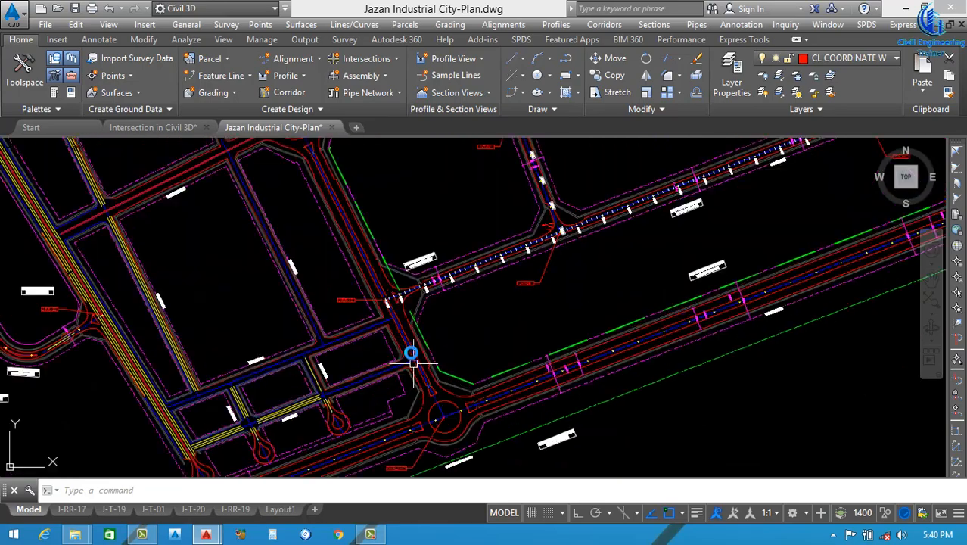
# Examine the T-intersections in the Jazan Industrial City plan, including J-T-06, J-T-04 and J-T-10
pyautogui.scroll(-2, 389, 340)
pyautogui.scroll(4, 469, 301)
pyautogui.scroll(3, 443, 290)
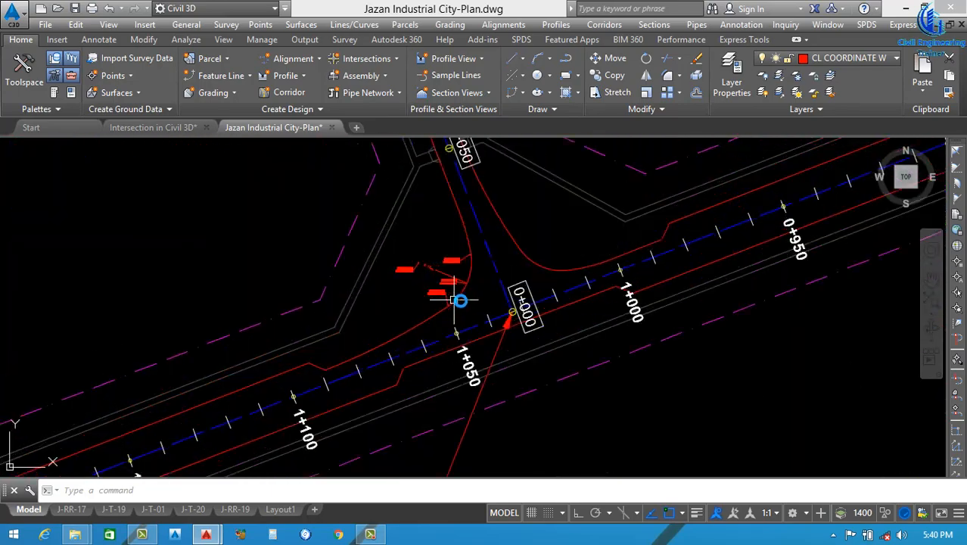
pyautogui.scroll(-3, 513, 296)
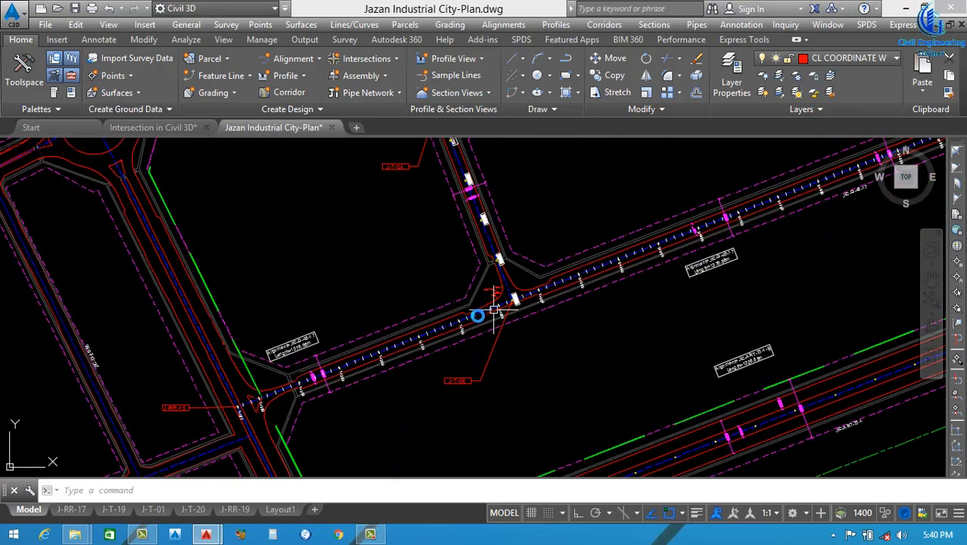
pyautogui.scroll(3, 463, 382)
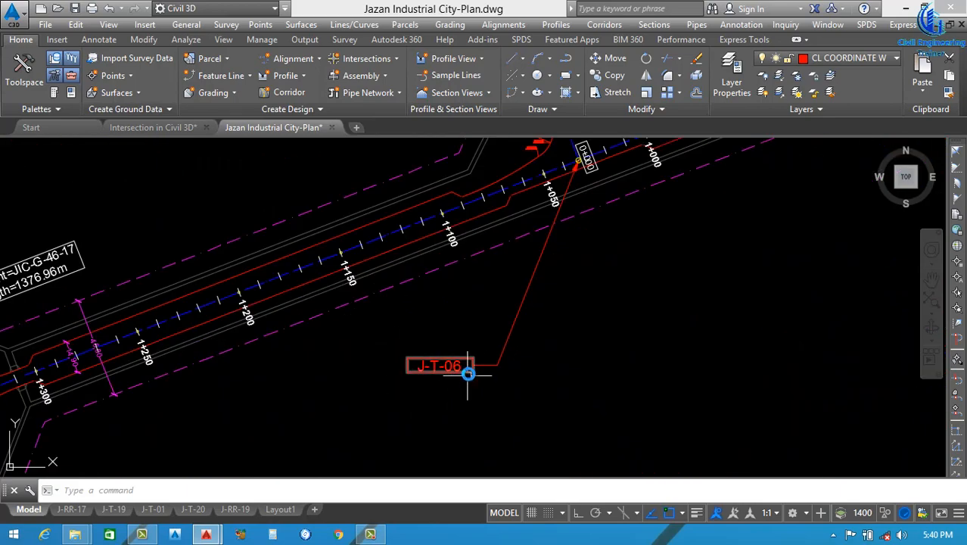
pyautogui.scroll(-3, 468, 385)
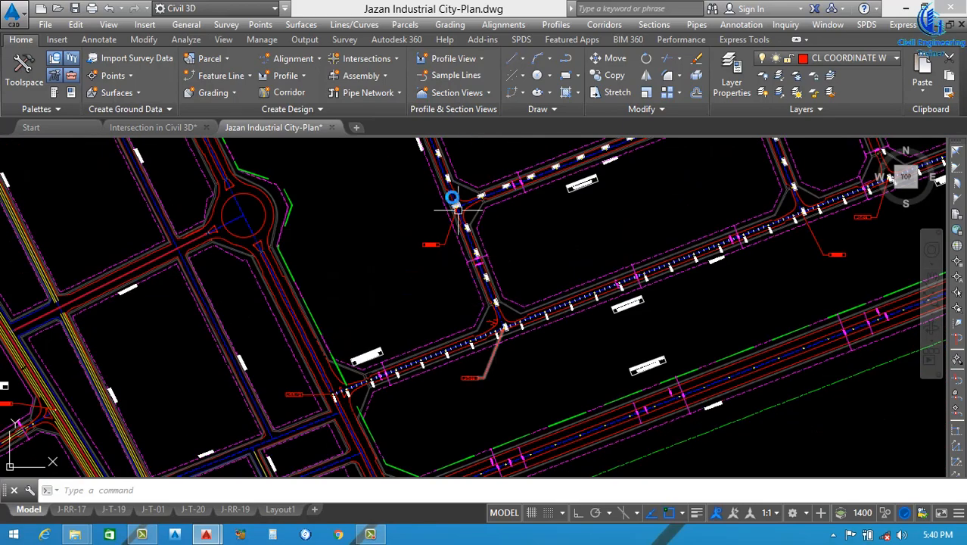
pyautogui.scroll(4, 464, 175)
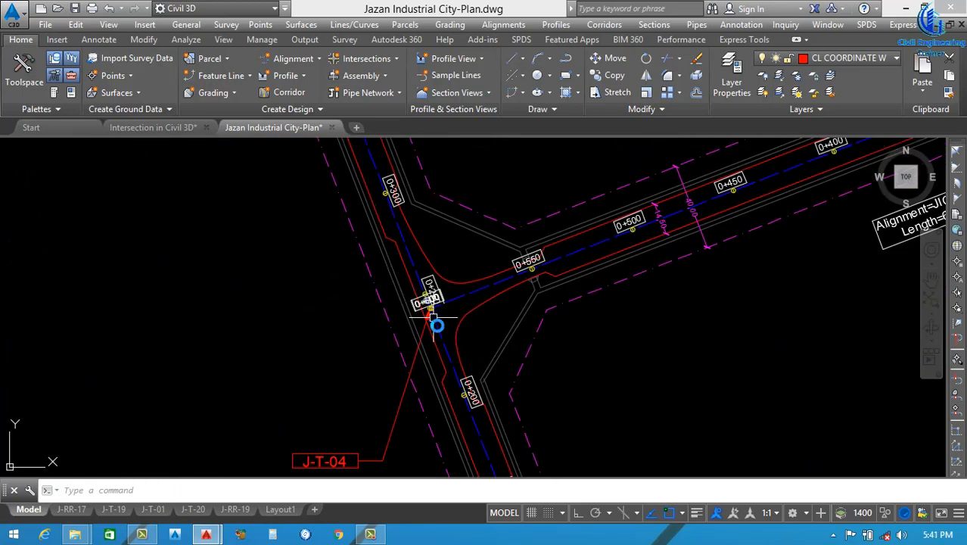
pyautogui.scroll(-4, 436, 318)
pyautogui.scroll(3, 427, 249)
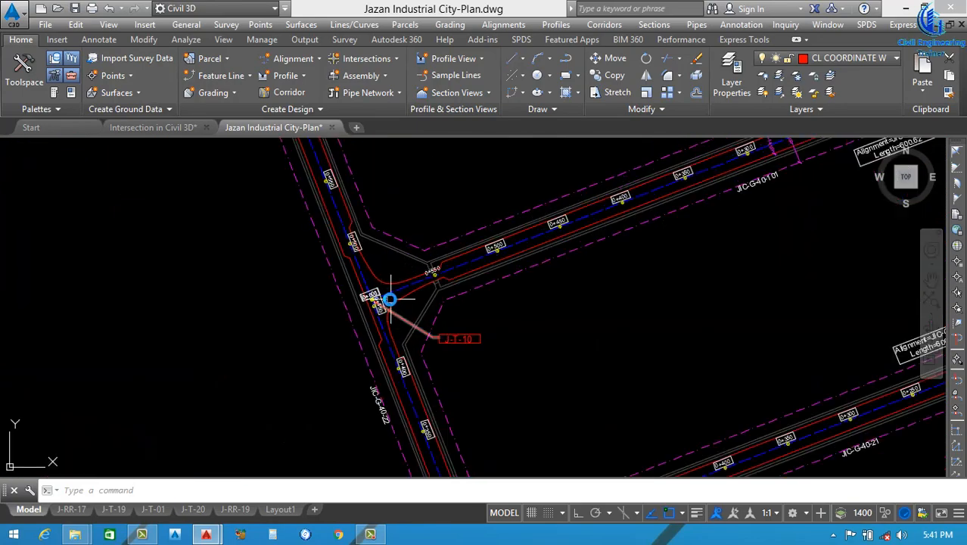
pyautogui.scroll(-3, 533, 291)
pyautogui.scroll(4, 579, 265)
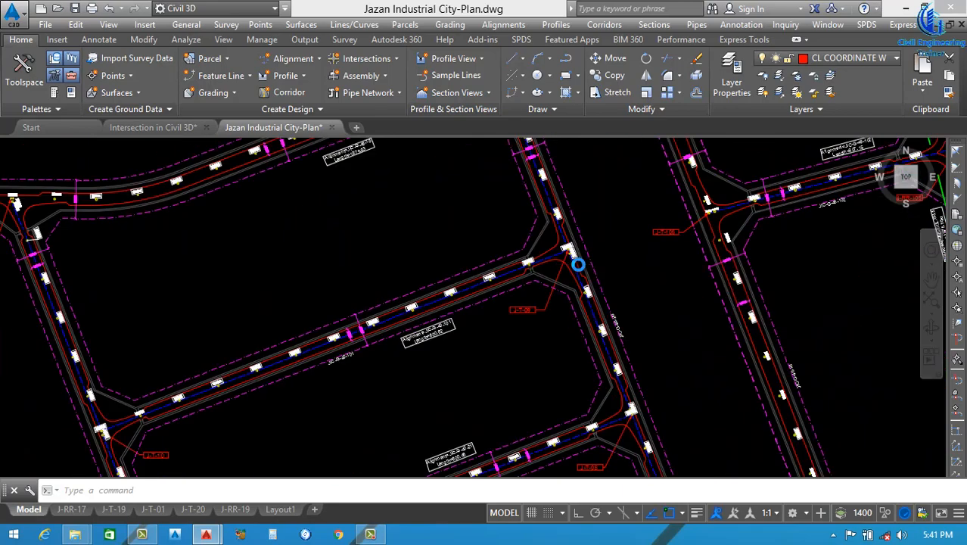
pyautogui.scroll(-3, 705, 415)
pyautogui.scroll(5, 769, 283)
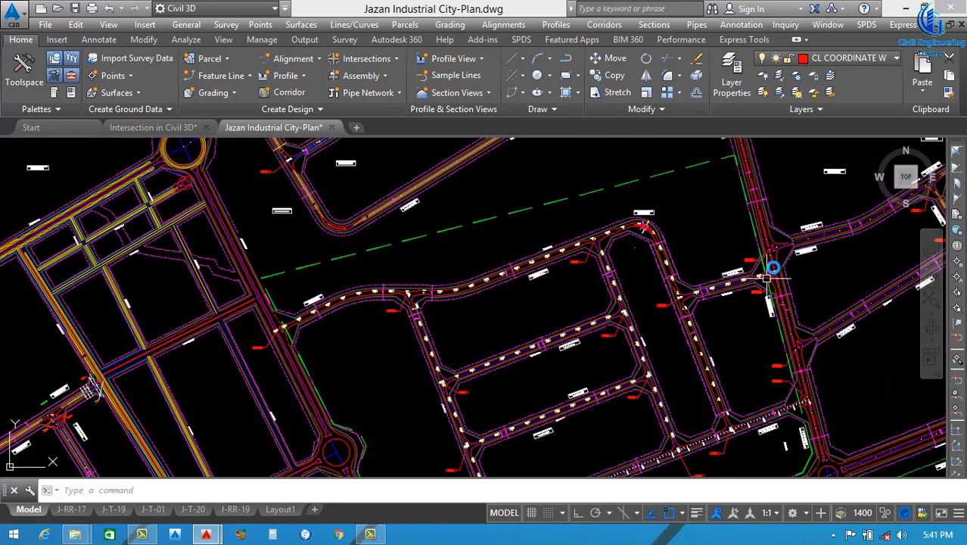
pyautogui.scroll(-4, 769, 305)
pyautogui.scroll(7, 181, 339)
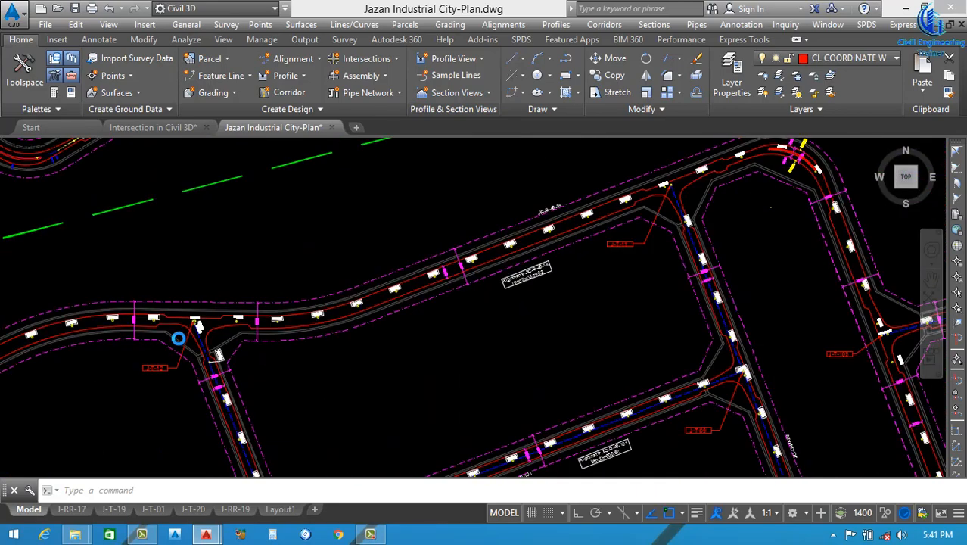
pyautogui.scroll(-5, 428, 274)
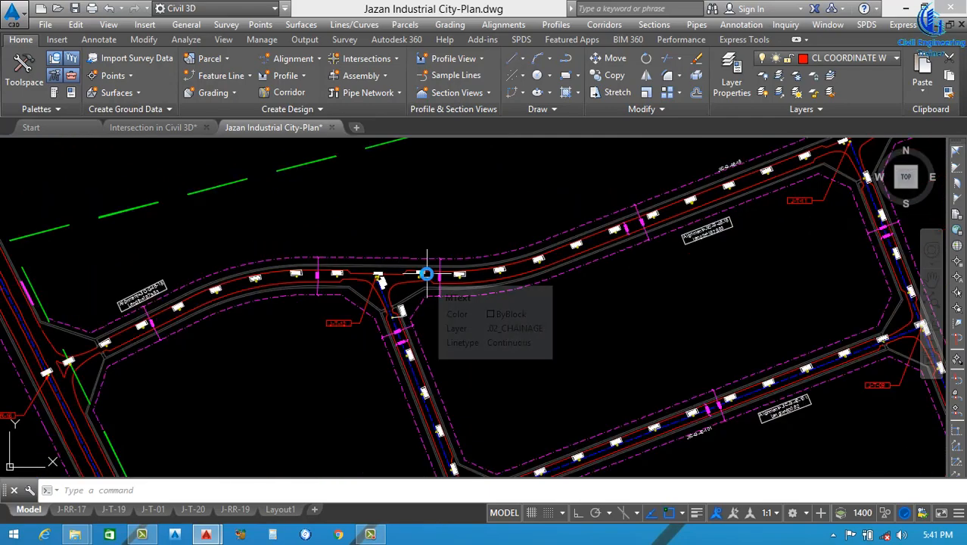
# Examine the J-RR-15 junction at the end of alignment JIC-G-46-17 and the road network around it
pyautogui.scroll(-3, 428, 282)
pyautogui.scroll(5, 393, 381)
pyautogui.scroll(-5, 397, 301)
pyautogui.scroll(3, 422, 395)
pyautogui.scroll(2, 422, 395)
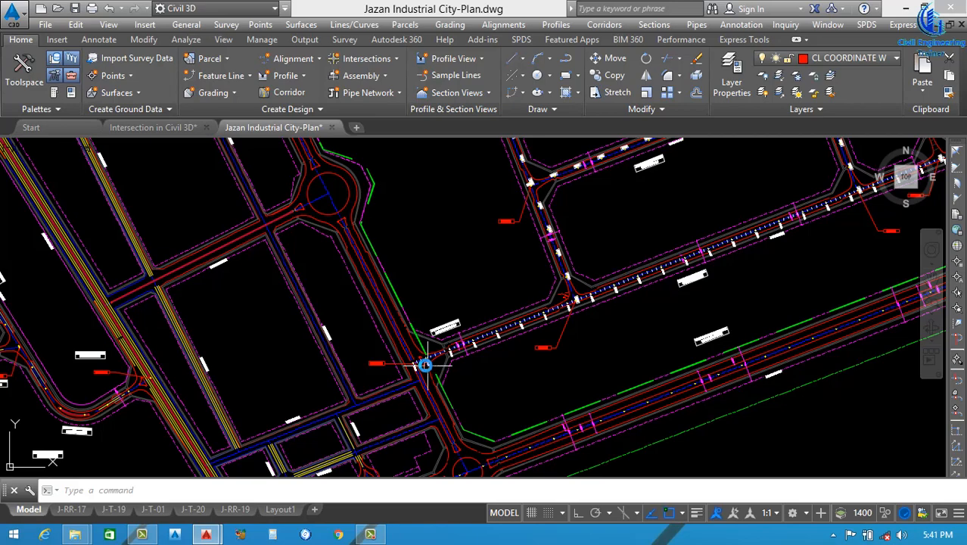
pyautogui.scroll(4, 425, 365)
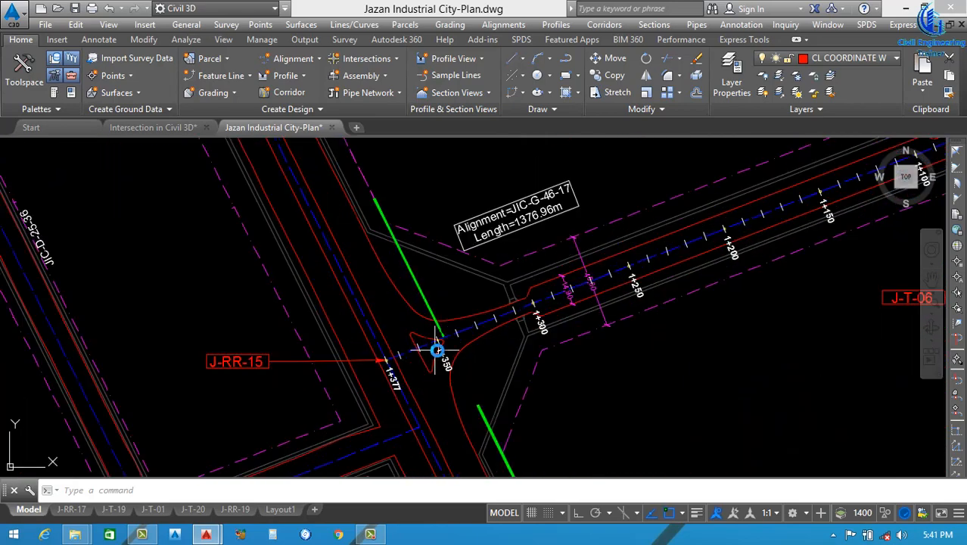
pyautogui.scroll(-3, 454, 337)
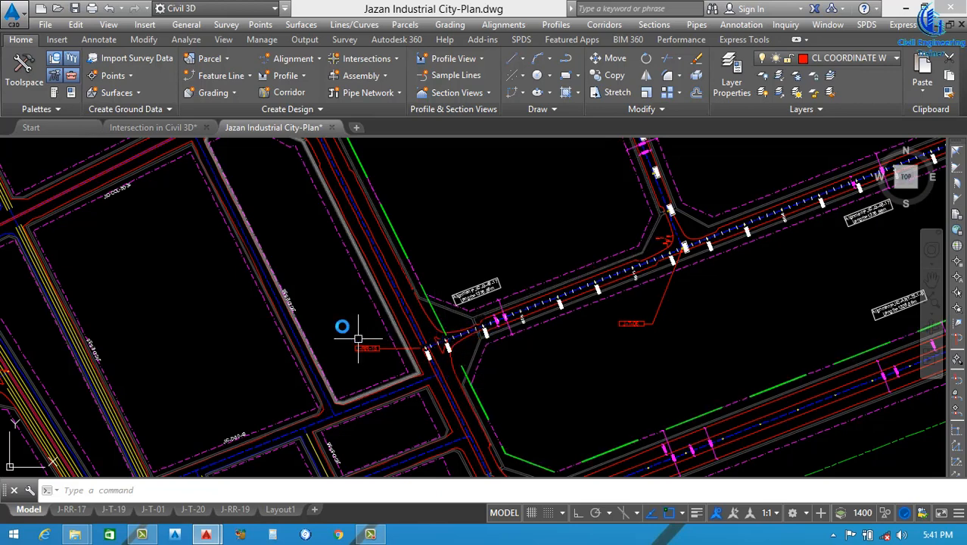
pyautogui.scroll(-3, 447, 347)
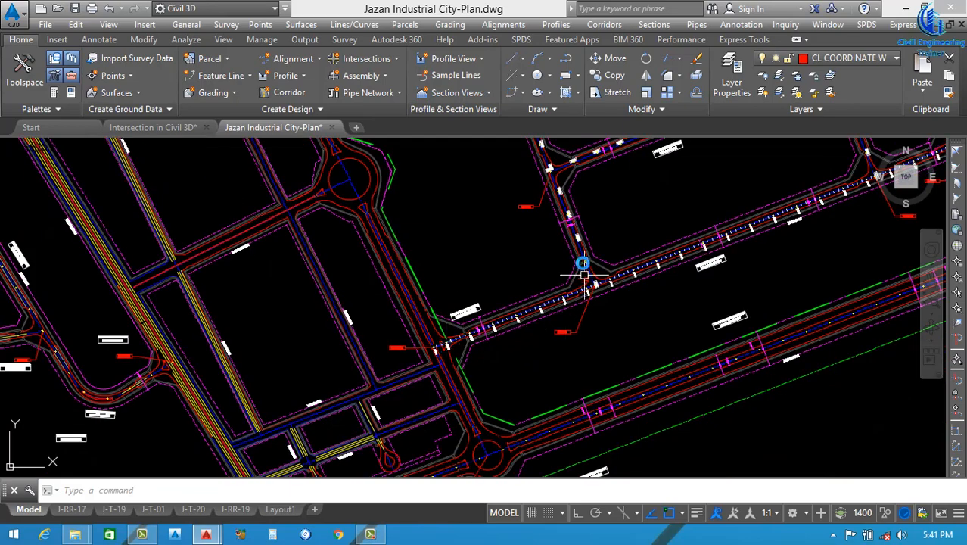
pyautogui.scroll(2, 517, 369)
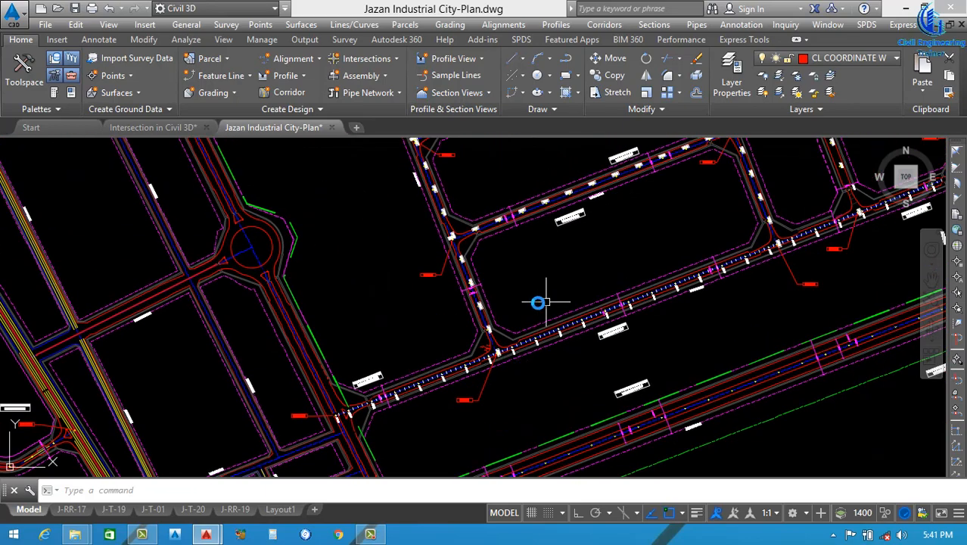
pyautogui.scroll(-2, 518, 304)
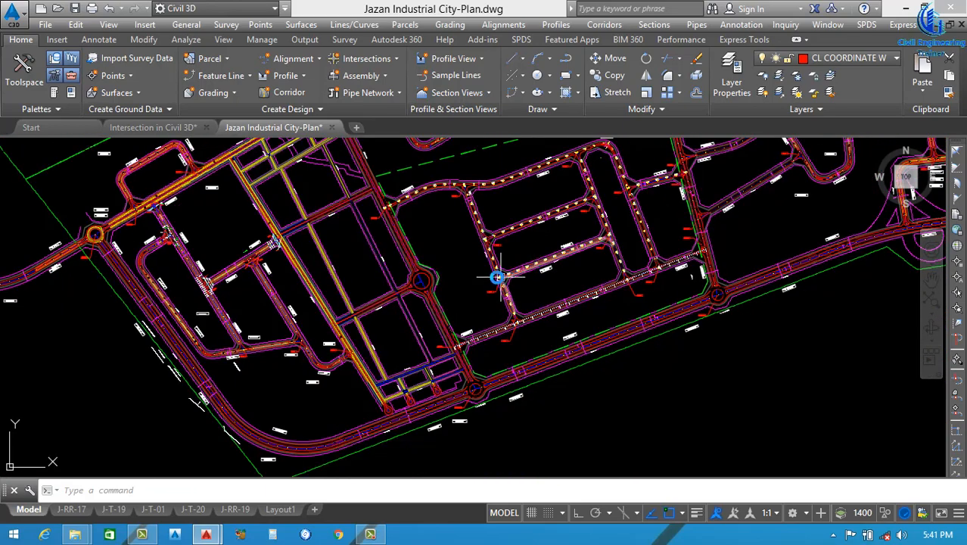
pyautogui.scroll(4, 507, 275)
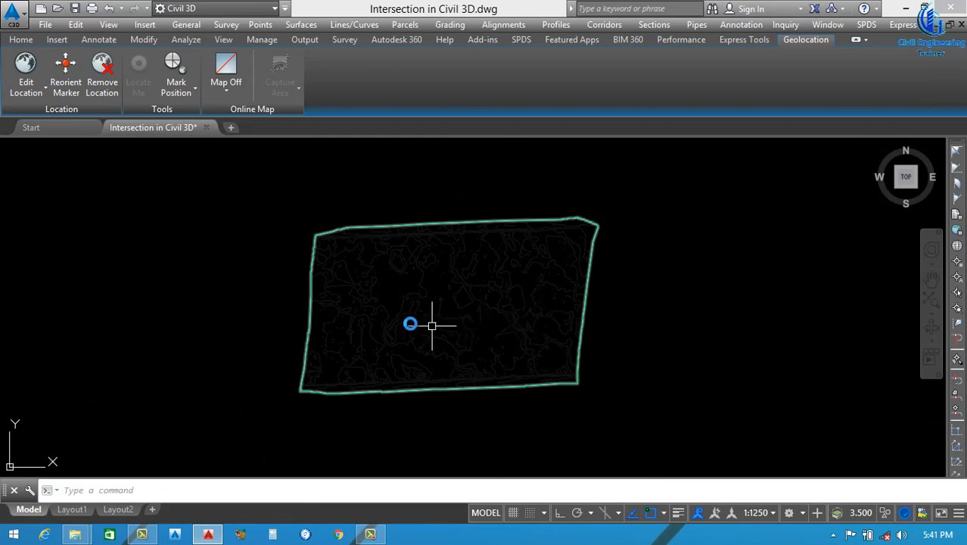
pyautogui.scroll(-2, 464, 313)
pyautogui.scroll(4, 443, 324)
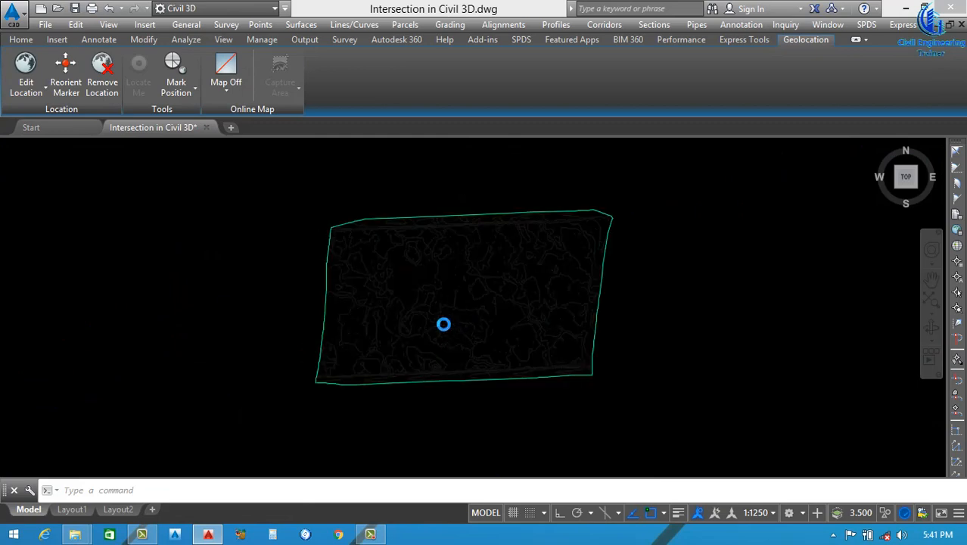
pyautogui.scroll(-2, 462, 314)
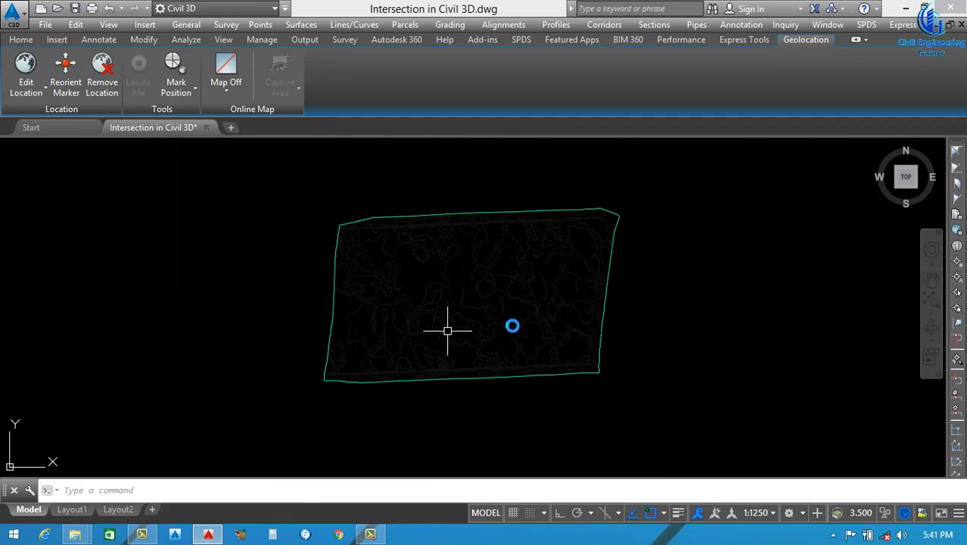
pyautogui.scroll(2, 461, 307)
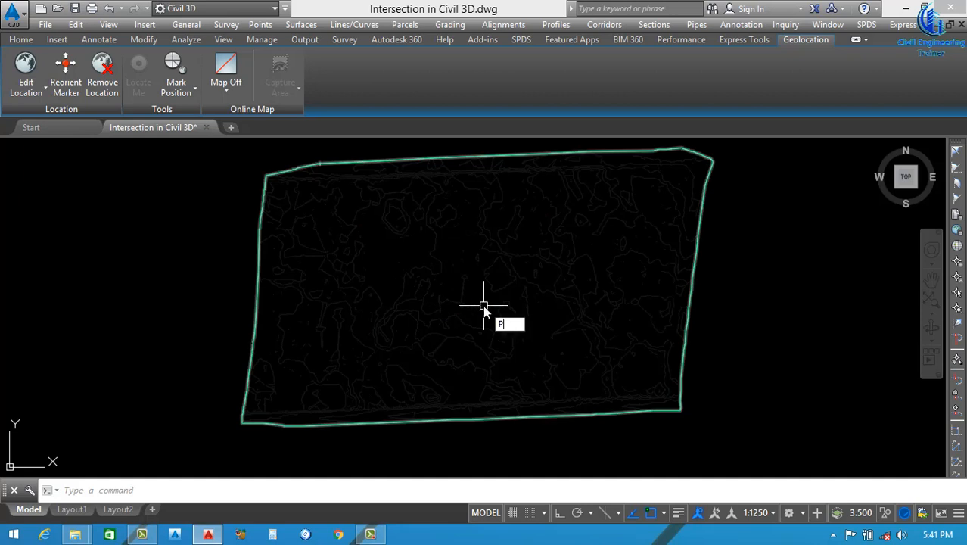
pyautogui.press('Return')
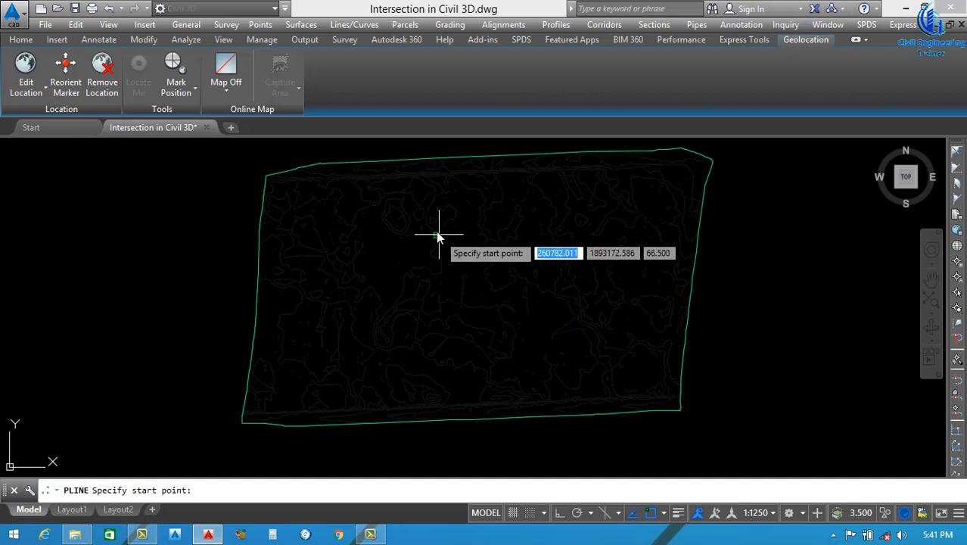
pyautogui.scroll(3, 439, 226)
pyautogui.press('Escape')
# Draw a straight, steep line for the main road running from north to south across the surface interior
pyautogui.write('L')
pyautogui.press('Return')
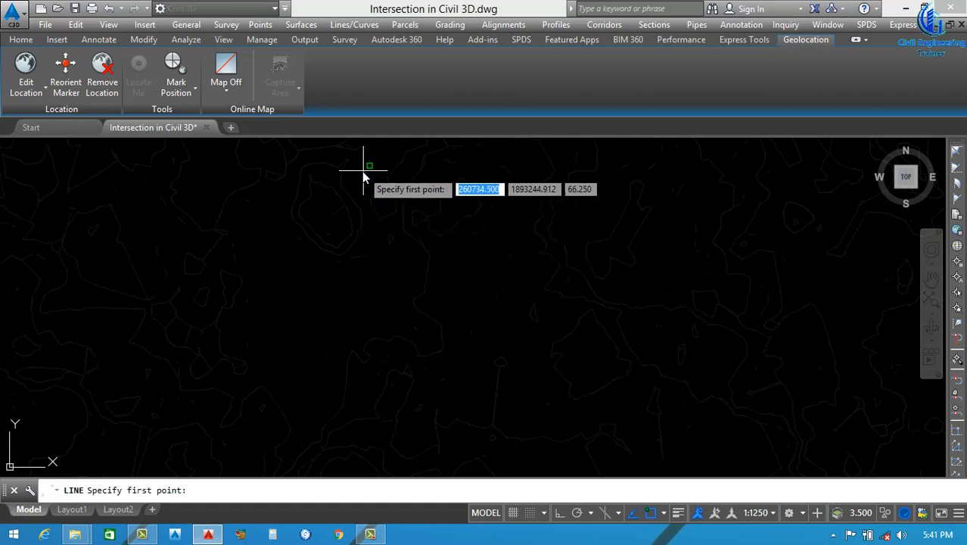
pyautogui.click(362, 172)
pyautogui.scroll(-5, 366, 210)
pyautogui.scroll(2, 382, 281)
pyautogui.scroll(-1, 385, 288)
pyautogui.scroll(2, 384, 290)
pyautogui.click(384, 290)
pyautogui.press('Return')
# Draw a side road line about 274 m long from the middle of the main road line towards the east
pyautogui.scroll(-2, 384, 250)
pyautogui.scroll(4, 371, 235)
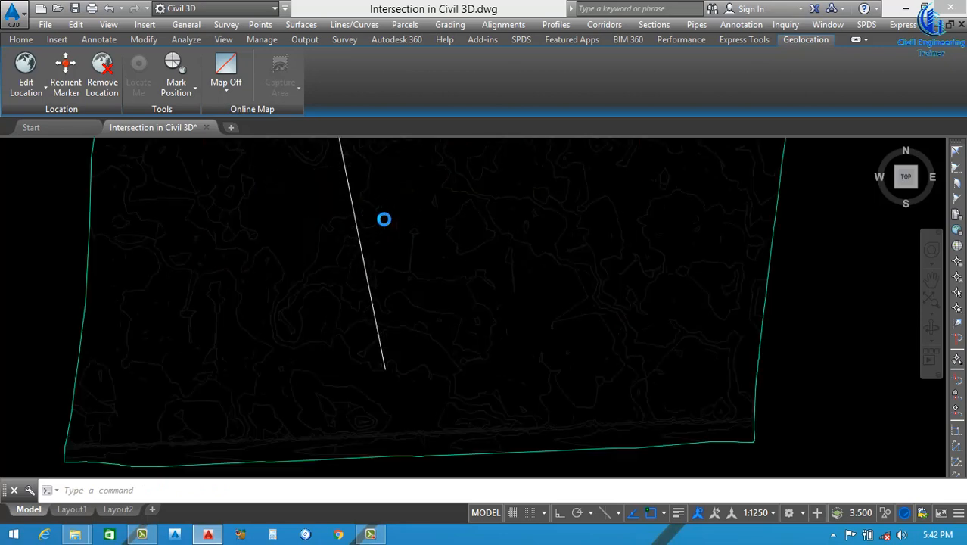
pyautogui.press('Return')
pyautogui.click(348, 260)
pyautogui.scroll(-3, 347, 258)
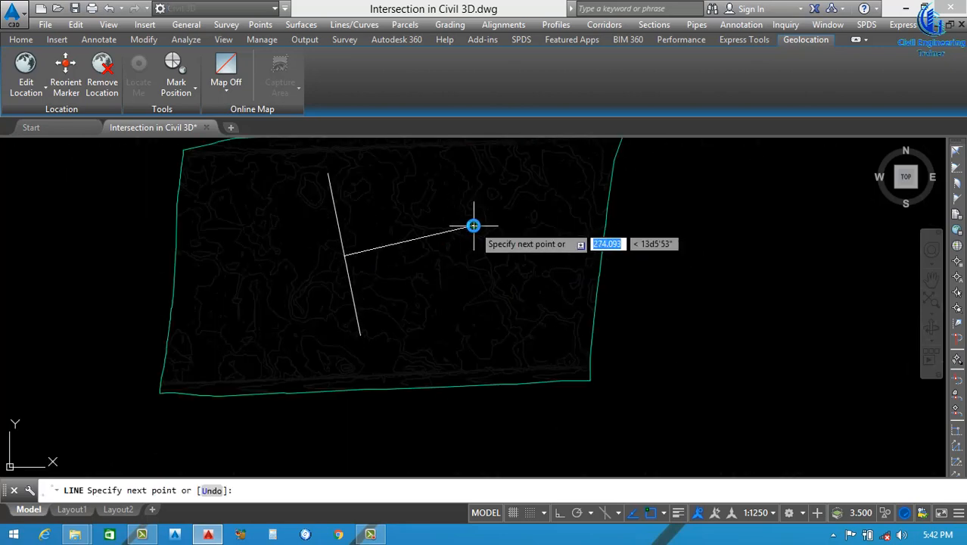
pyautogui.click(475, 224)
pyautogui.press('Return')
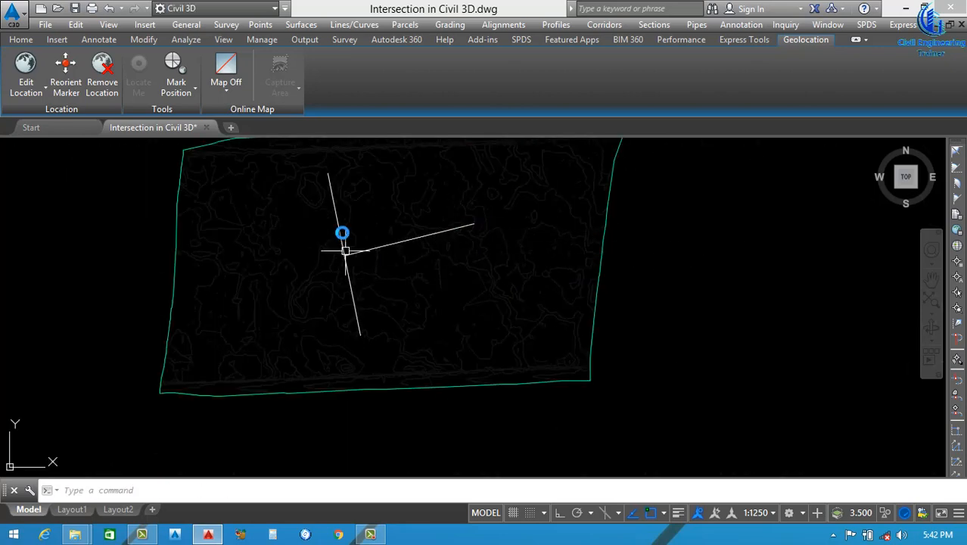
# Start an alignment from objects using the north-south main road line and accept its default northward direction
pyautogui.moveTo(337, 220); pyautogui.dragTo(370, 324, button='middle')
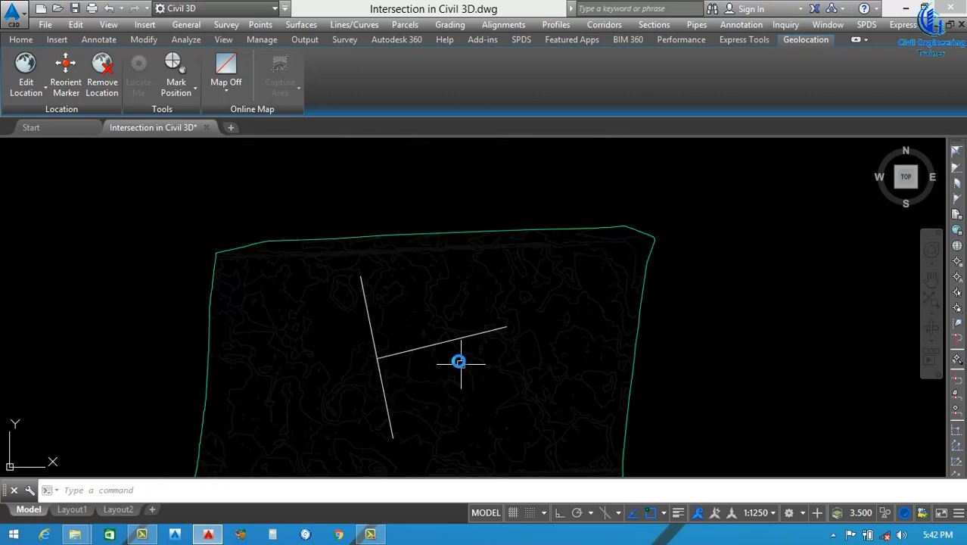
pyautogui.scroll(2, 388, 368)
pyautogui.scroll(-4, 438, 332)
pyautogui.scroll(4, 427, 350)
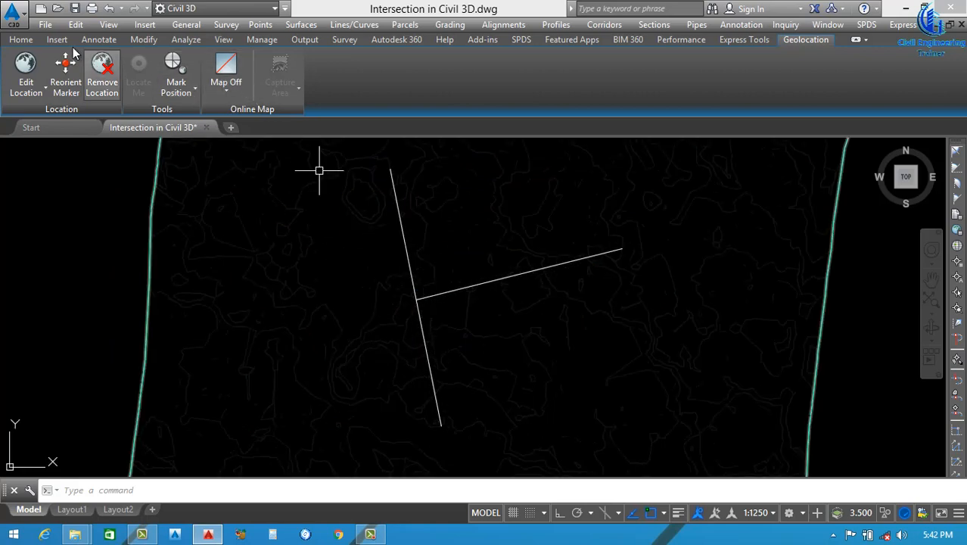
pyautogui.click(21, 41)
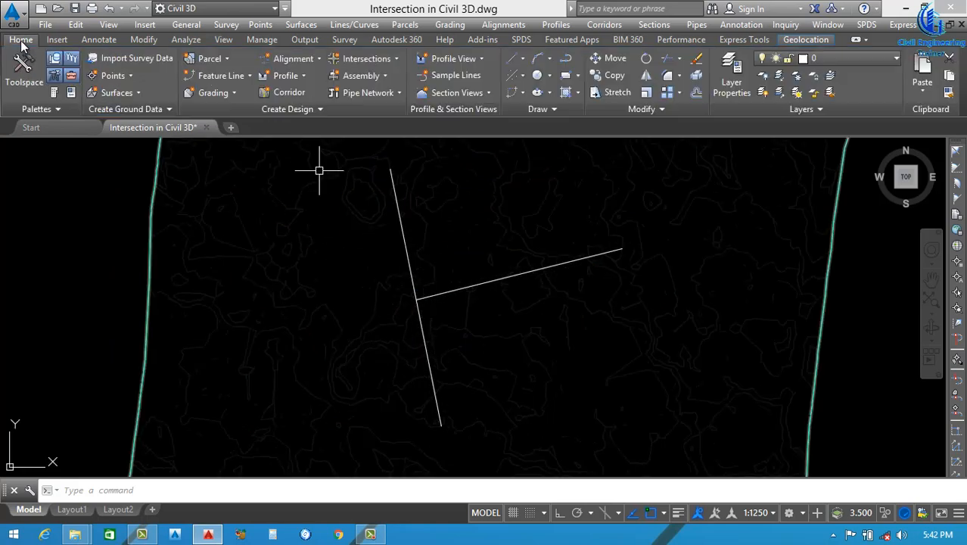
pyautogui.click(313, 60)
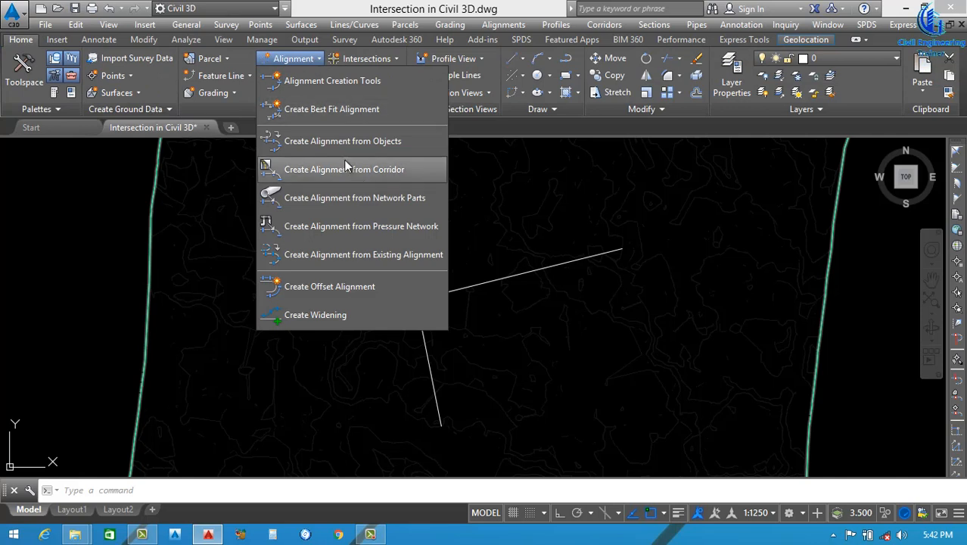
pyautogui.click(318, 140)
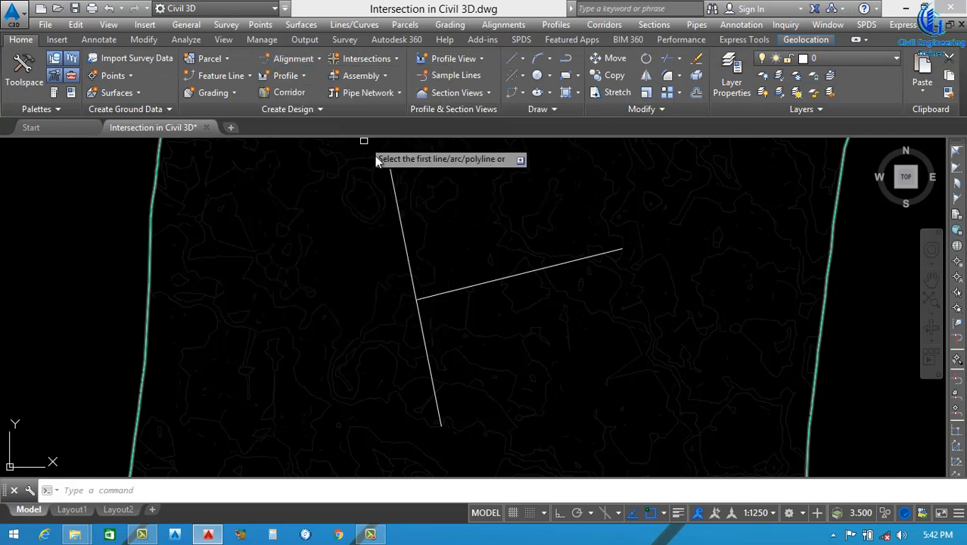
pyautogui.click(440, 410)
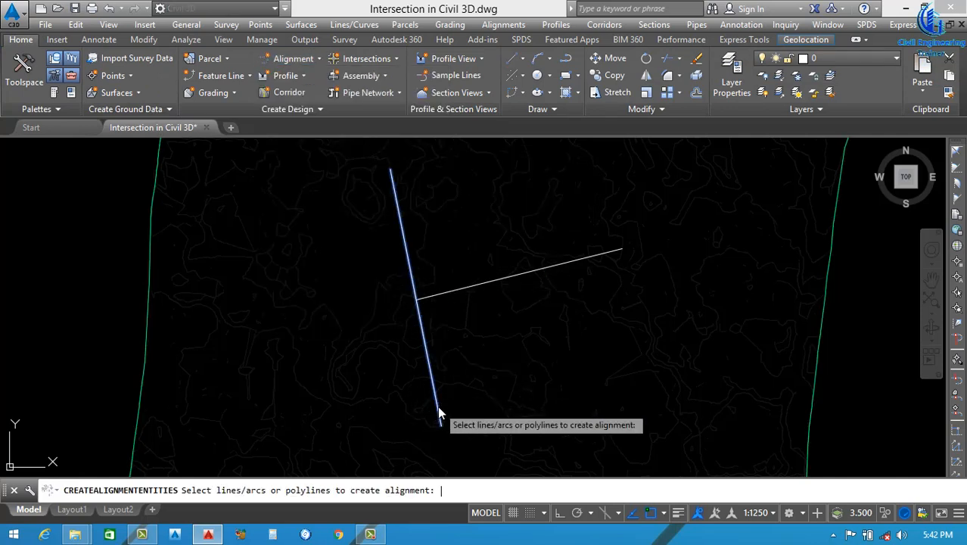
pyautogui.press('Return')
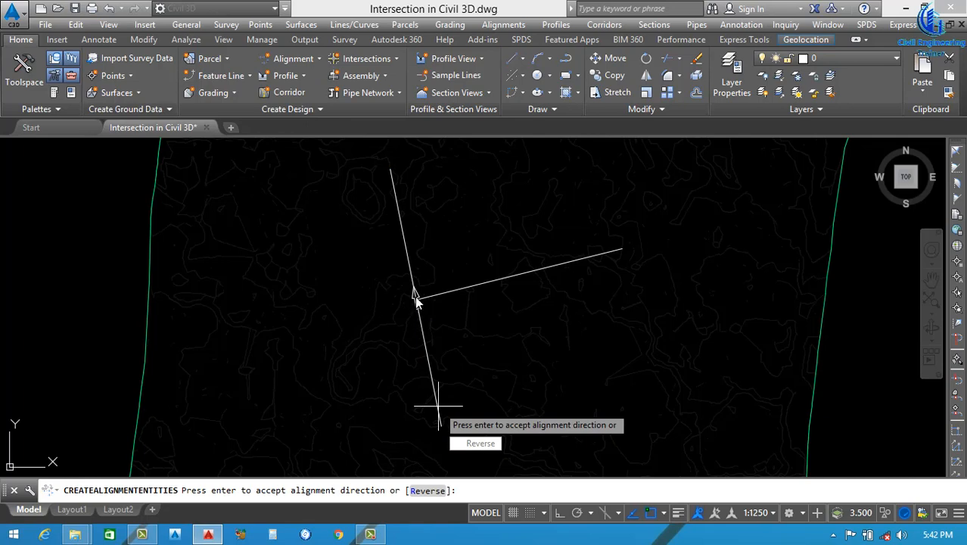
pyautogui.press('Return')
# Name the alignment Main Road and create it with no site, the Proposed style and the Major and Minor only label set
pyautogui.click(269, 109)
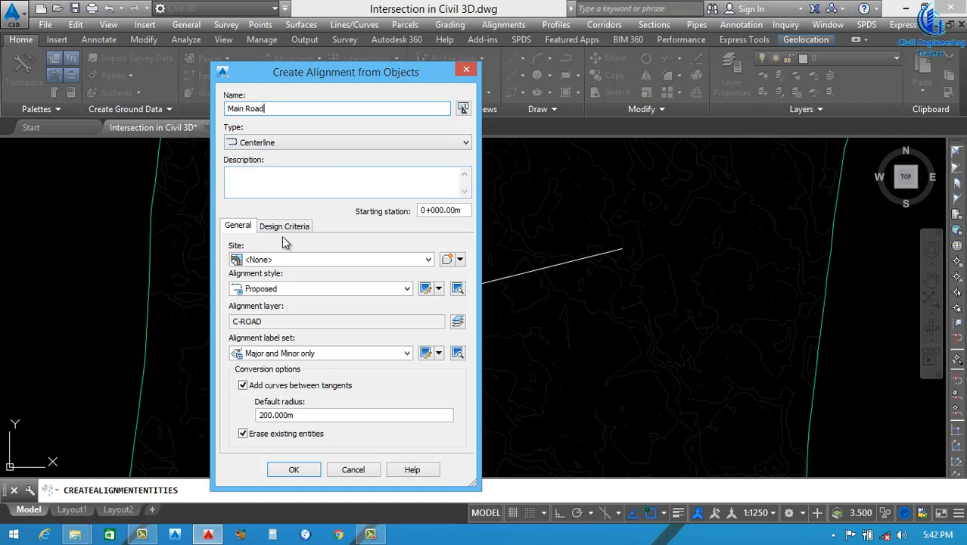
pyautogui.click(302, 261)
pyautogui.click(302, 269)
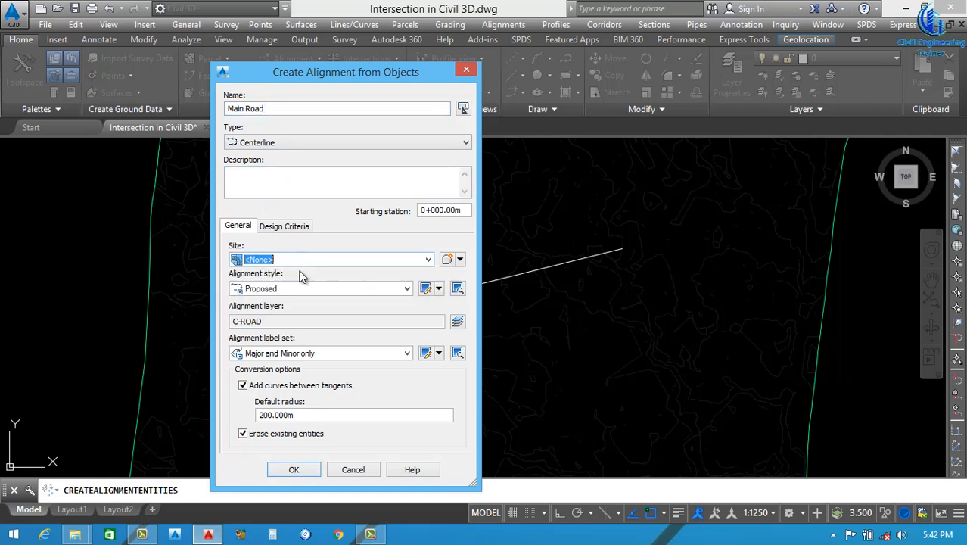
pyautogui.click(295, 289)
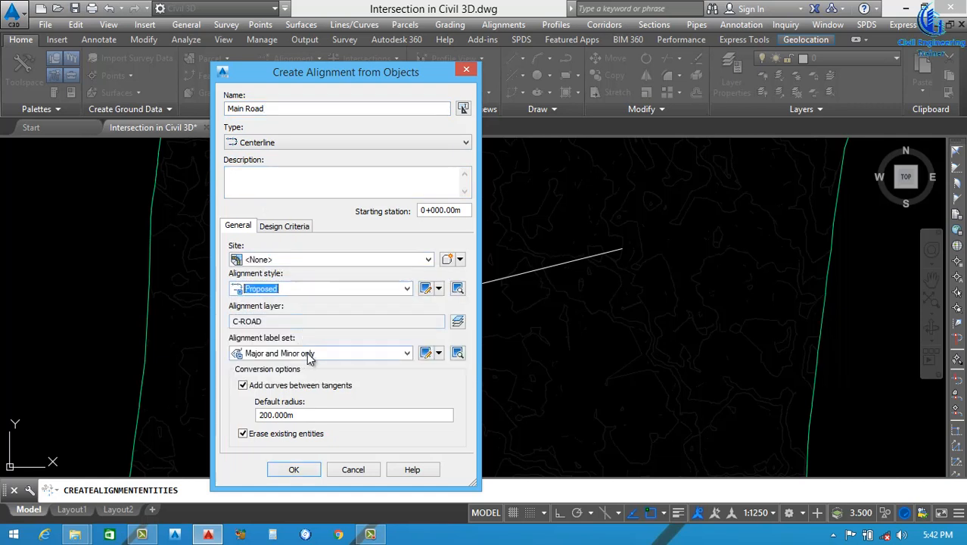
pyautogui.click(294, 470)
# Stretch the west end of the side road line so it meets the Main Road alignment
pyautogui.scroll(2, 431, 388)
pyautogui.scroll(1, 431, 387)
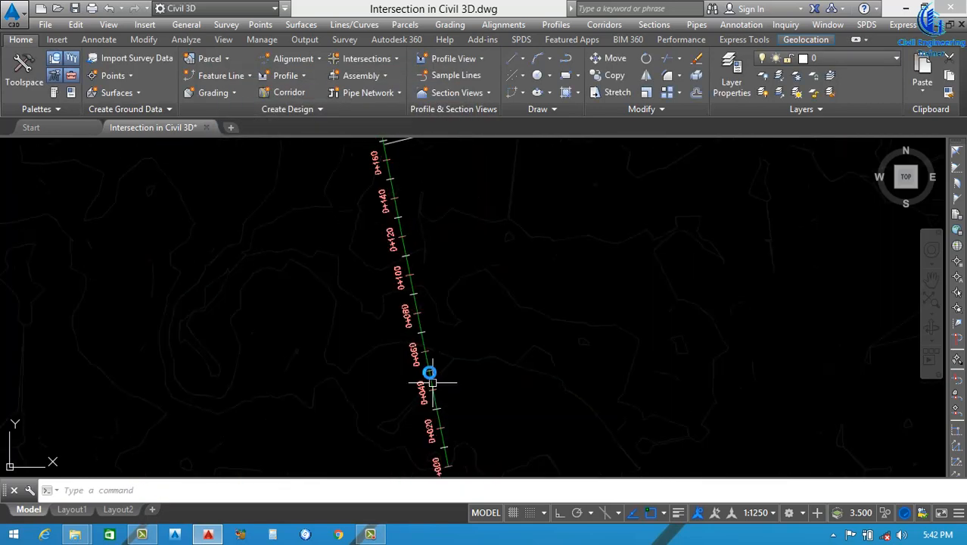
pyautogui.scroll(2, 396, 267)
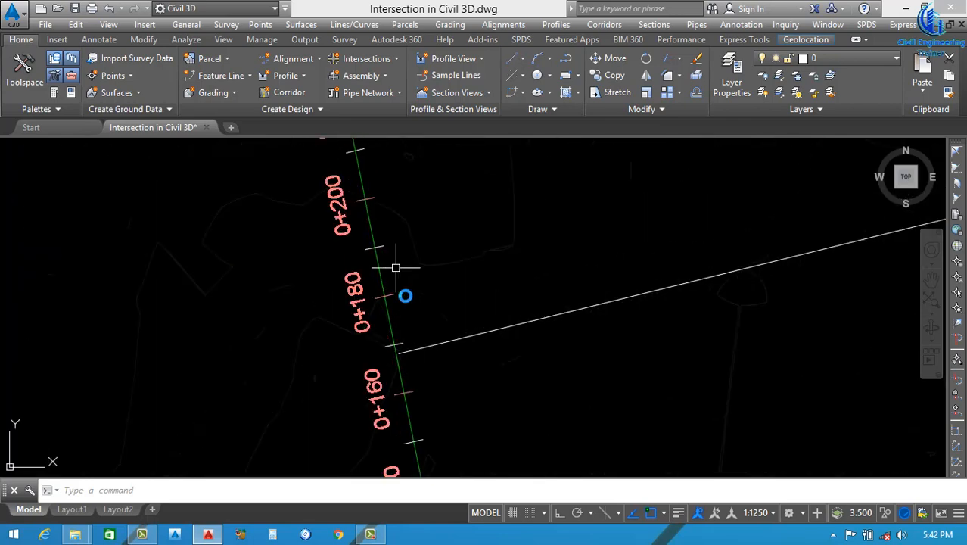
pyautogui.scroll(2, 409, 352)
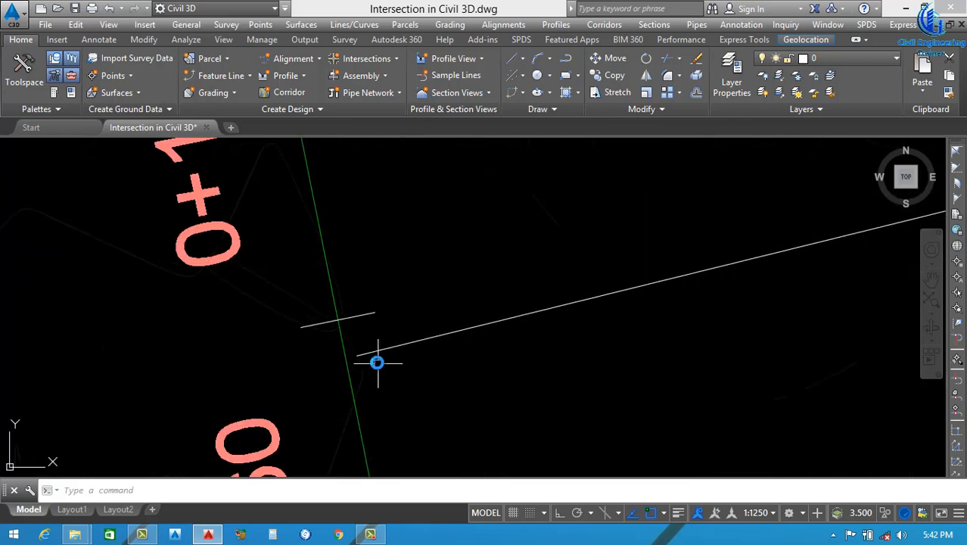
pyautogui.scroll(2, 354, 356)
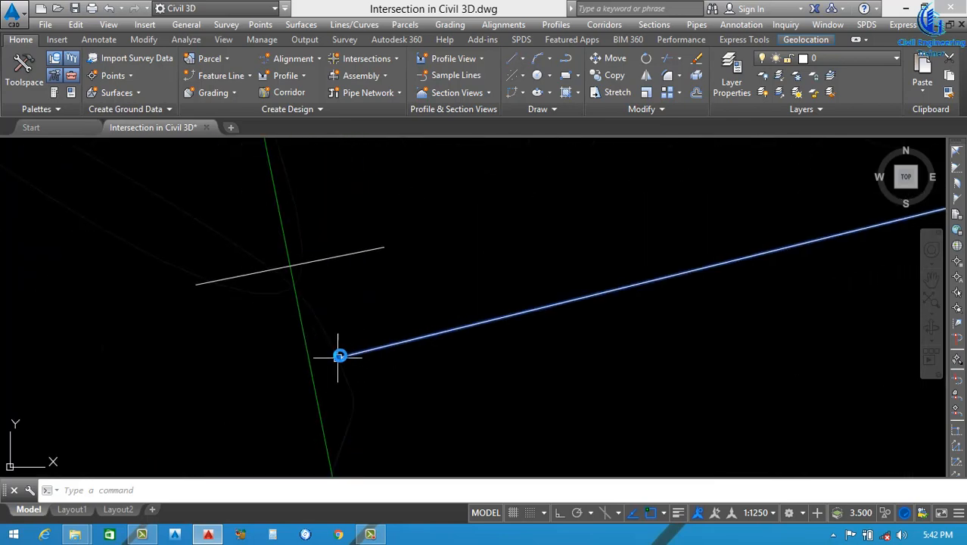
pyautogui.click(340, 356)
pyautogui.scroll(-2, 330, 382)
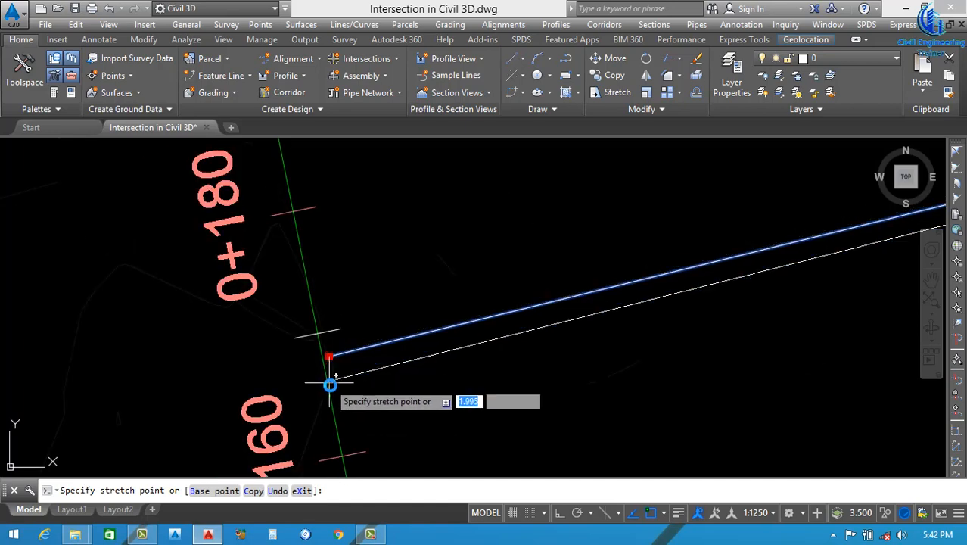
pyautogui.scroll(3, 330, 394)
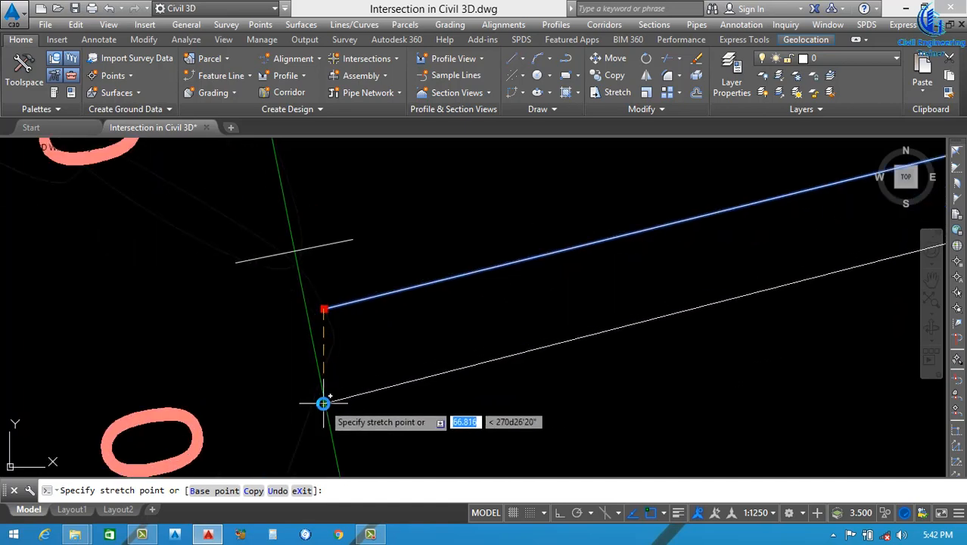
pyautogui.click(324, 404)
pyautogui.scroll(-3, 353, 350)
pyautogui.press('Escape')
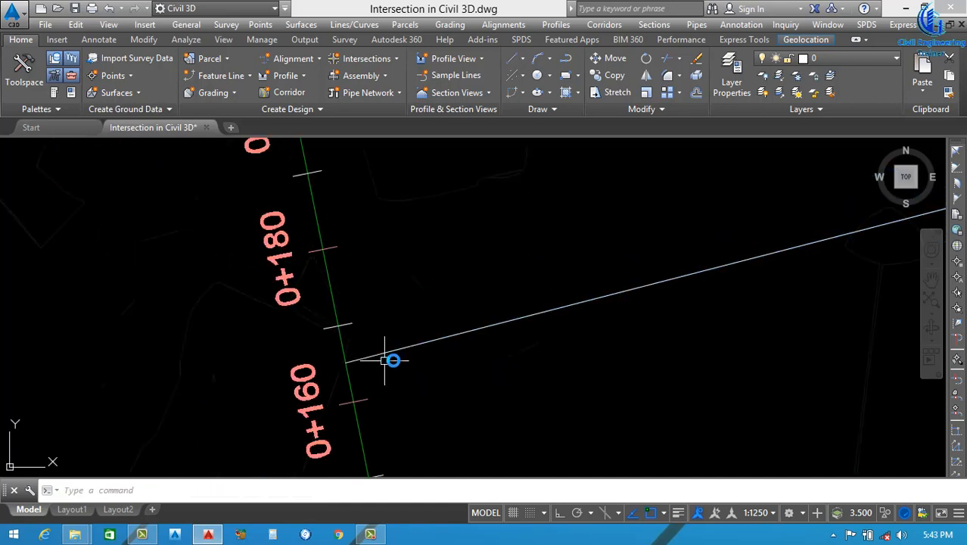
# Create an alignment named Link Road from the side road line, keeping its default direction, Proposed style and Major and Minor only labels
pyautogui.click(303, 62)
pyautogui.click(345, 137)
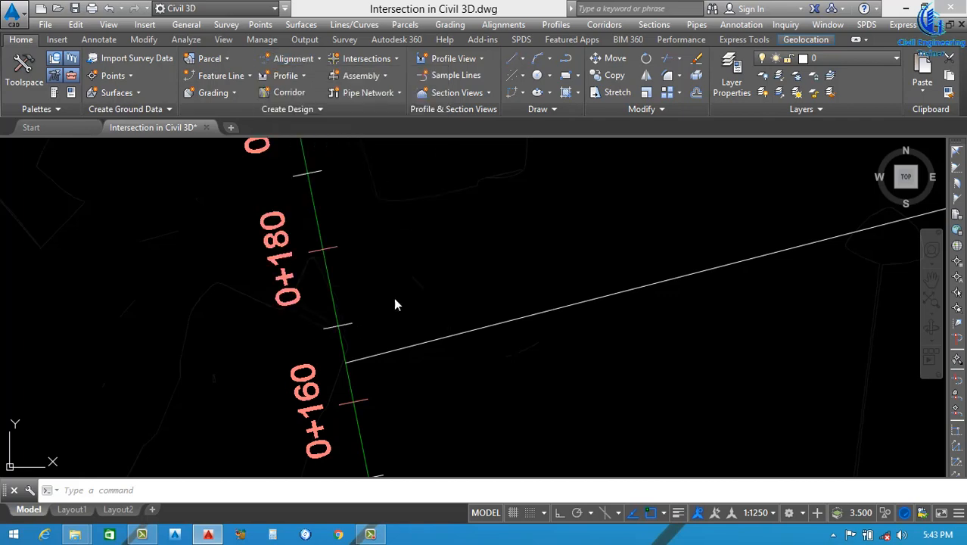
pyautogui.click(362, 359)
pyautogui.press('Return')
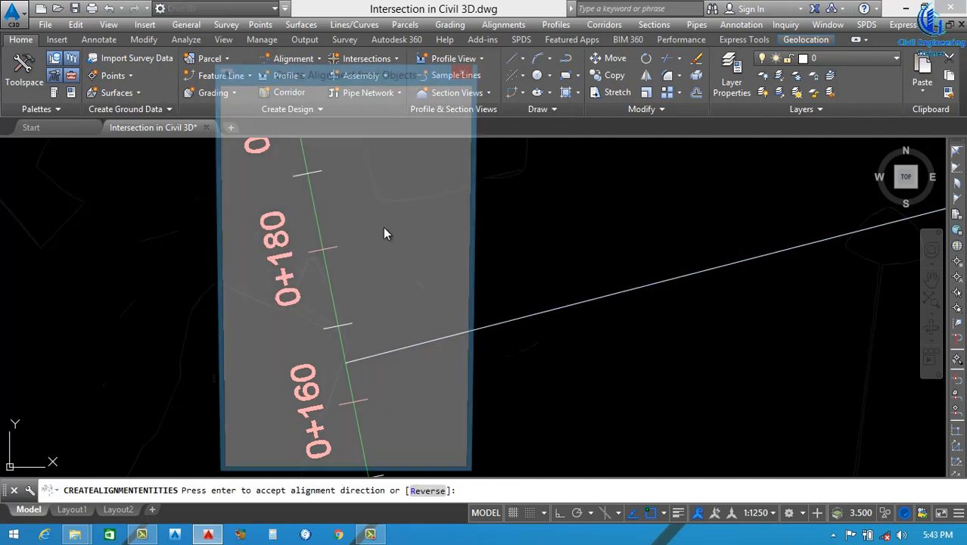
pyautogui.doubleClick(243, 108)
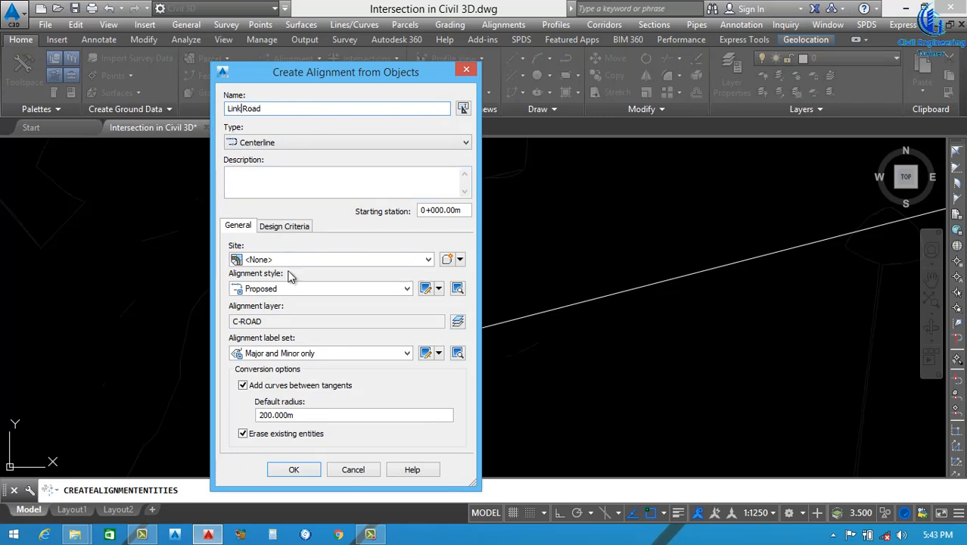
pyautogui.click(295, 470)
pyautogui.scroll(-5, 447, 302)
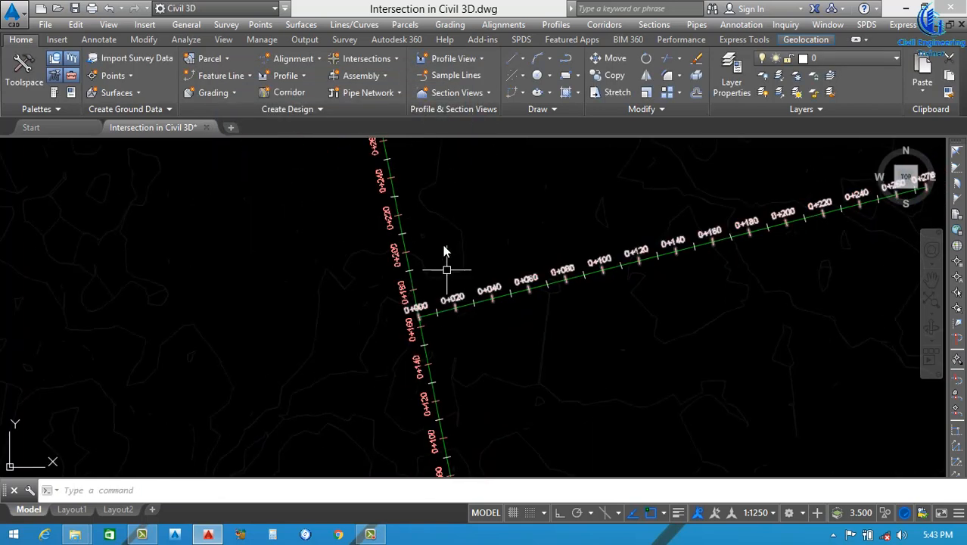
# Open the Main Road alignment's label settings and set the major station increment to 50 m
pyautogui.scroll(-4, 446, 260)
pyautogui.scroll(5, 443, 369)
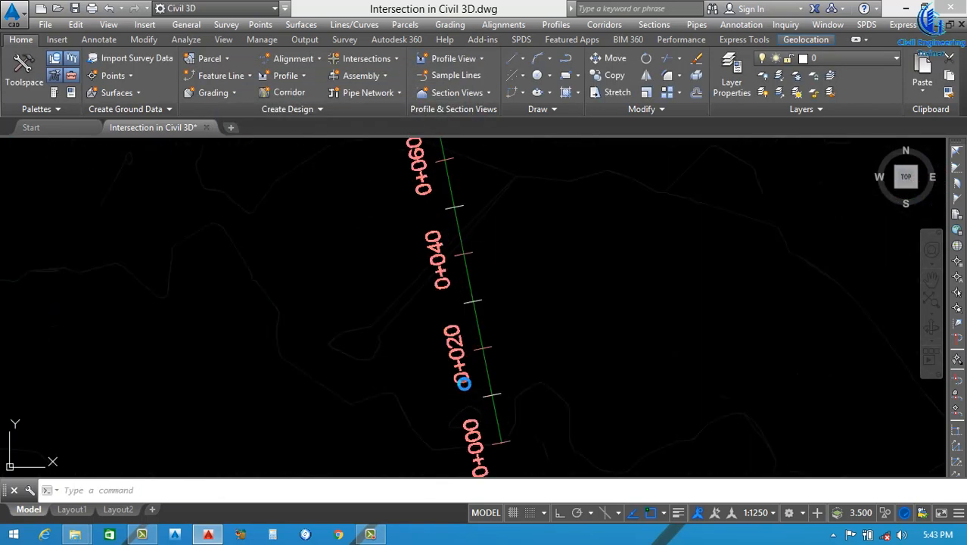
pyautogui.click(463, 384)
pyautogui.rightClick(501, 348)
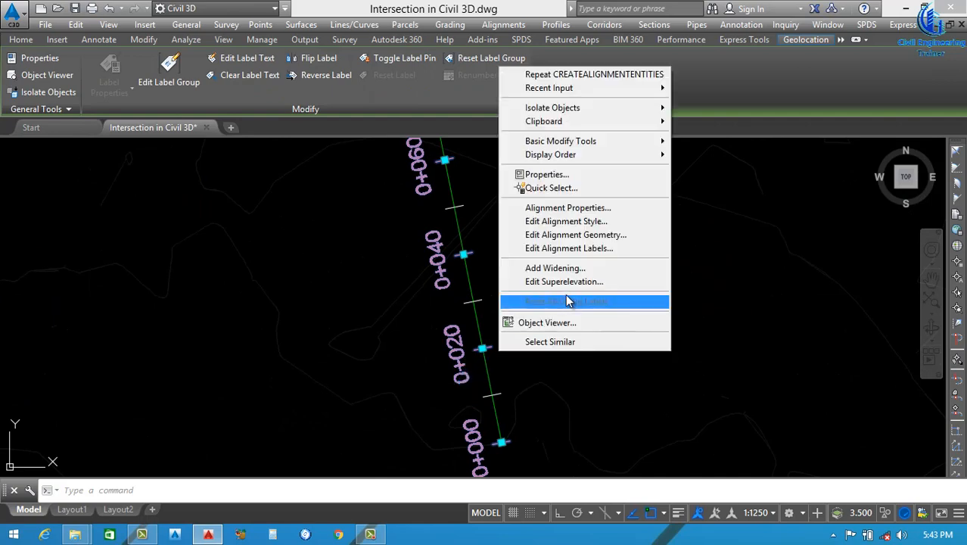
pyautogui.click(579, 257)
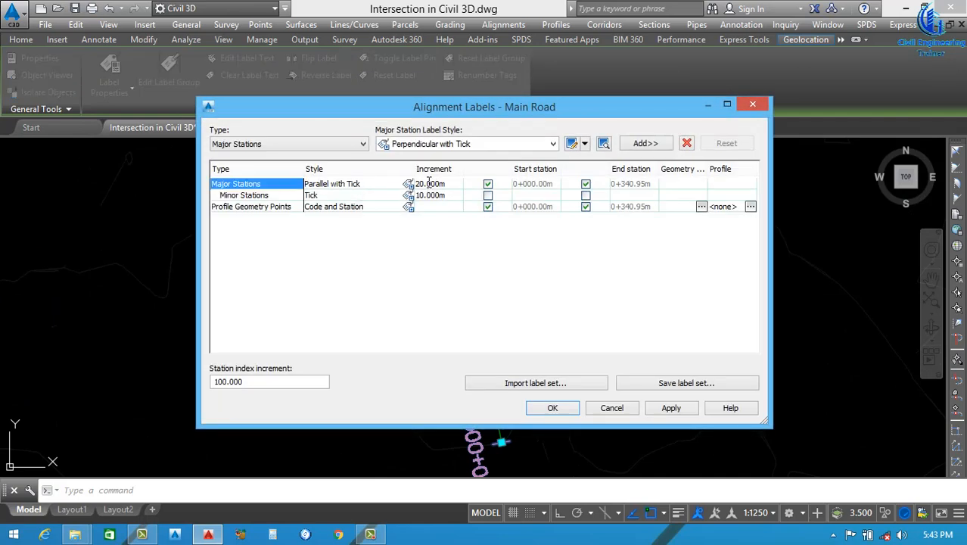
pyautogui.click(429, 183)
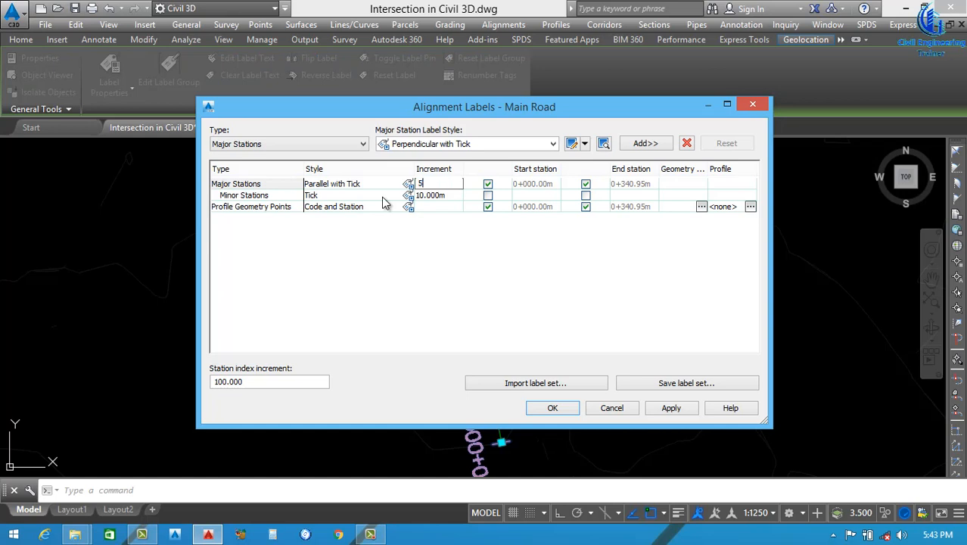
pyautogui.write('50')
# Change Main Road's major station label style to Perpendicular with Tick and apply the label settings
pyautogui.click(409, 184)
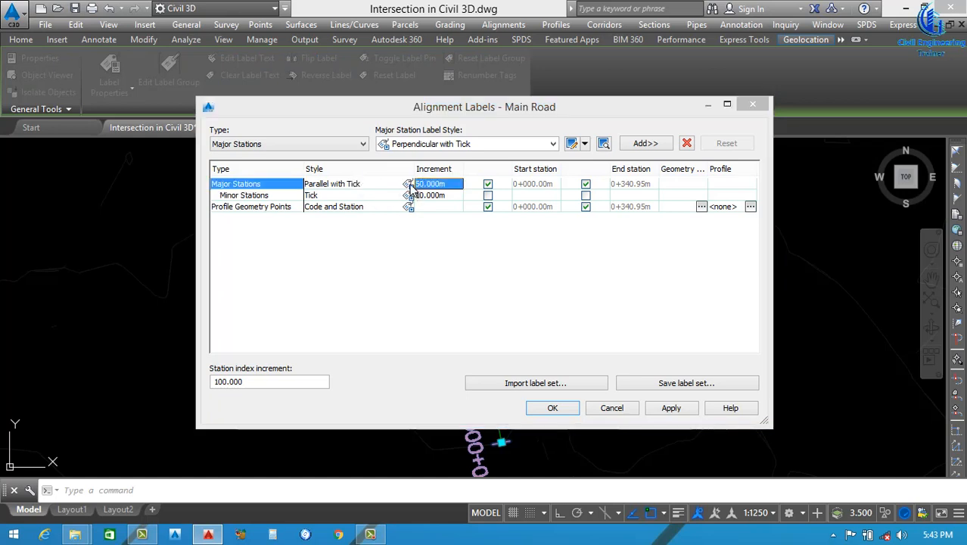
pyautogui.click(470, 180)
pyautogui.click(454, 217)
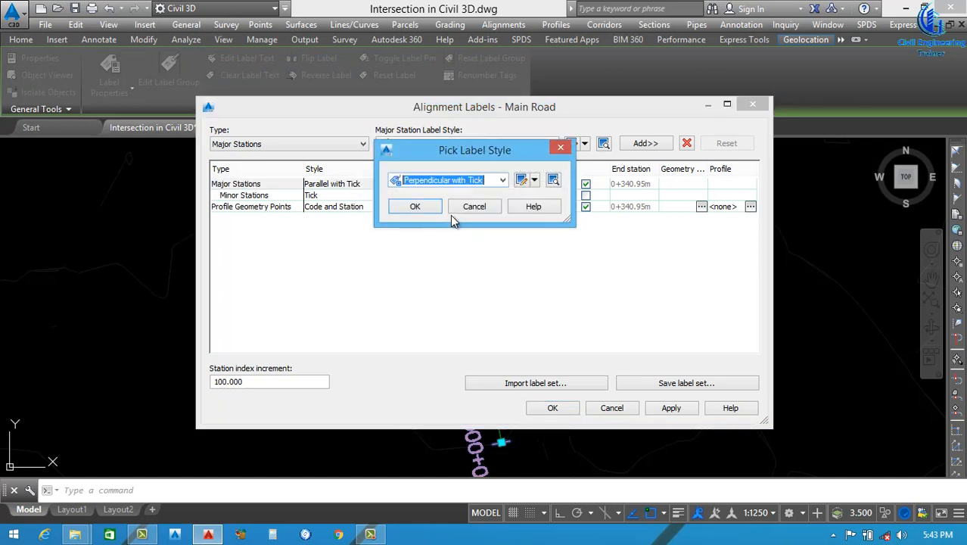
pyautogui.click(416, 207)
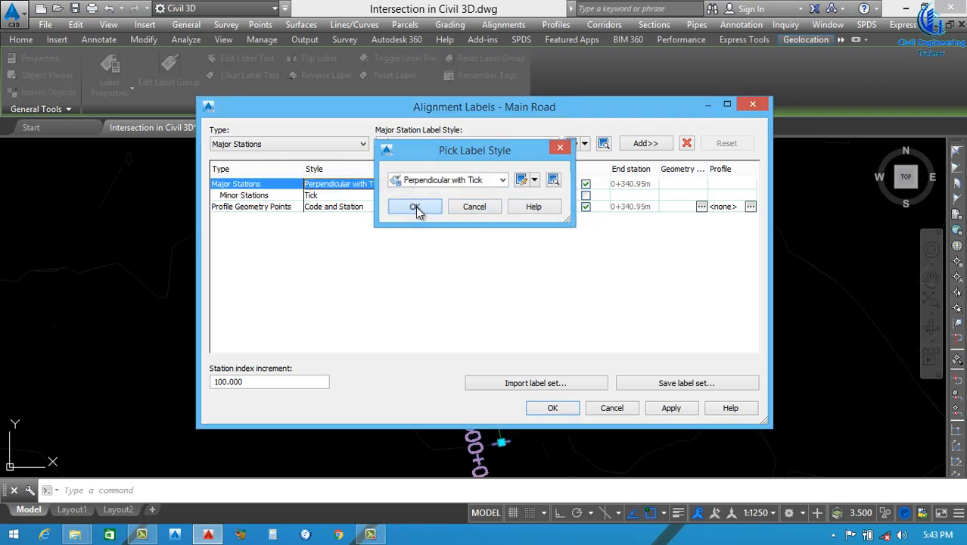
pyautogui.click(689, 413)
pyautogui.click(561, 413)
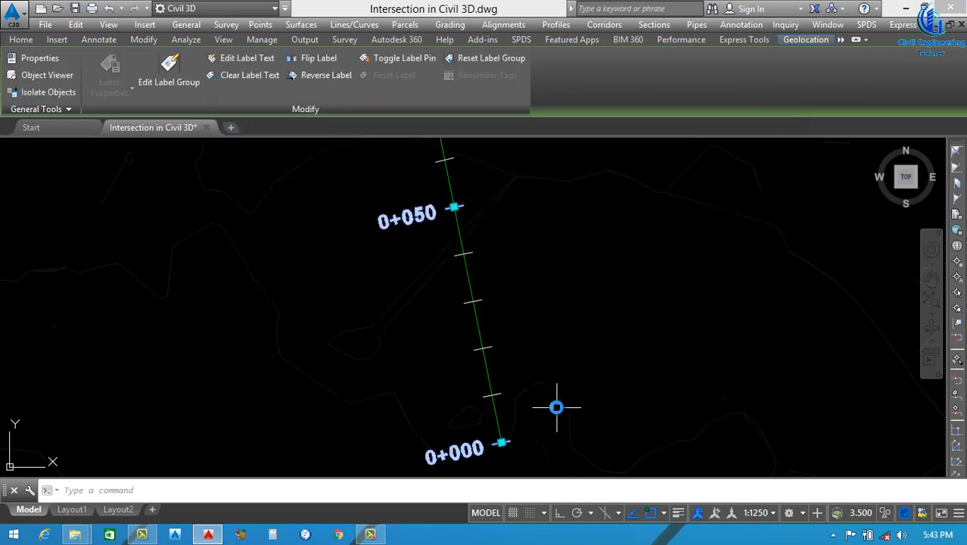
pyautogui.scroll(-5, 492, 338)
pyautogui.press('Escape')
# Open the Link Road alignment's label settings and set the major station increment to 50 m
pyautogui.scroll(6, 489, 337)
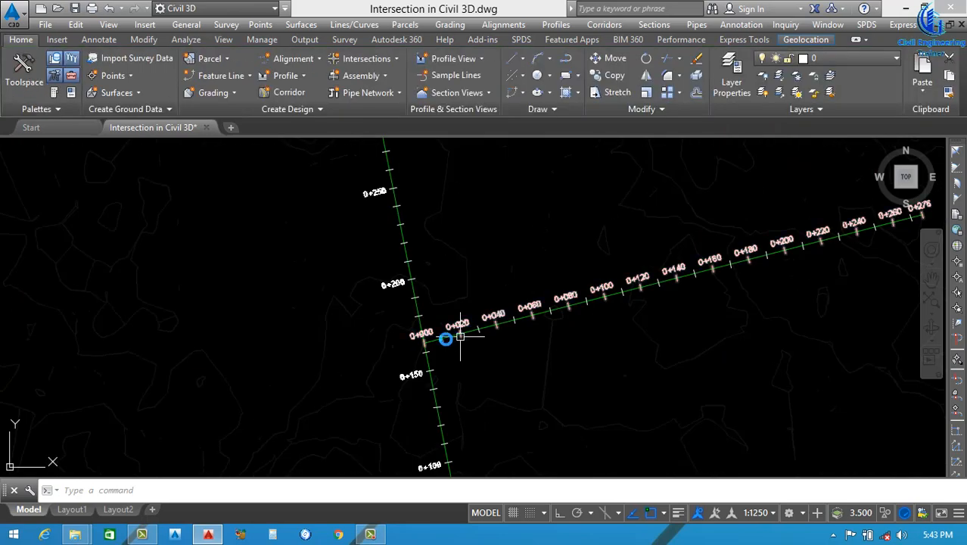
pyautogui.click(412, 333)
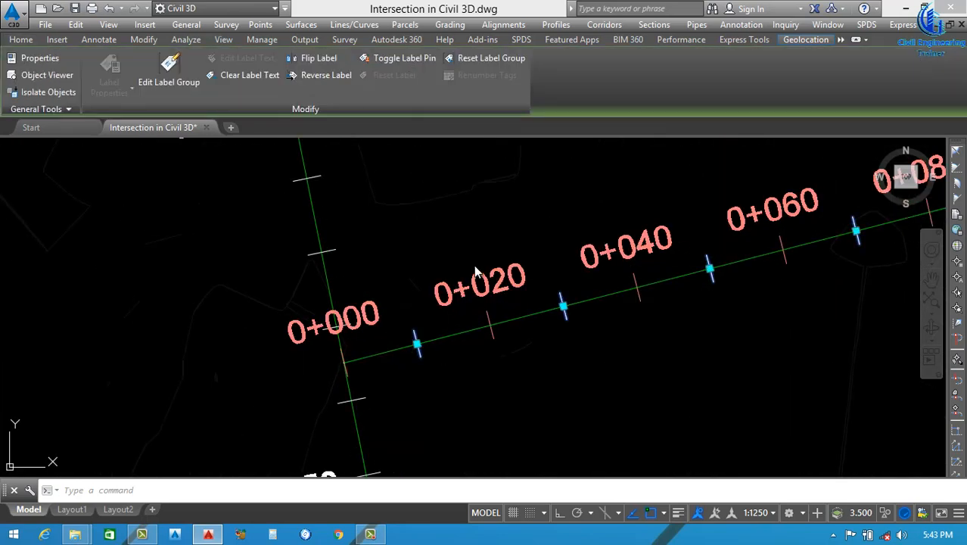
pyautogui.rightClick(450, 290)
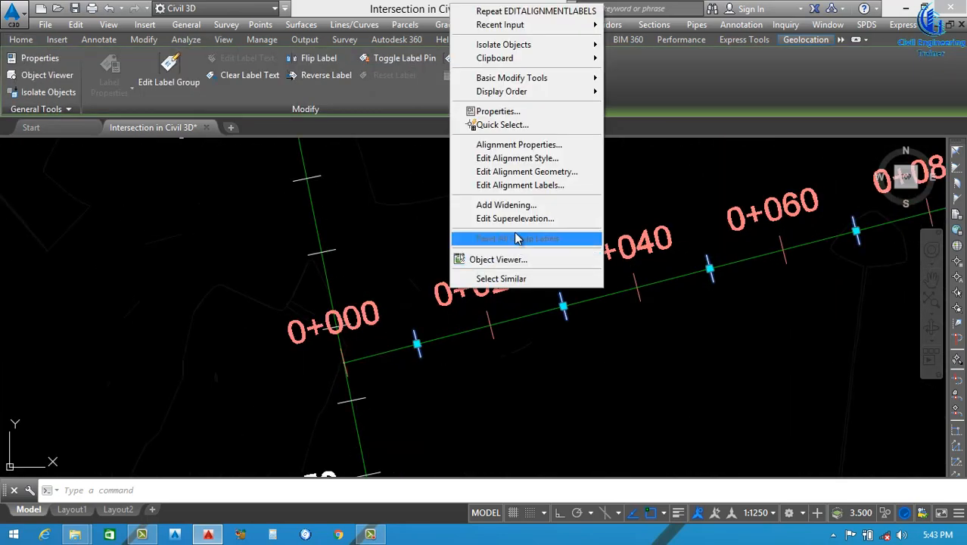
pyautogui.click(539, 189)
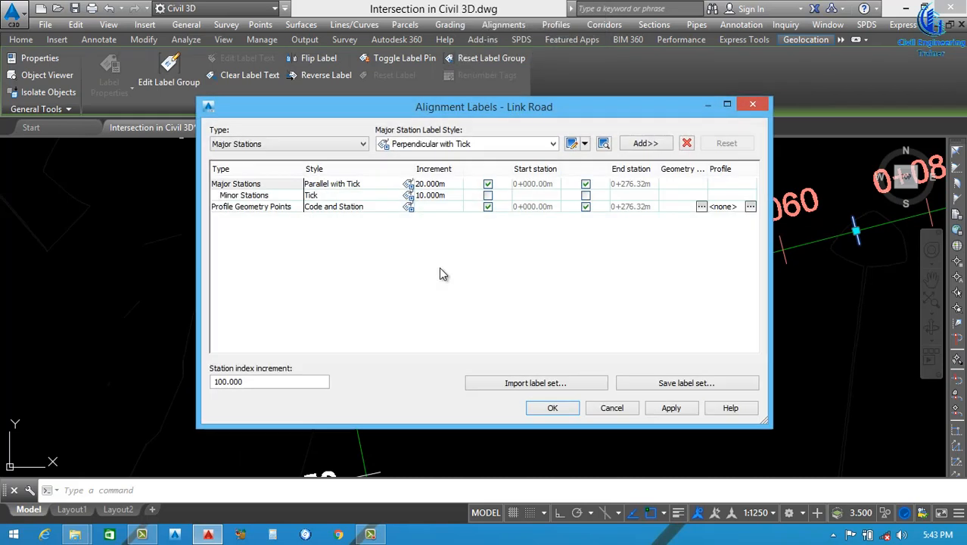
pyautogui.click(442, 186)
pyautogui.click(442, 185)
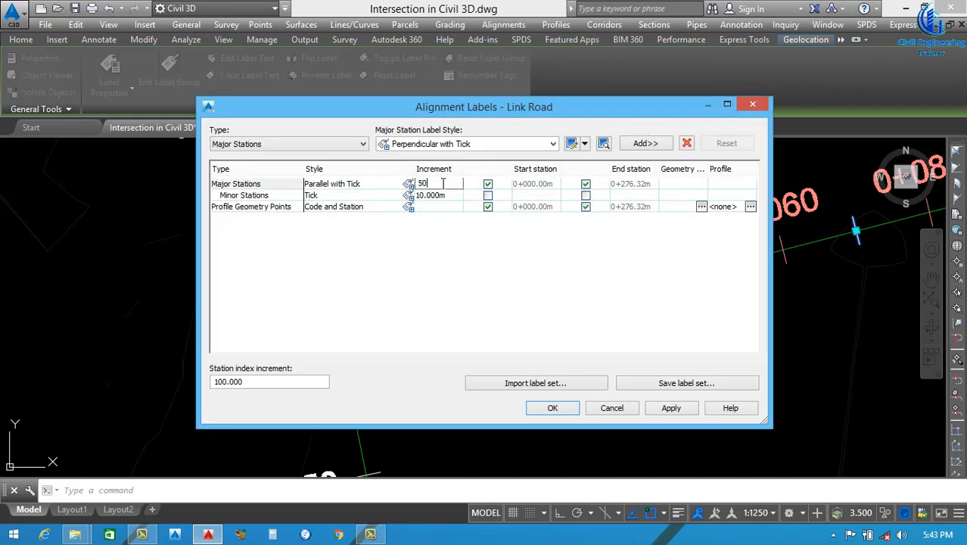
# Change Link Road's major station label style to Perpendicular with Tick and apply the label settings
pyautogui.click(409, 184)
pyautogui.click(447, 182)
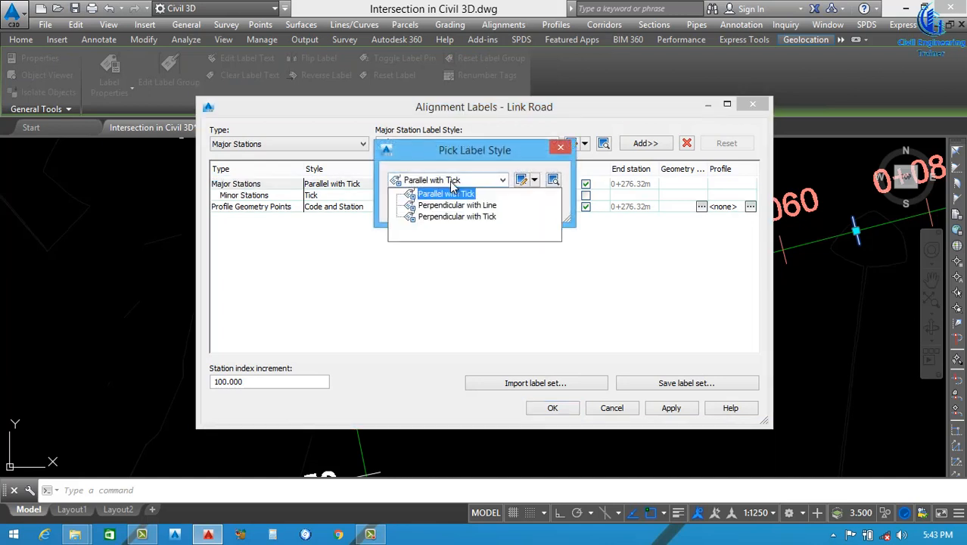
pyautogui.click(459, 182)
pyautogui.click(469, 181)
pyautogui.click(470, 181)
pyautogui.click(443, 216)
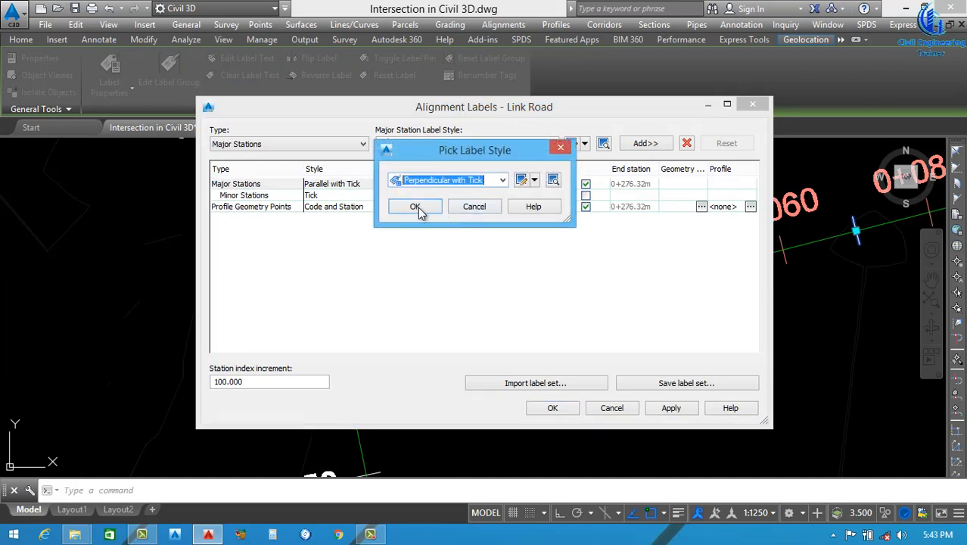
pyautogui.click(416, 207)
pyautogui.click(666, 409)
pyautogui.click(553, 408)
pyautogui.scroll(-2, 483, 355)
pyautogui.scroll(-8, 482, 355)
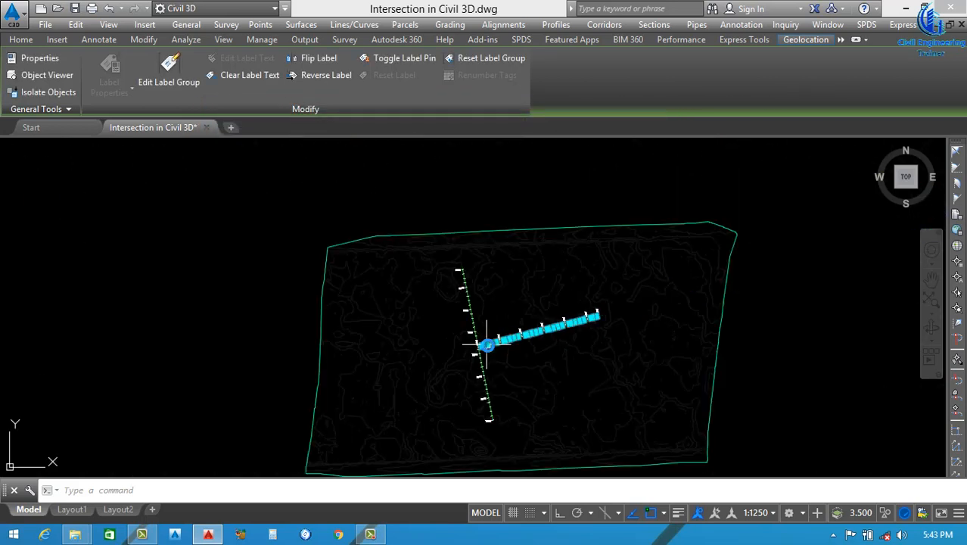
pyautogui.press('Escape')
# Start a multiline text beside the southern part of the main road and enter MAIN ROAD as its first line
pyautogui.scroll(5, 470, 359)
pyautogui.scroll(-2, 474, 361)
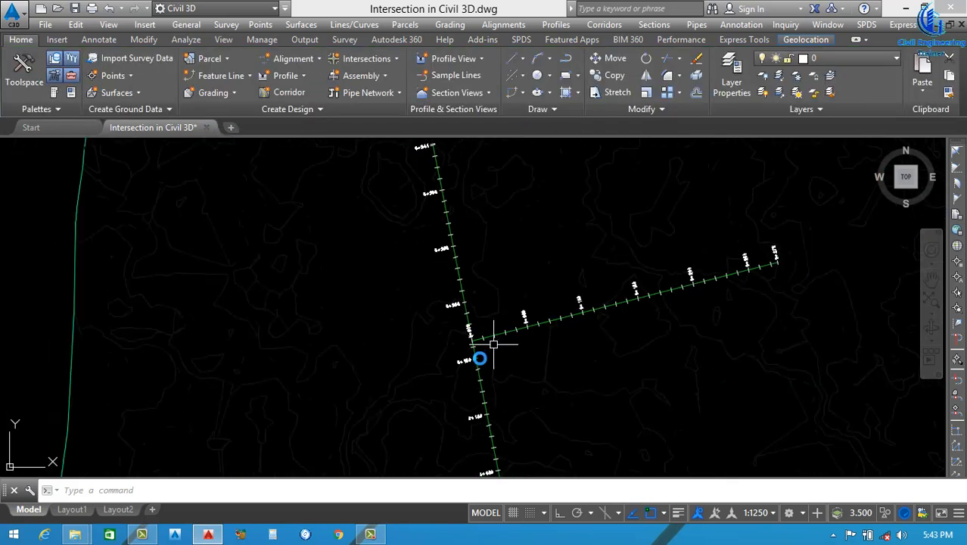
pyautogui.scroll(-3, 446, 402)
pyautogui.scroll(2, 445, 401)
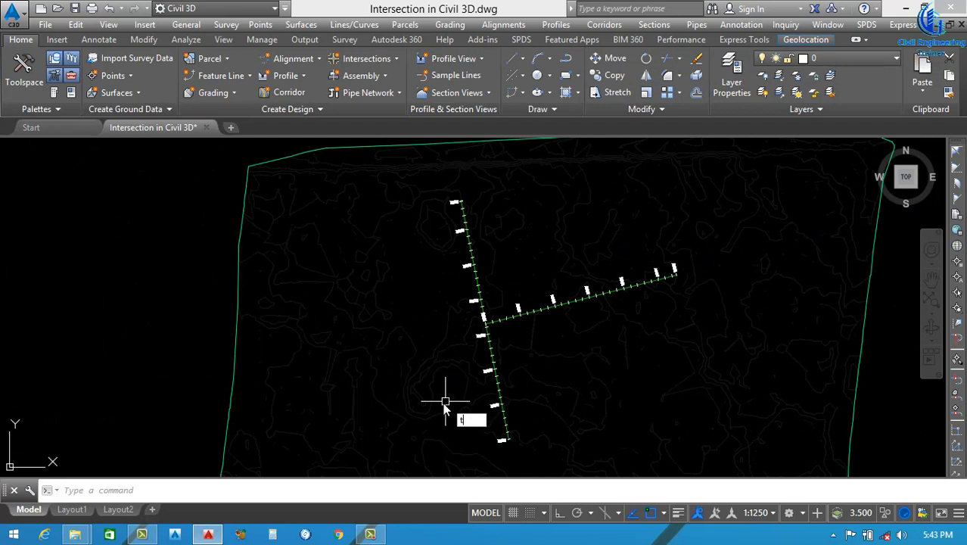
pyautogui.press('Return')
pyautogui.click(357, 380)
pyautogui.click(418, 405)
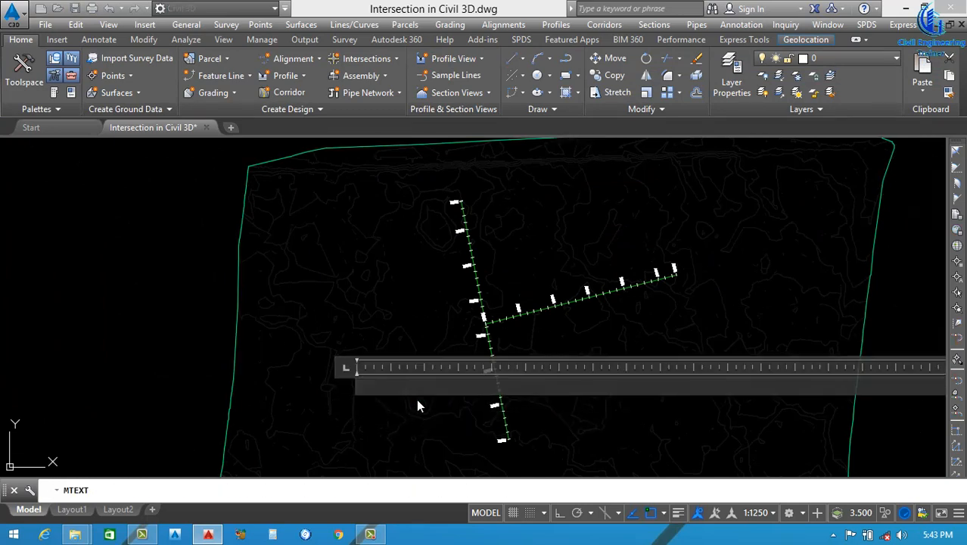
pyautogui.write('MAIN ROAD')
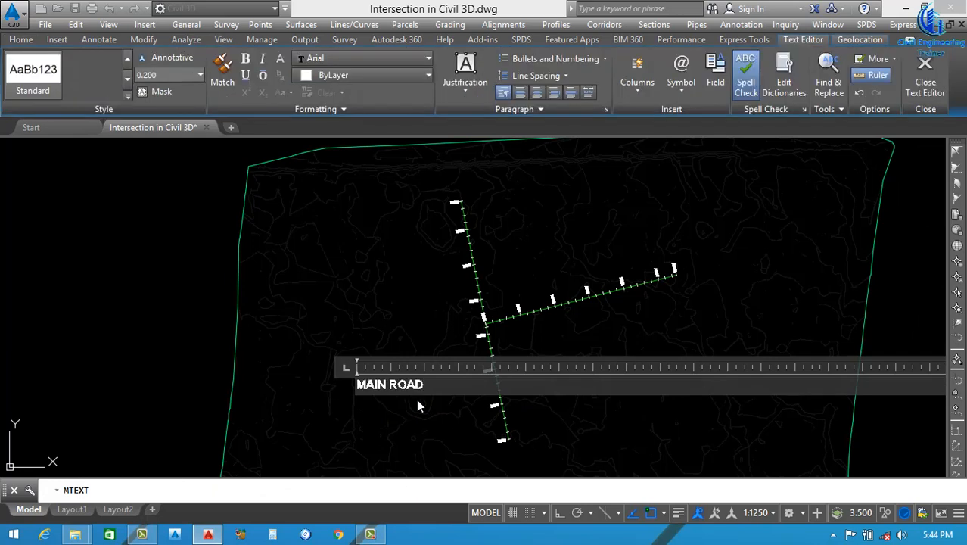
# Add LINK ROAD as the second line of the multiline text and finish editing it
pyautogui.press('Return')
pyautogui.write('C')
pyautogui.press('BackSpace')
pyautogui.write('LKINK')
pyautogui.press('BackSpace')
pyautogui.press('BackSpace')
pyautogui.press('BackSpace')
pyautogui.press('BackSpace')
pyautogui.write('N')
pyautogui.press('BackSpace')
pyautogui.write('IN')
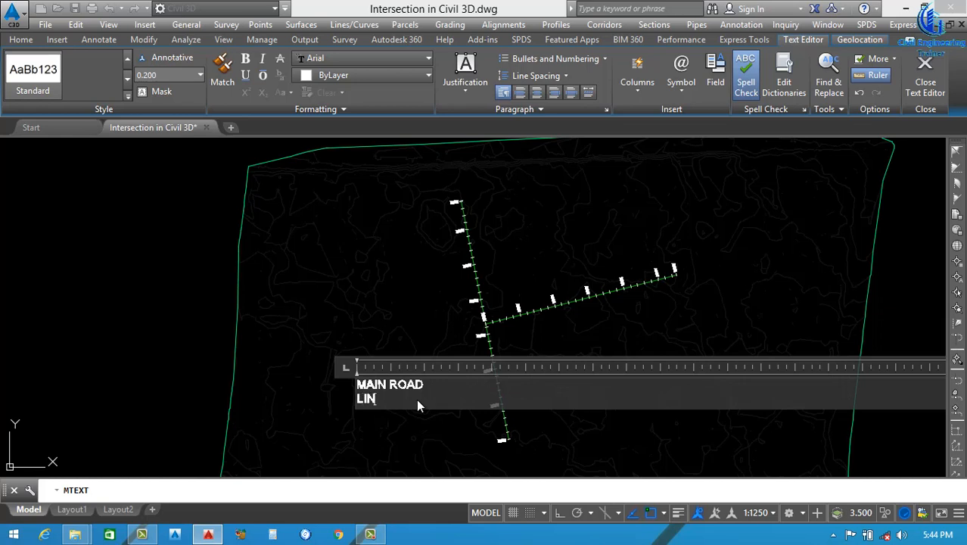
pyautogui.write('K ROAD')
pyautogui.click(428, 426)
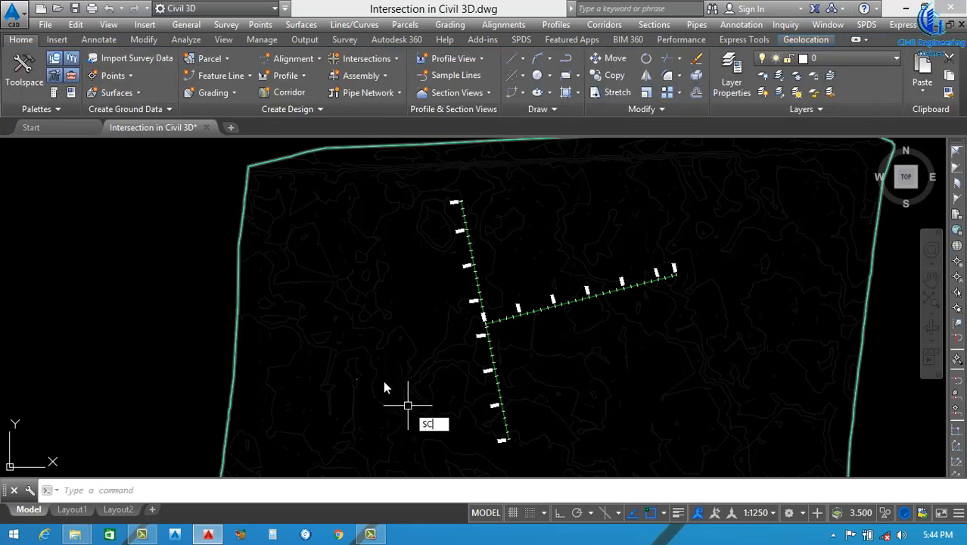
# Scale up the two-line MAIN ROAD / LINK ROAD text about a point near its upper-left corner to a readable size
pyautogui.press('Return')
pyautogui.scroll(3, 344, 370)
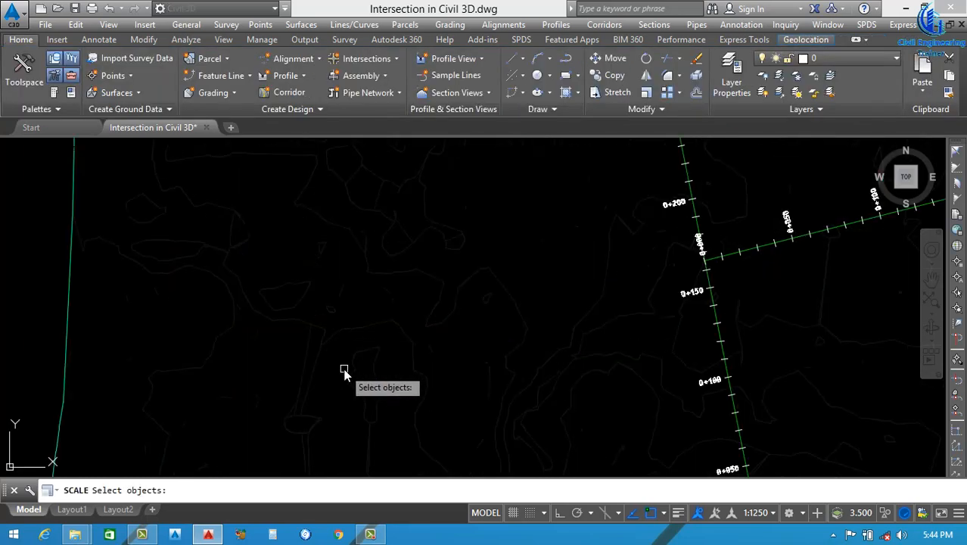
pyautogui.click(344, 370)
pyautogui.scroll(-3, 445, 421)
pyautogui.click(447, 424)
pyautogui.click(409, 396)
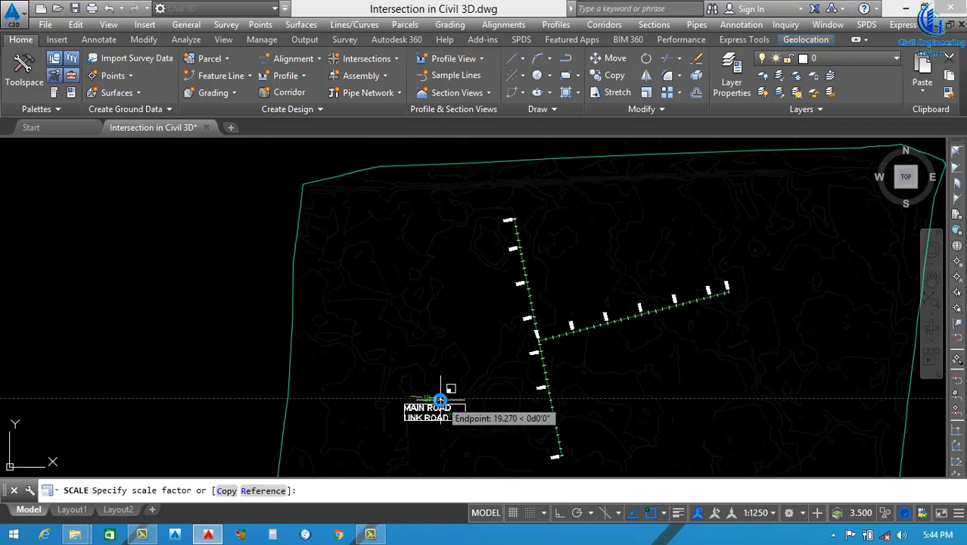
pyautogui.click(451, 399)
# Explode the two-line text into separate lines and move MAIN ROAD to the west side of the main road near station 0+100
pyautogui.click(445, 417)
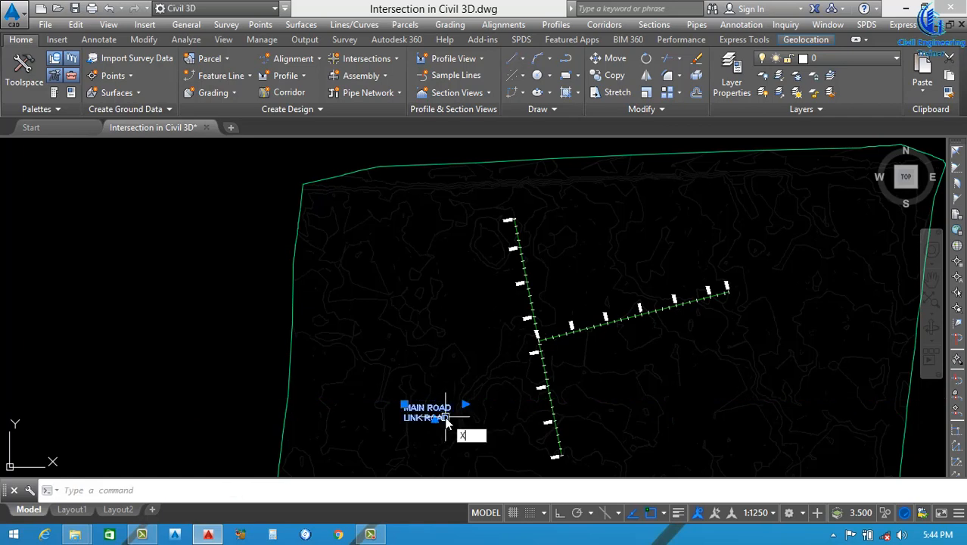
pyautogui.scroll(4, 432, 409)
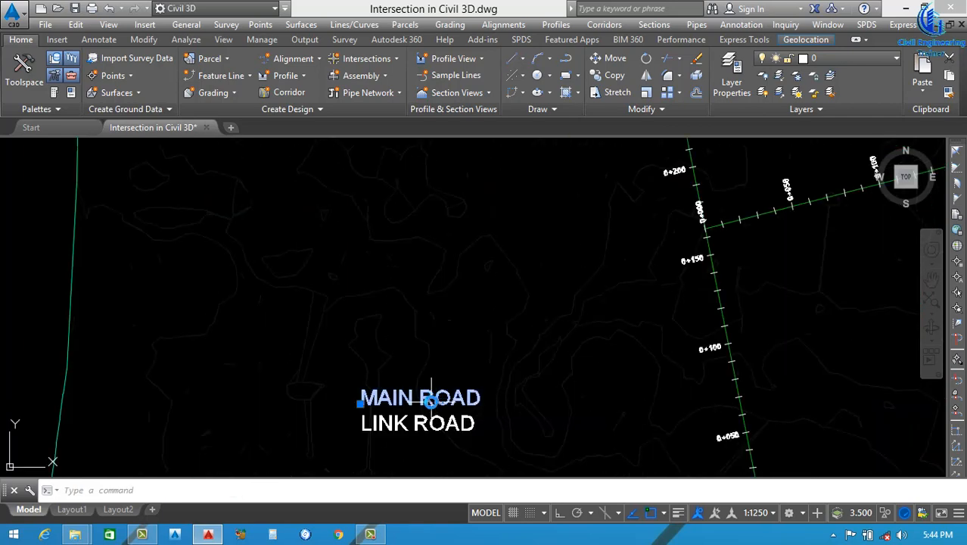
pyautogui.write('m')
pyautogui.press('Return')
pyautogui.click(371, 404)
pyautogui.click(585, 328)
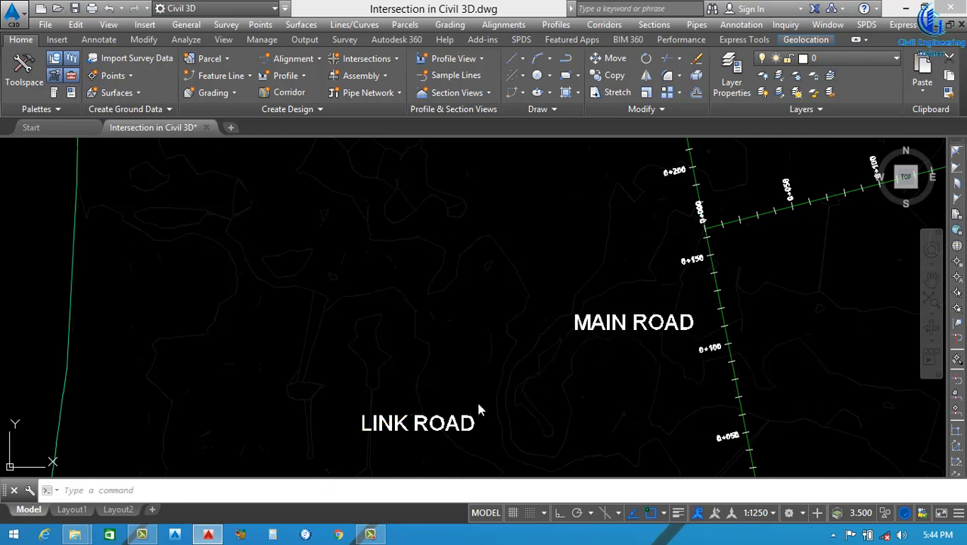
# Move the LINK ROAD text to the north side of the link road
pyautogui.click(418, 422)
pyautogui.press('Return')
pyautogui.click(433, 433)
pyautogui.scroll(-1, 433, 430)
pyautogui.scroll(-1, 554, 341)
pyautogui.scroll(-1, 575, 329)
pyautogui.scroll(5, 596, 309)
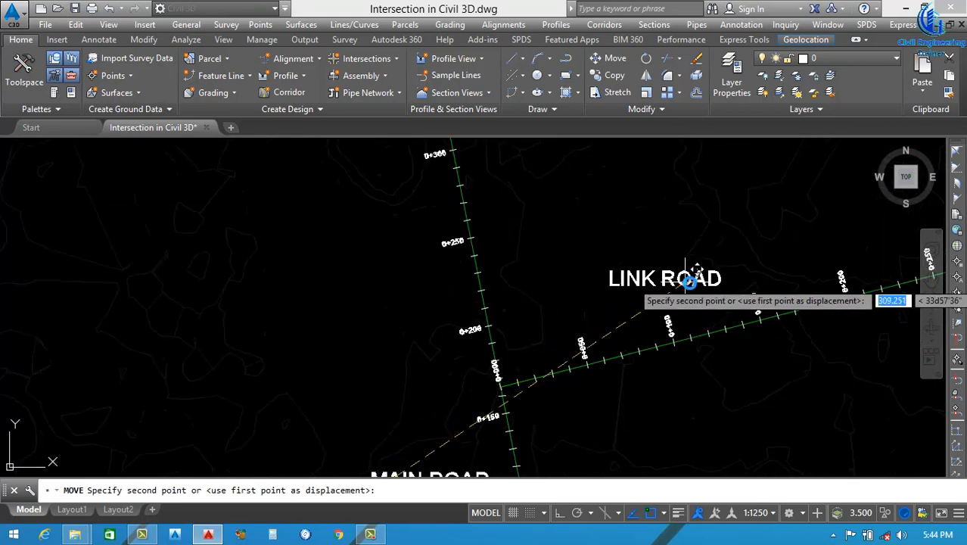
pyautogui.click(640, 301)
# Rotate the LINK ROAD text to run parallel to the link road, taking the angle from two points along the alignment
pyautogui.write('m')
pyautogui.press('Return')
pyautogui.click(640, 288)
pyautogui.press('Return')
pyautogui.click(615, 360)
pyautogui.click(799, 310)
# Rotate the MAIN ROAD text to run parallel to the main road, taking the angle from two points along the alignment
pyautogui.scroll(-4, 572, 366)
pyautogui.scroll(4, 555, 377)
pyautogui.click(537, 313)
pyautogui.press('Return')
pyautogui.click(604, 270)
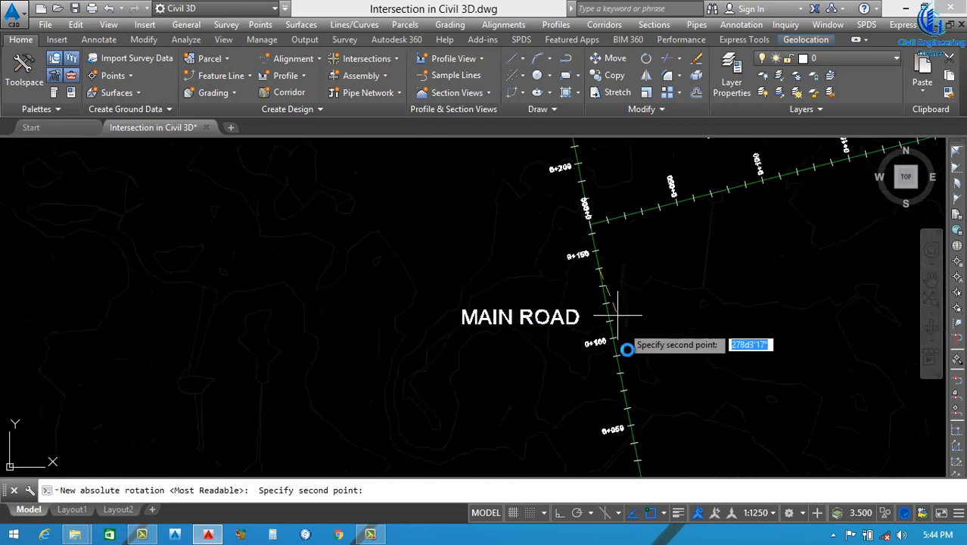
pyautogui.click(625, 409)
# Move the rotated MAIN ROAD text closer to the main road, between stations 0+050 and 0+100
pyautogui.click(535, 331)
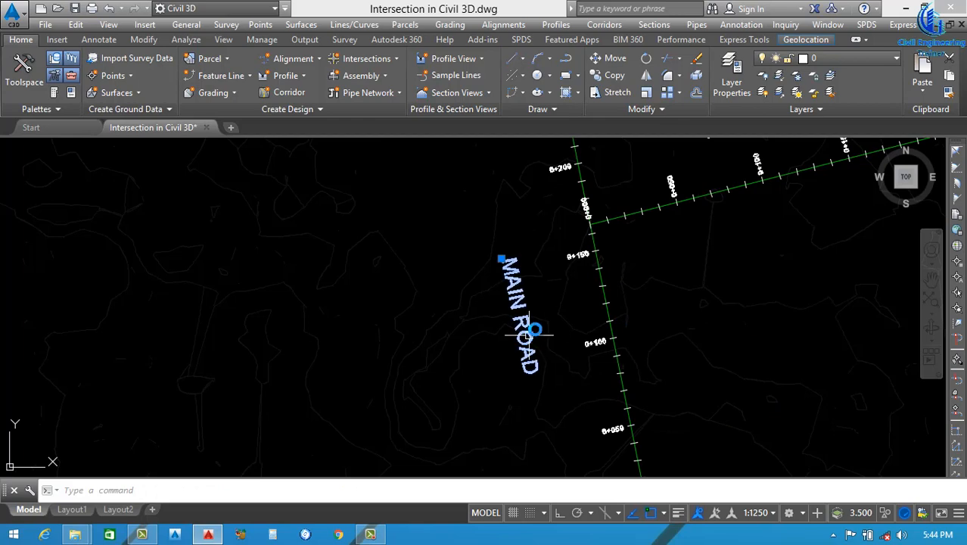
pyautogui.press('Return')
pyautogui.click(700, 322)
pyautogui.click(747, 393)
# Shift the rotated LINK ROAD text along the link road so it sits above stations 0+100 to 0+150
pyautogui.scroll(-2, 606, 388)
pyautogui.scroll(3, 644, 276)
pyautogui.click(641, 281)
pyautogui.press('Return')
pyautogui.click(672, 406)
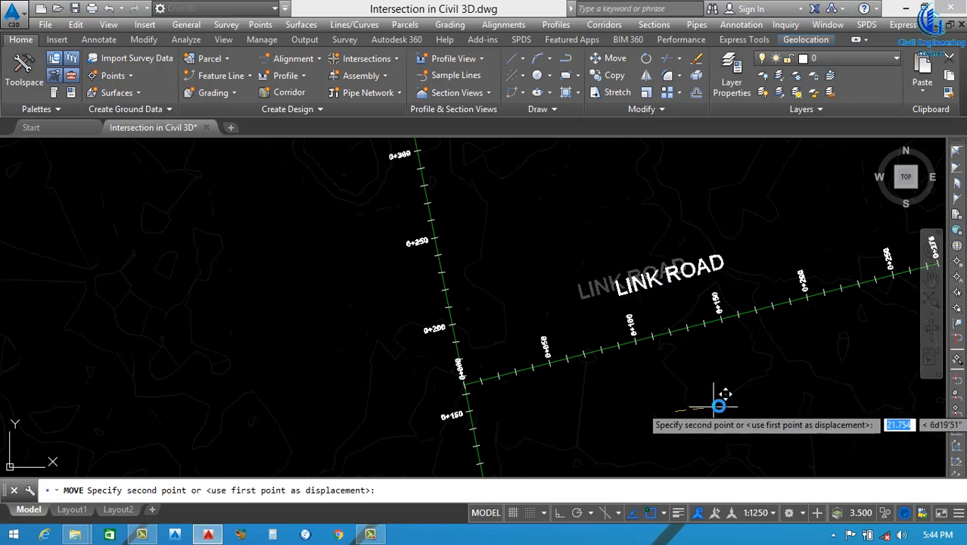
pyautogui.click(715, 395)
# Start a surface profile for the Main Road alignment and add Surface from Contour to its profile list
pyautogui.scroll(-4, 557, 311)
pyautogui.scroll(4, 552, 340)
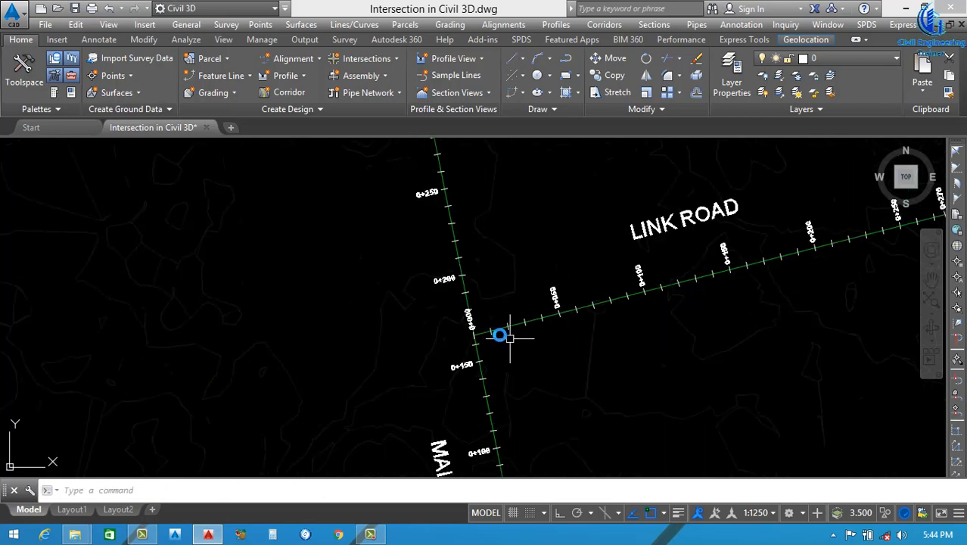
pyautogui.scroll(2, 490, 334)
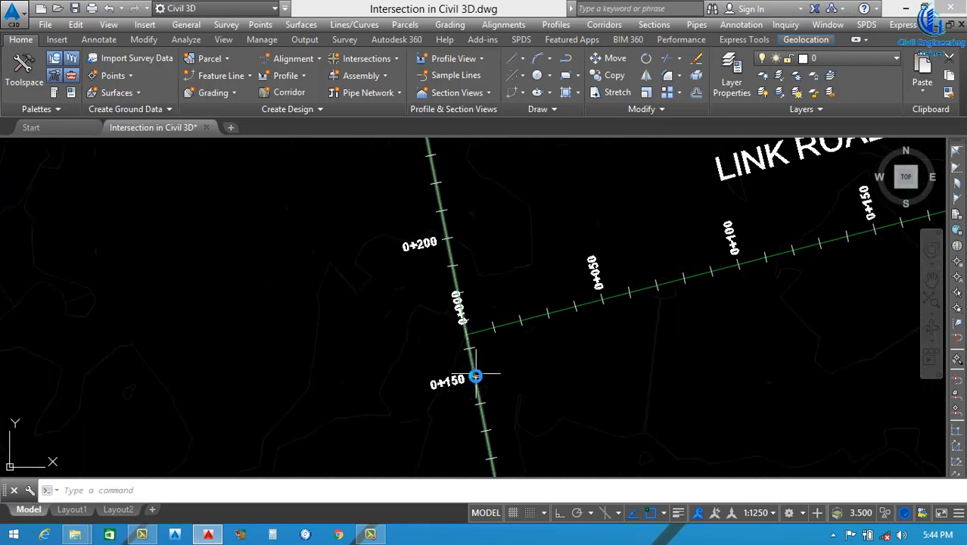
pyautogui.scroll(-3, 483, 357)
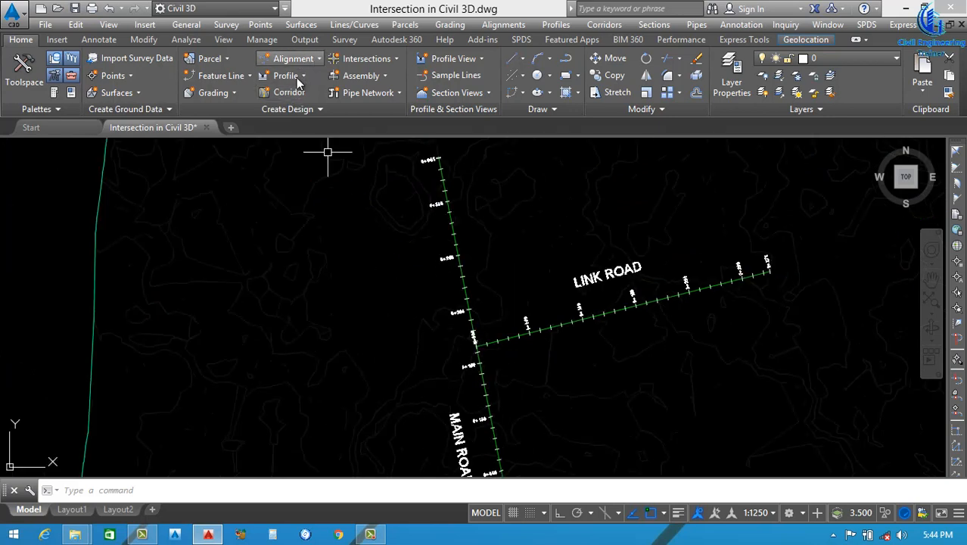
pyautogui.click(299, 79)
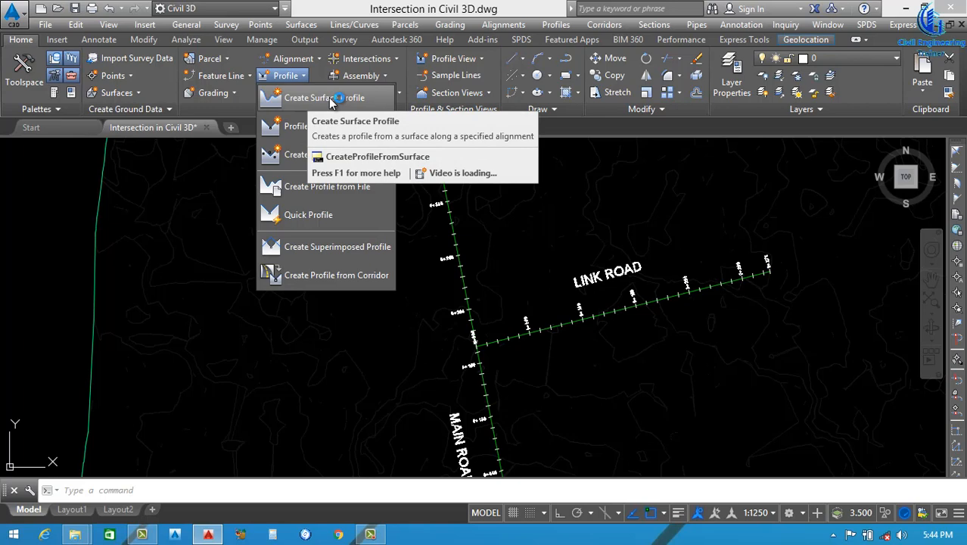
pyautogui.click(330, 100)
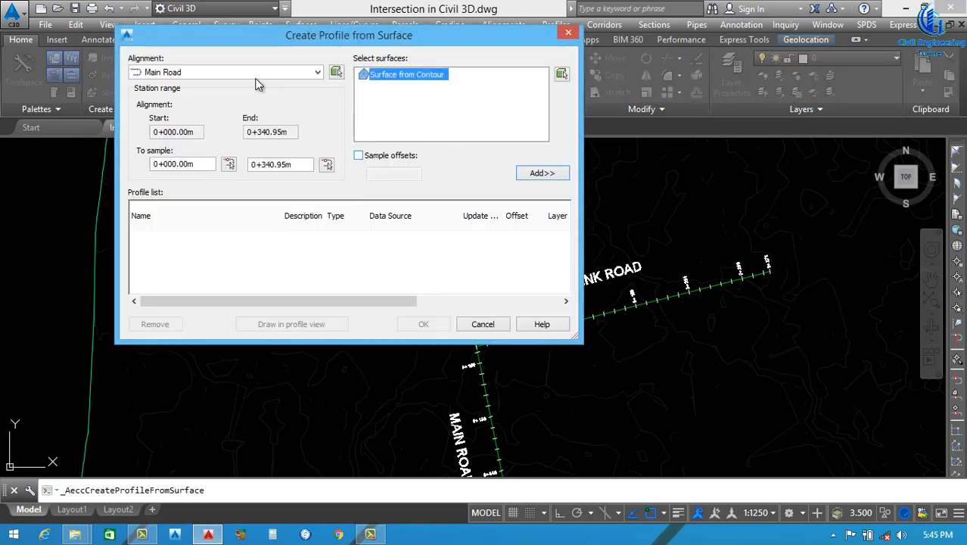
pyautogui.click(259, 72)
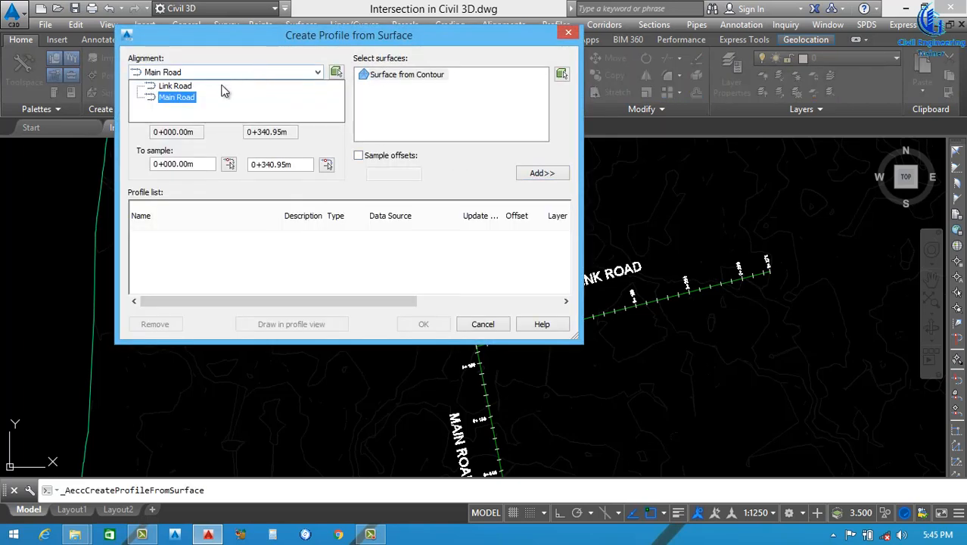
pyautogui.click(178, 98)
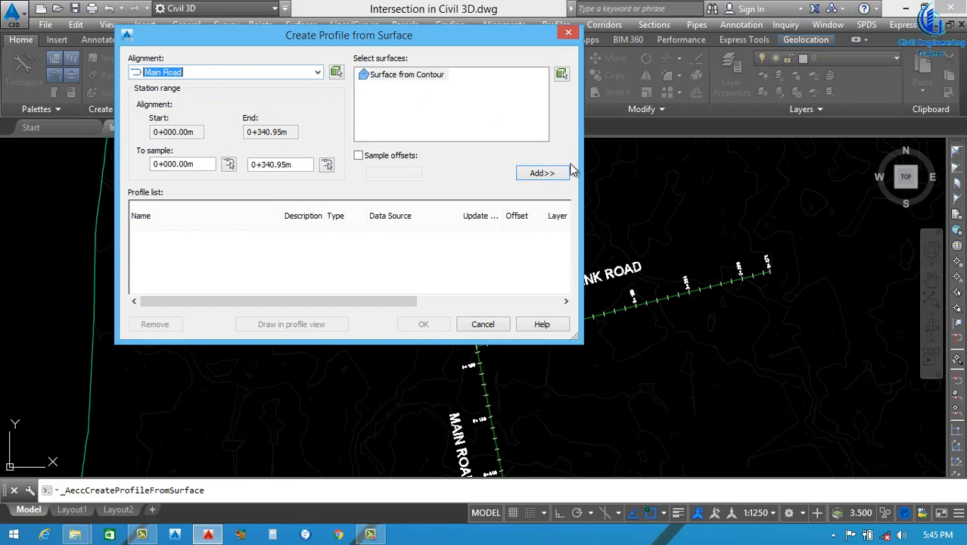
pyautogui.click(542, 173)
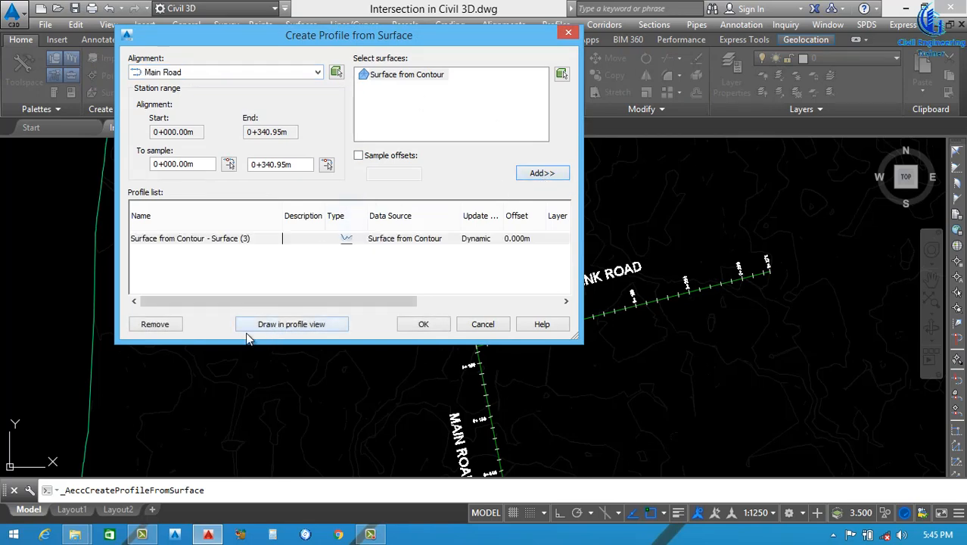
pyautogui.click(283, 324)
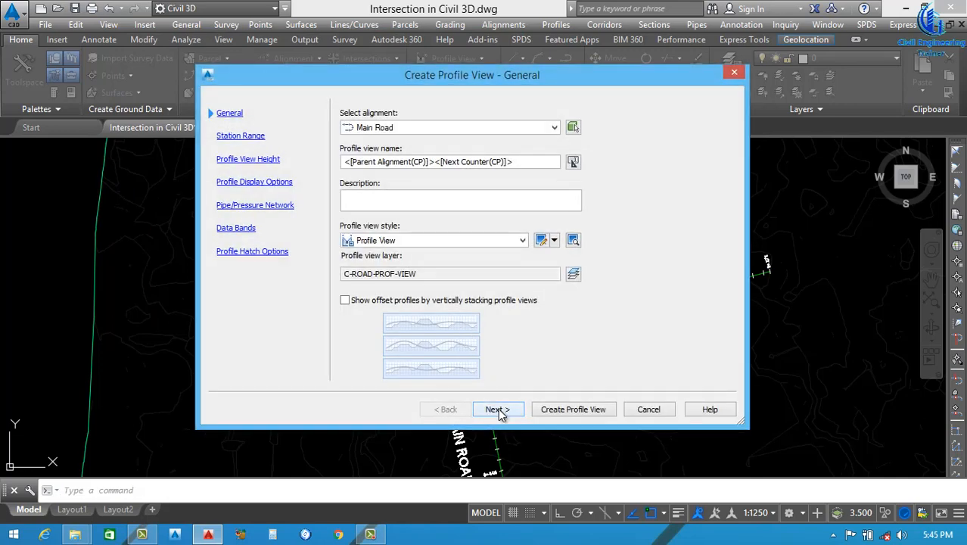
pyautogui.click(497, 409)
pyautogui.click(497, 410)
pyautogui.click(497, 409)
pyautogui.click(497, 409)
pyautogui.click(498, 409)
pyautogui.click(498, 410)
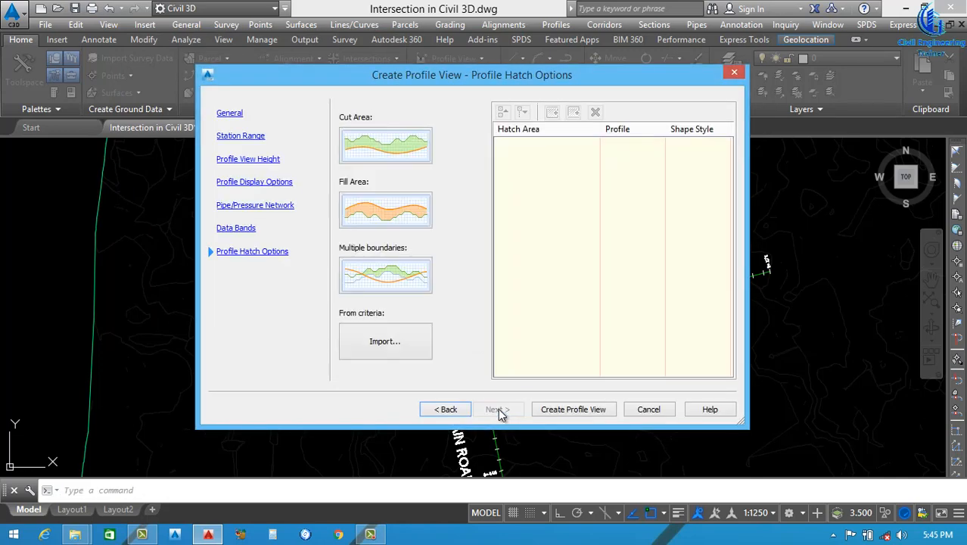
pyautogui.click(574, 409)
pyautogui.scroll(-6, 358, 364)
pyautogui.scroll(-2, 420, 350)
pyautogui.scroll(2, 470, 310)
pyautogui.click(485, 284)
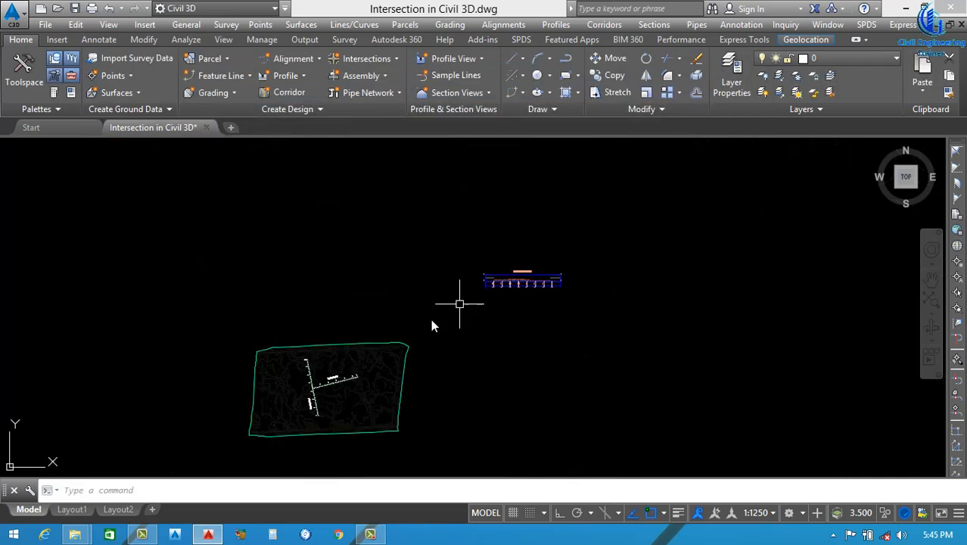
# Start a surface profile for the Link Road alignment and add Surface from Contour to its profile list
pyautogui.scroll(6, 315, 388)
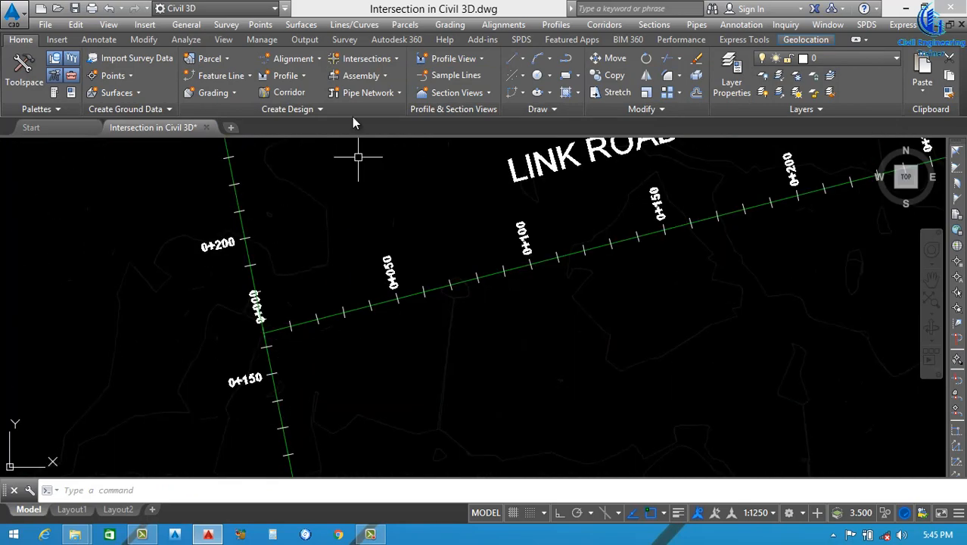
pyautogui.click(300, 77)
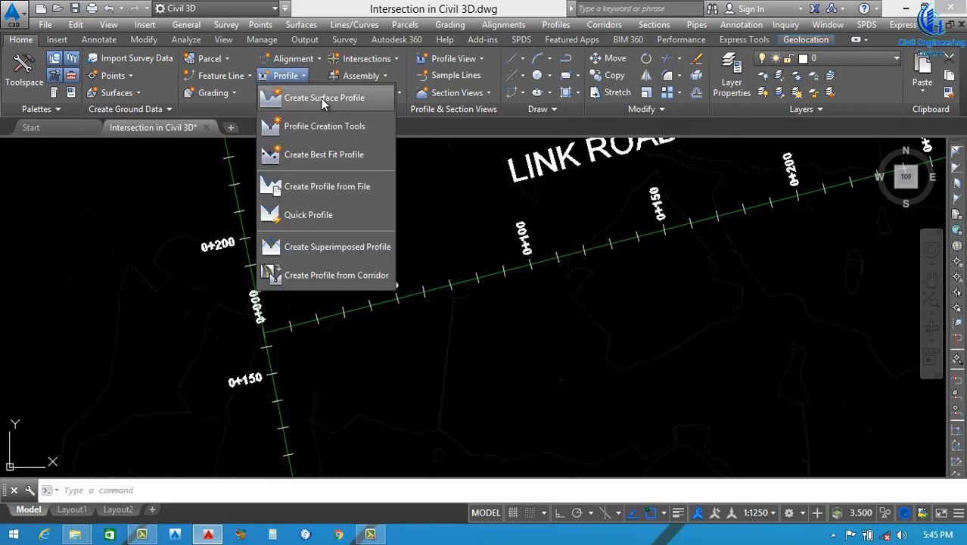
pyautogui.click(321, 98)
pyautogui.click(235, 73)
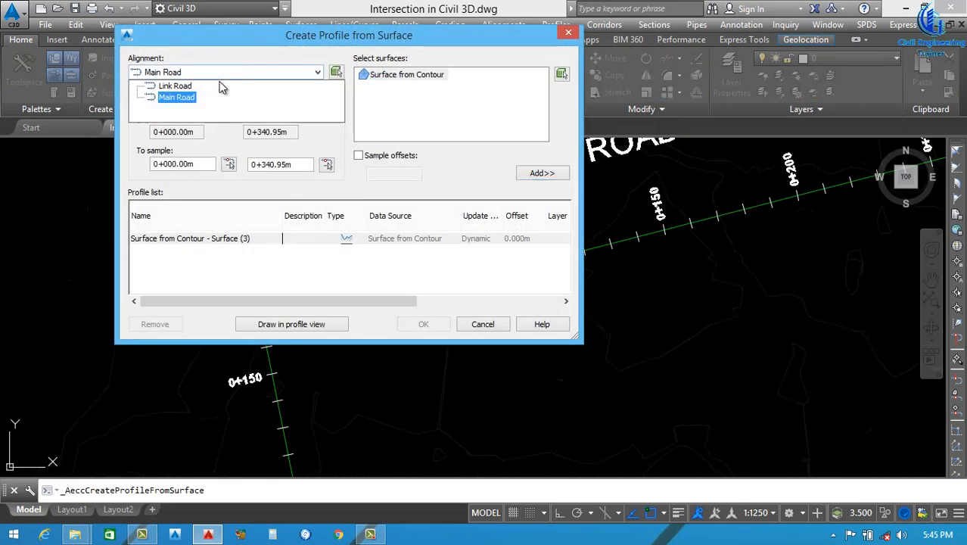
pyautogui.click(176, 86)
pyautogui.click(542, 173)
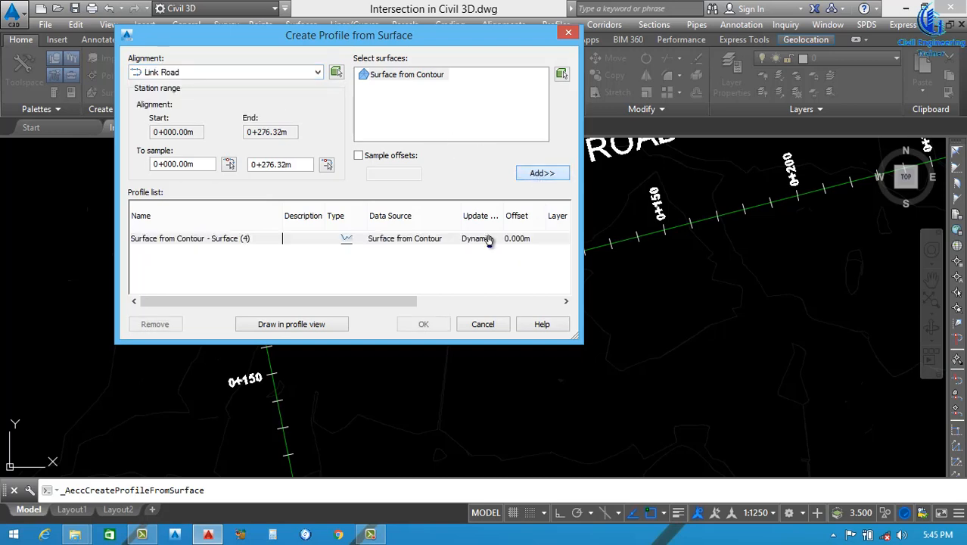
pyautogui.click(292, 324)
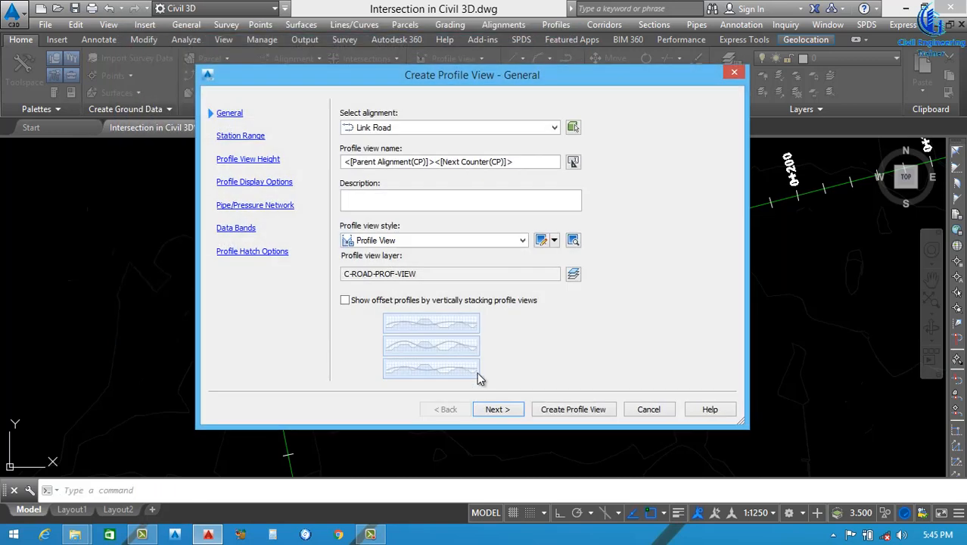
pyautogui.click(495, 408)
pyautogui.click(496, 408)
pyautogui.click(494, 410)
pyautogui.click(493, 410)
pyautogui.click(493, 410)
pyautogui.click(492, 410)
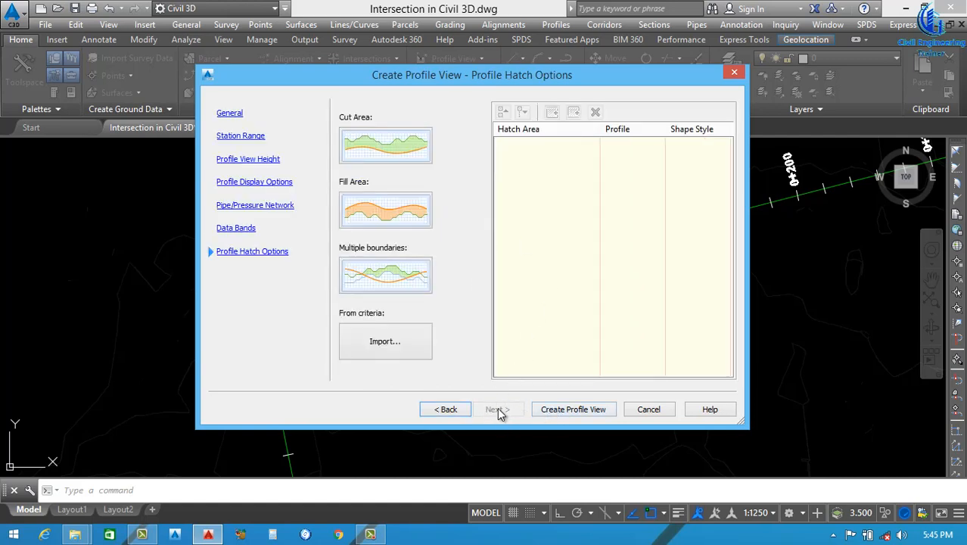
pyautogui.click(574, 410)
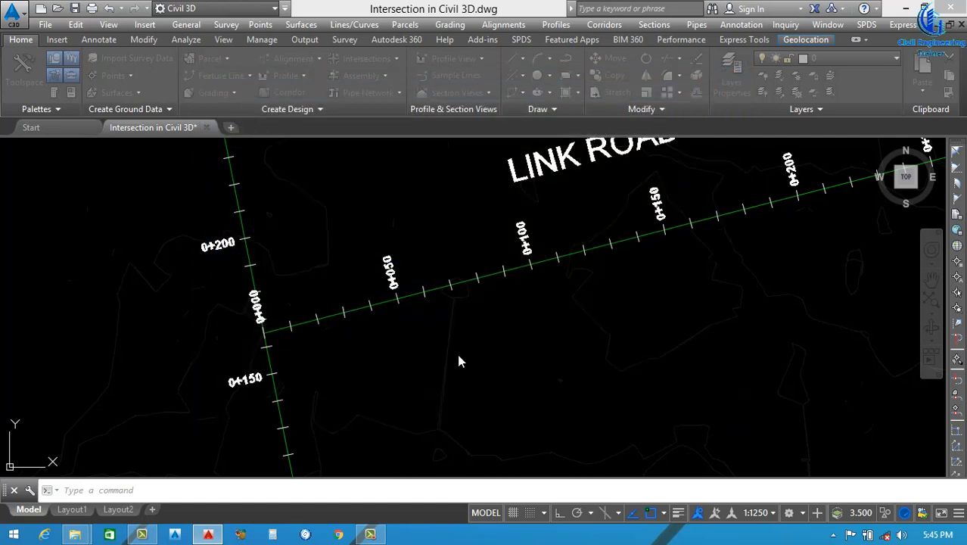
pyautogui.scroll(-3, 386, 333)
pyautogui.scroll(-4, 379, 335)
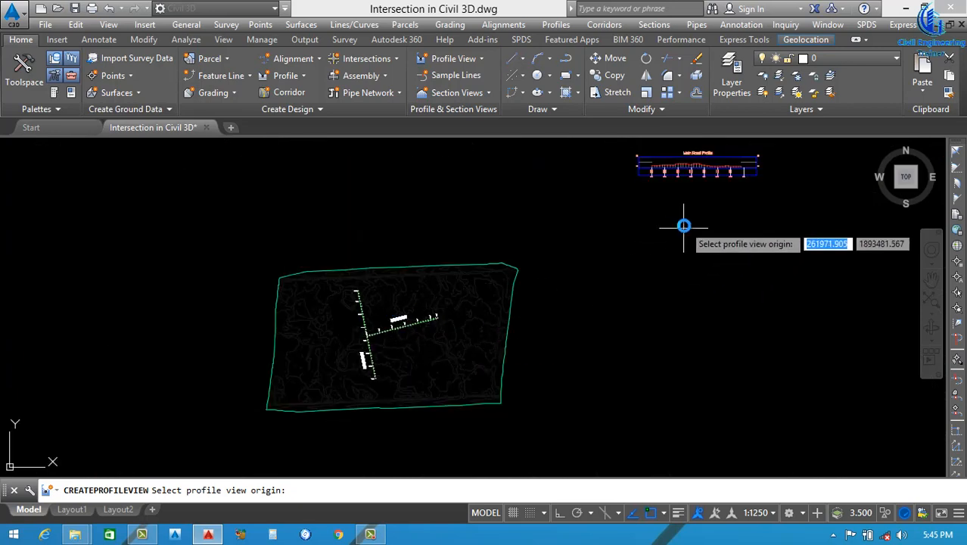
pyautogui.click(641, 242)
# Open the profile view properties of the Main Road profile
pyautogui.scroll(5, 725, 214)
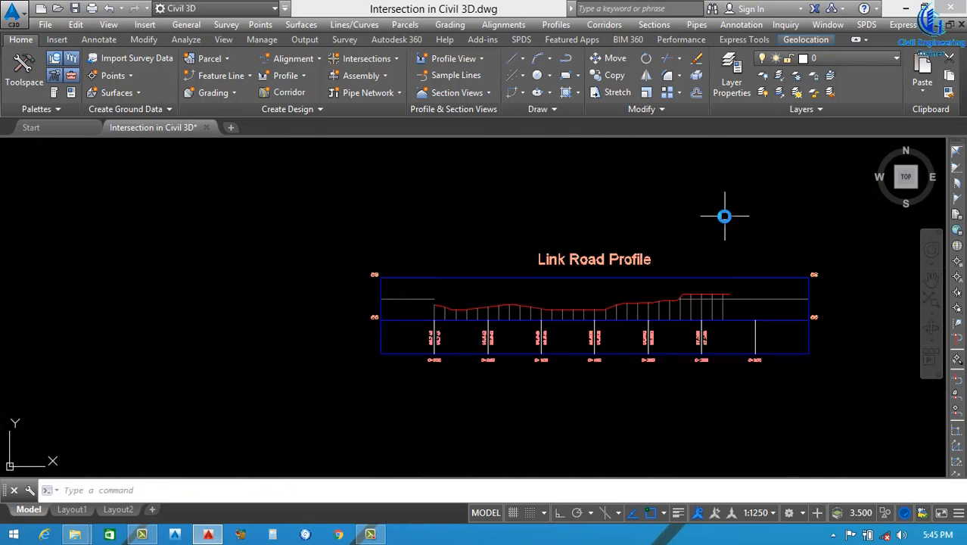
pyautogui.scroll(-3, 598, 339)
pyautogui.scroll(5, 579, 194)
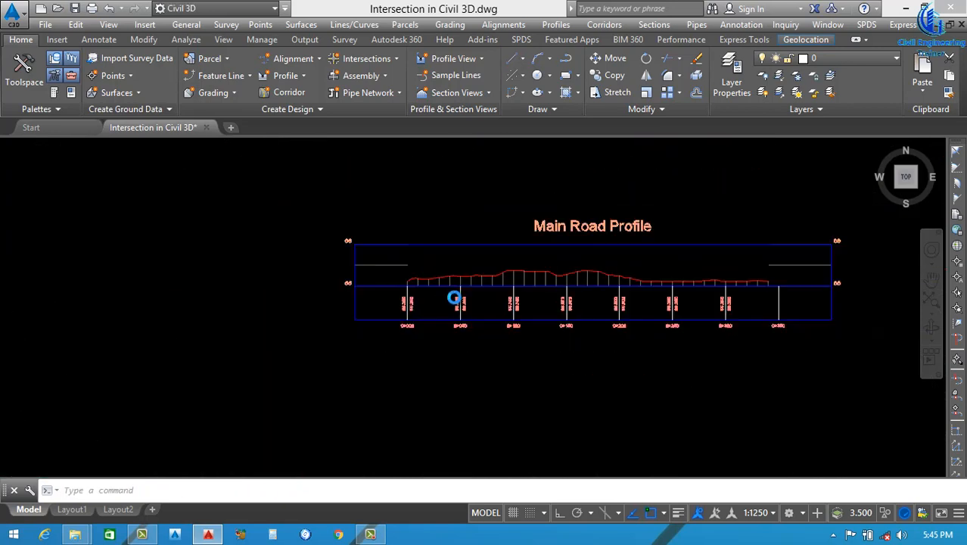
pyautogui.click(460, 250)
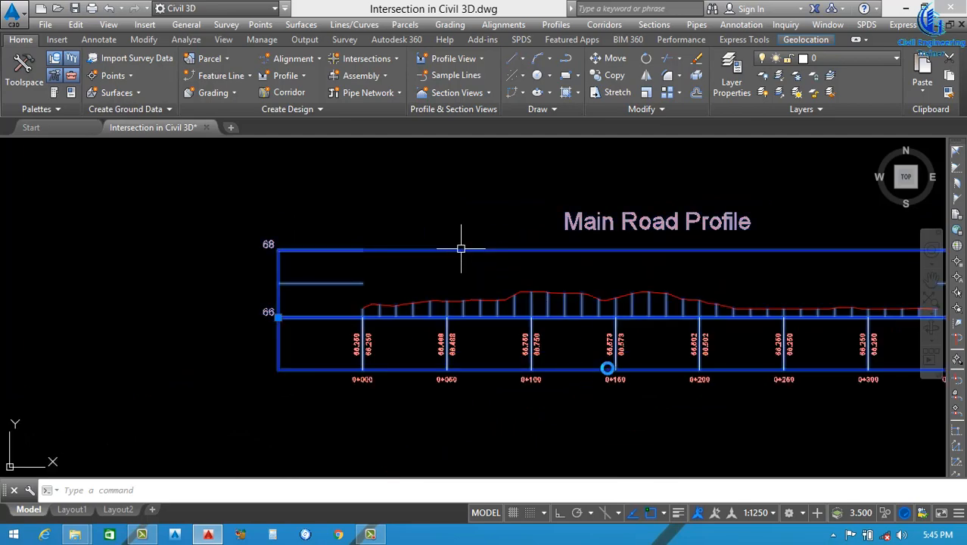
pyautogui.rightClick(607, 371)
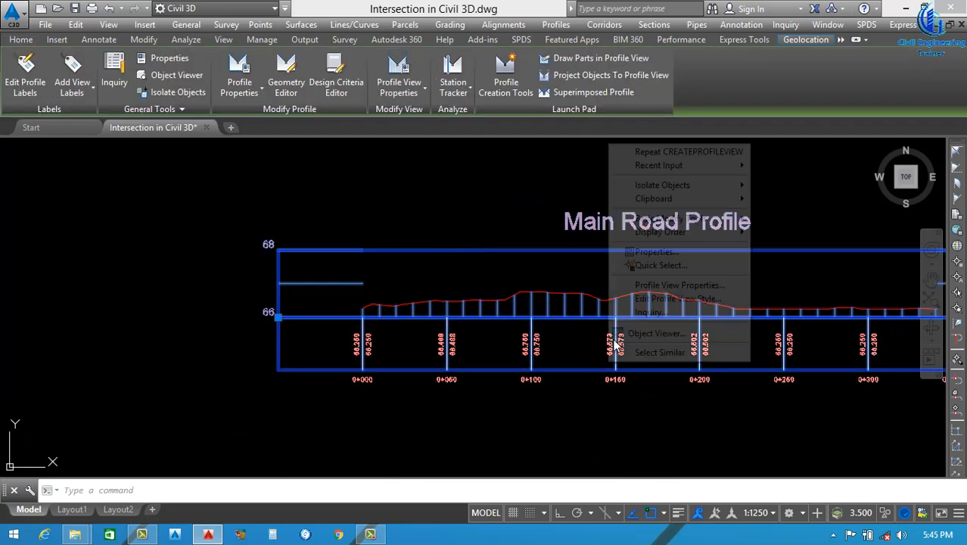
pyautogui.click(663, 286)
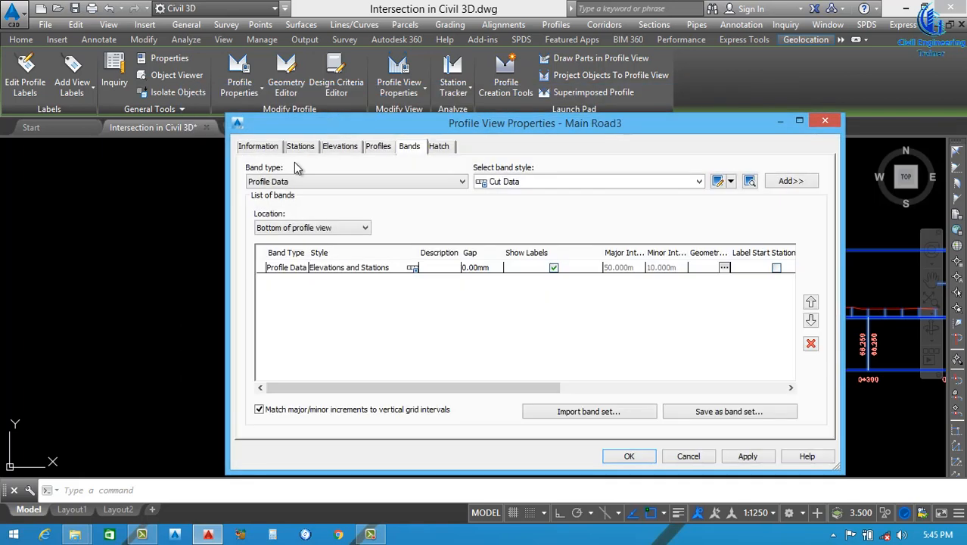
# Set a user-specified station range from -0+010 to 0+350 for the Main Road profile view
pyautogui.click(303, 146)
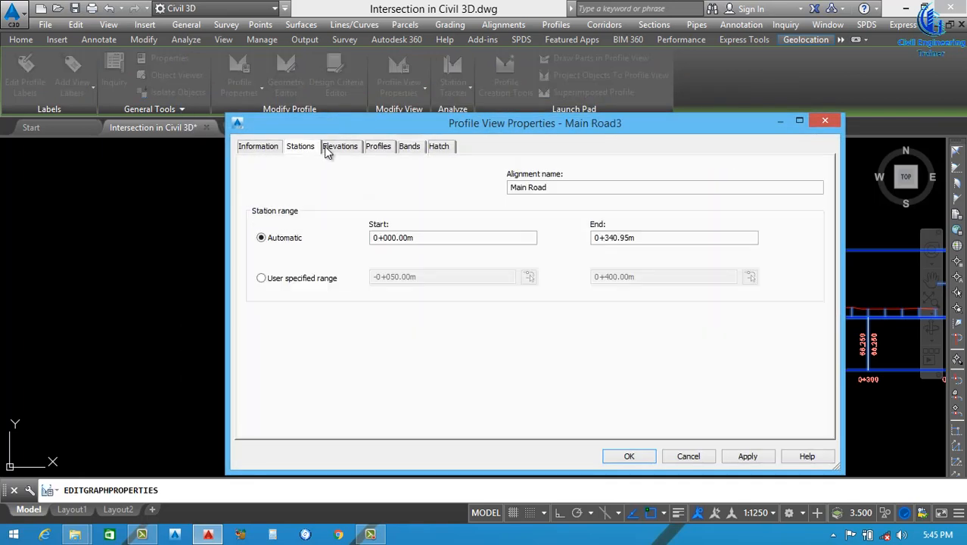
pyautogui.click(303, 280)
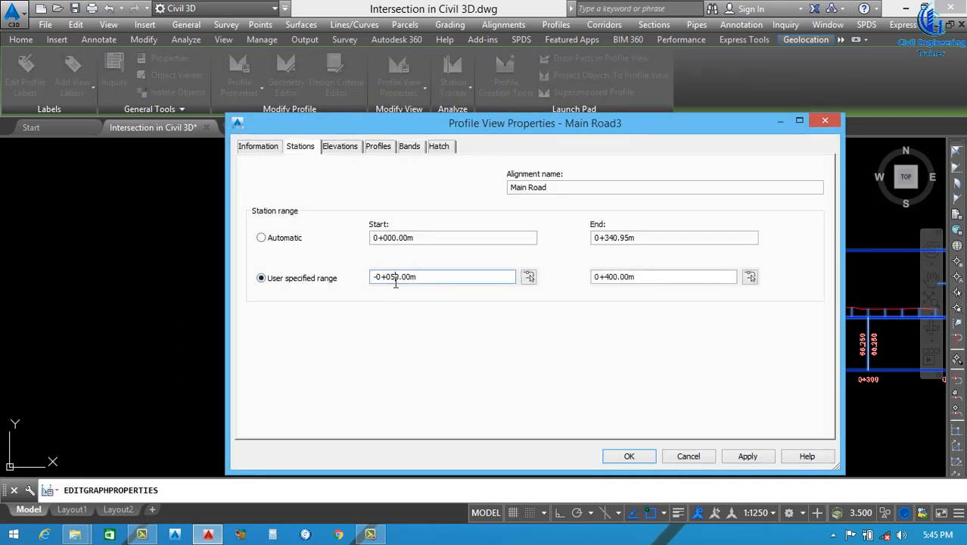
pyautogui.write('1')
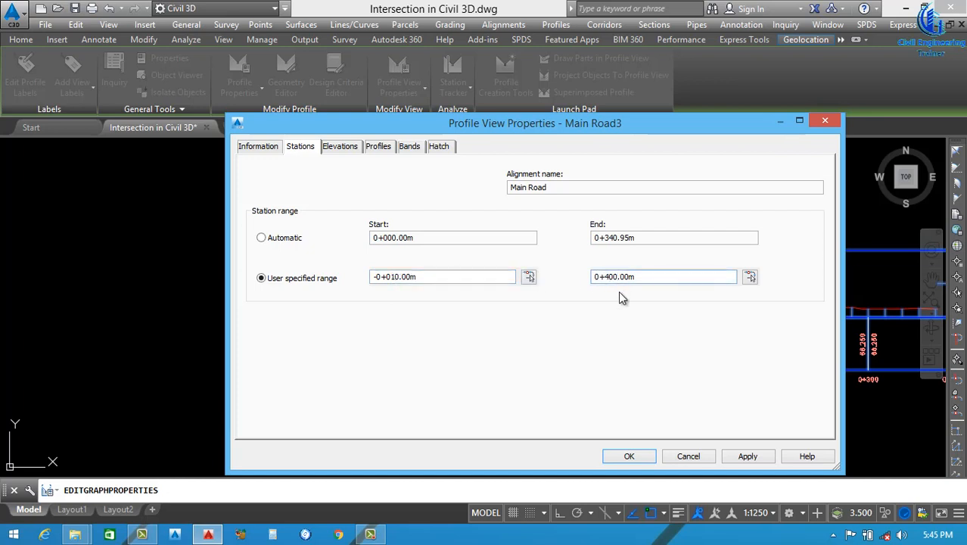
pyautogui.write('50')
pyautogui.click(341, 148)
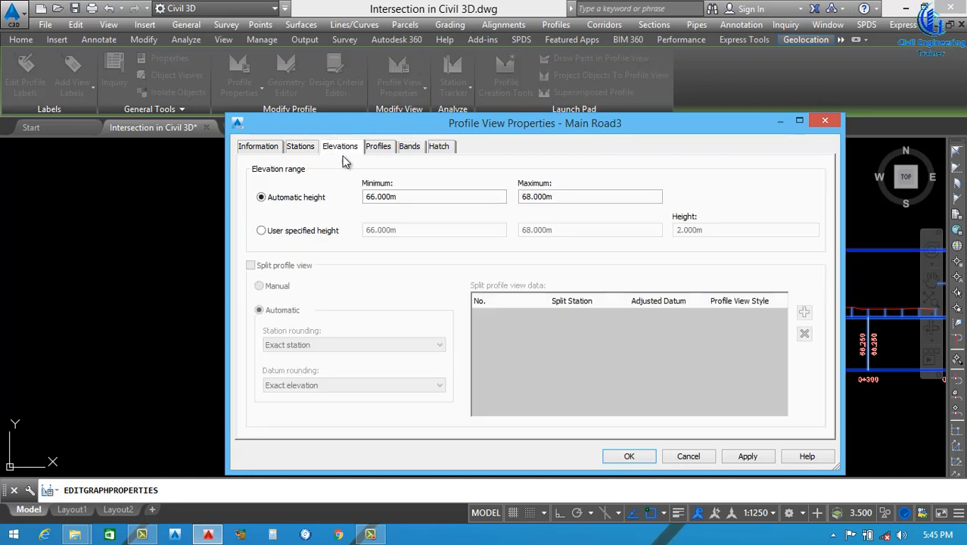
pyautogui.click(314, 231)
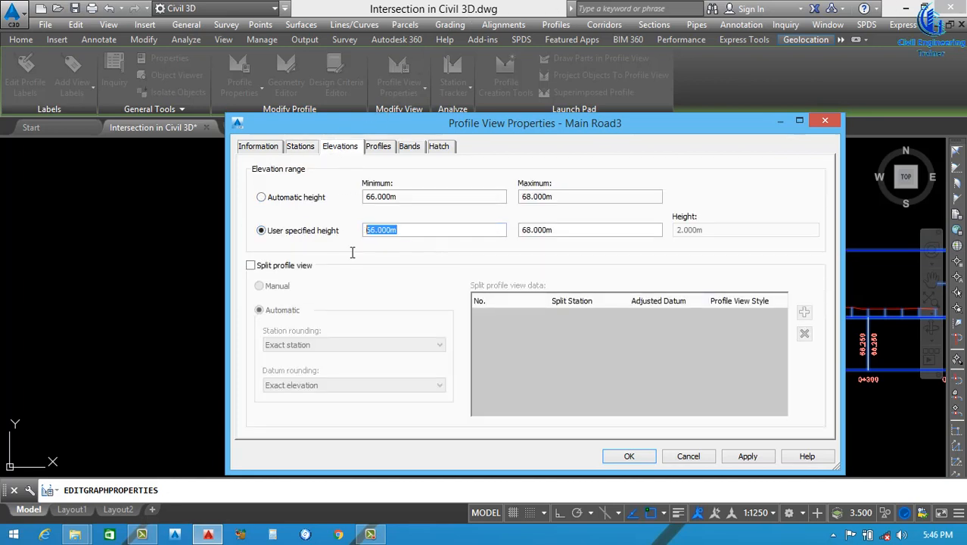
pyautogui.write('64')
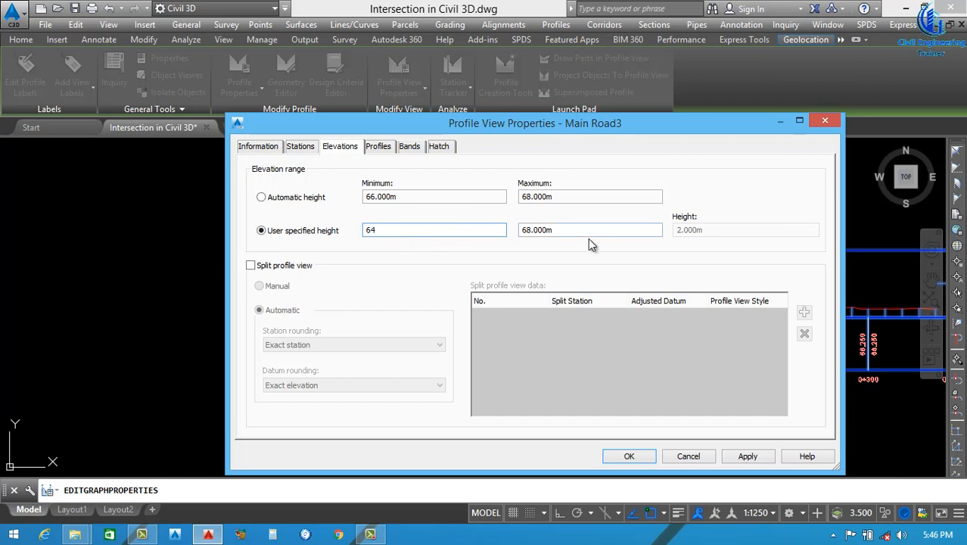
pyautogui.press('Tab')
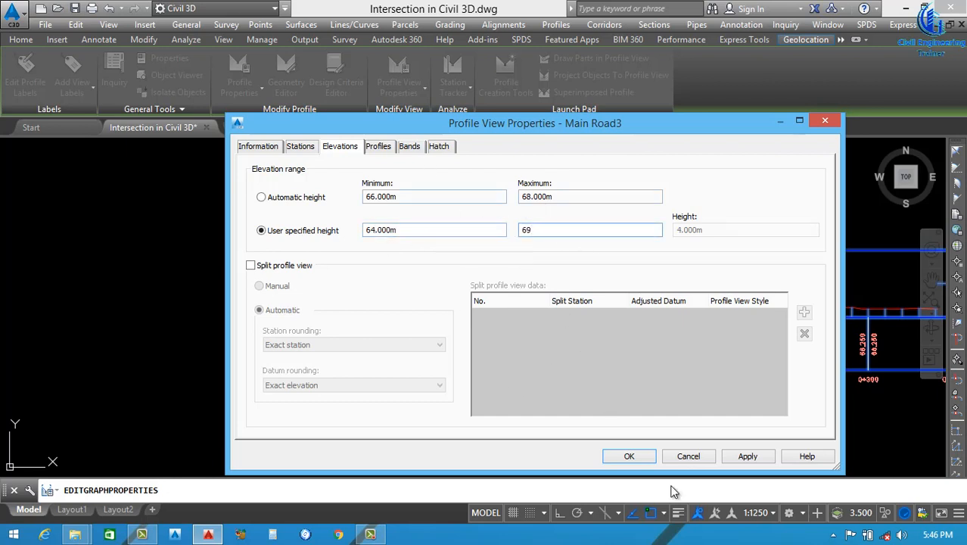
pyautogui.click(628, 455)
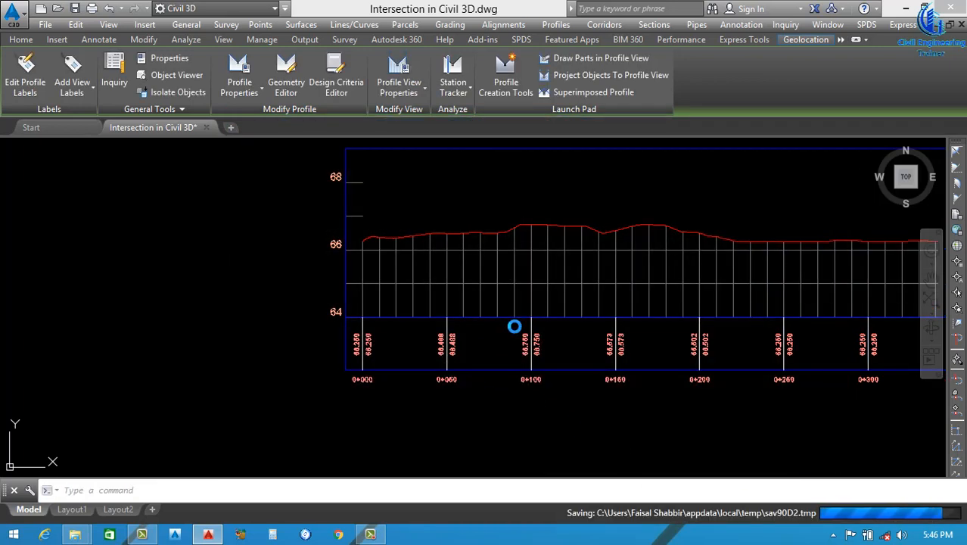
# Open the Link Road profile view properties and set a user-specified station range from -0+010 to 0+285
pyautogui.scroll(-6, 514, 326)
pyautogui.scroll(6, 539, 458)
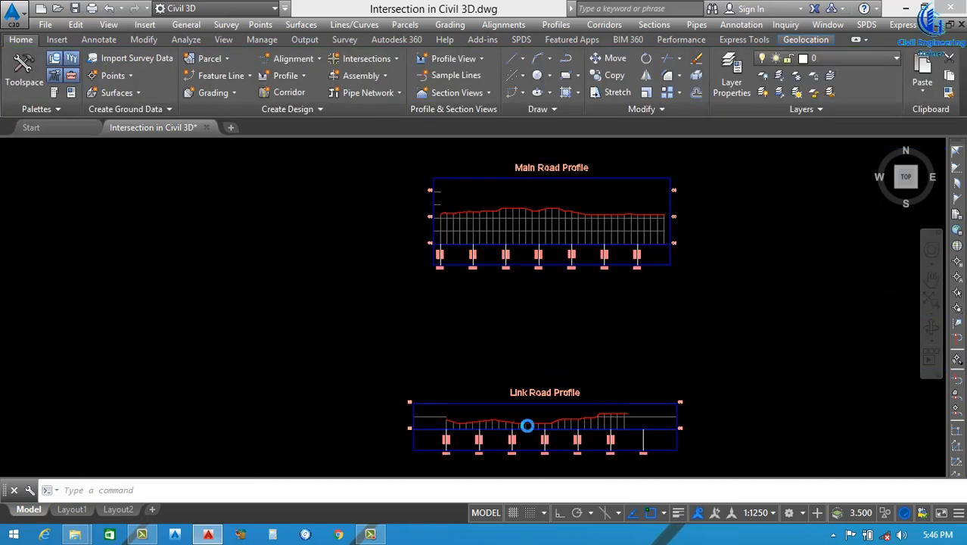
pyautogui.click(496, 320)
pyautogui.rightClick(581, 282)
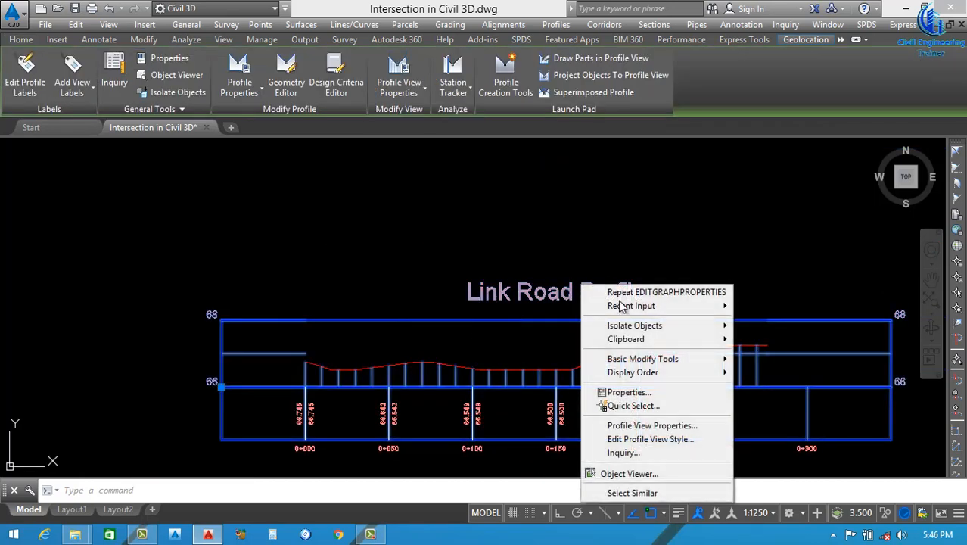
pyautogui.click(635, 426)
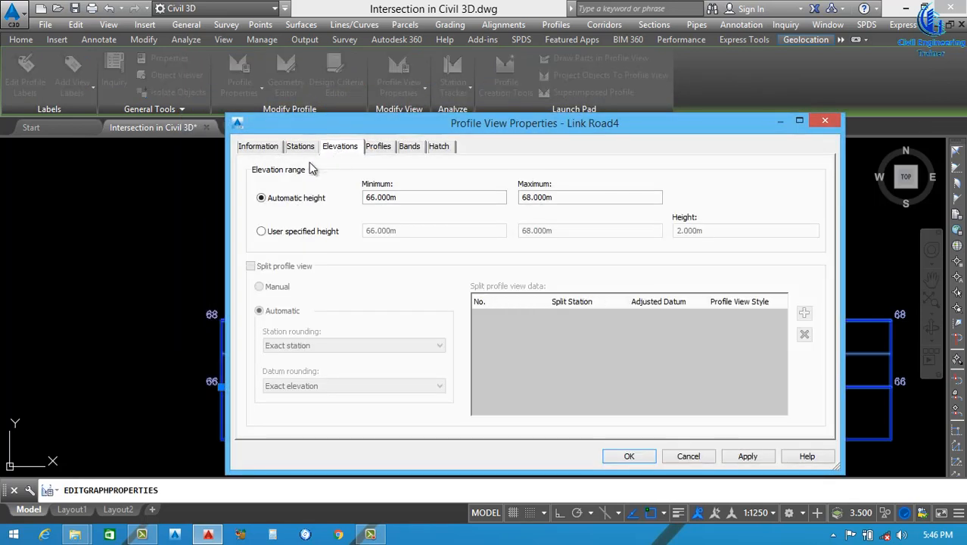
pyautogui.click(300, 146)
pyautogui.click(308, 278)
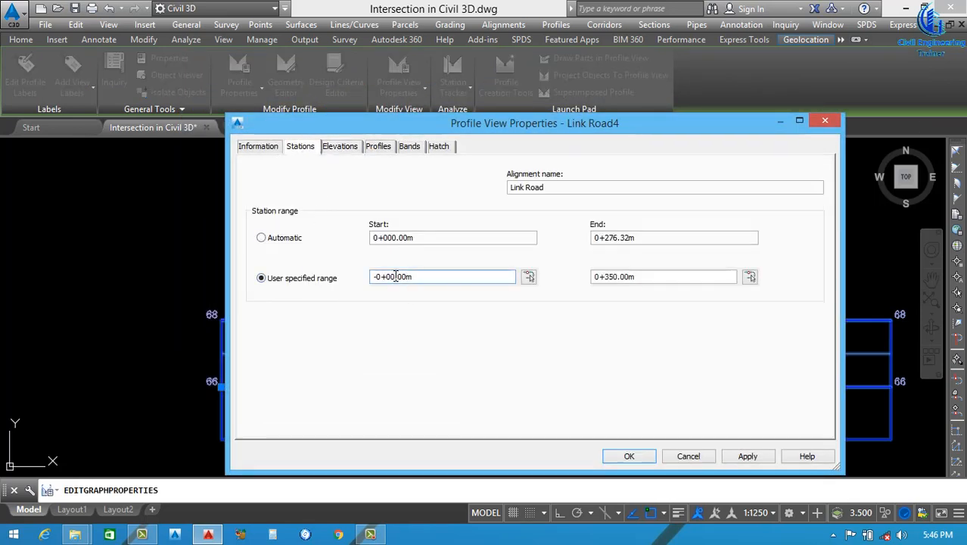
pyautogui.click(617, 279)
pyautogui.press('BackSpace')
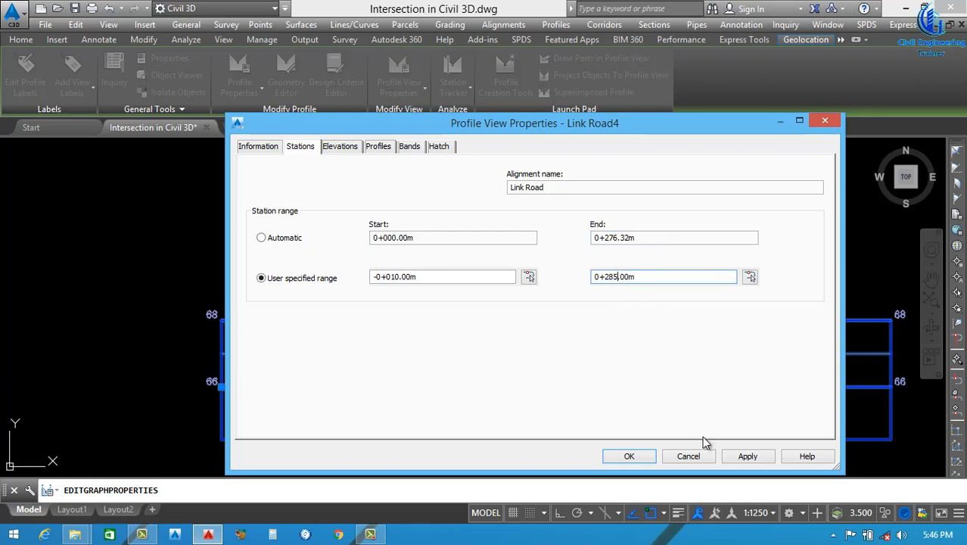
pyautogui.click(342, 147)
pyautogui.click(321, 231)
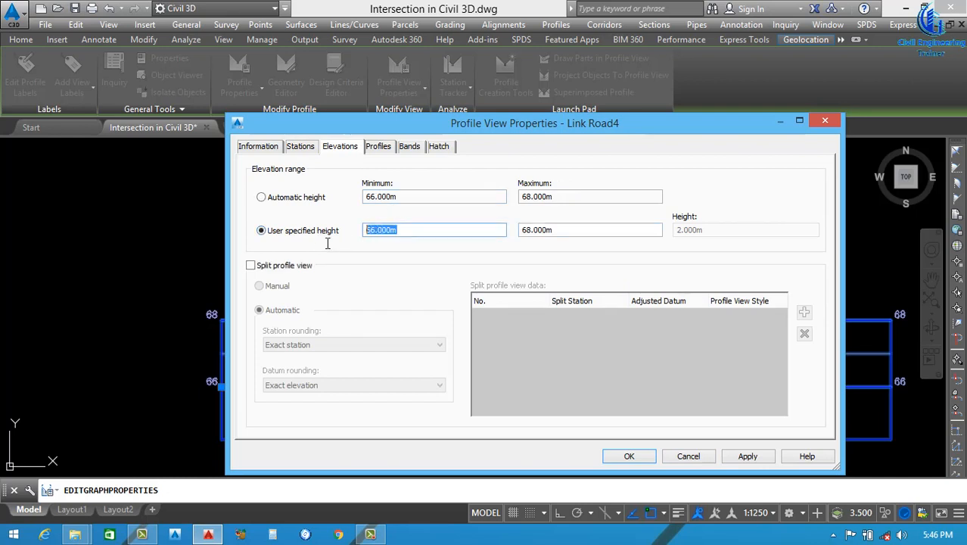
pyautogui.write('64')
pyautogui.press('Tab')
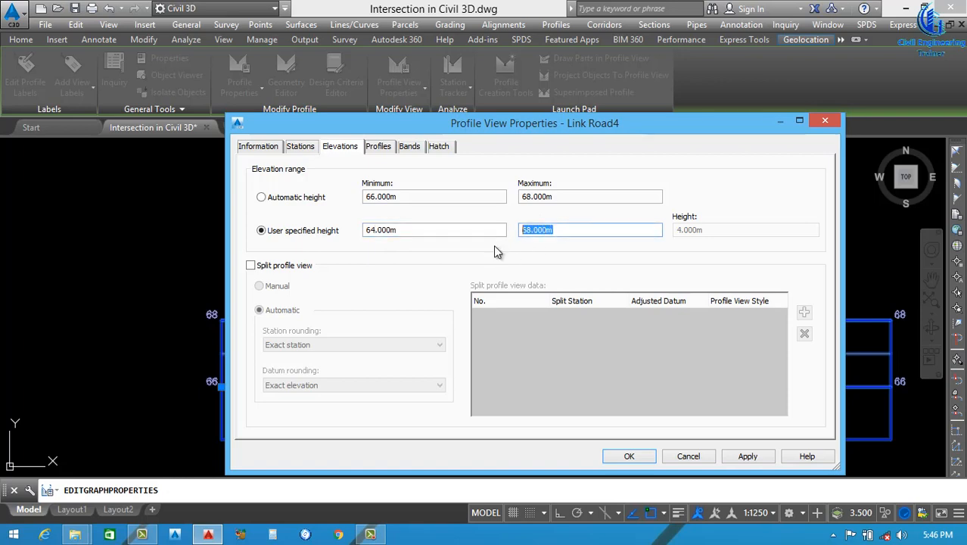
pyautogui.write('69')
pyautogui.click(748, 457)
pyautogui.click(628, 456)
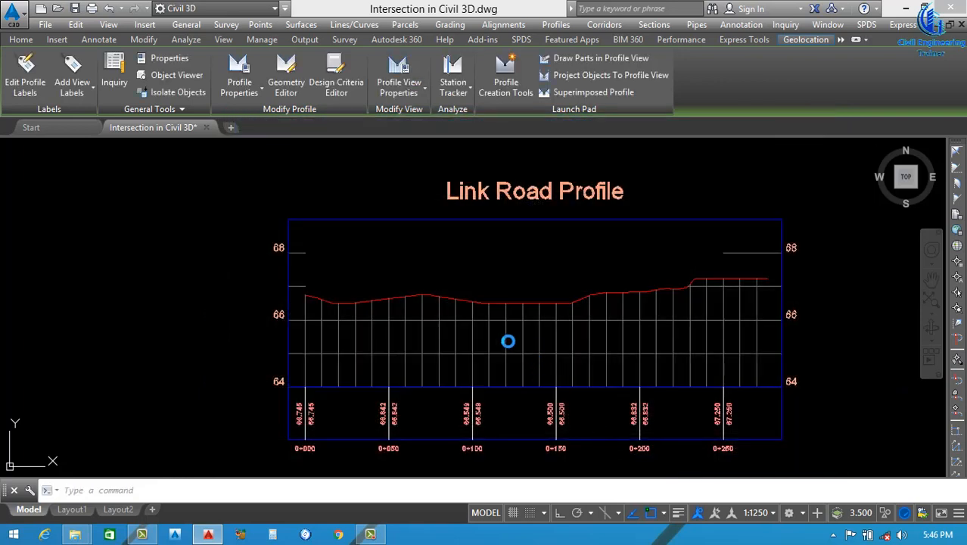
# Examine the adjusted Main Road and Link Road profile views and their placement beside the surface
pyautogui.scroll(-6, 517, 344)
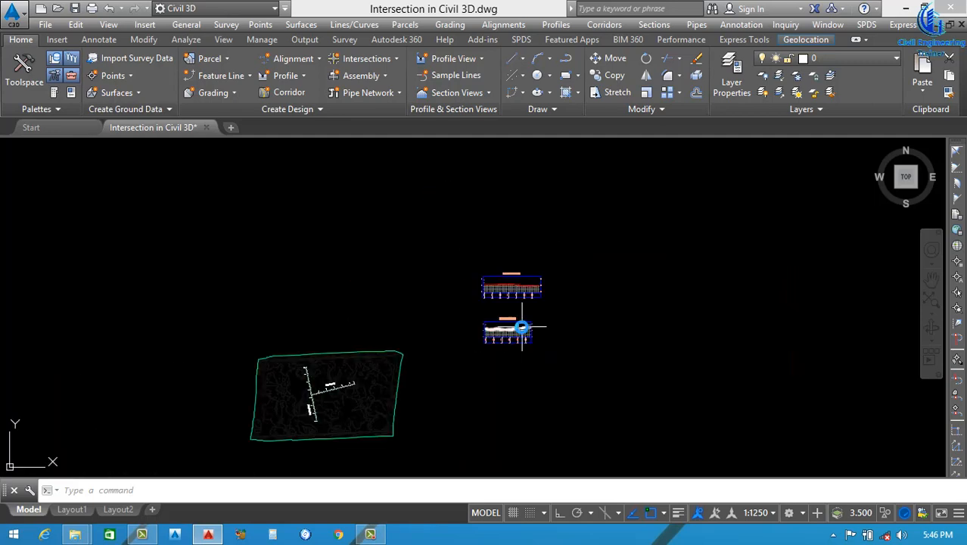
pyautogui.scroll(5, 521, 327)
pyautogui.scroll(-5, 512, 354)
pyautogui.scroll(1, 505, 342)
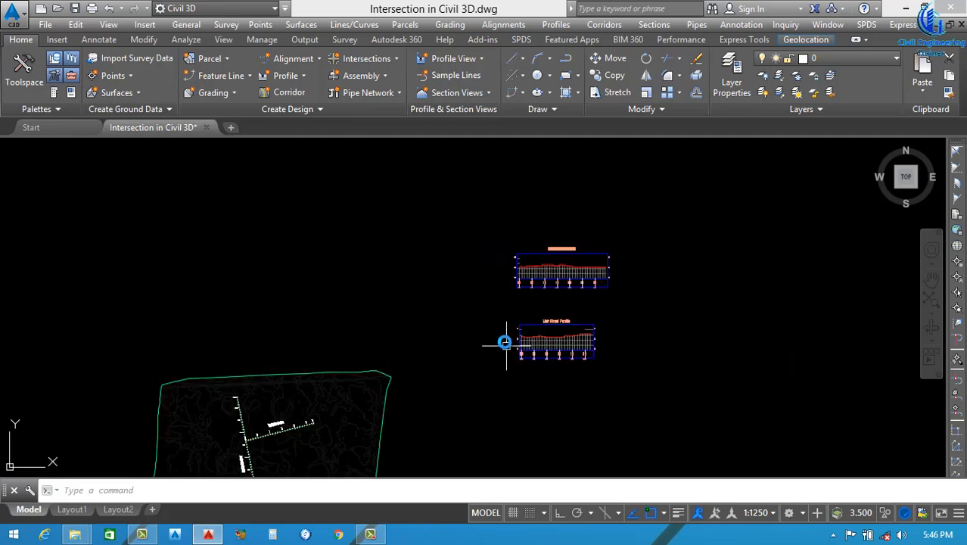
pyautogui.scroll(-5, 505, 342)
pyautogui.scroll(3, 504, 350)
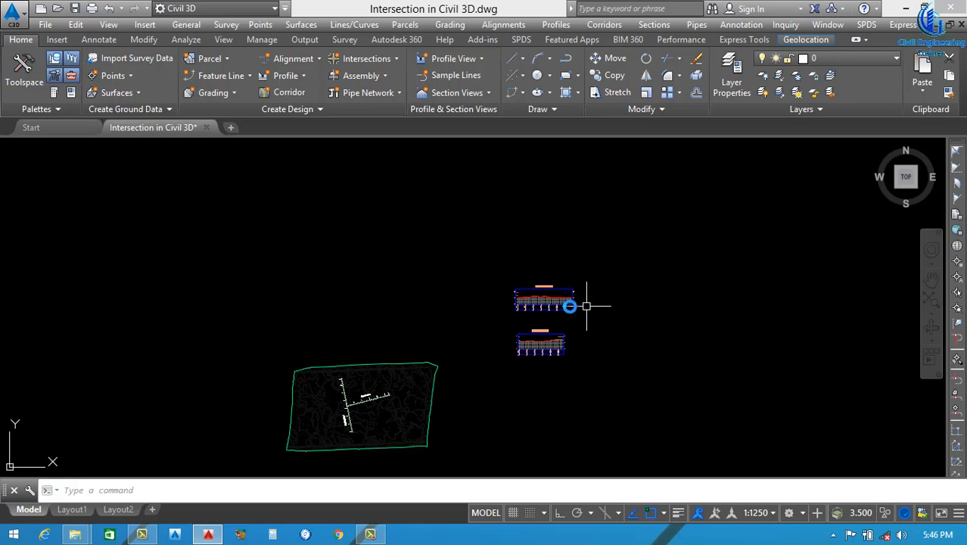
pyautogui.scroll(5, 579, 305)
pyautogui.scroll(-4, 479, 296)
pyautogui.scroll(2, 450, 270)
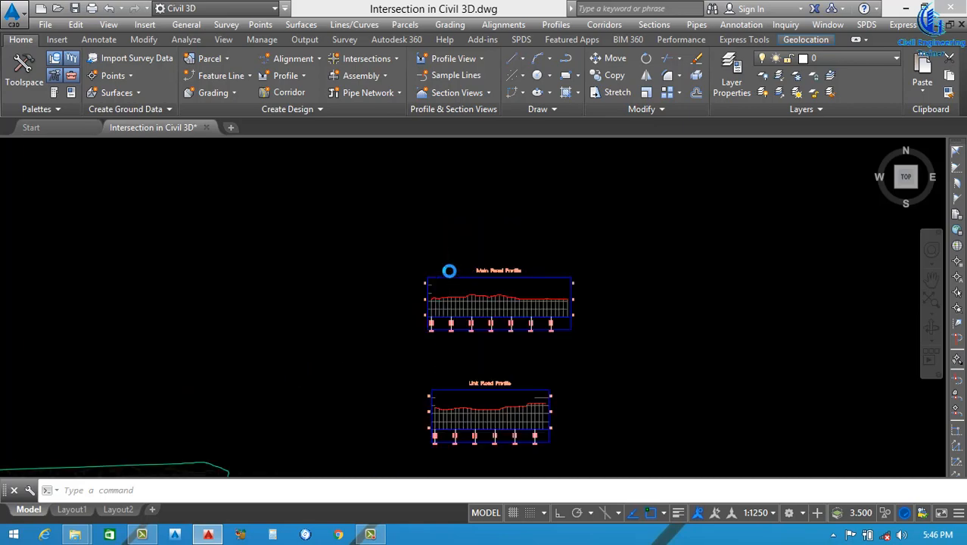
pyautogui.scroll(3, 450, 271)
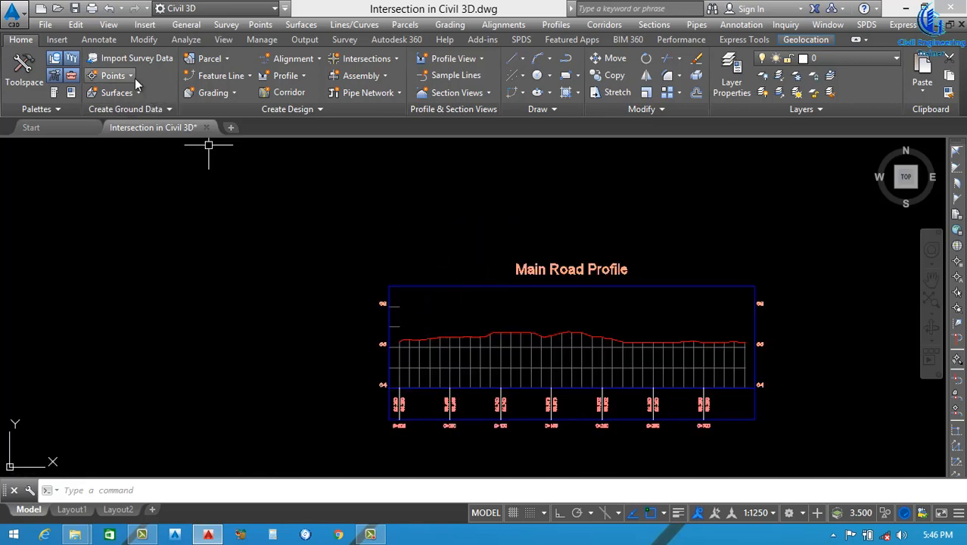
# Create a layout profile named P.G.L in the Main Road profile view with the Design Profile style and Complete Label Set
pyautogui.click(299, 79)
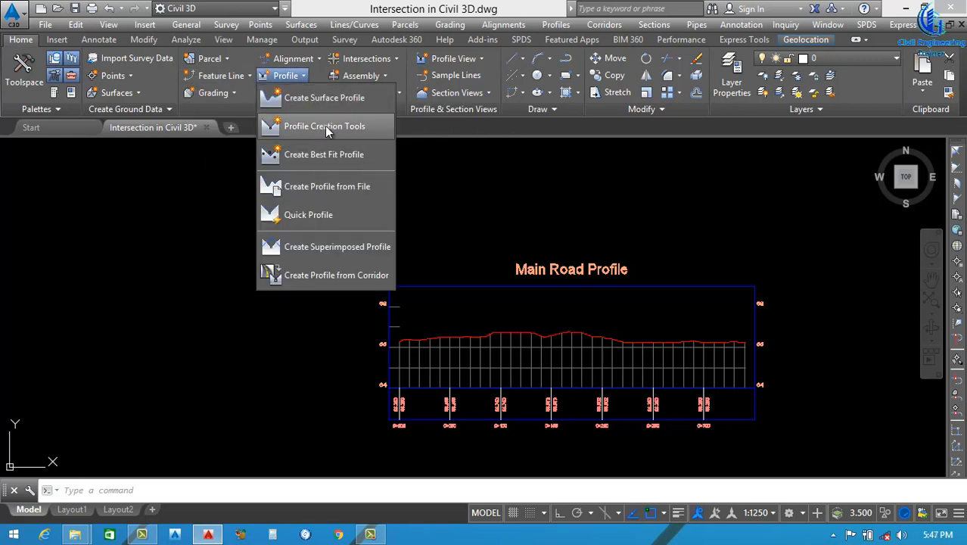
pyautogui.click(325, 127)
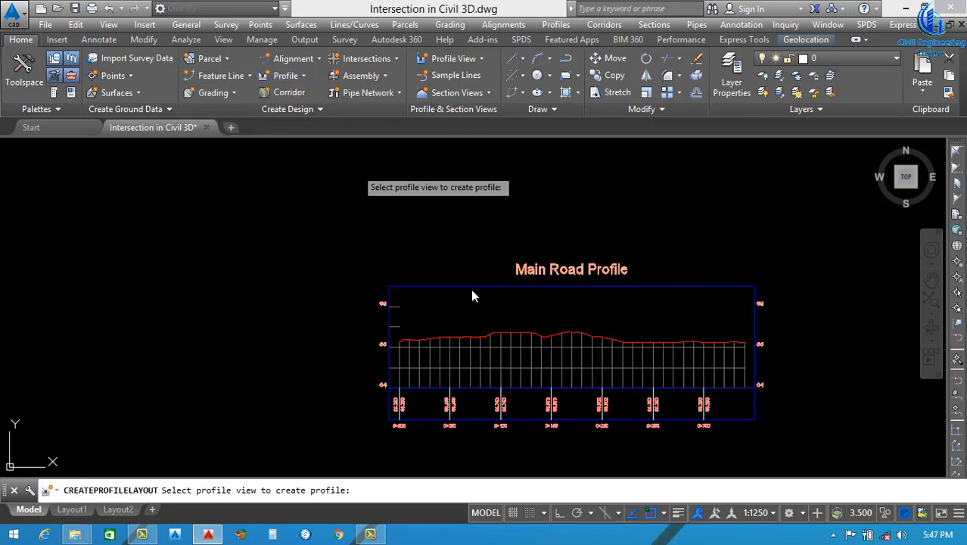
pyautogui.click(471, 289)
pyautogui.moveTo(417, 120); pyautogui.dragTo(199, 184)
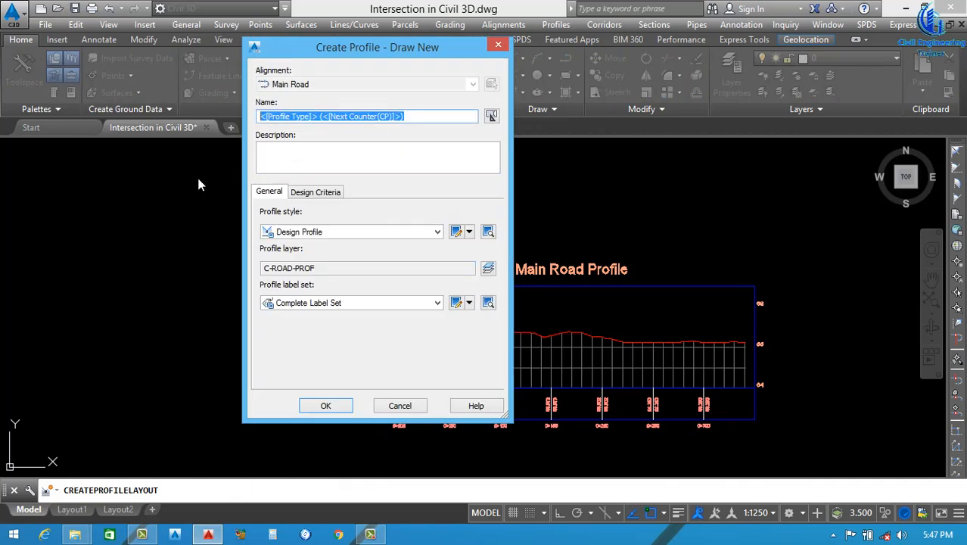
pyautogui.write('PRO')
pyautogui.press('BackSpace')
pyautogui.press('BackSpace')
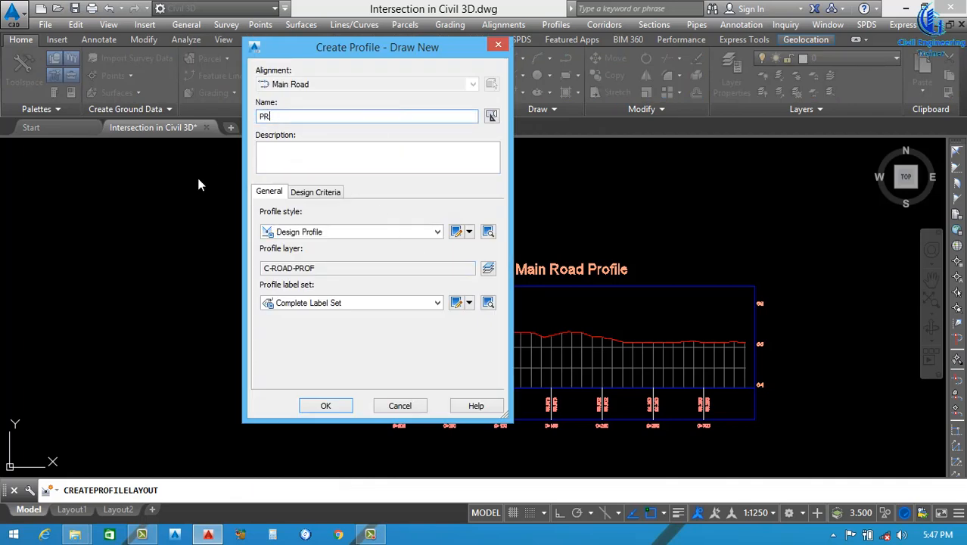
pyautogui.write('.G.L')
pyautogui.click(327, 406)
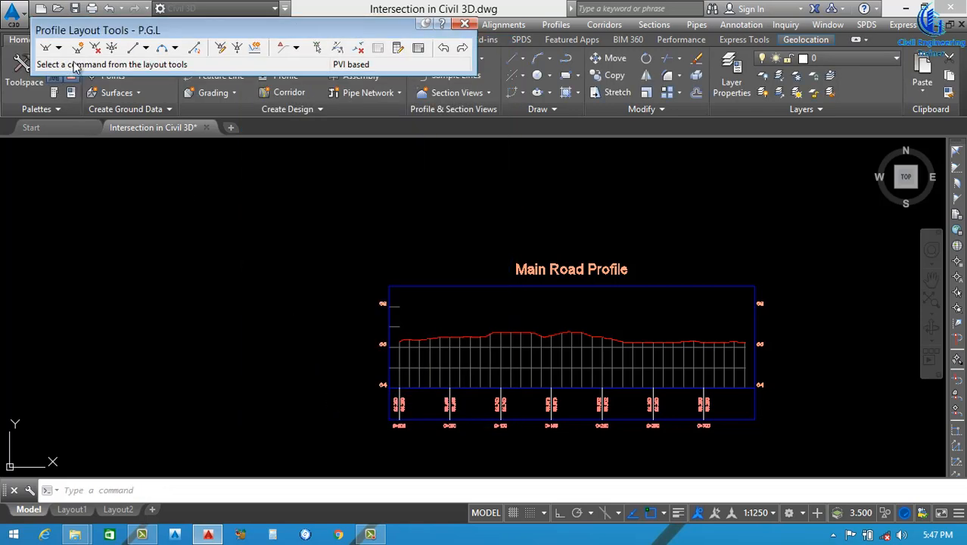
# Start drawing P.G.L as tangents with curves from the beginning of Main Road's ground line at station 0+000
pyautogui.click(59, 50)
pyautogui.click(106, 81)
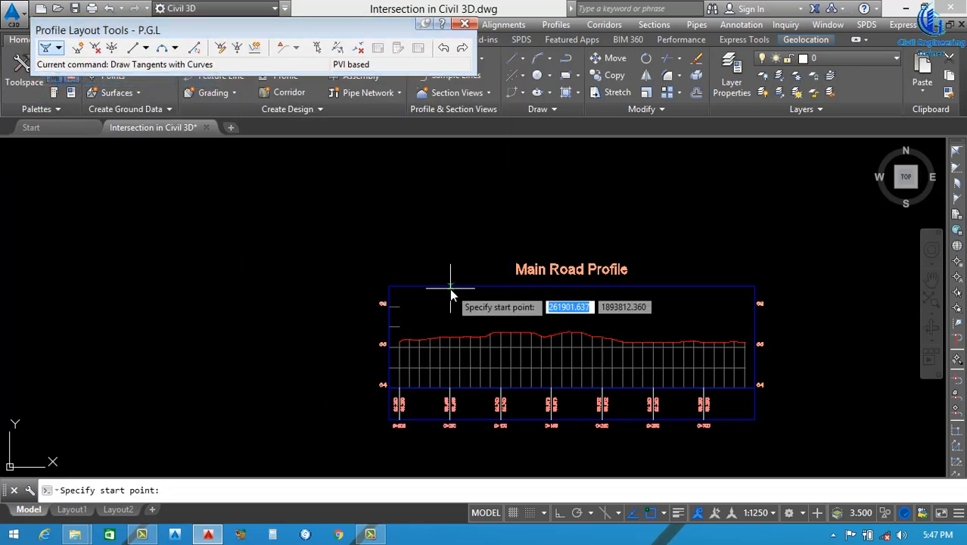
pyautogui.scroll(6, 422, 338)
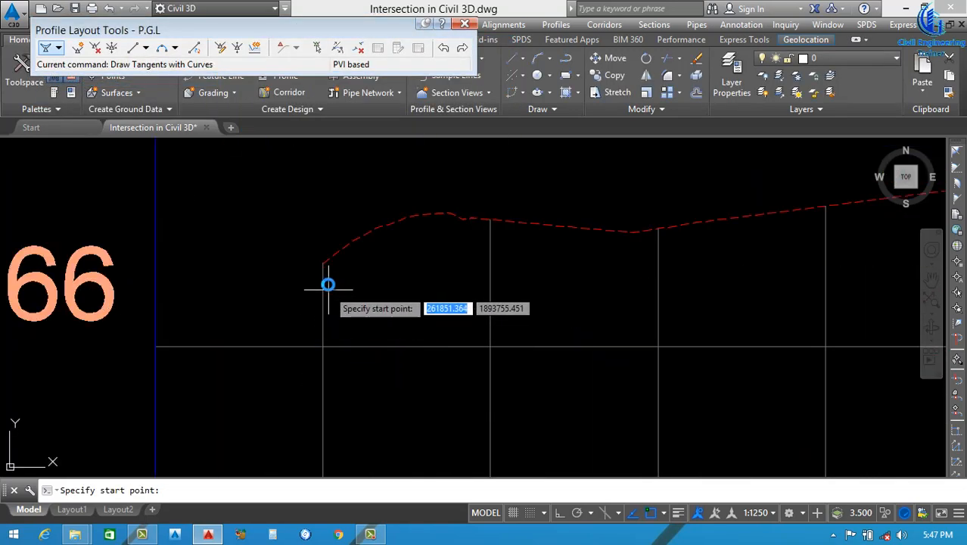
pyautogui.scroll(5, 324, 261)
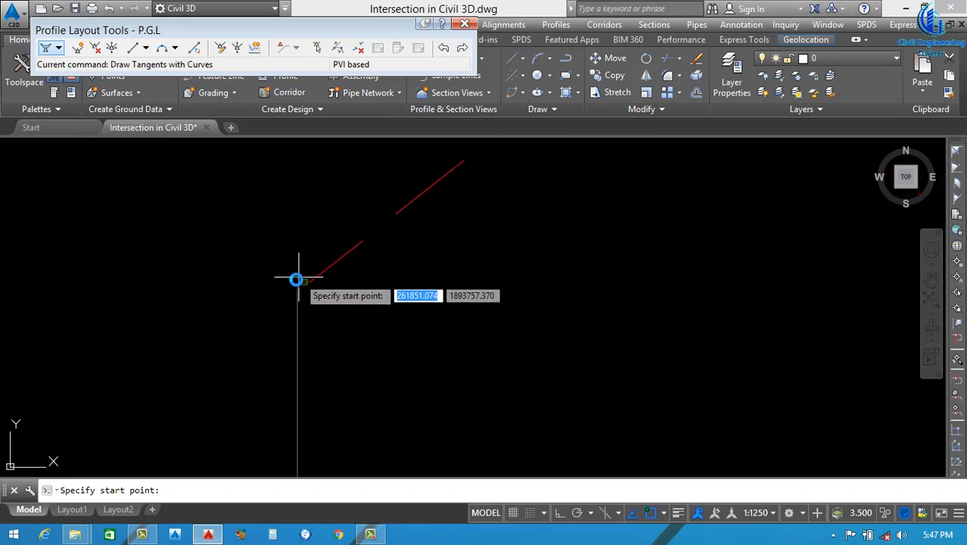
pyautogui.click(295, 284)
# Place two intermediate PVIs of P.G.L along Main Road's ground line at about station 0+083, elevation 66.52, and station 0+186, elevation 66.89
pyautogui.scroll(-8, 303, 369)
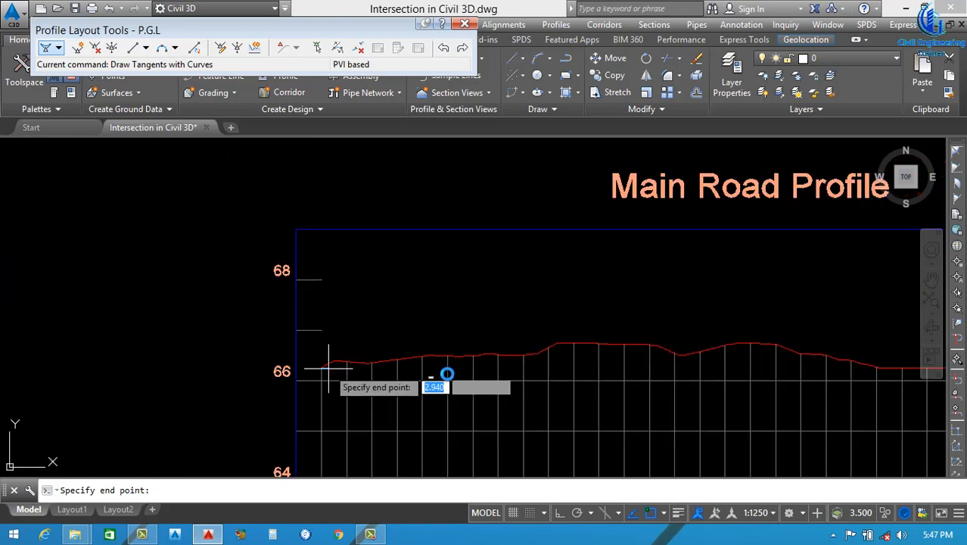
pyautogui.scroll(2, 515, 350)
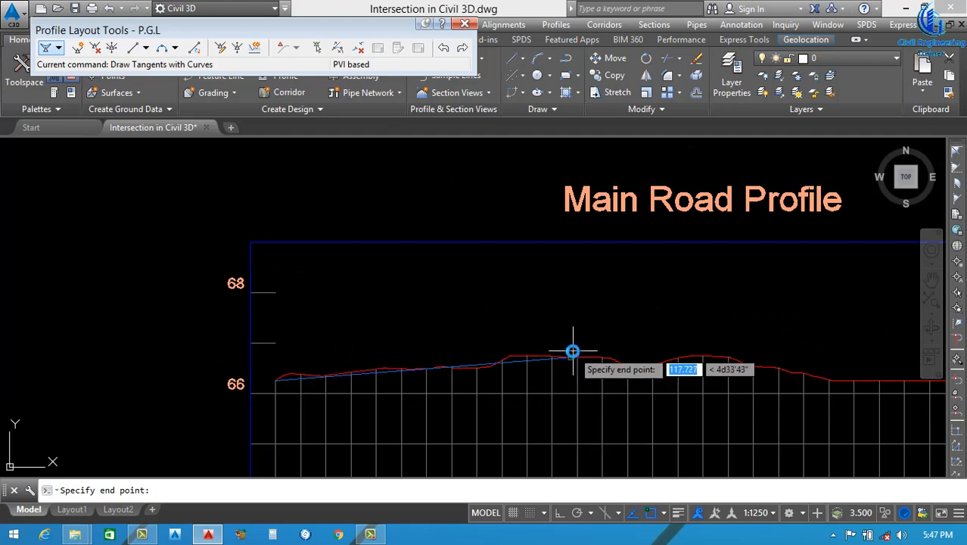
pyautogui.scroll(-3, 549, 375)
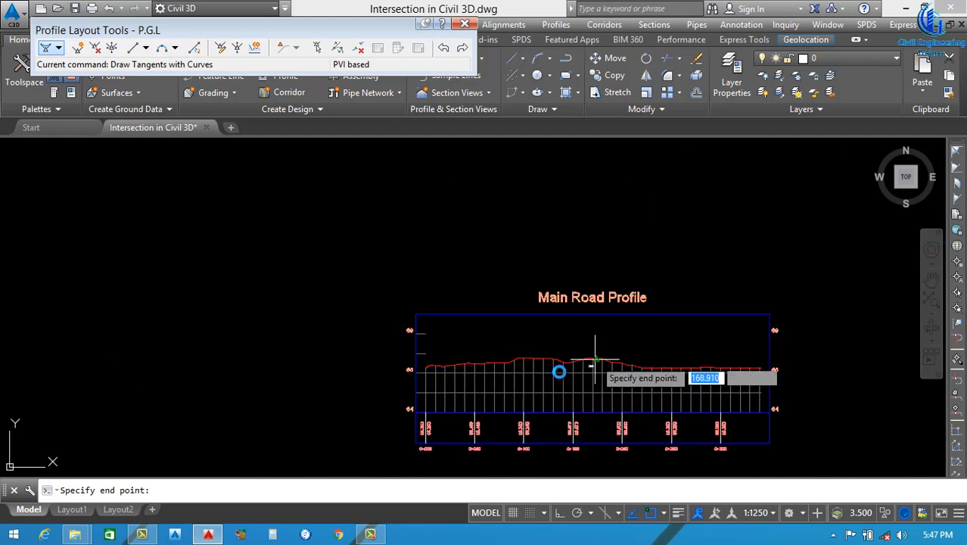
pyautogui.scroll(2, 557, 369)
pyautogui.scroll(3, 476, 377)
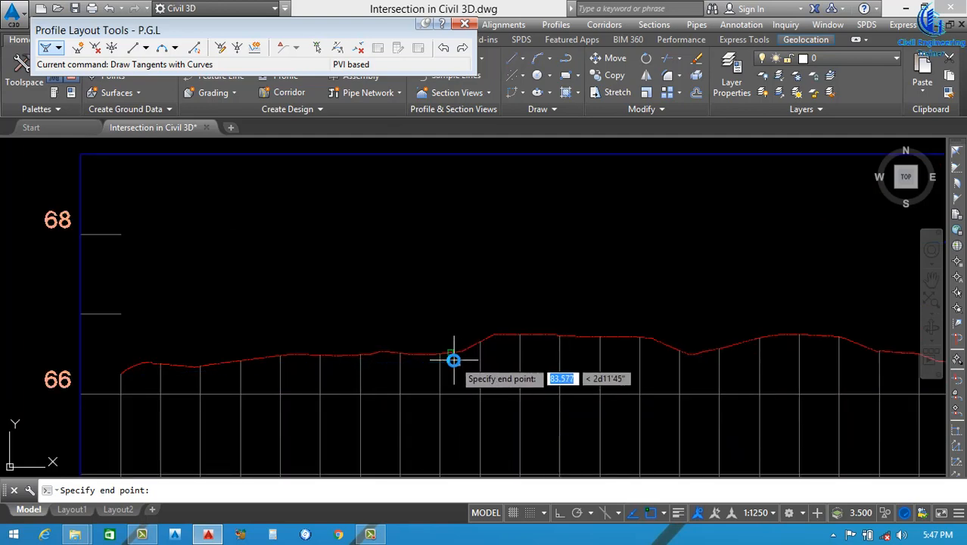
pyautogui.scroll(-4, 561, 352)
pyautogui.scroll(3, 609, 348)
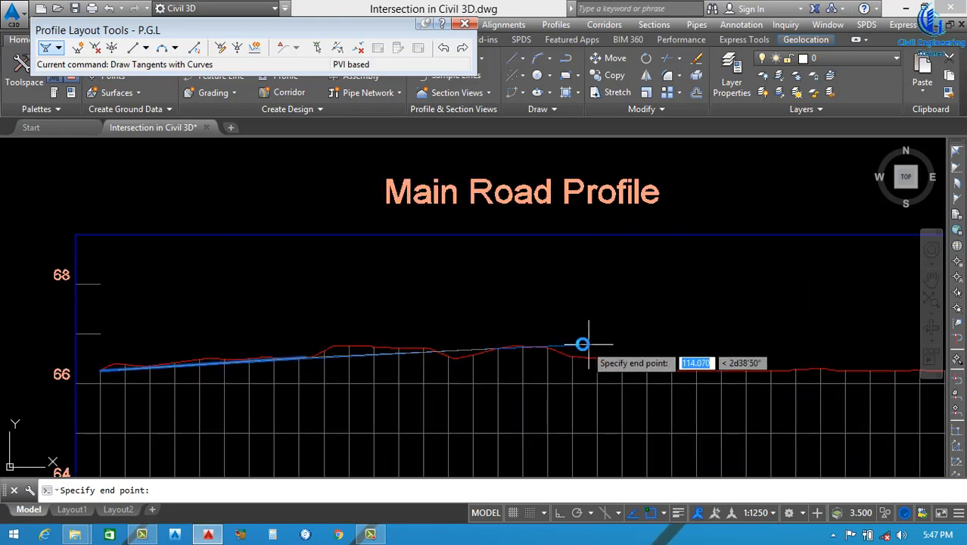
pyautogui.click(562, 339)
# Add a low PVI at station 0+250, elevation 66.00, and finish P.G.L at the end of Main Road's ground line
pyautogui.scroll(-4, 562, 340)
pyautogui.scroll(3, 620, 357)
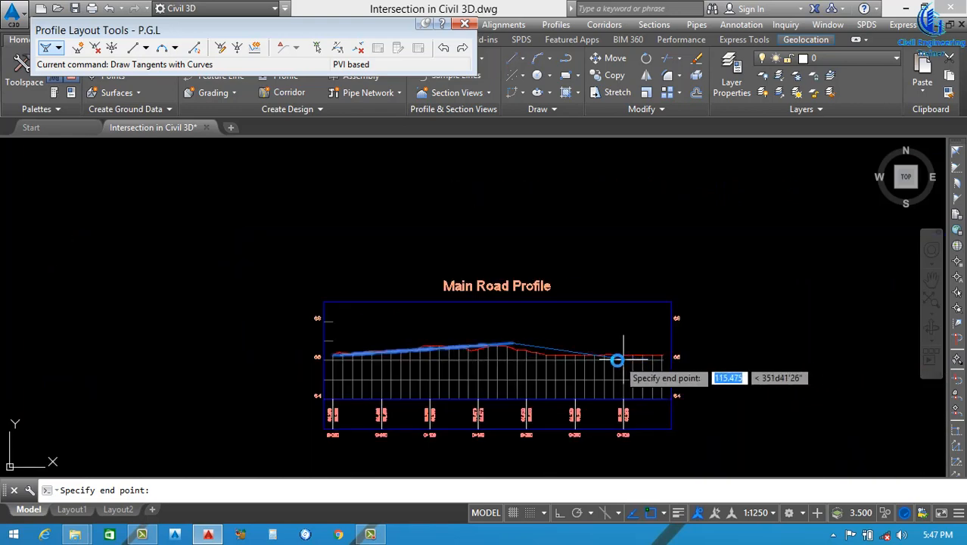
pyautogui.scroll(2, 566, 357)
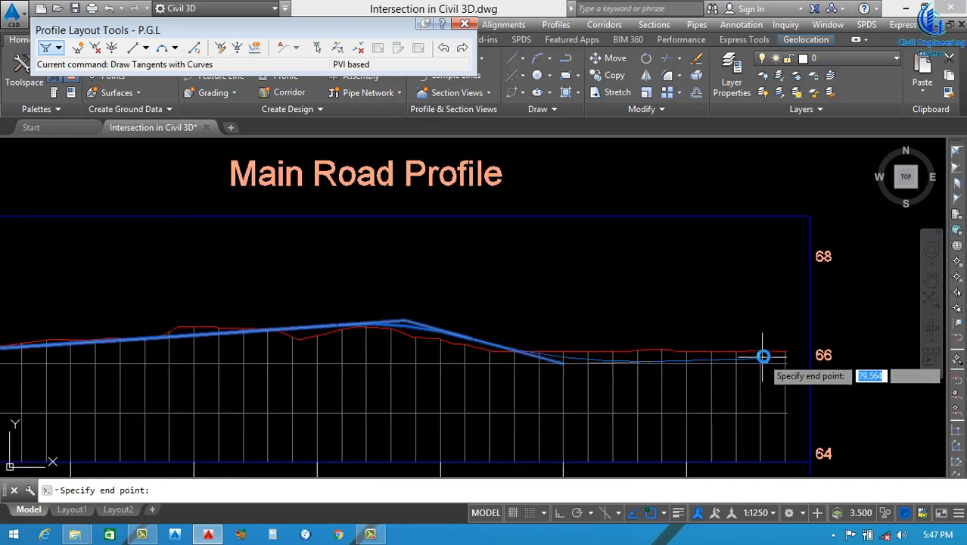
pyautogui.scroll(4, 791, 354)
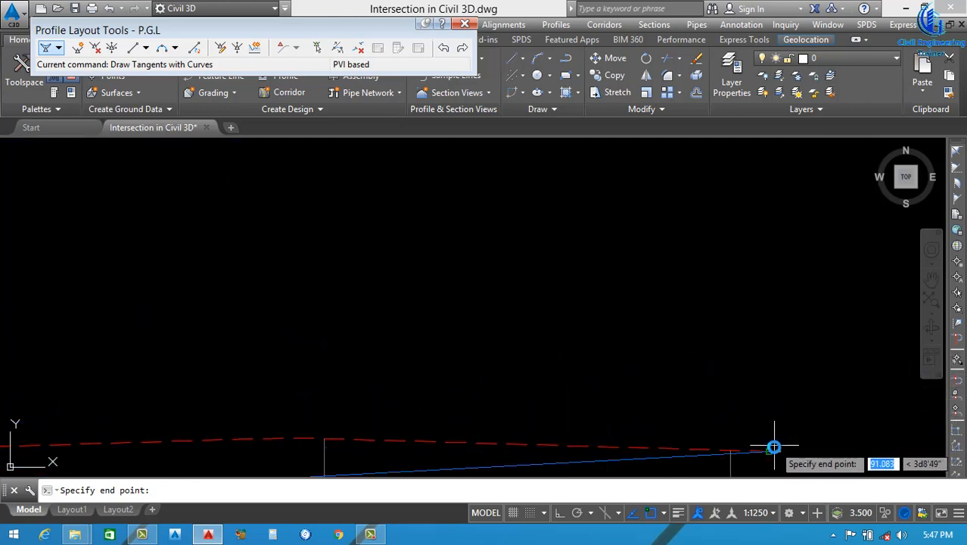
pyautogui.click(770, 449)
pyautogui.press('Return')
pyautogui.scroll(-4, 747, 358)
pyautogui.scroll(-6, 740, 333)
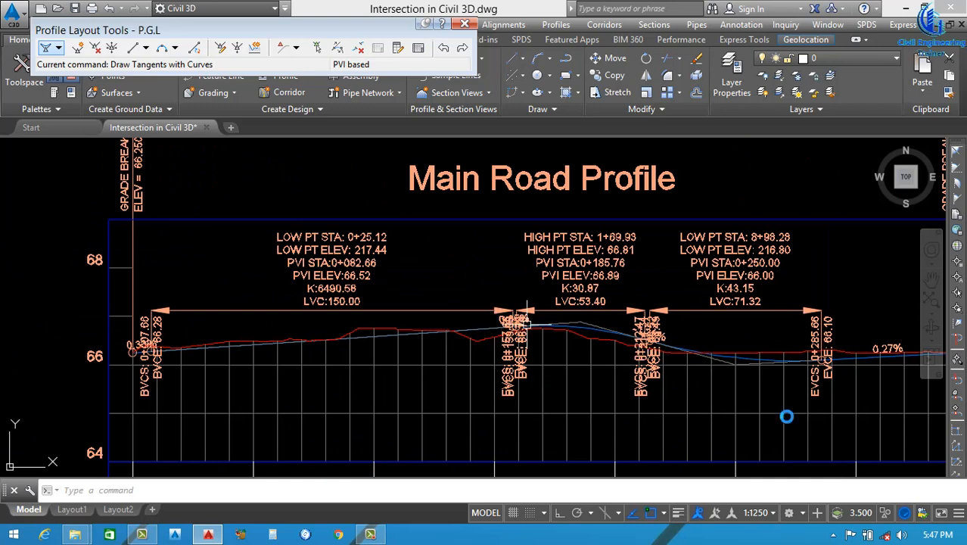
# Set the annotation scale to 1:750 and close the layout tools for Main Road's P.G.L profile
pyautogui.click(760, 512)
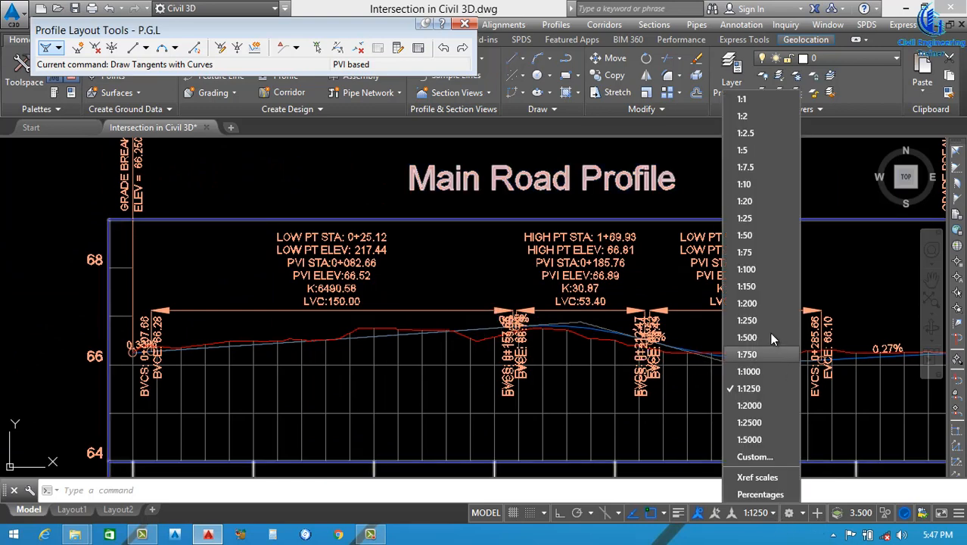
pyautogui.click(756, 342)
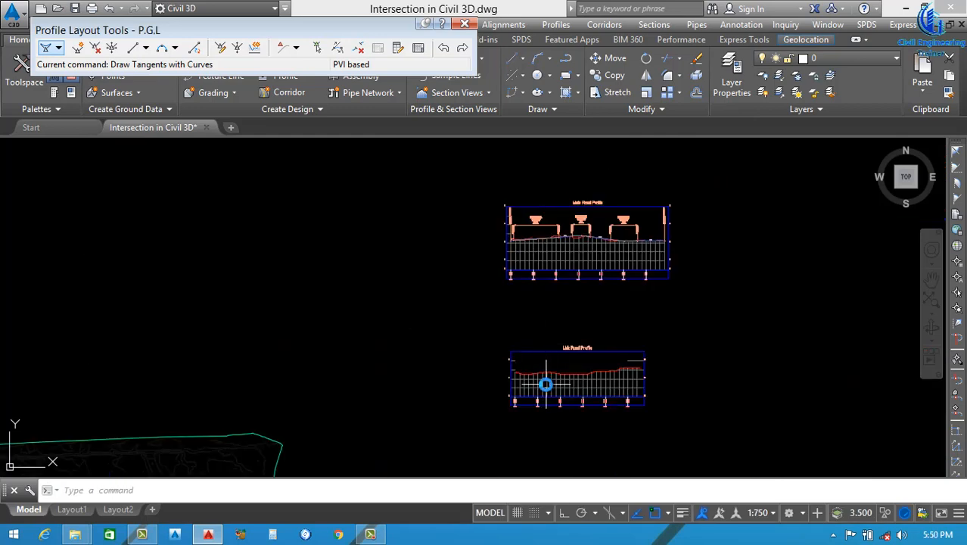
pyautogui.scroll(5, 545, 358)
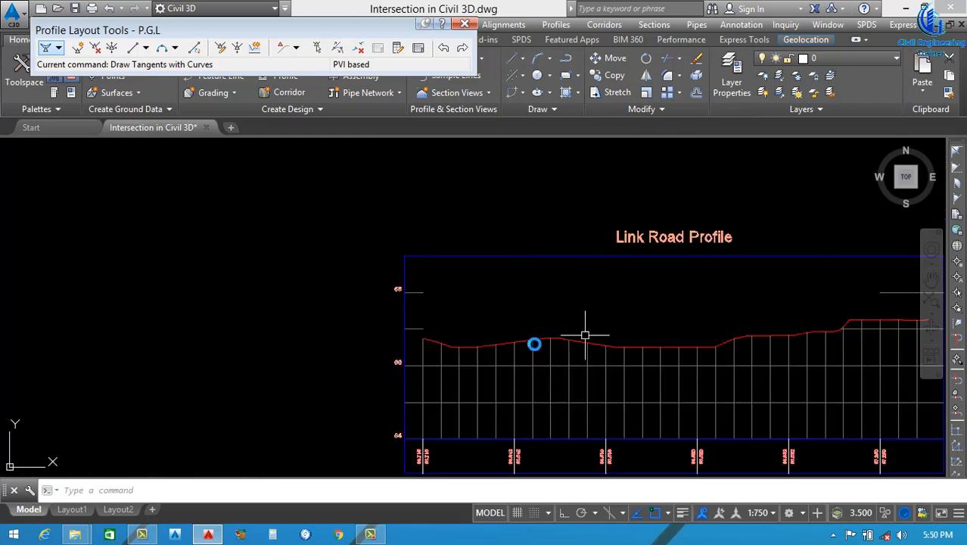
pyautogui.click(464, 24)
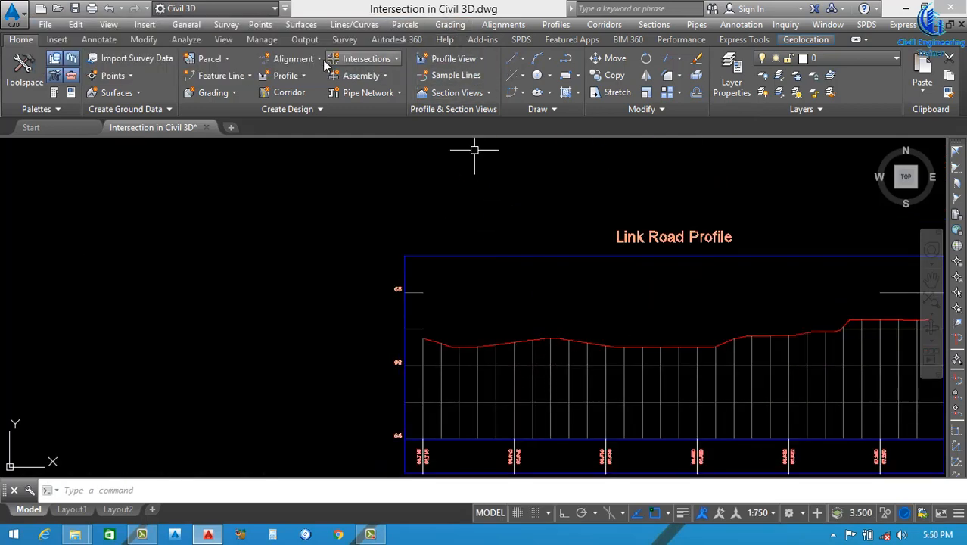
# Create a layout profile named P.G.L in the Link Road profile view with the Design Profile style and Complete Label Set
pyautogui.click(288, 80)
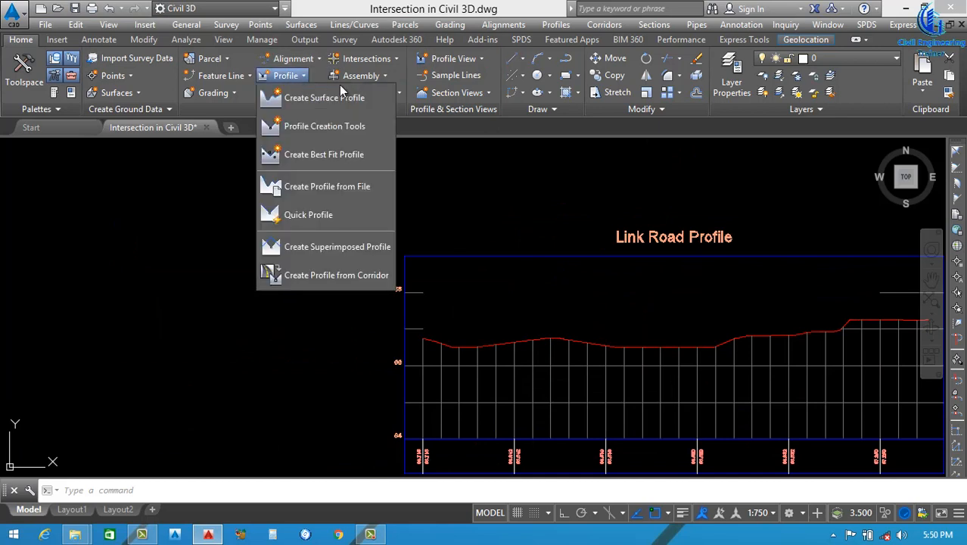
pyautogui.click(320, 128)
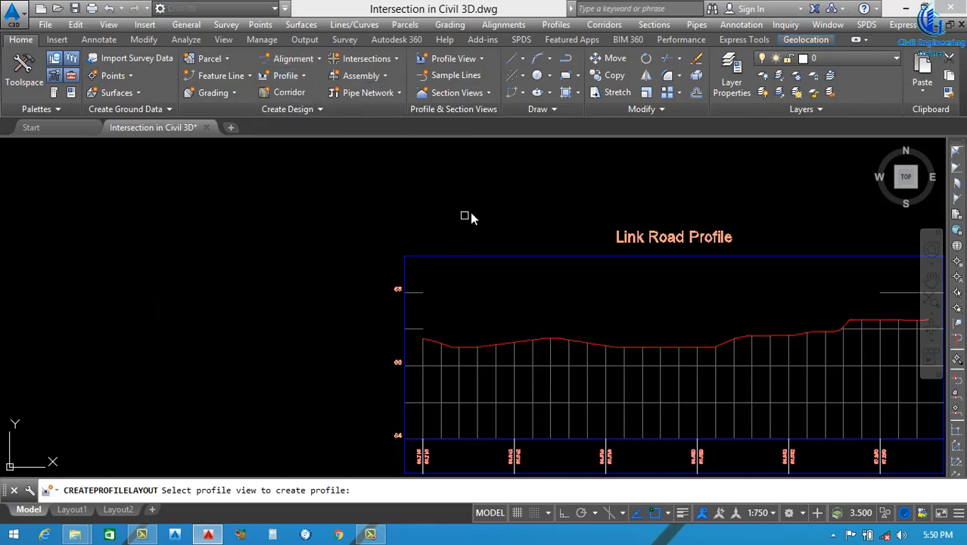
pyautogui.scroll(-4, 474, 283)
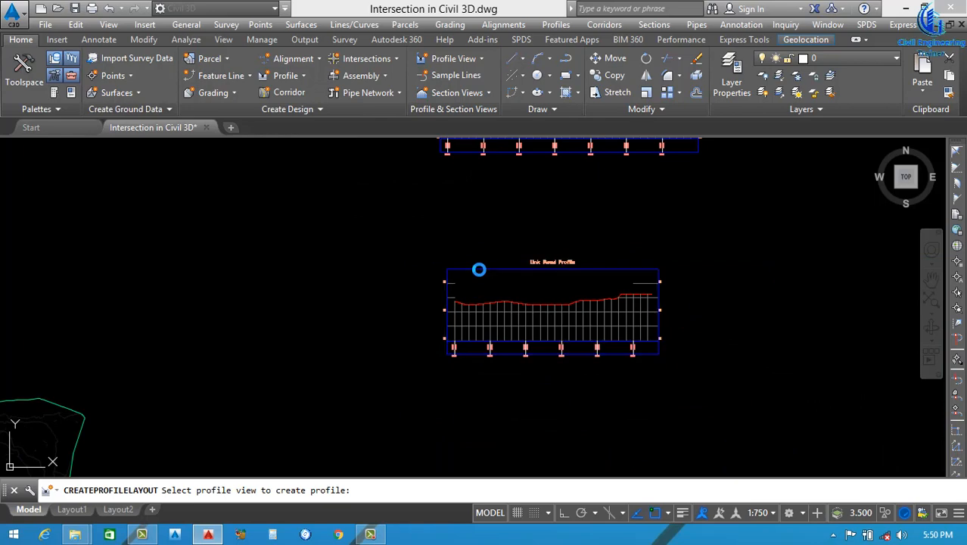
pyautogui.click(477, 273)
pyautogui.moveTo(406, 115); pyautogui.dragTo(220, 146)
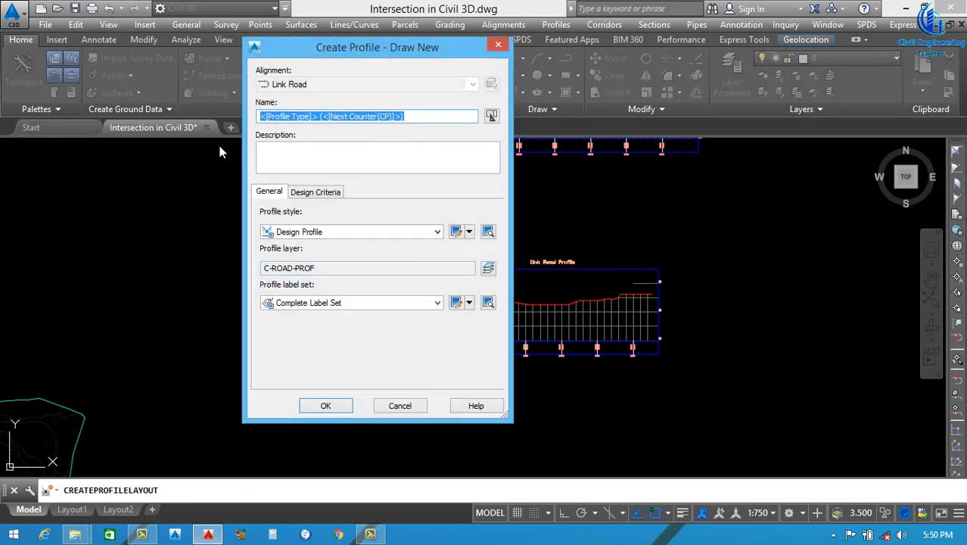
pyautogui.write('P.G.')
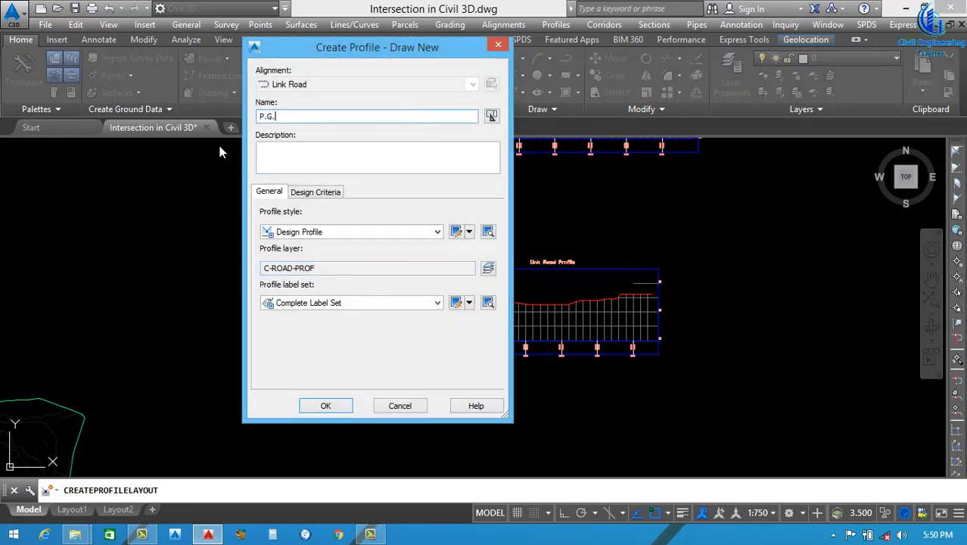
pyautogui.write('L')
pyautogui.click(326, 406)
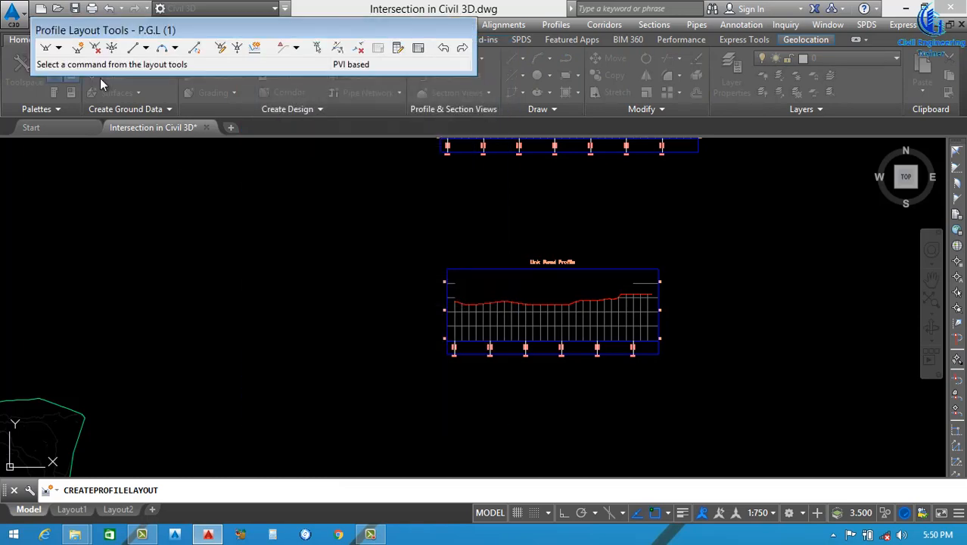
# Start drawing Link Road's P.G.L as tangents with curves from the beginning of its ground line at station 0+000
pyautogui.click(59, 48)
pyautogui.click(95, 81)
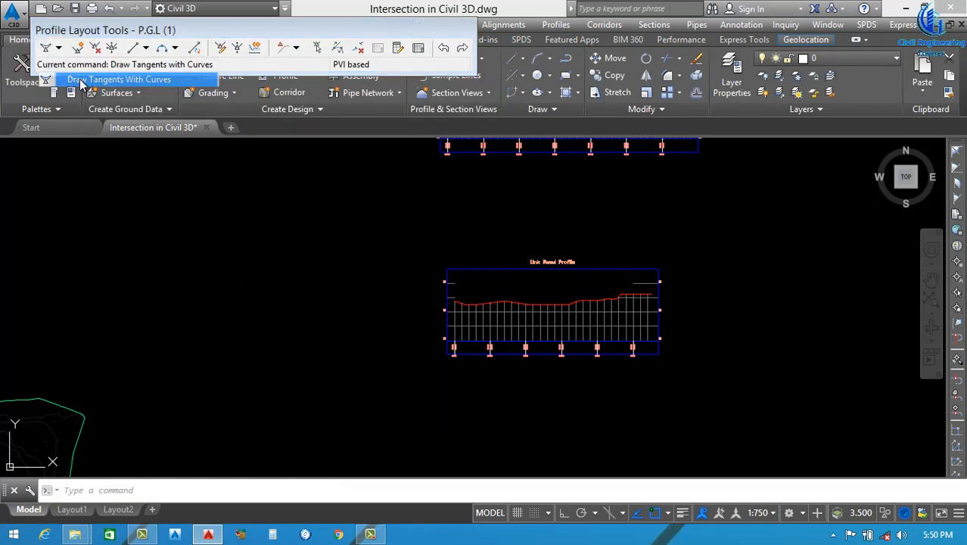
pyautogui.scroll(5, 446, 294)
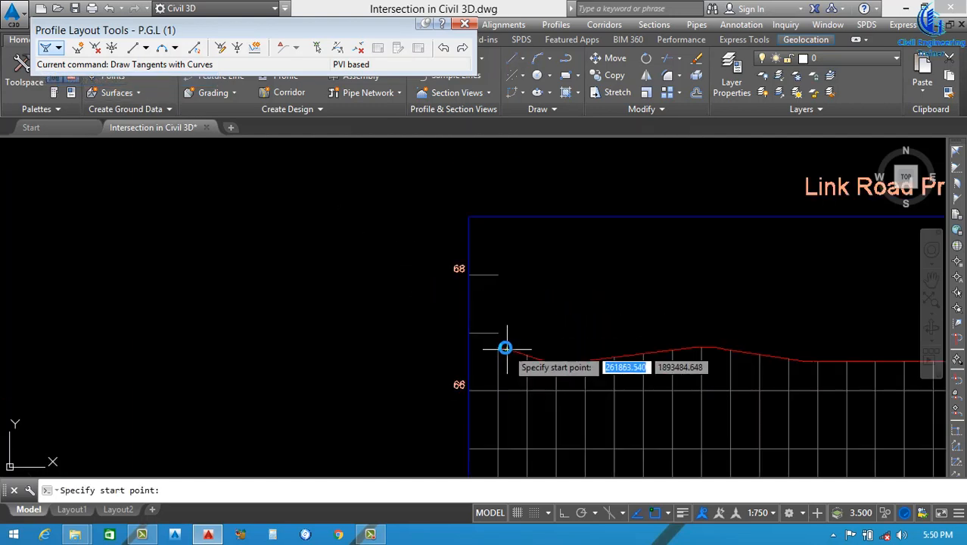
pyautogui.scroll(3, 492, 363)
pyautogui.scroll(4, 474, 369)
pyautogui.click(484, 281)
# Place Link Road's crest PVI at about station 0+080, elevation 67.09, and its sag PVI at station 0+170, elevation 66.63
pyautogui.scroll(-4, 337, 293)
pyautogui.scroll(-5, 473, 324)
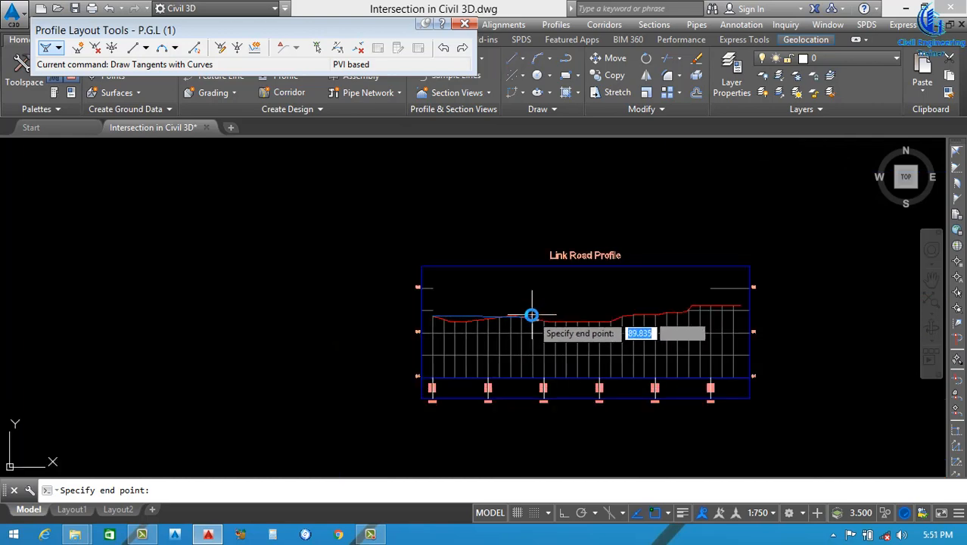
pyautogui.scroll(3, 529, 317)
pyautogui.scroll(-2, 495, 337)
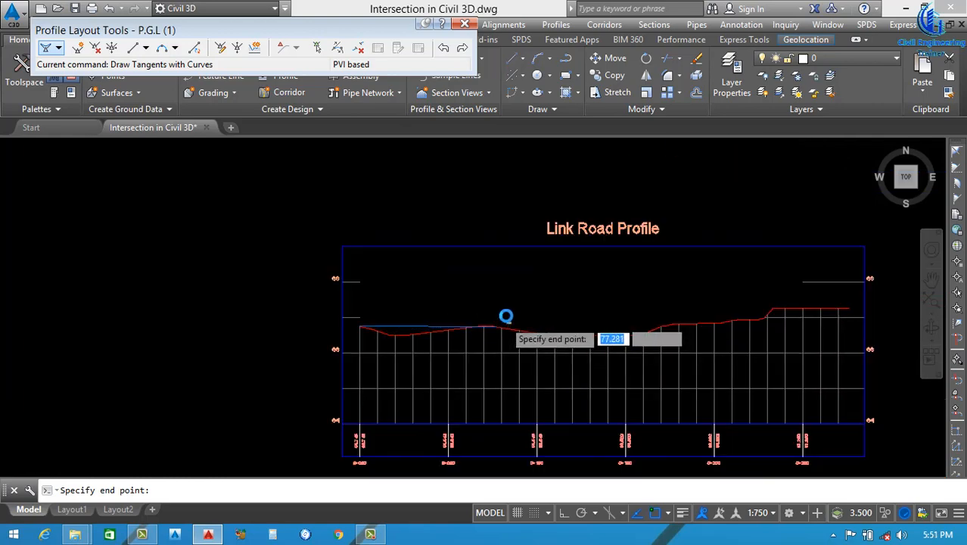
pyautogui.scroll(2, 502, 318)
pyautogui.click(499, 311)
pyautogui.scroll(-3, 541, 327)
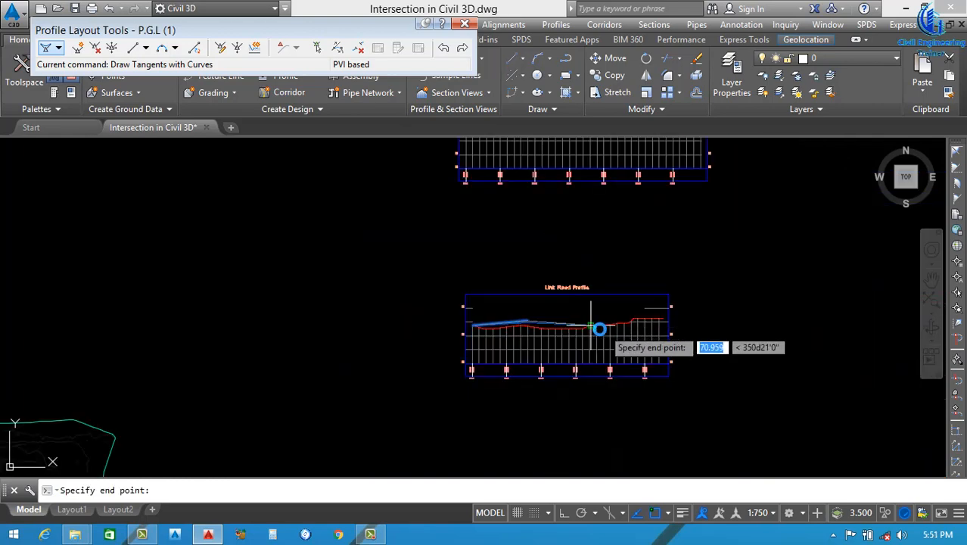
pyautogui.scroll(5, 587, 328)
pyautogui.click(511, 325)
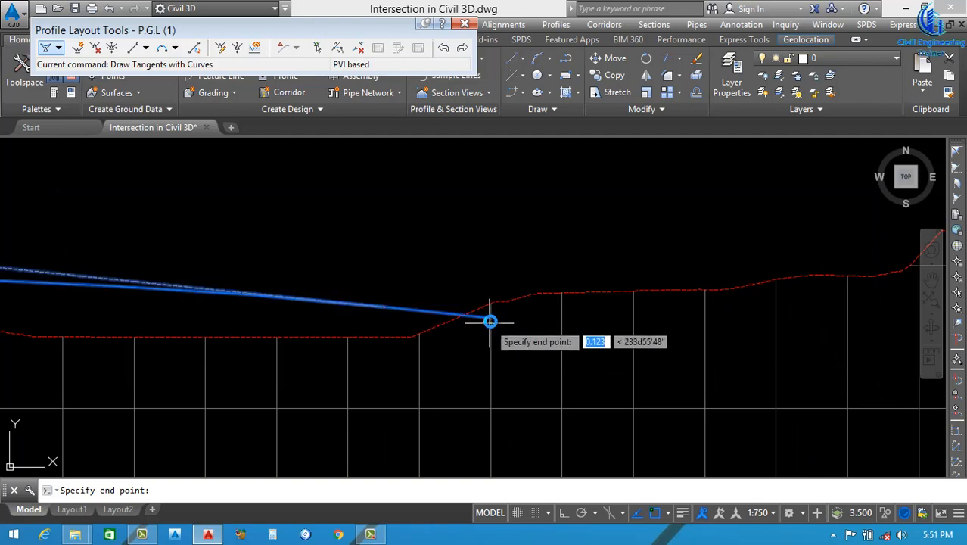
# Finish Link Road's P.G.L at the end of the ground line at about station 0+276, elevation 67.25
pyautogui.scroll(-3, 511, 325)
pyautogui.scroll(6, 779, 276)
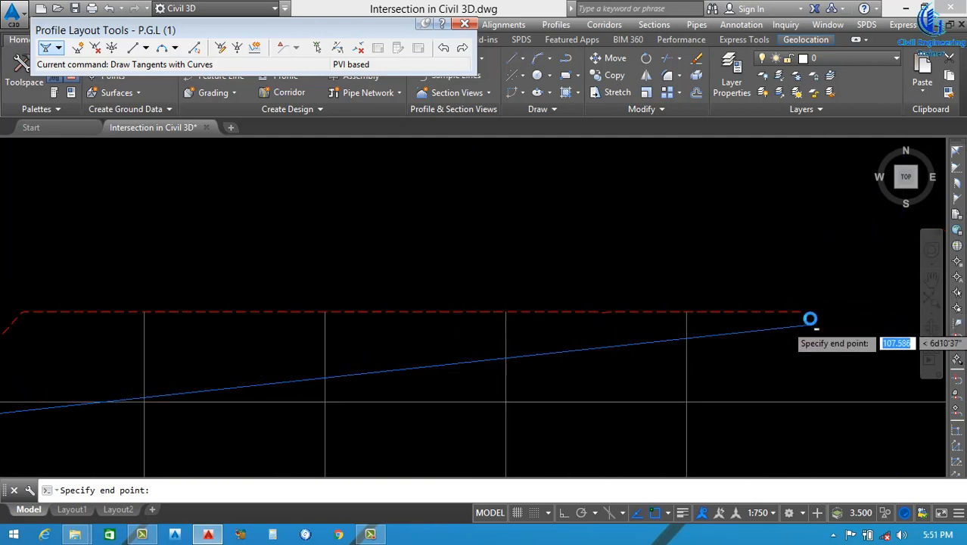
pyautogui.click(792, 306)
pyautogui.press('Return')
# Set the profile curve length of Link Road's crest curve to 100 m in the profile entities table
pyautogui.scroll(-5, 767, 321)
pyautogui.scroll(4, 464, 299)
pyautogui.click(633, 285)
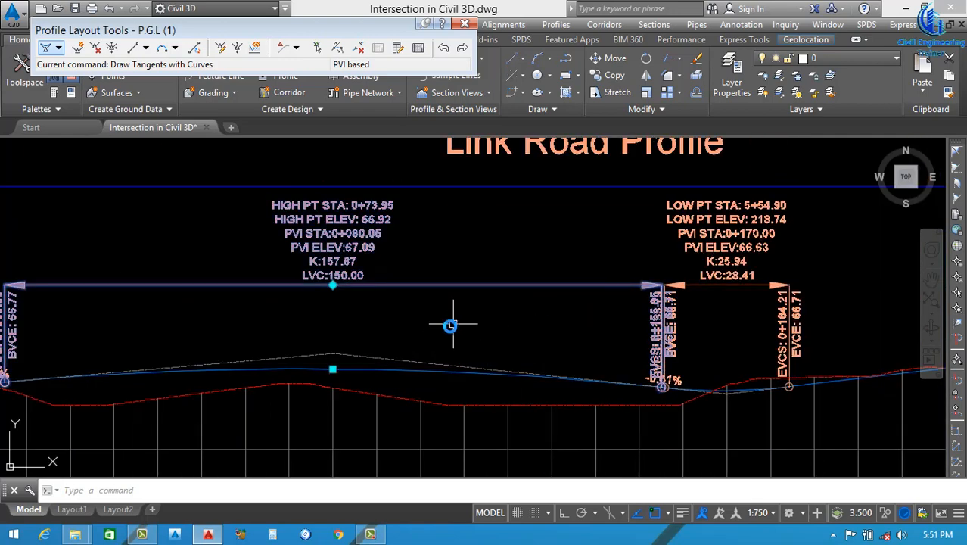
pyautogui.click(423, 48)
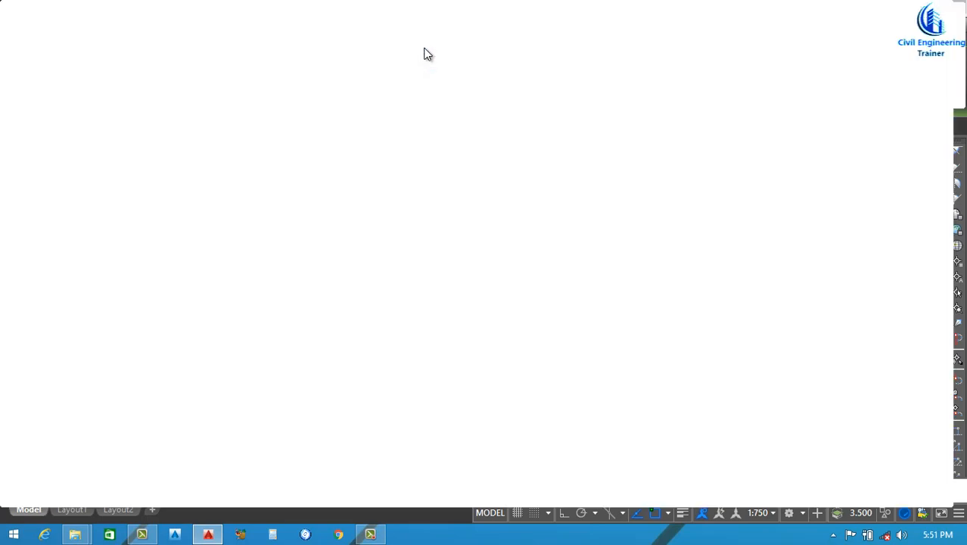
pyautogui.click(619, 65)
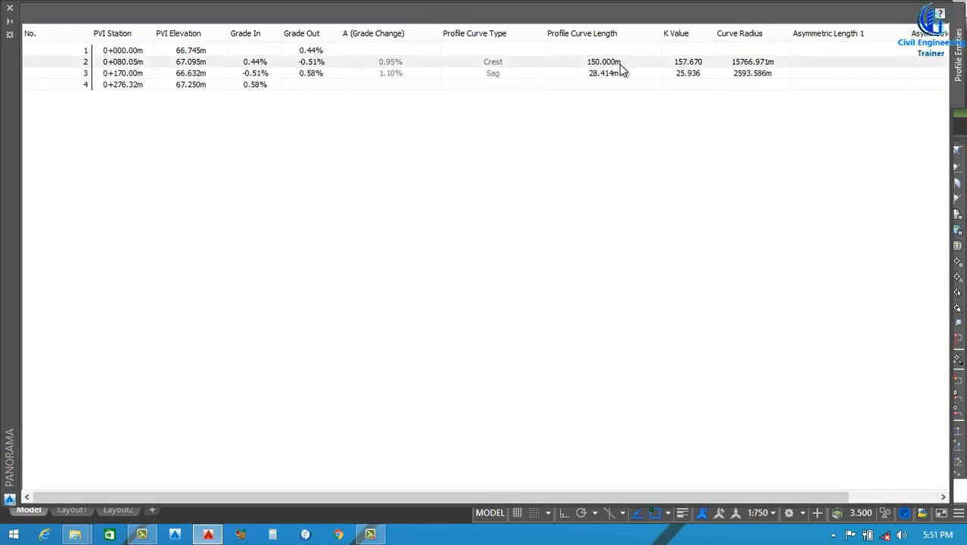
pyautogui.click(621, 64)
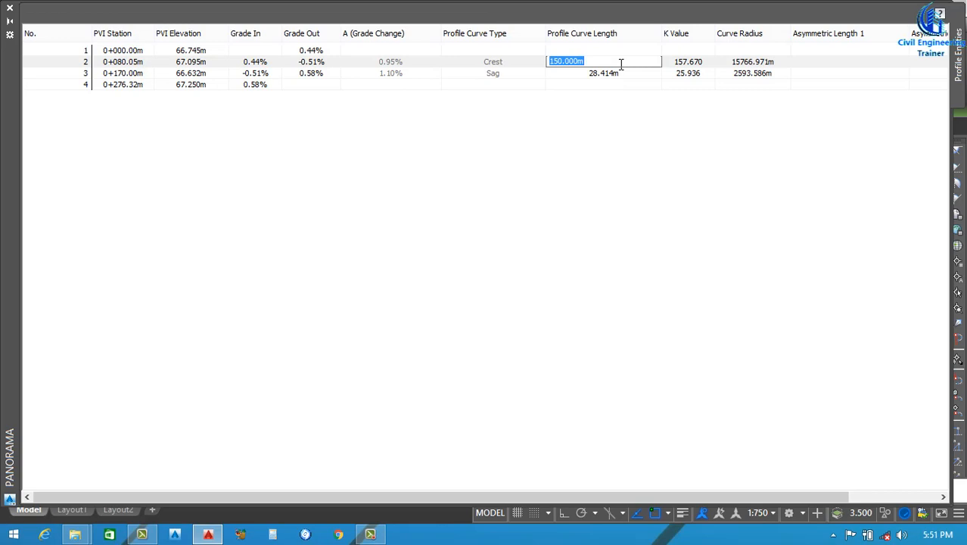
pyautogui.press('Return')
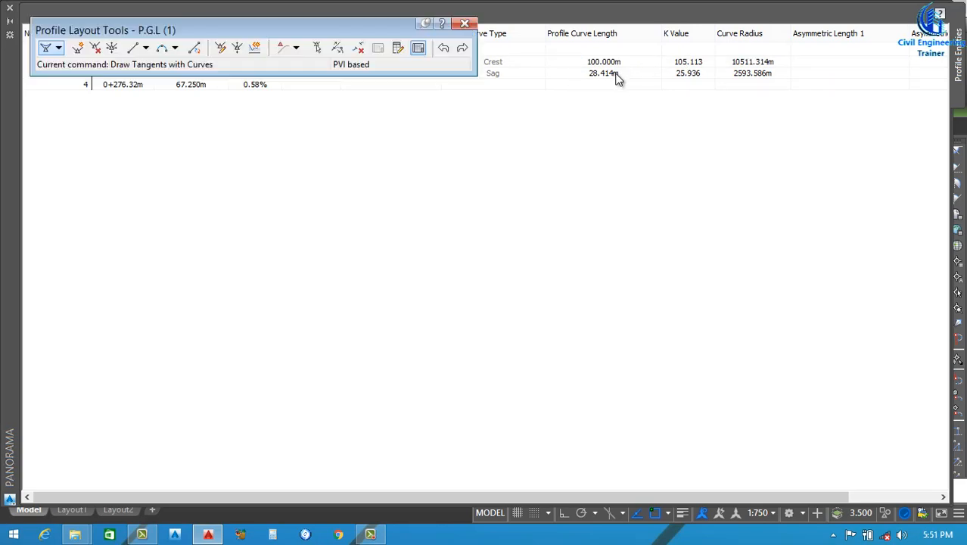
# Set the profile curve length of Link Road's sag curve to 40 m and close the profile entities table
pyautogui.click(616, 74)
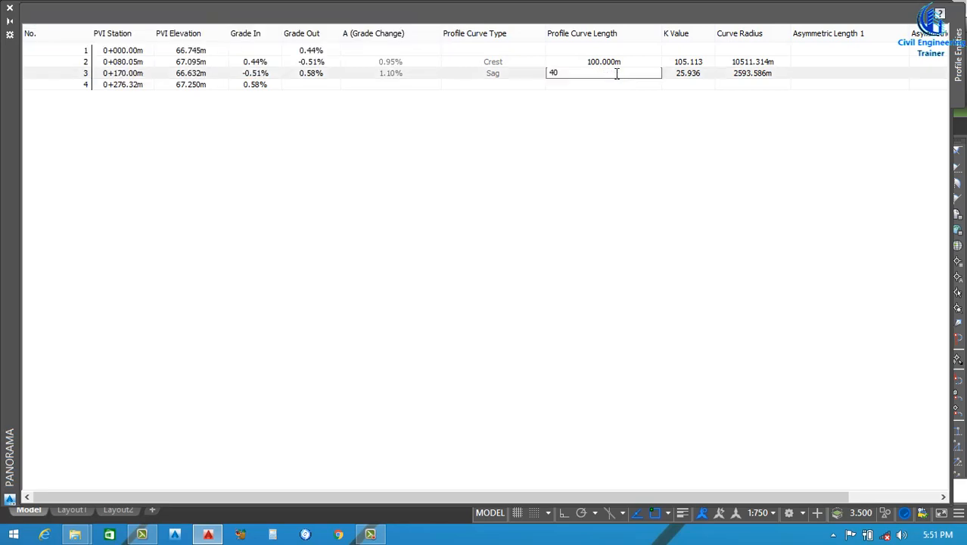
pyautogui.press('Return')
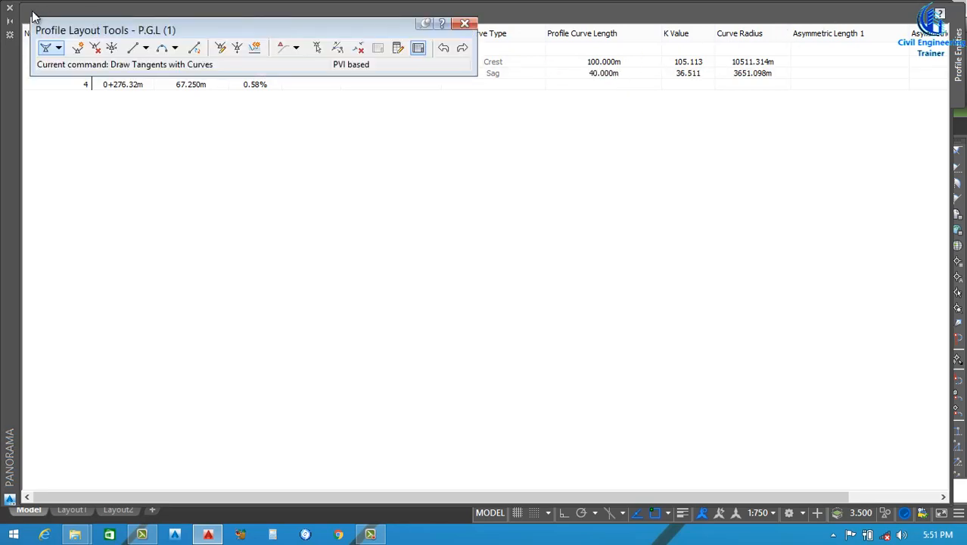
pyautogui.click(9, 7)
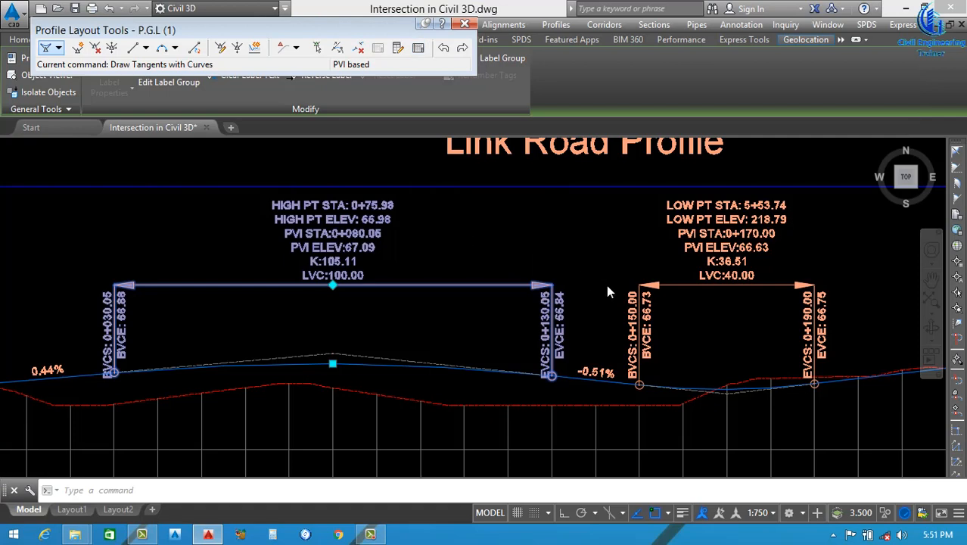
pyautogui.scroll(-5, 608, 280)
pyautogui.scroll(1, 708, 306)
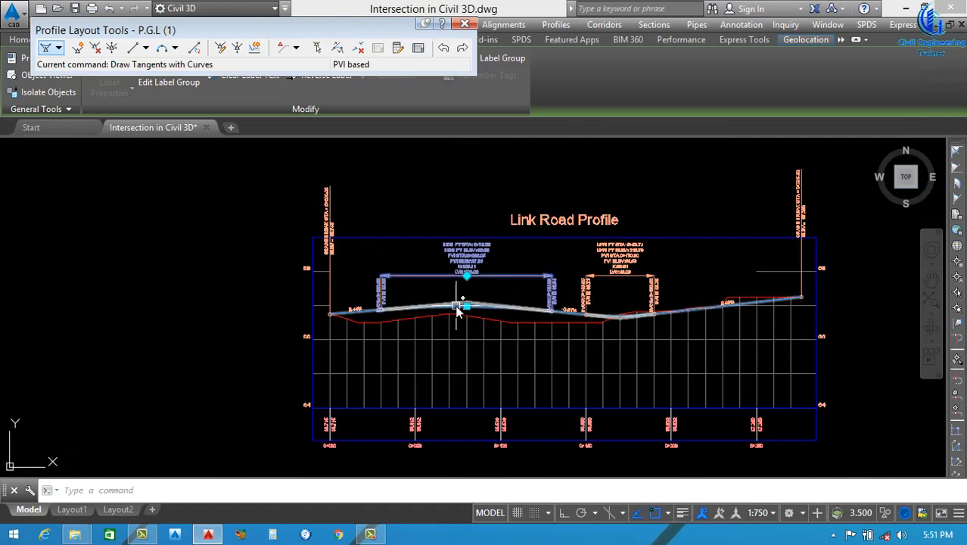
# Move Link Road's crest PVI down to about station 0+076.91, elevation 66.90, nearer the ground line
pyautogui.scroll(4, 458, 312)
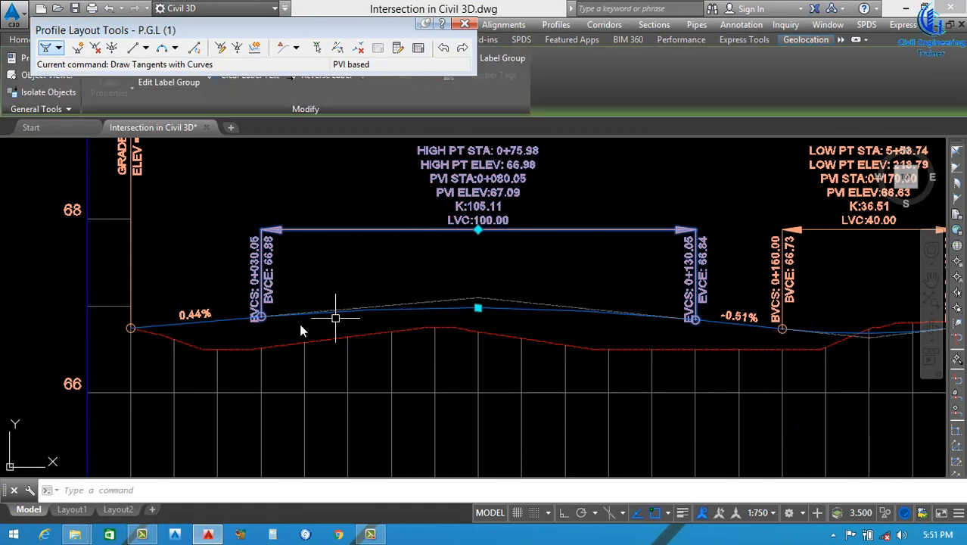
pyautogui.scroll(2, 492, 303)
pyautogui.click(450, 279)
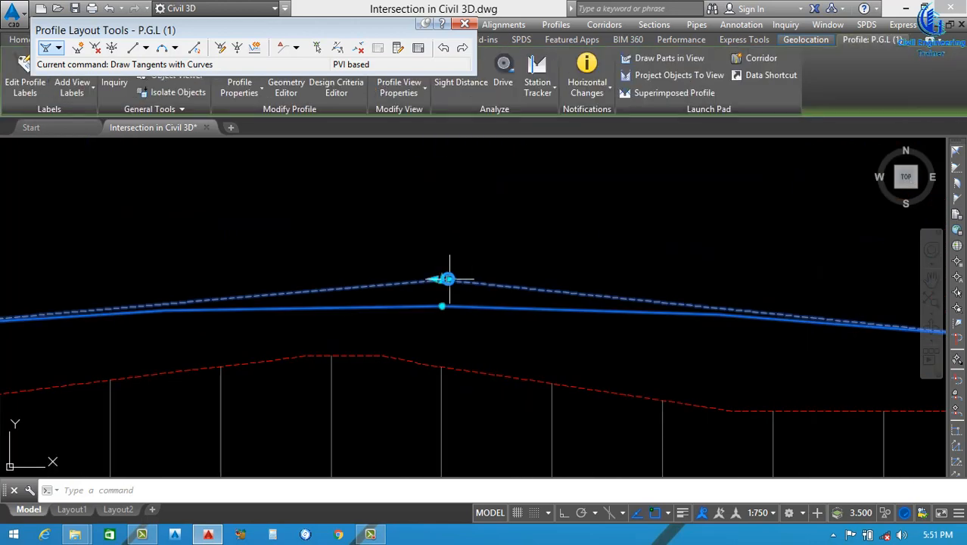
pyautogui.click(442, 278)
pyautogui.scroll(2, 413, 312)
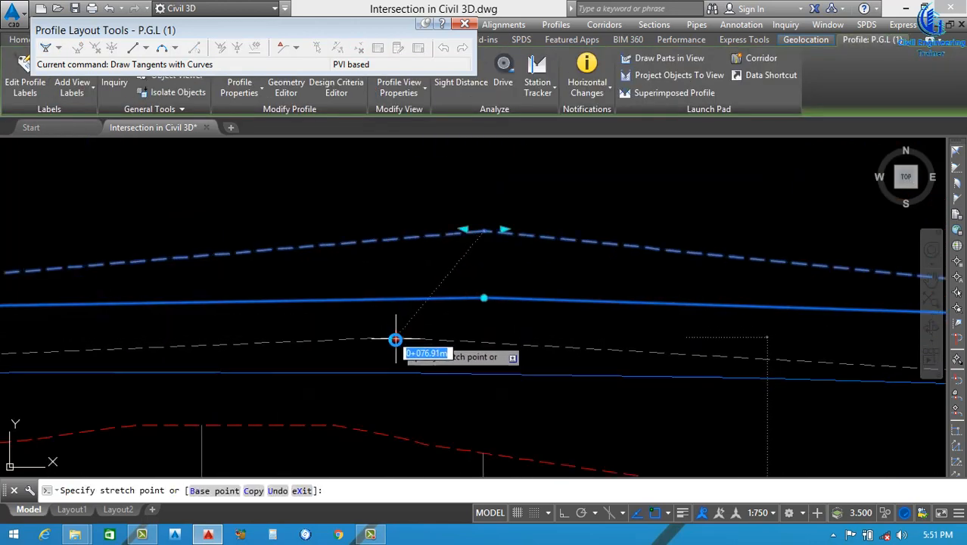
pyautogui.click(395, 339)
pyautogui.scroll(-6, 394, 330)
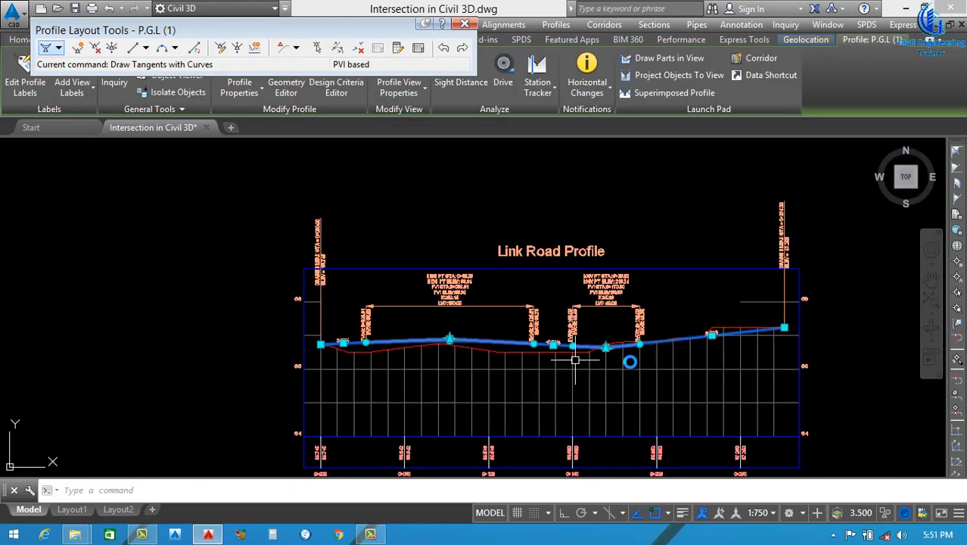
# Move Link Road's sag PVI further along the road to about station 0+187.48, elevation 66.65
pyautogui.scroll(3, 688, 339)
pyautogui.scroll(2, 333, 384)
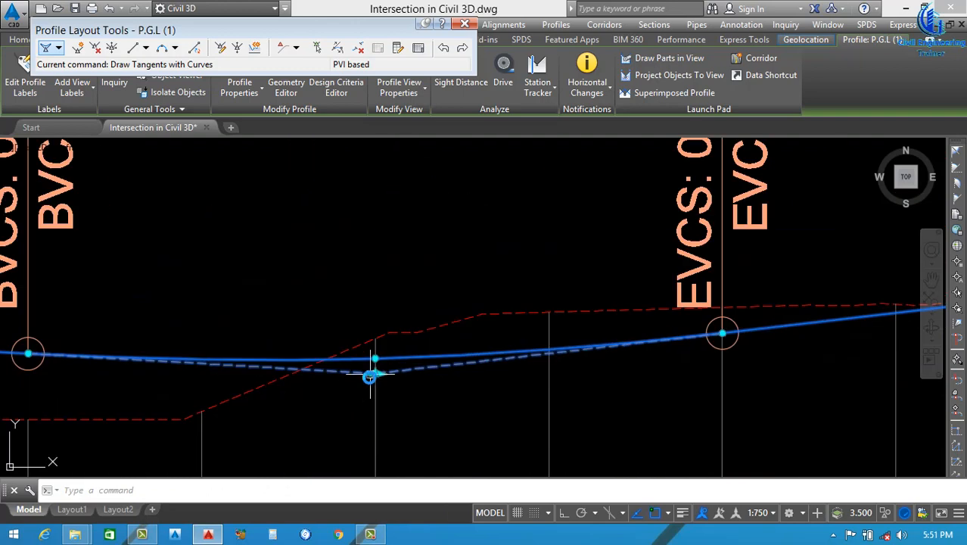
pyautogui.click(376, 376)
pyautogui.scroll(-3, 614, 378)
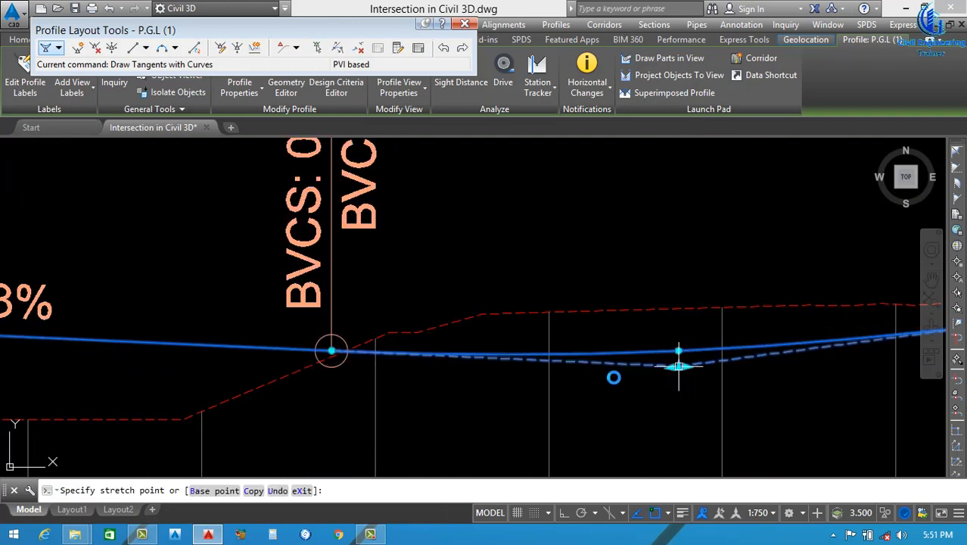
pyautogui.click(597, 370)
pyautogui.scroll(-3, 598, 370)
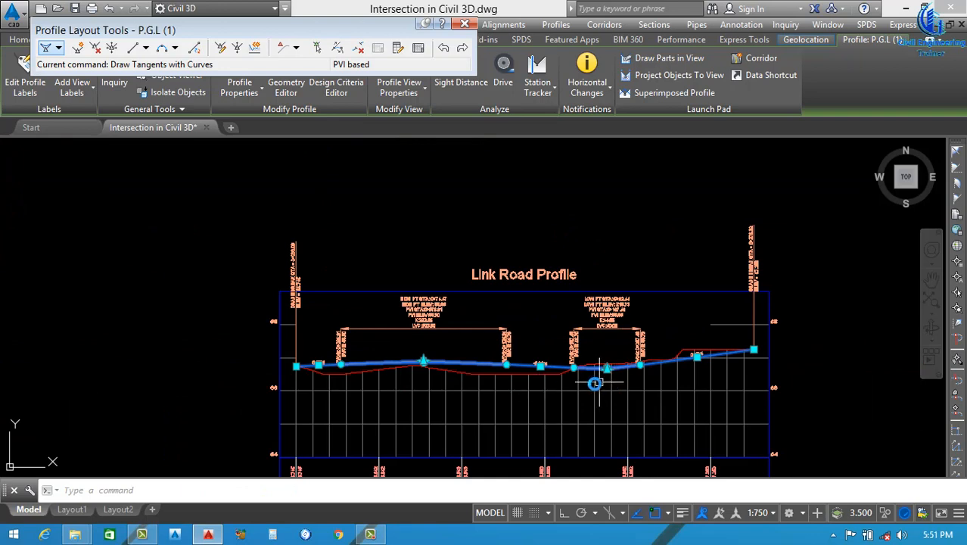
pyautogui.scroll(-2, 511, 382)
pyautogui.scroll(5, 512, 388)
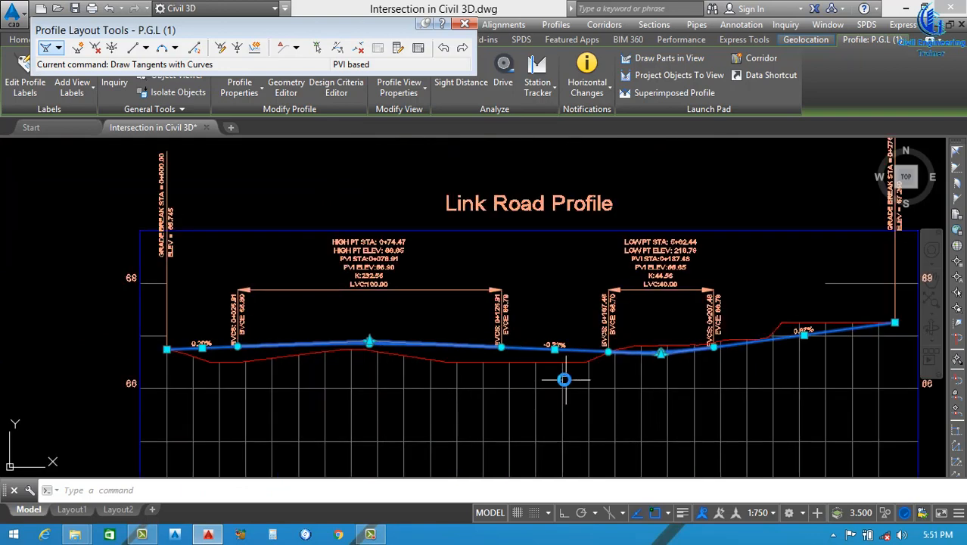
pyautogui.scroll(2, 374, 345)
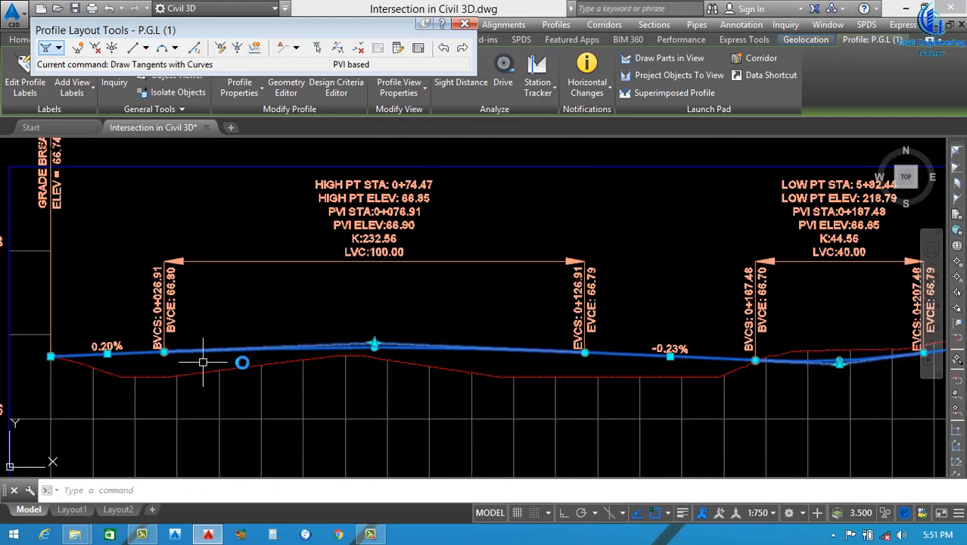
pyautogui.scroll(-3, 280, 369)
pyautogui.scroll(-2, 552, 326)
pyautogui.press('Escape')
pyautogui.scroll(4, 519, 333)
pyautogui.scroll(-4, 670, 314)
pyautogui.scroll(3, 519, 305)
pyautogui.scroll(-10, 471, 309)
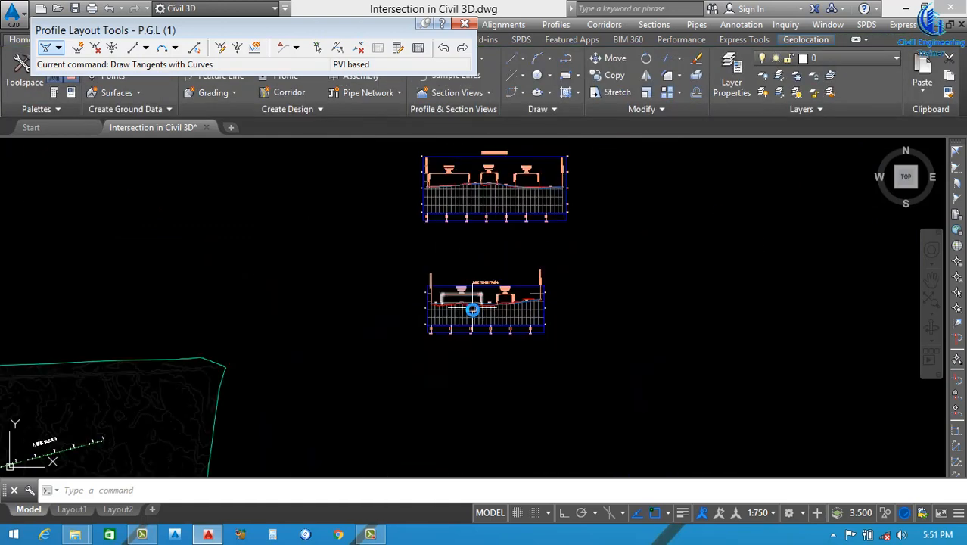
pyautogui.scroll(5, 486, 262)
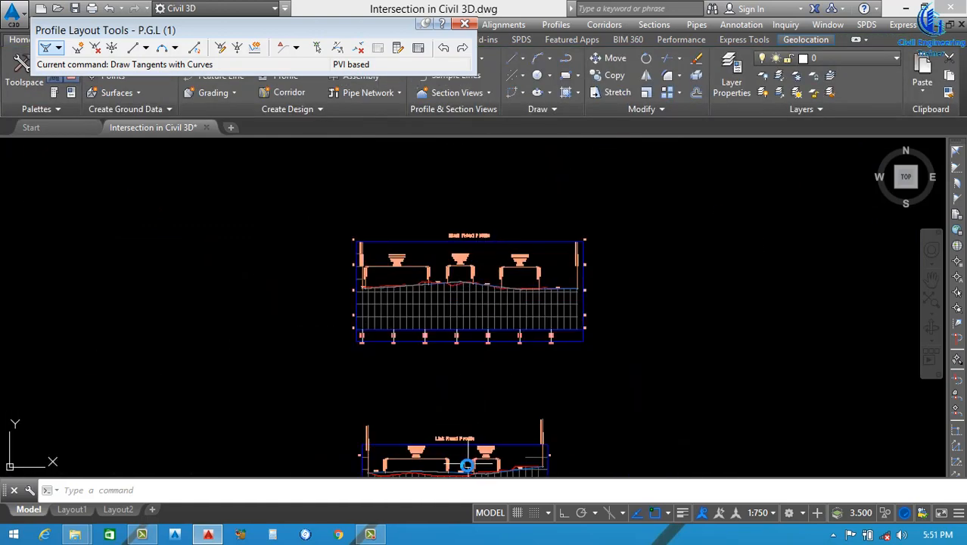
pyautogui.scroll(-2, 468, 273)
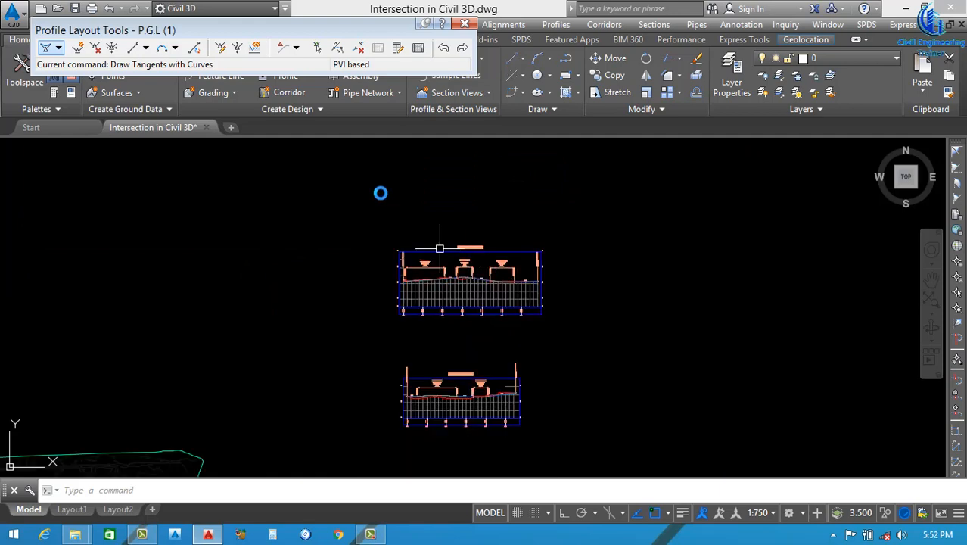
pyautogui.click(465, 23)
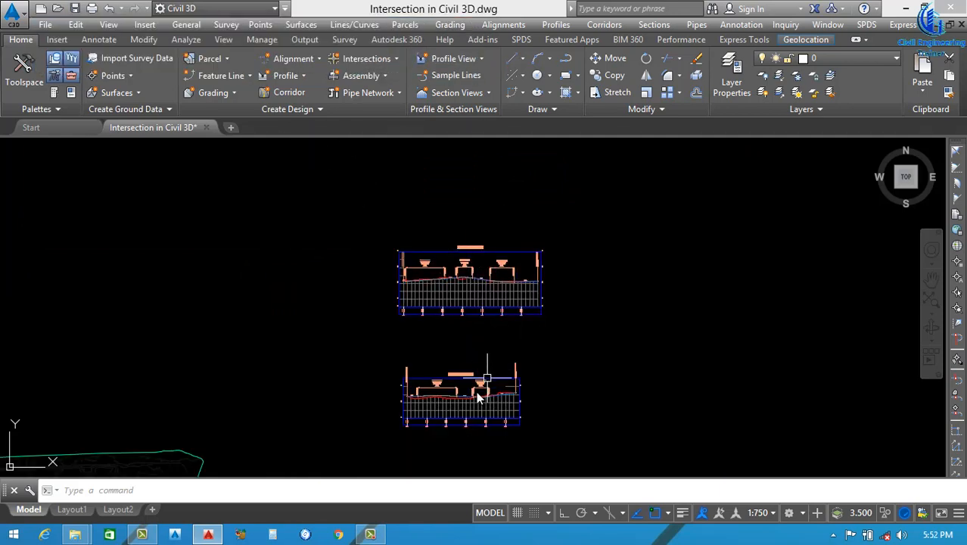
# Open the band settings in the profile view properties of Main Road
pyautogui.scroll(4, 485, 383)
pyautogui.scroll(-4, 499, 333)
pyautogui.scroll(4, 470, 276)
pyautogui.click(470, 276)
pyautogui.click(439, 316)
pyautogui.rightClick(439, 317)
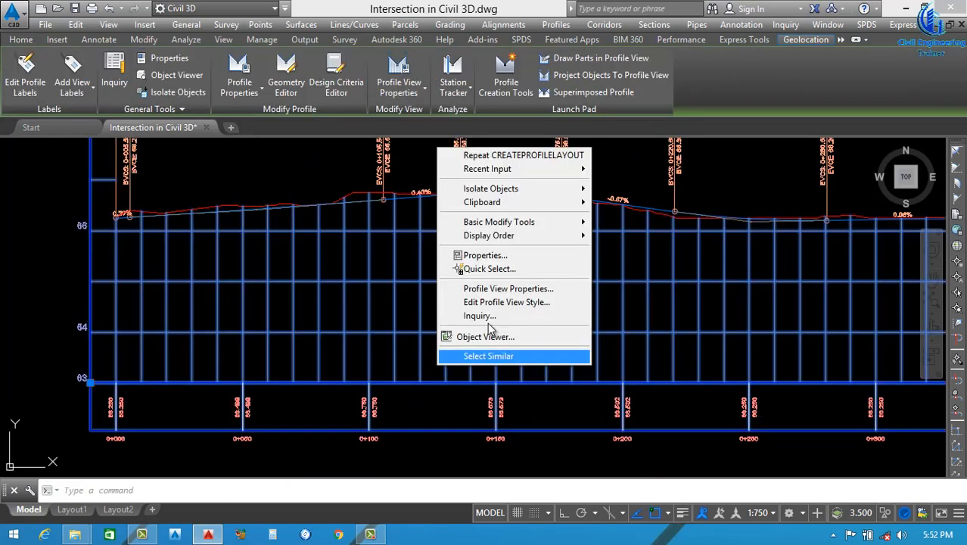
pyautogui.click(521, 288)
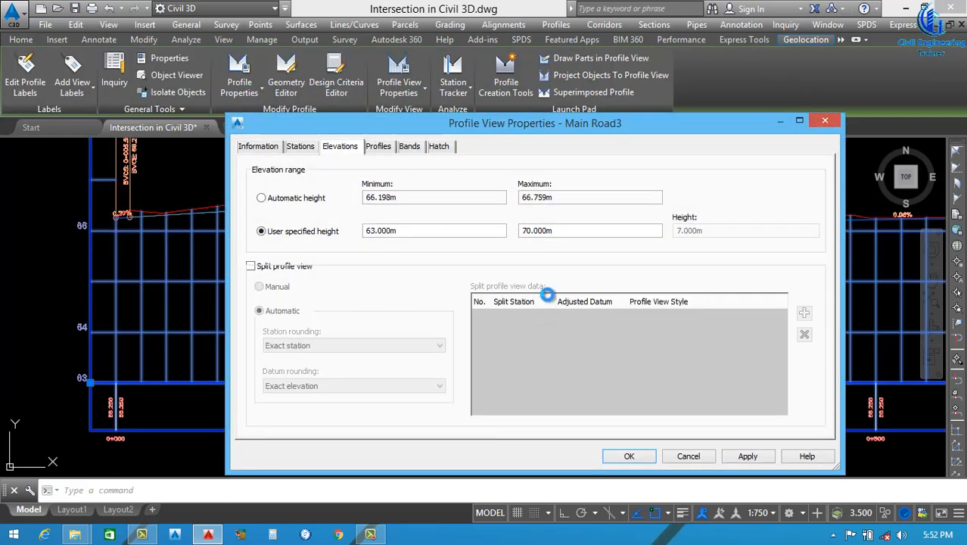
pyautogui.click(409, 146)
pyautogui.moveTo(508, 390); pyautogui.dragTo(788, 375)
pyautogui.click(543, 267)
pyautogui.click(543, 269)
pyautogui.click(522, 287)
pyautogui.click(612, 269)
pyautogui.click(595, 294)
pyautogui.click(748, 456)
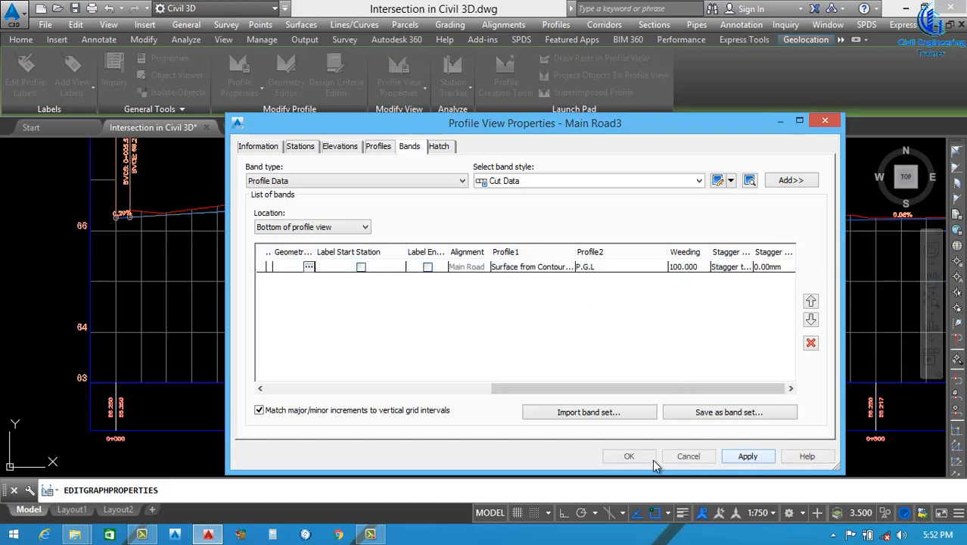
# Edit the Elevations and Stations band style's Major Station label, setting the Station Value component's color to yellow
pyautogui.moveTo(562, 389); pyautogui.dragTo(342, 389)
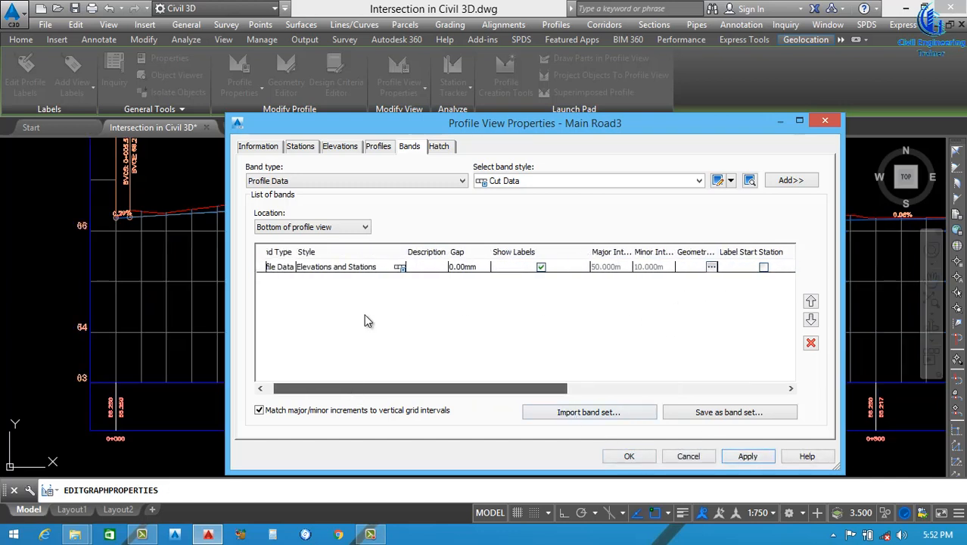
pyautogui.click(403, 273)
pyautogui.click(400, 267)
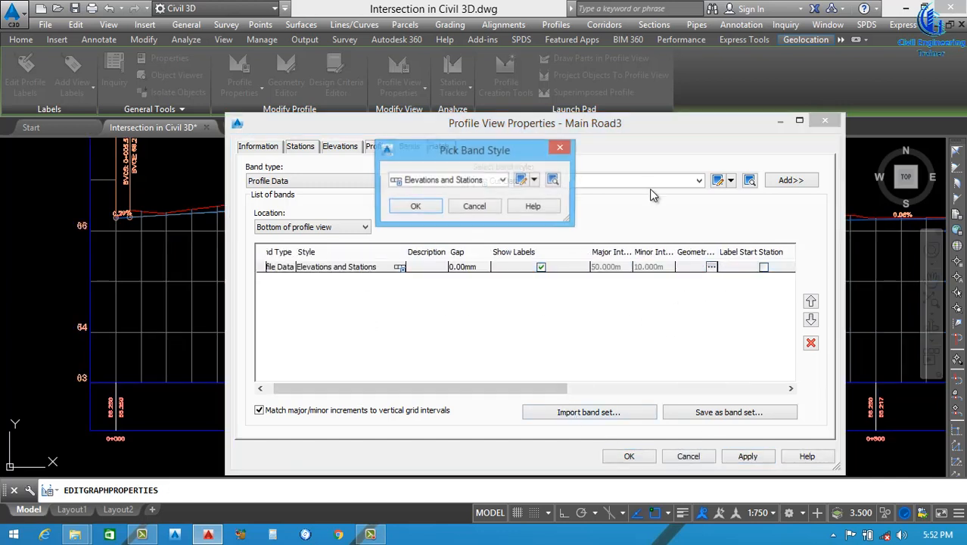
pyautogui.click(523, 180)
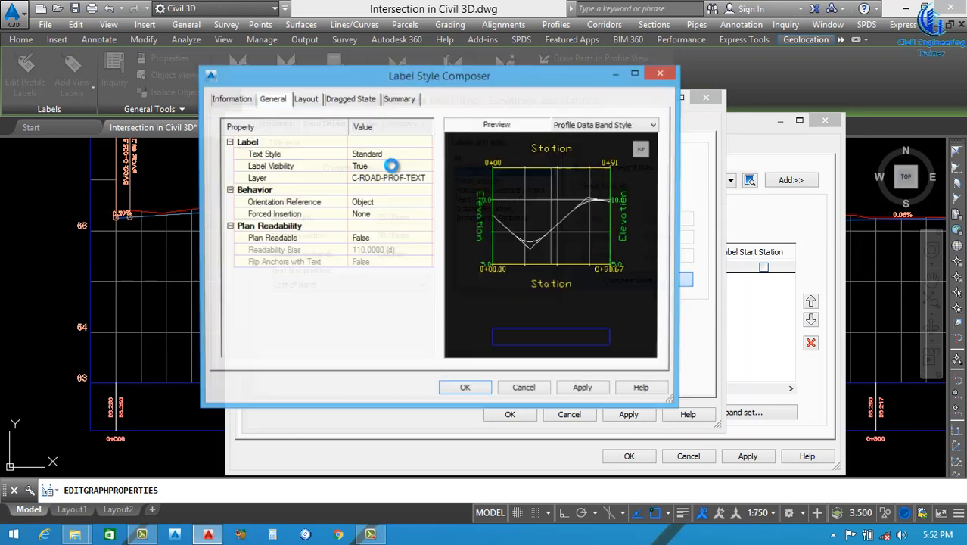
pyautogui.click(288, 134)
pyautogui.click(310, 148)
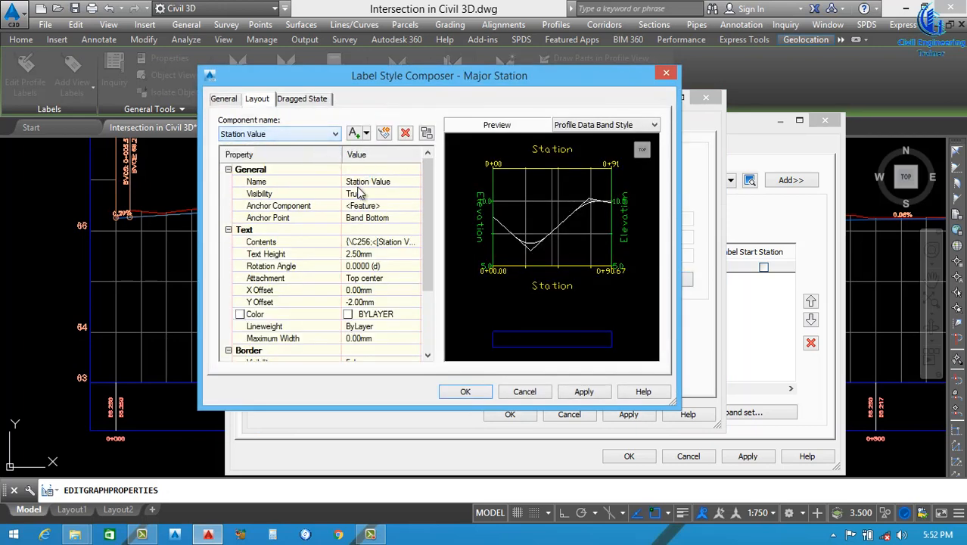
pyautogui.click(414, 314)
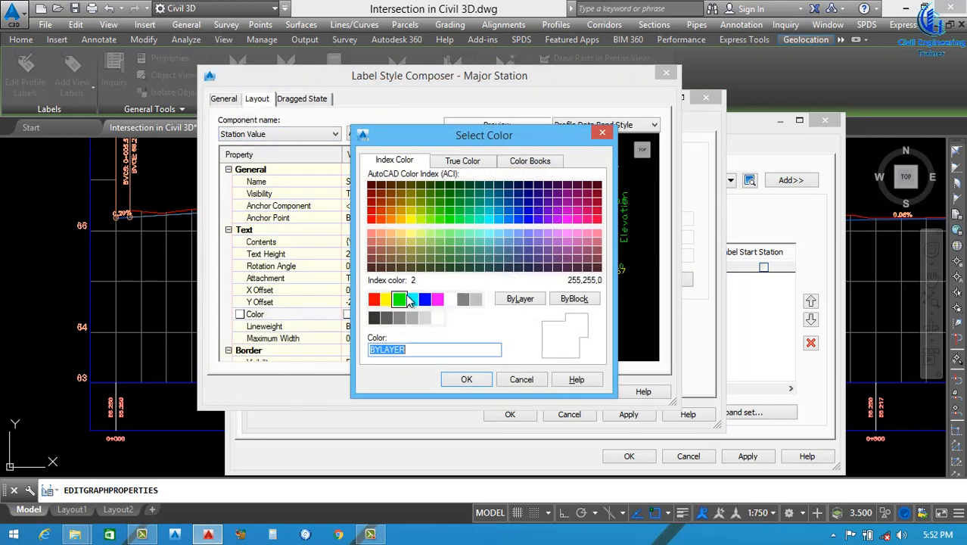
pyautogui.click(387, 299)
pyautogui.click(467, 381)
# Set the color of the Major Station label's NGL component to red
pyautogui.click(335, 134)
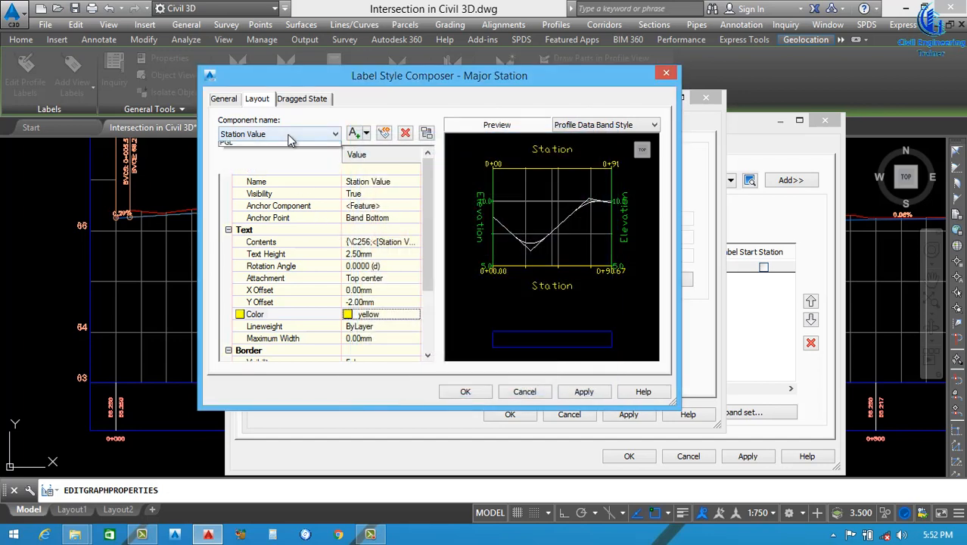
pyautogui.click(271, 158)
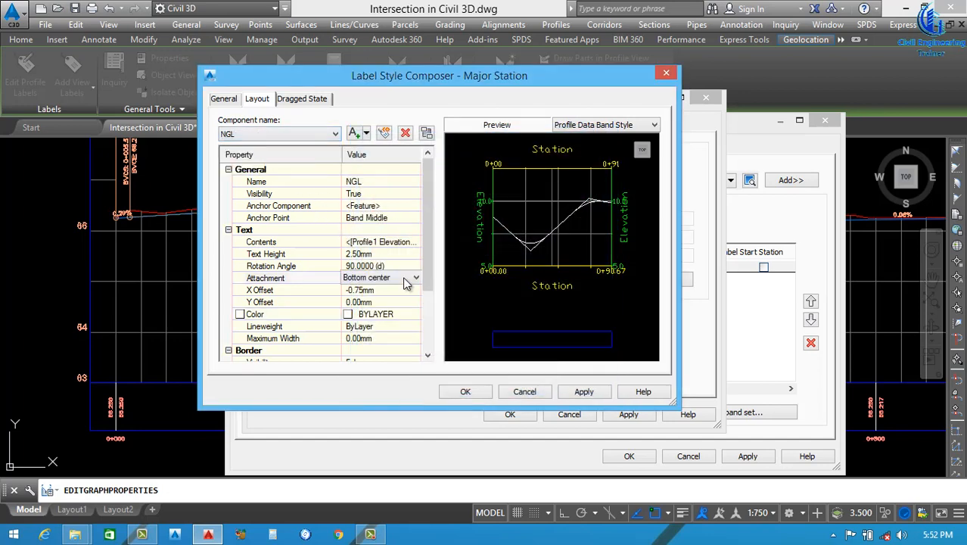
pyautogui.click(415, 314)
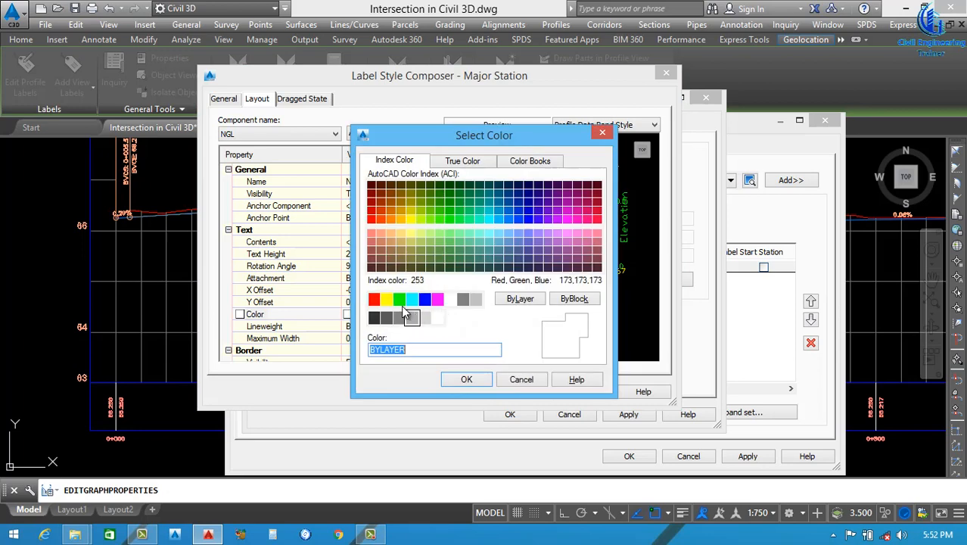
pyautogui.click(374, 299)
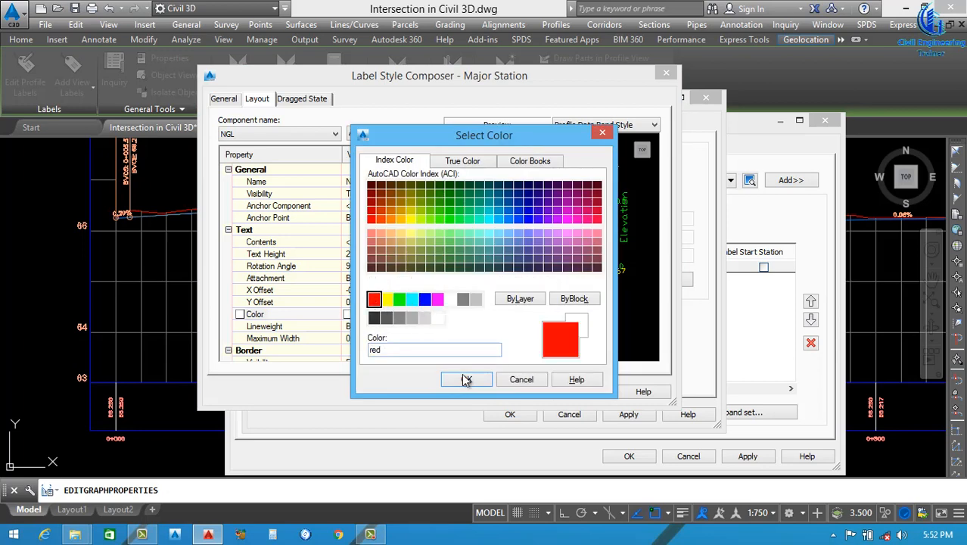
pyautogui.click(466, 379)
pyautogui.click(270, 135)
pyautogui.click(261, 171)
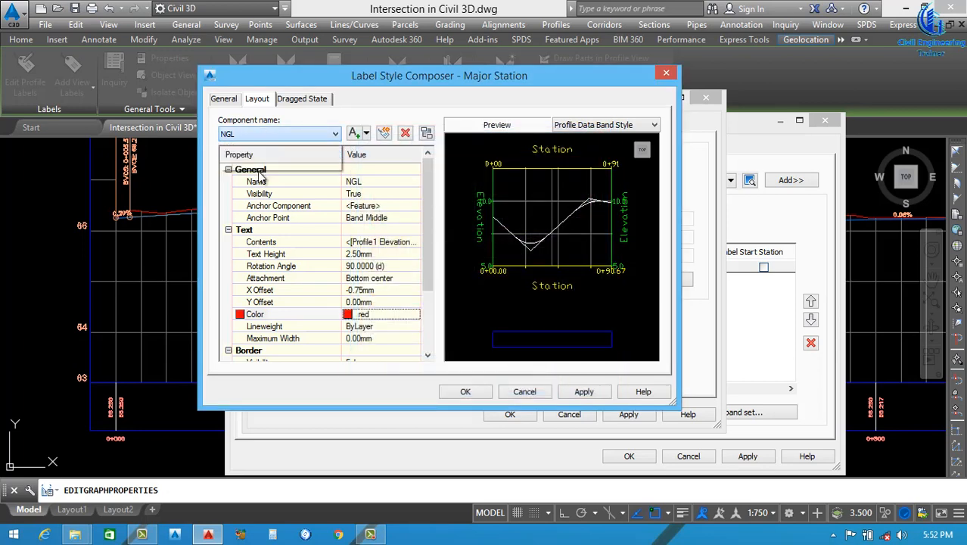
pyautogui.click(414, 315)
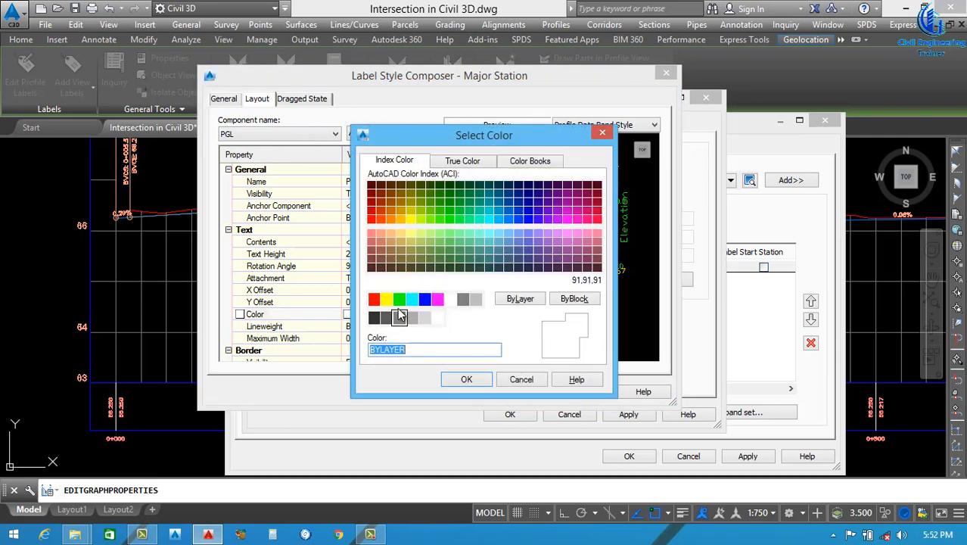
pyautogui.click(424, 299)
pyautogui.click(490, 379)
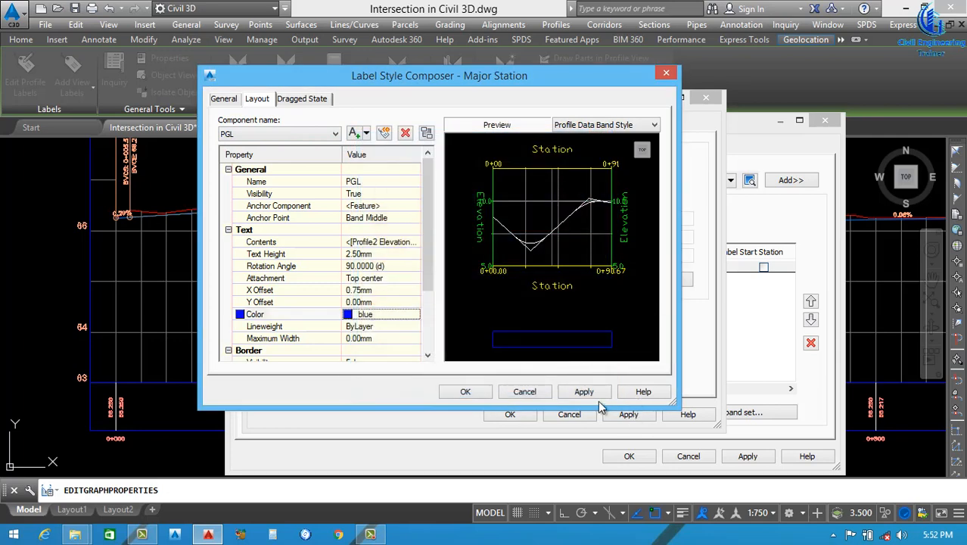
pyautogui.click(542, 392)
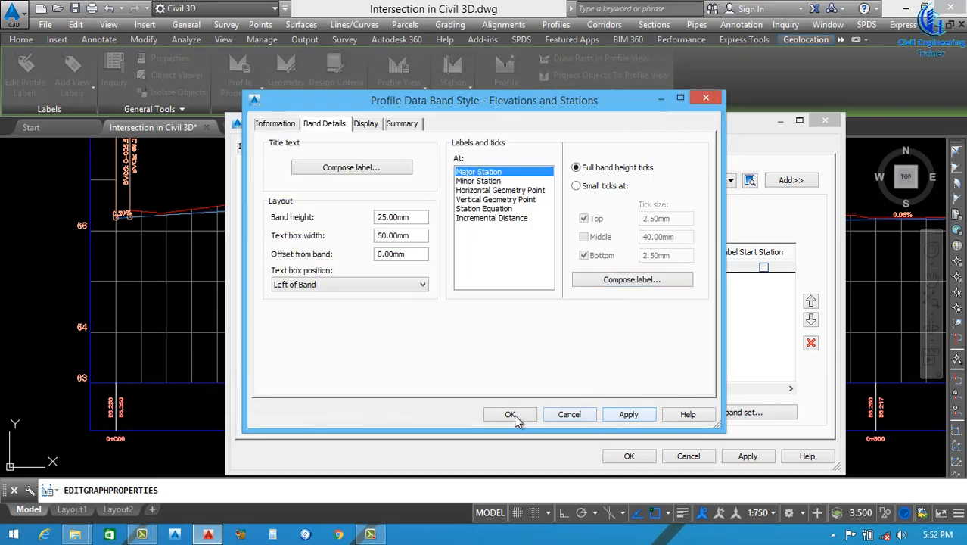
pyautogui.click(512, 415)
pyautogui.click(416, 206)
pyautogui.click(747, 455)
pyautogui.click(628, 454)
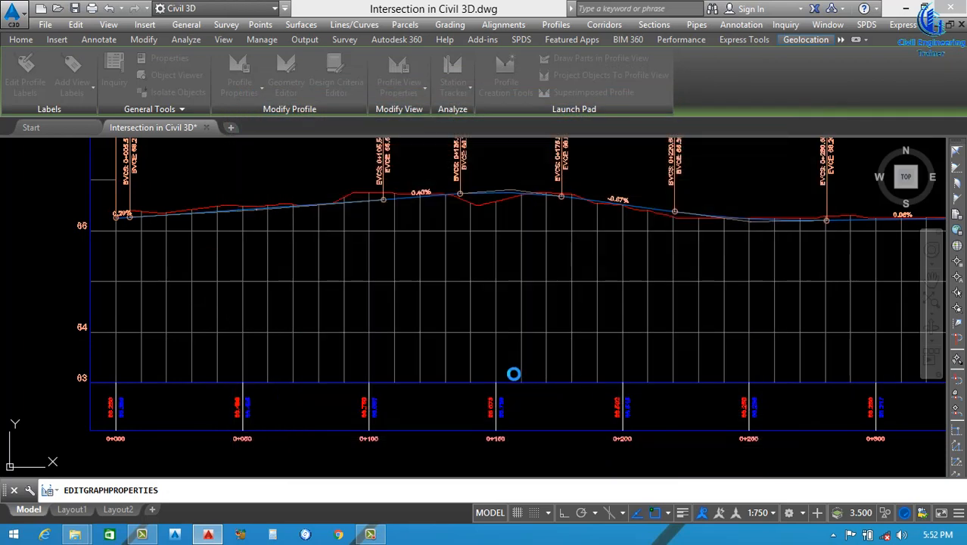
pyautogui.scroll(-7, 516, 362)
pyautogui.moveTo(545, 431); pyautogui.dragTo(544, 389, button='middle')
pyautogui.scroll(6, 544, 389)
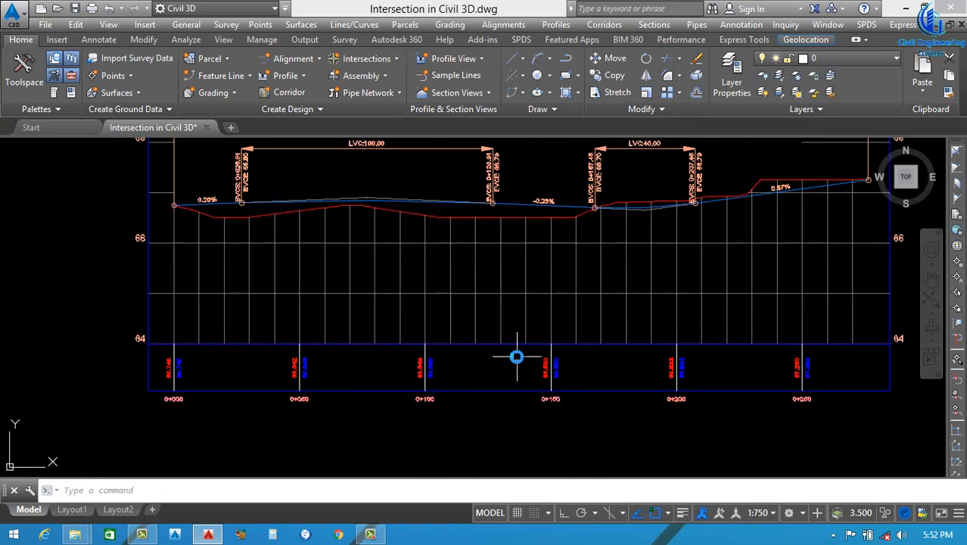
pyautogui.scroll(6, 516, 356)
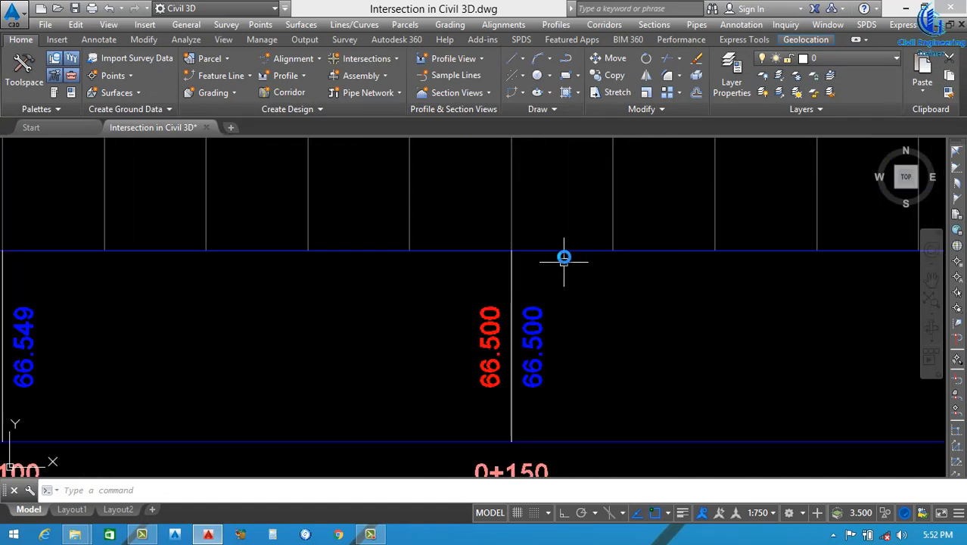
pyautogui.click(564, 258)
pyautogui.rightClick(686, 290)
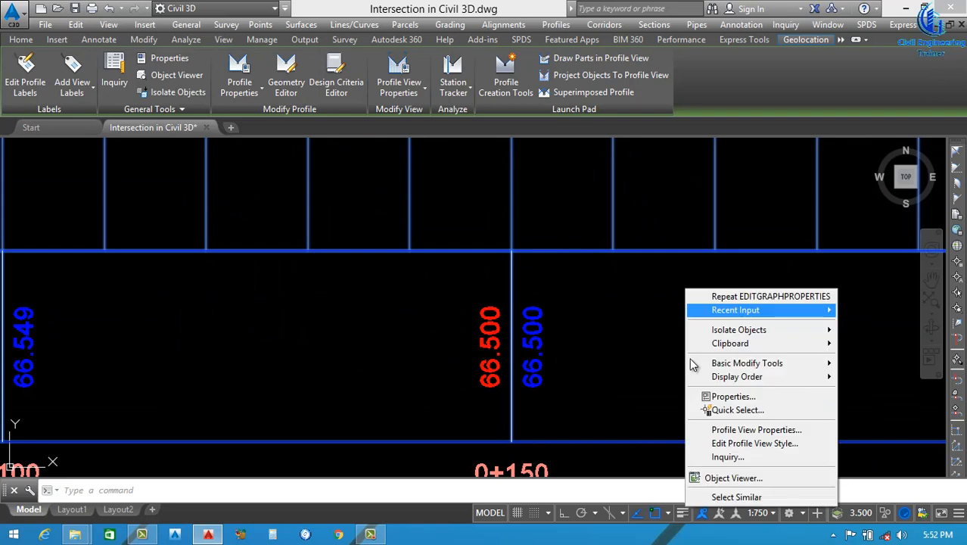
pyautogui.click(739, 430)
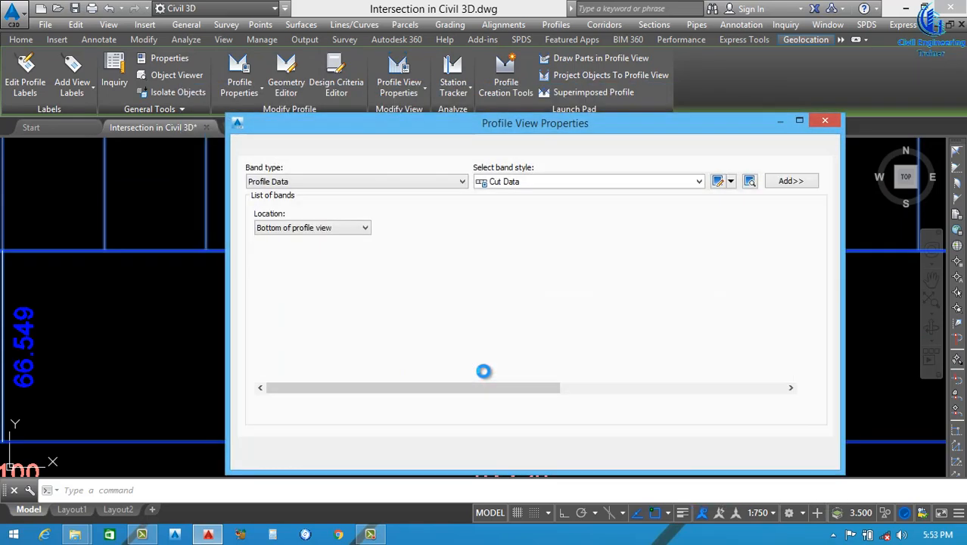
pyautogui.moveTo(506, 389); pyautogui.dragTo(731, 345)
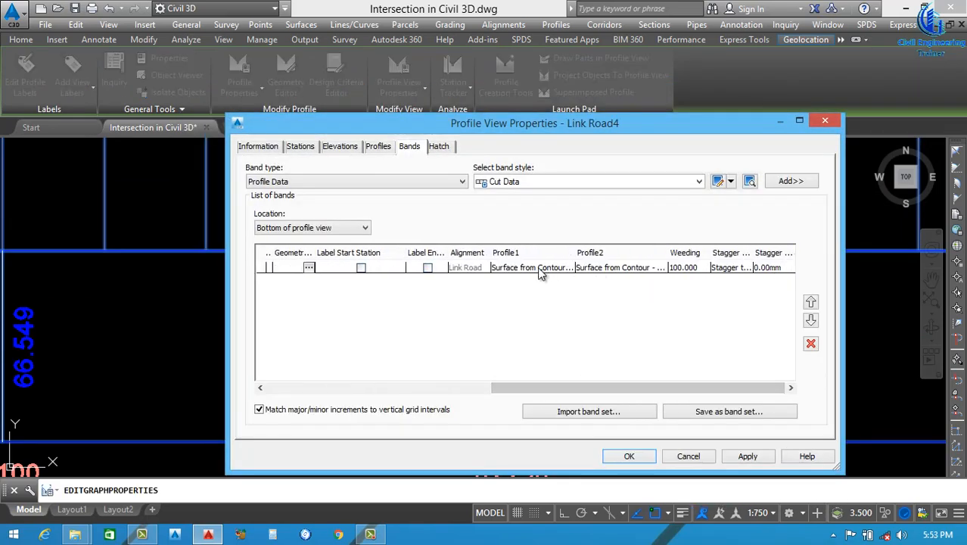
pyautogui.click(606, 269)
pyautogui.click(605, 282)
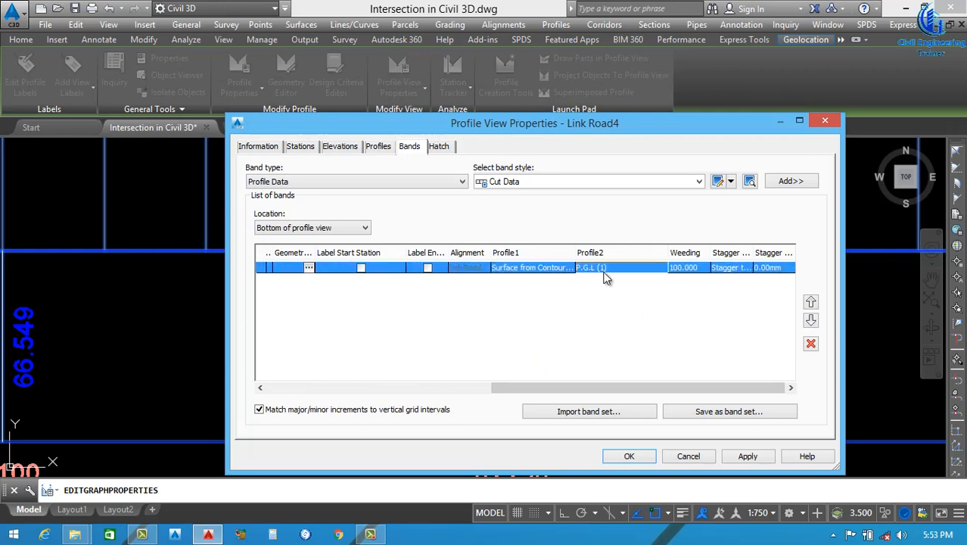
pyautogui.click(747, 456)
pyautogui.click(629, 456)
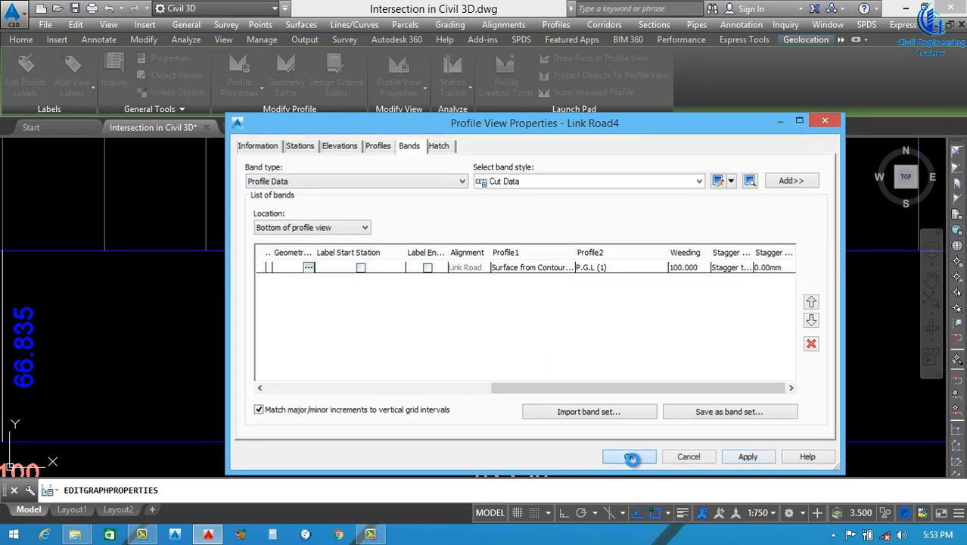
pyautogui.scroll(-5, 681, 366)
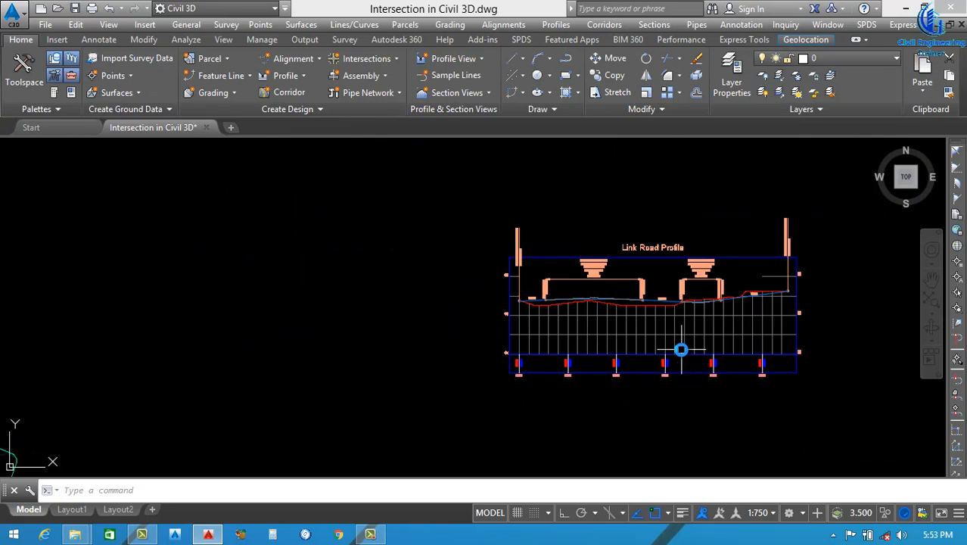
pyautogui.scroll(3, 674, 256)
pyautogui.scroll(5, 539, 248)
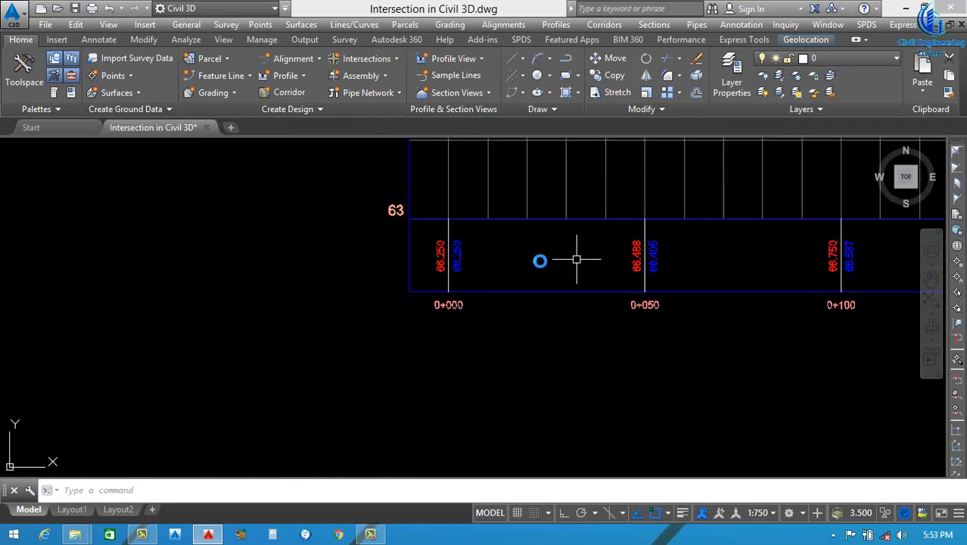
pyautogui.scroll(-5, 618, 303)
pyautogui.scroll(4, 613, 289)
pyautogui.click(644, 286)
pyautogui.click(638, 280)
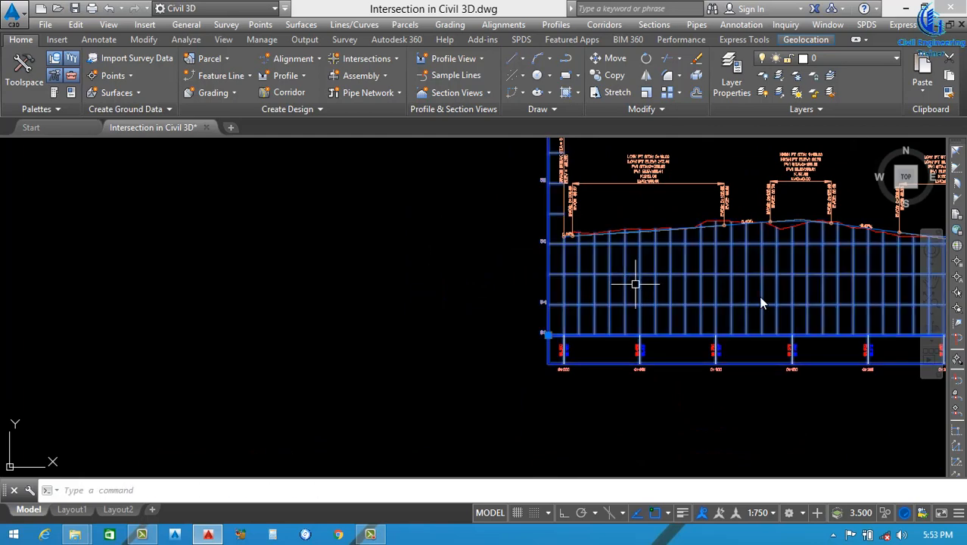
pyautogui.rightClick(760, 303)
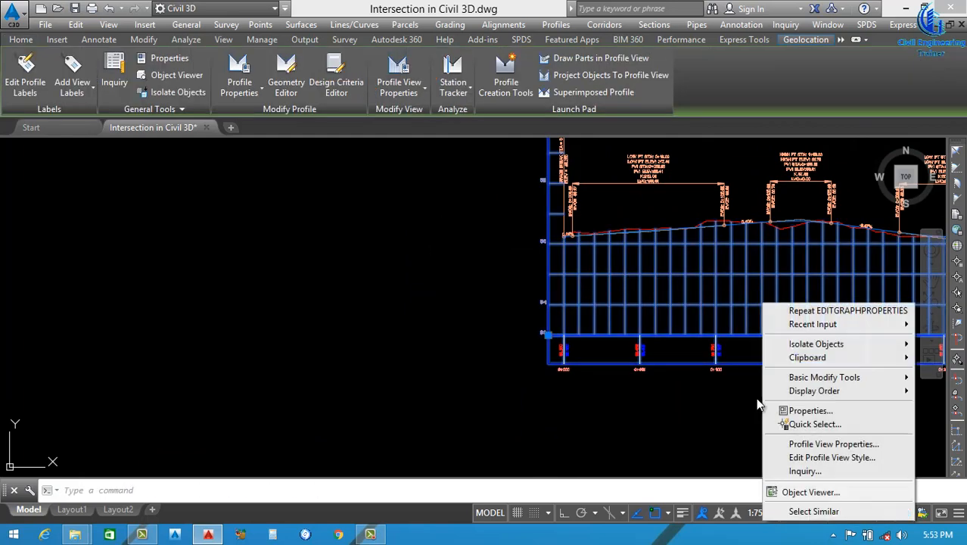
pyautogui.click(822, 457)
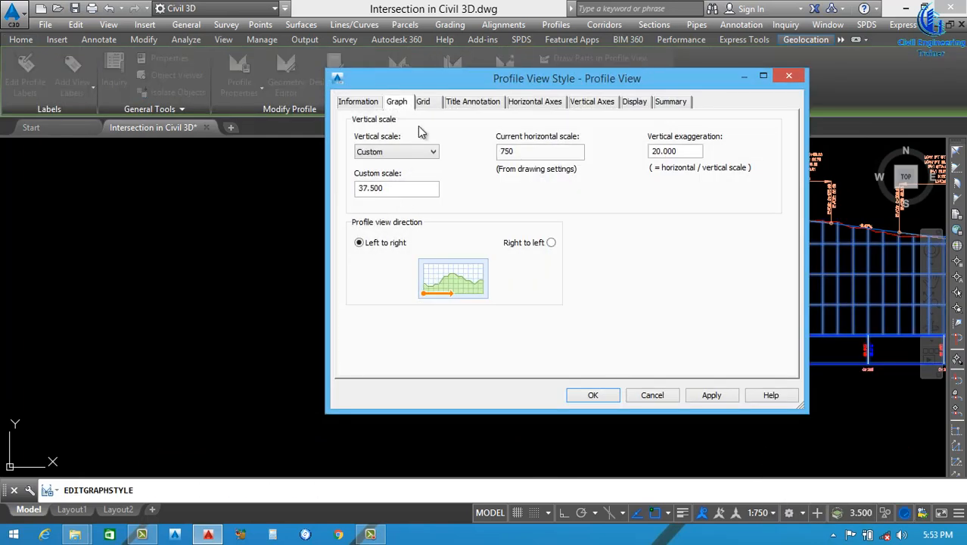
pyautogui.click(544, 101)
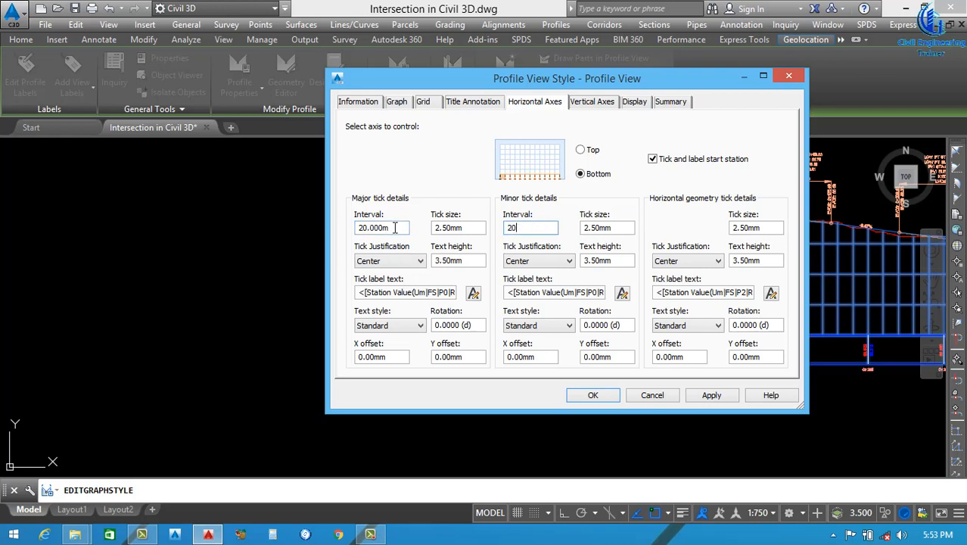
pyautogui.write('10')
pyautogui.click(712, 395)
pyautogui.click(594, 395)
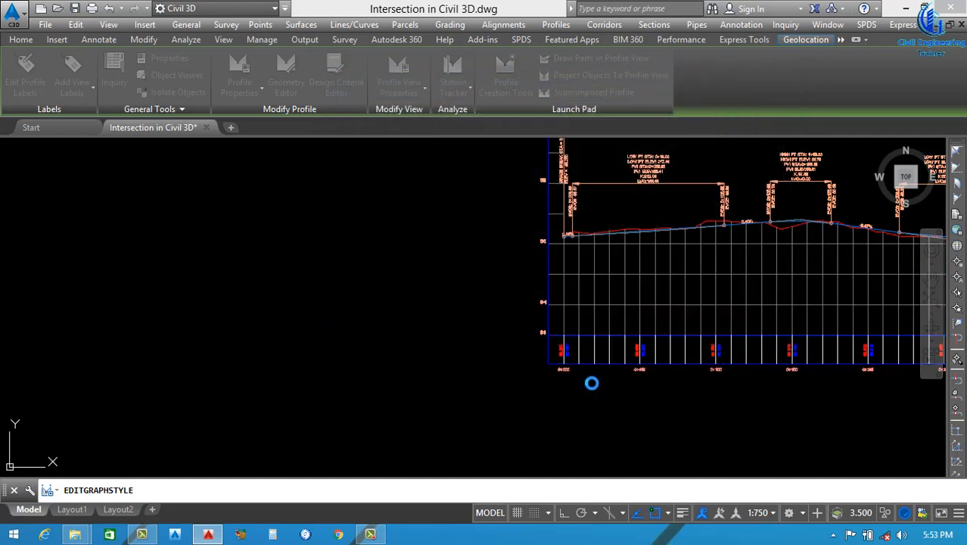
pyautogui.scroll(-2, 518, 372)
pyautogui.scroll(6, 659, 387)
pyautogui.scroll(-5, 659, 387)
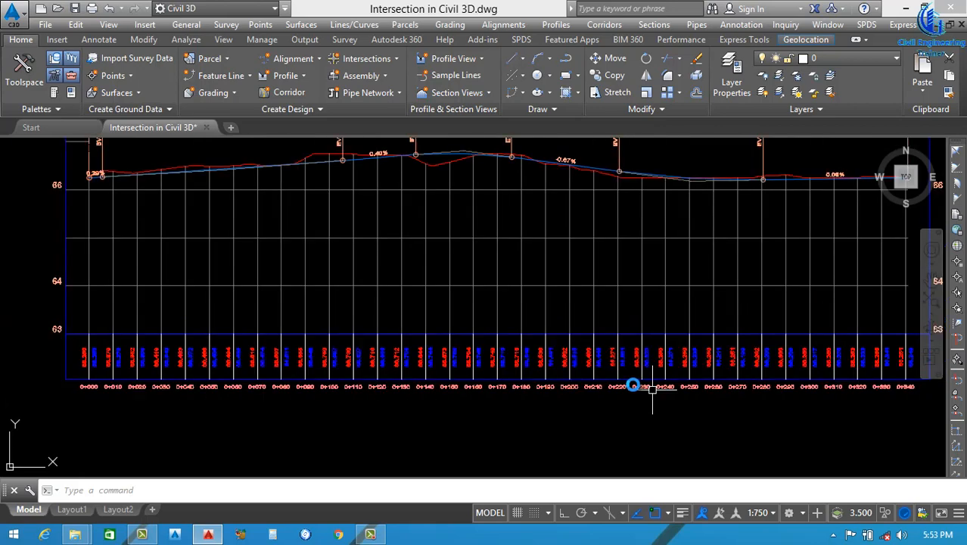
pyautogui.scroll(-3, 477, 307)
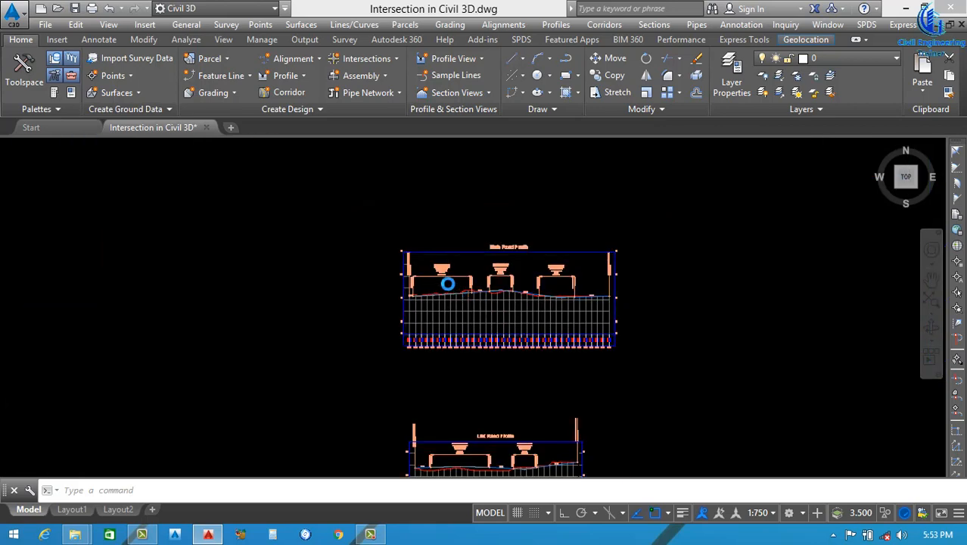
pyautogui.scroll(4, 448, 284)
pyautogui.scroll(-8, 457, 271)
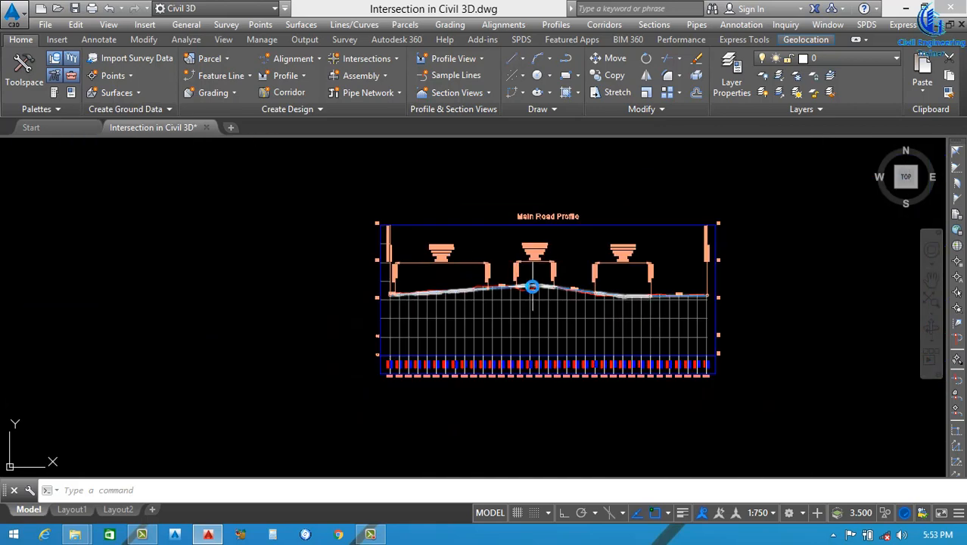
pyautogui.scroll(5, 529, 390)
pyautogui.scroll(-4, 588, 259)
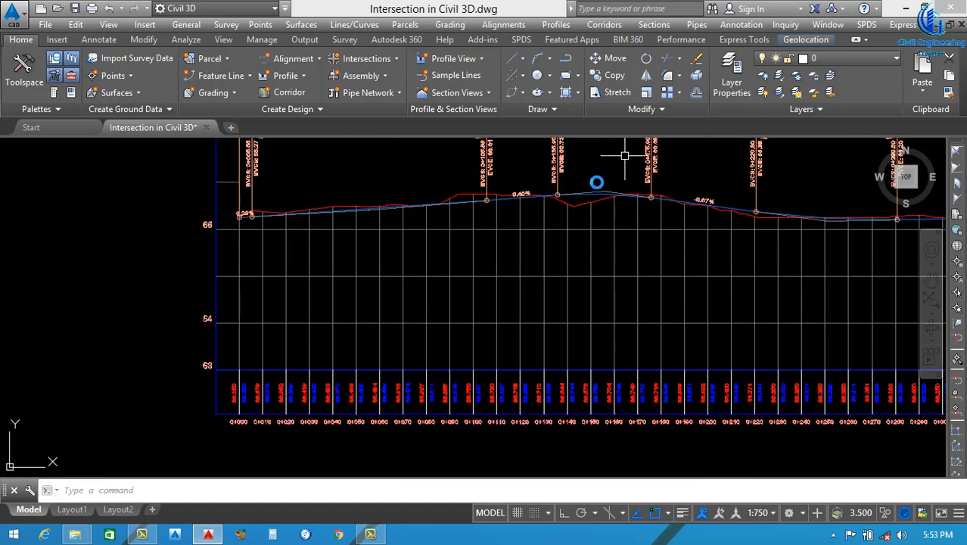
pyautogui.scroll(3, 616, 176)
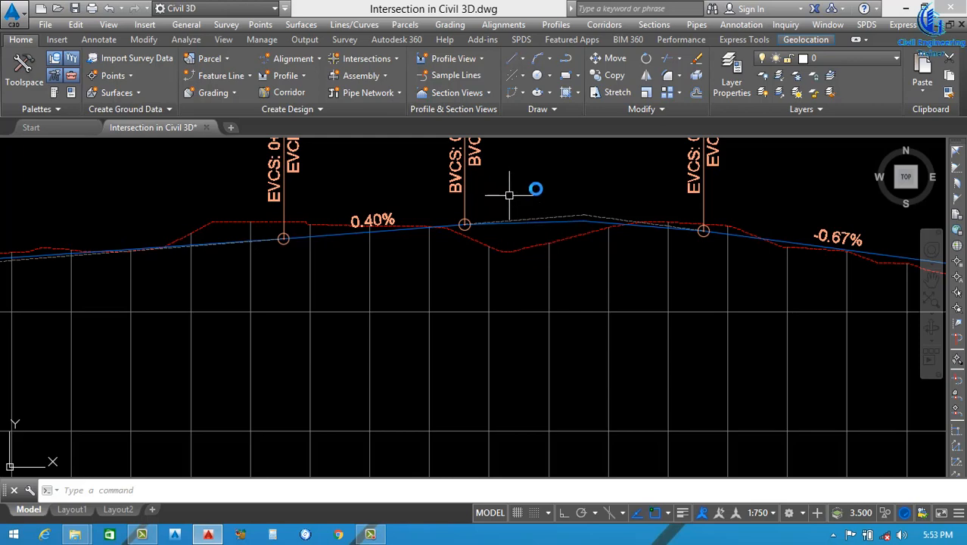
pyautogui.scroll(-6, 552, 243)
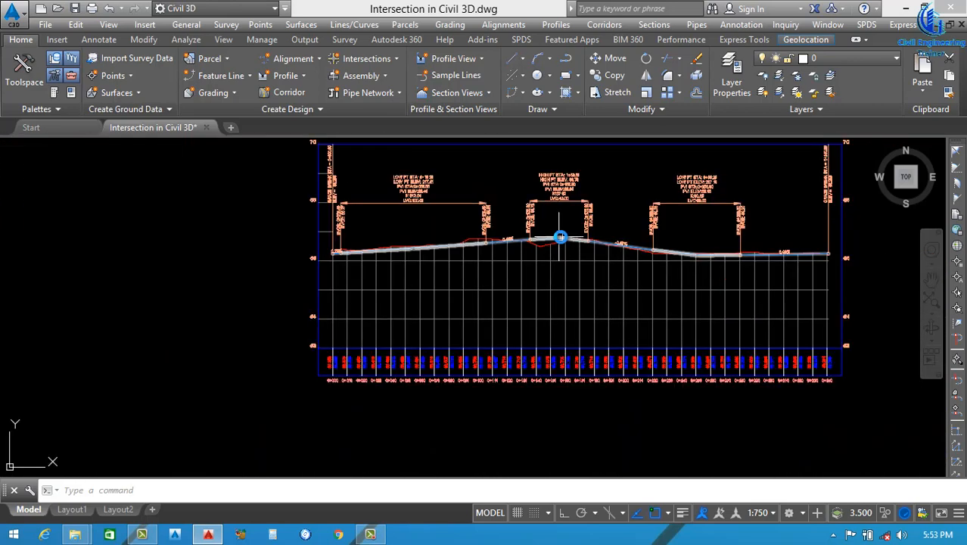
pyautogui.scroll(-3, 428, 321)
pyautogui.scroll(5, 341, 378)
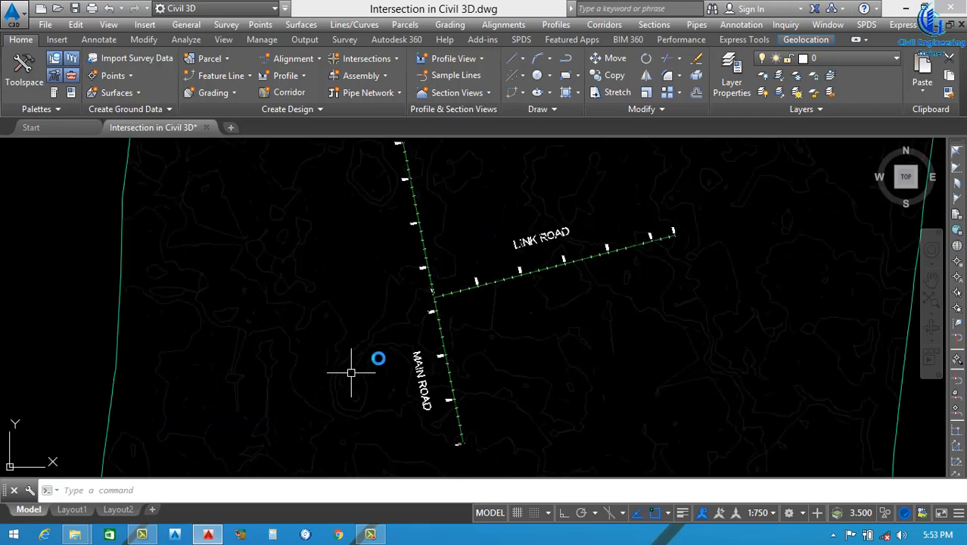
pyautogui.scroll(3, 449, 280)
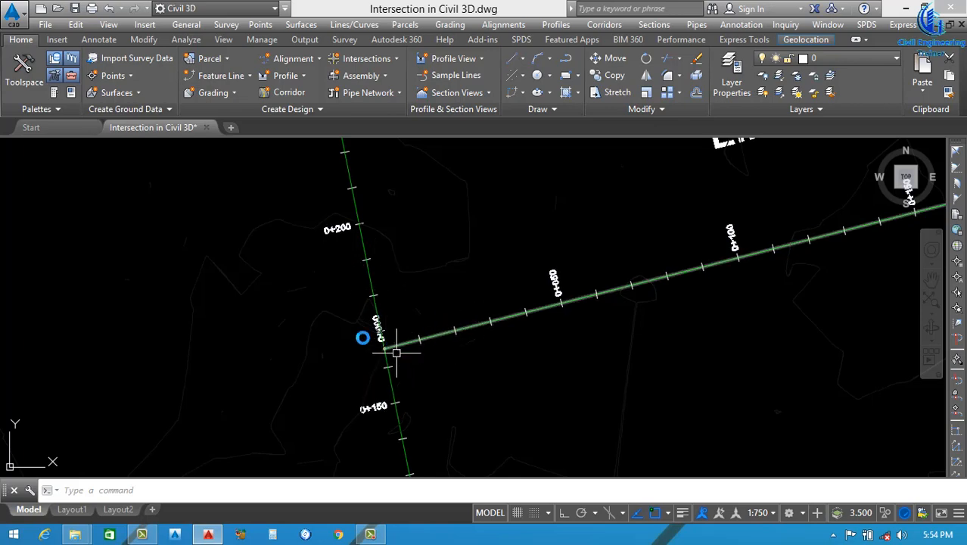
pyautogui.scroll(-6, 382, 346)
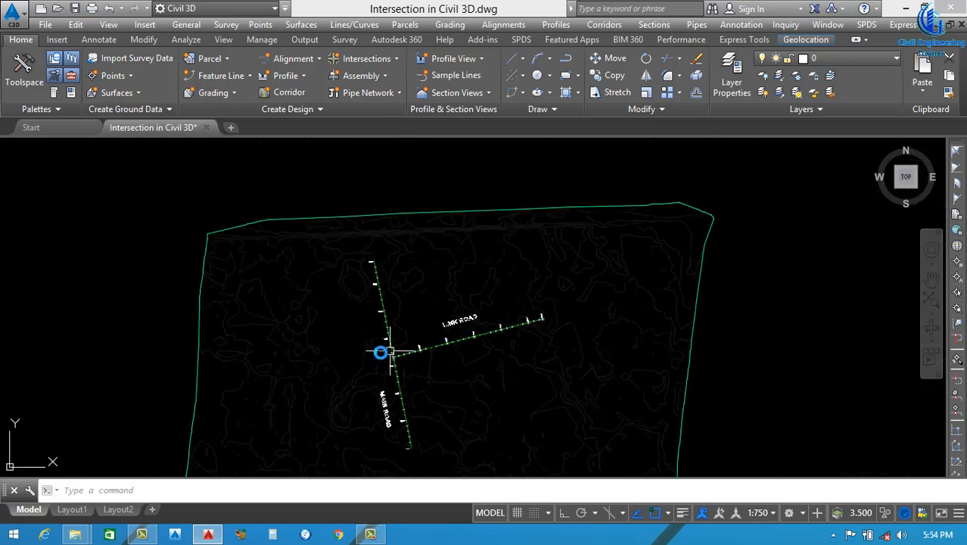
pyautogui.scroll(5, 545, 303)
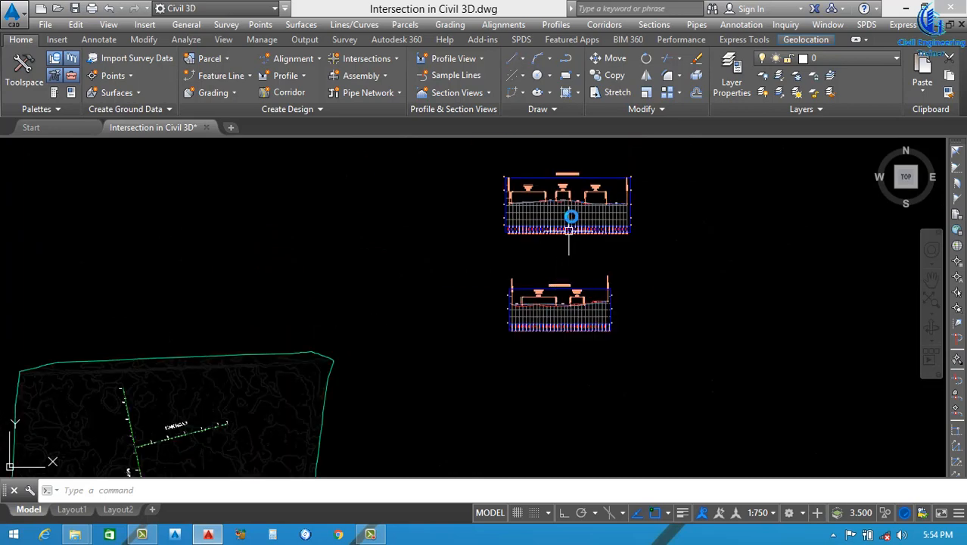
pyautogui.click(288, 75)
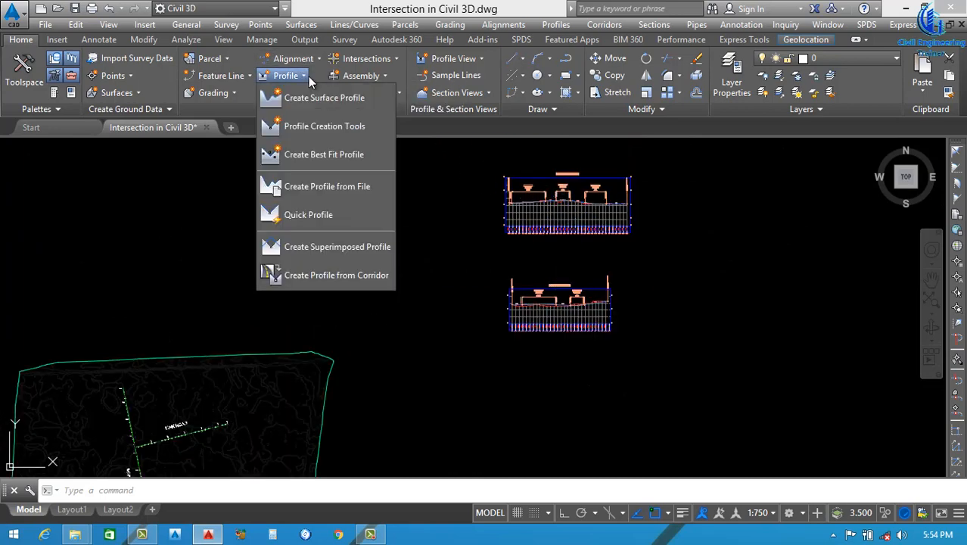
pyautogui.click(329, 246)
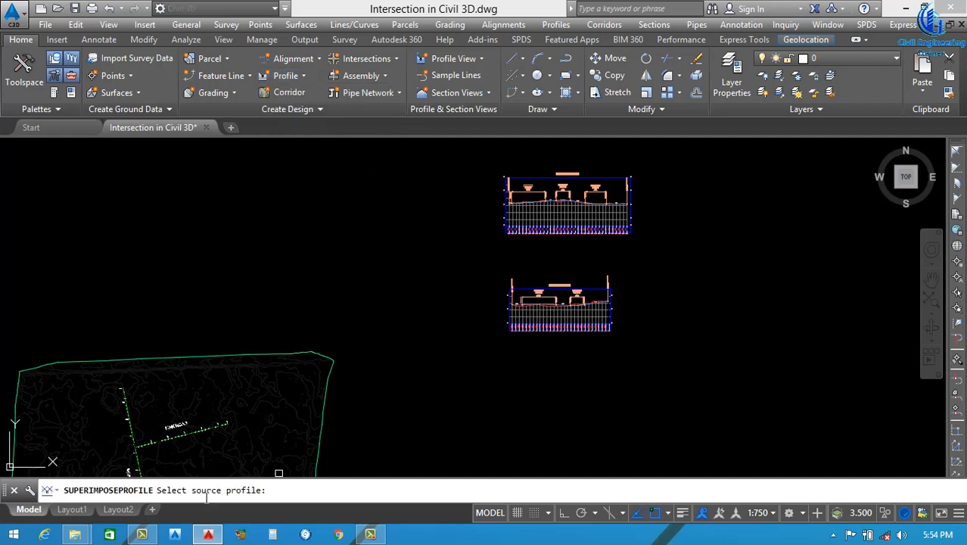
pyautogui.scroll(10, 507, 356)
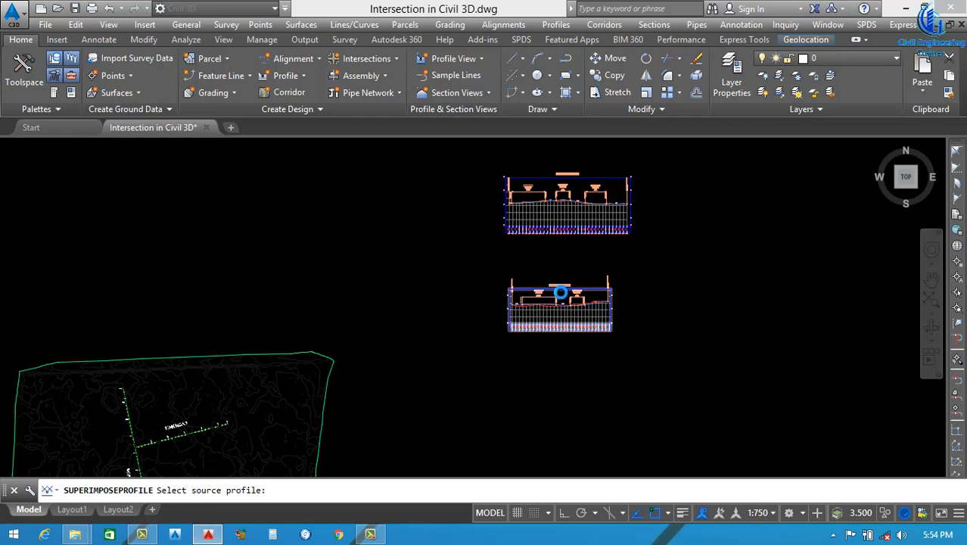
pyautogui.click(585, 399)
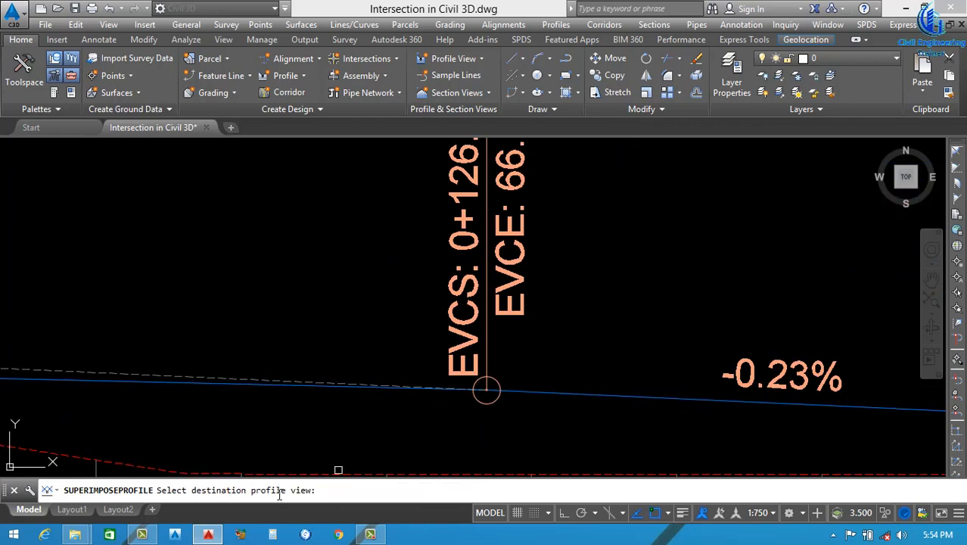
pyautogui.scroll(-6, 438, 401)
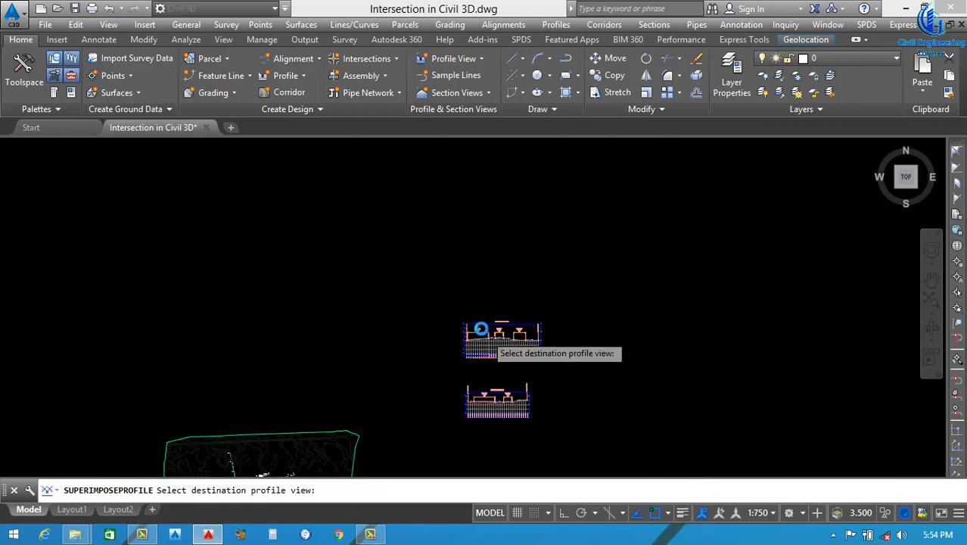
pyautogui.scroll(3, 471, 301)
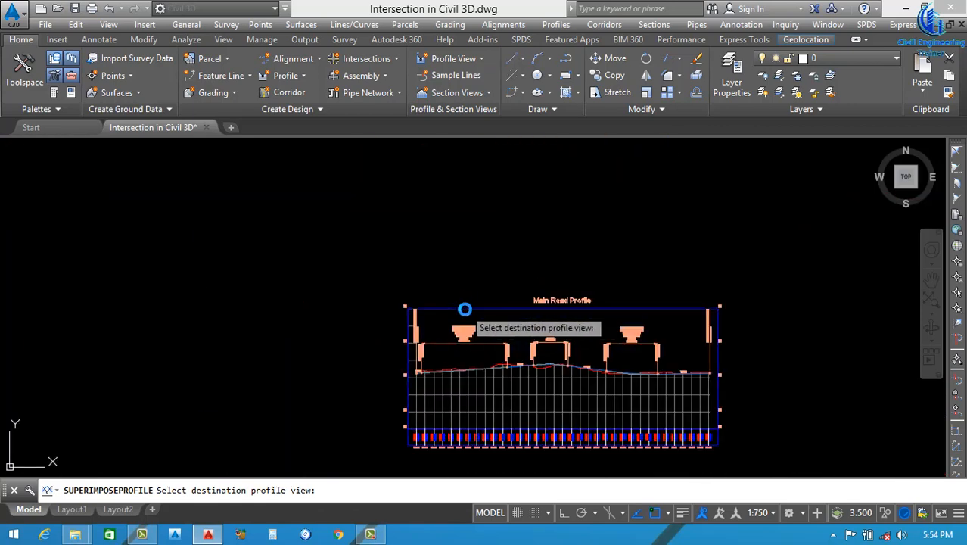
pyautogui.click(465, 309)
# Enable the start station 0+000.00 m and end station 0+276.32 m limits and finish superimposing the profile
pyautogui.click(222, 145)
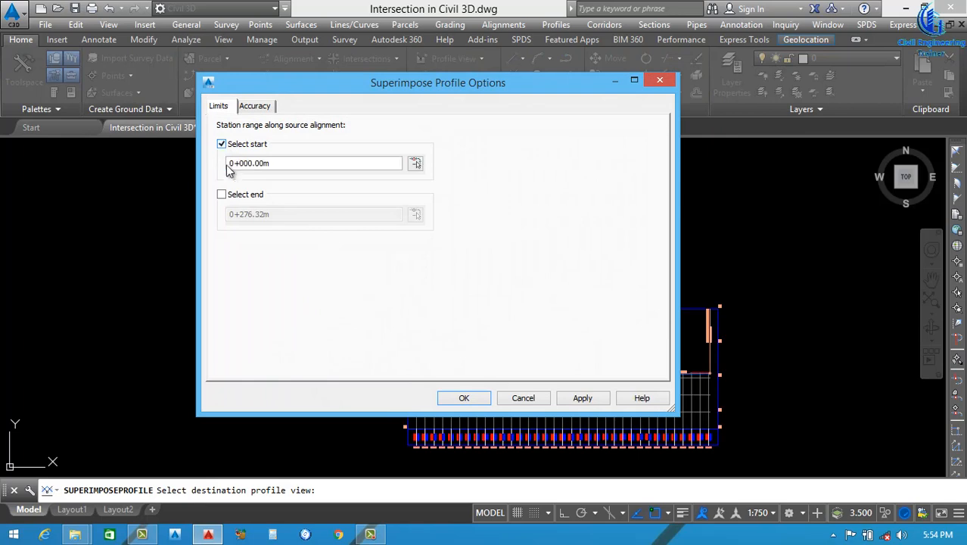
pyautogui.click(222, 196)
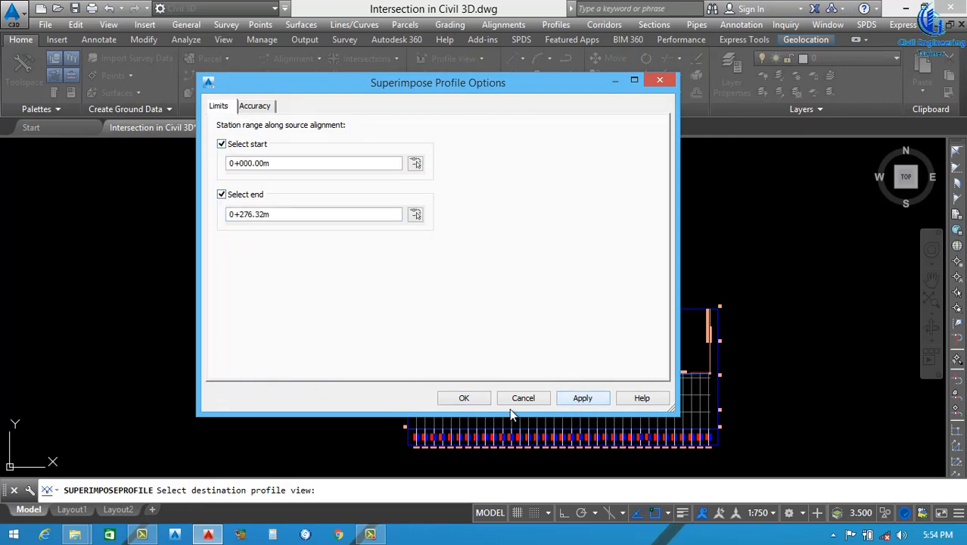
pyautogui.click(465, 399)
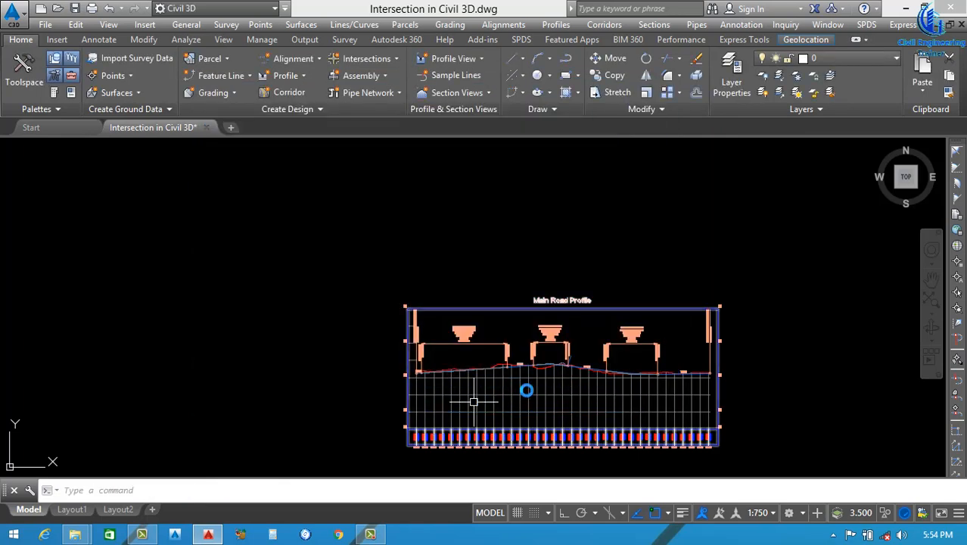
pyautogui.scroll(10, 617, 372)
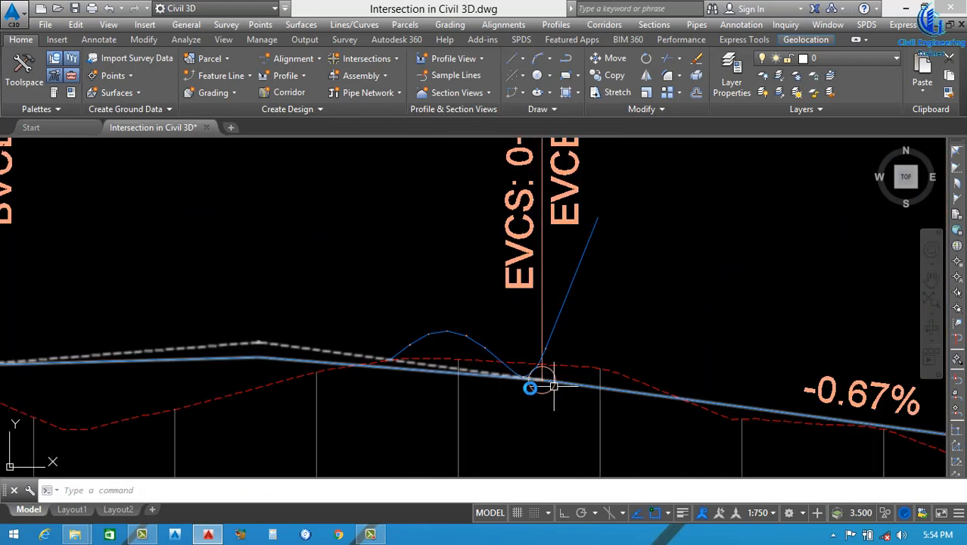
pyautogui.scroll(3, 416, 374)
pyautogui.scroll(-7, 590, 360)
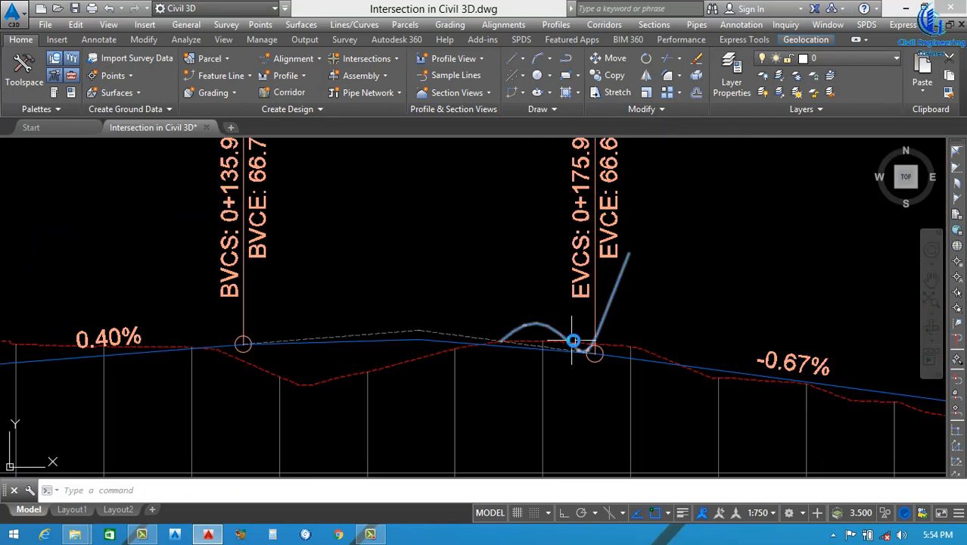
pyautogui.scroll(-10, 595, 311)
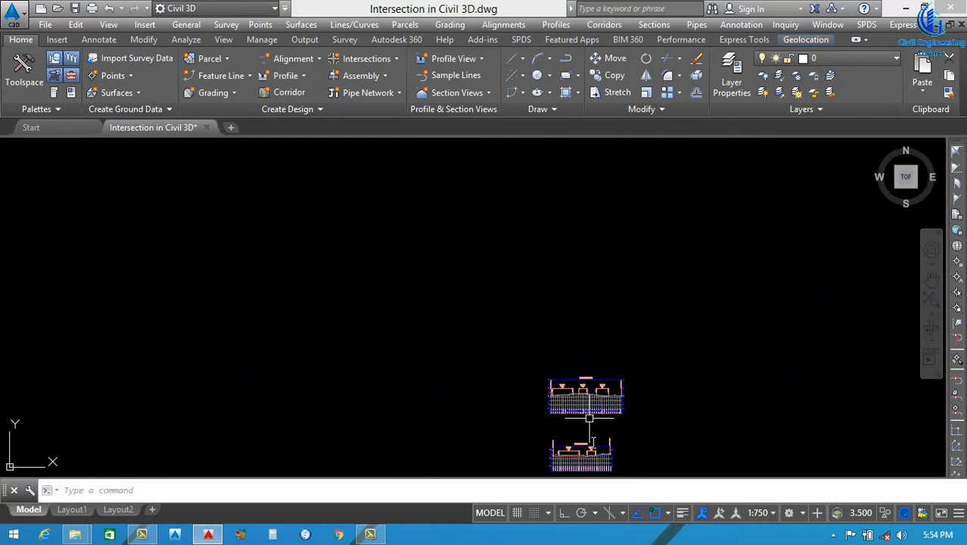
pyautogui.scroll(10, 592, 453)
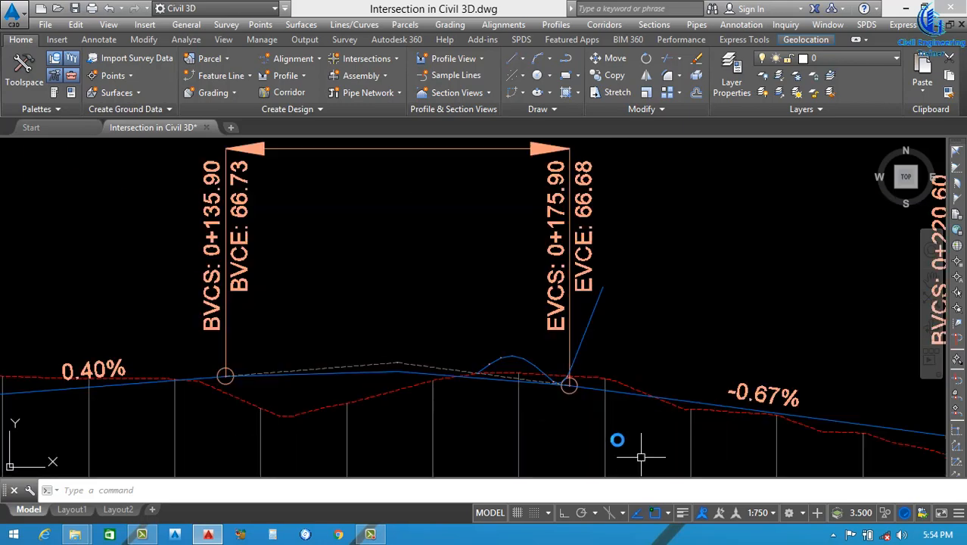
pyautogui.scroll(2, 519, 381)
pyautogui.scroll(-8, 609, 341)
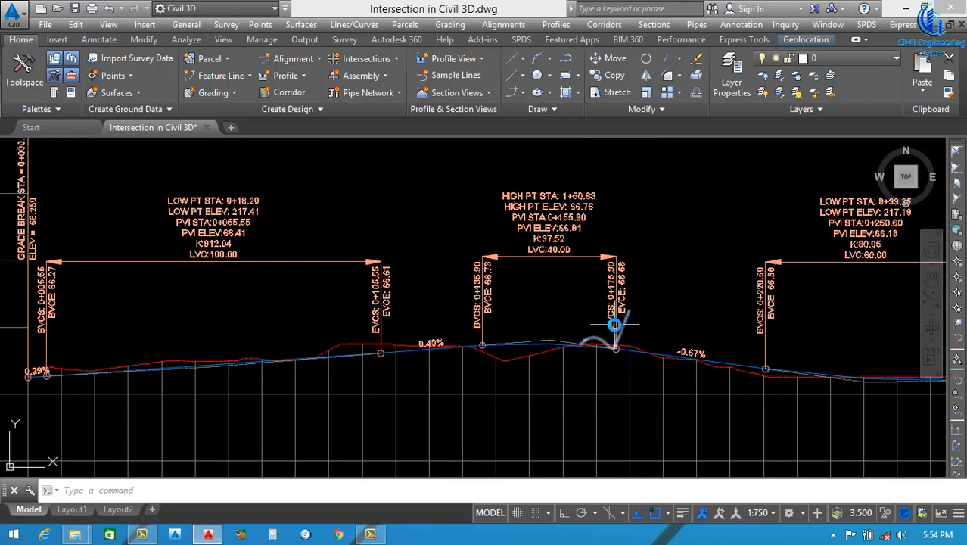
pyautogui.scroll(-8, 605, 333)
pyautogui.moveTo(421, 454)
pyautogui.mouseDown(button='middle')
pyautogui.moveTo(475, 380)
pyautogui.moveTo(538, 344)
pyautogui.mouseUp(button='middle')
pyautogui.scroll(4, 468, 376)
pyautogui.scroll(5, 462, 337)
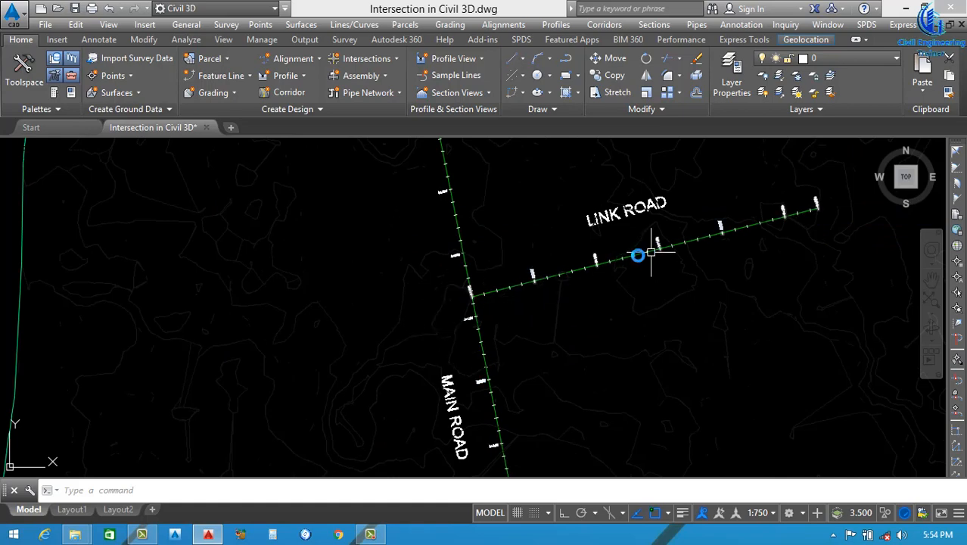
pyautogui.scroll(-8, 620, 275)
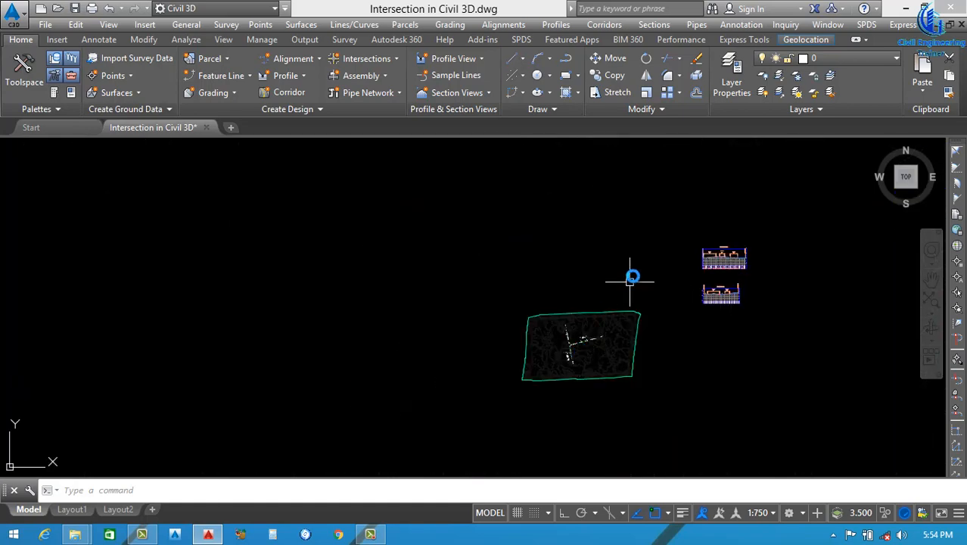
# Check the start of Link Road's superimposed profile against Main Road's P.G.L, and inspect the junction at Link Road's station 0+000 in plan
pyautogui.scroll(10, 719, 255)
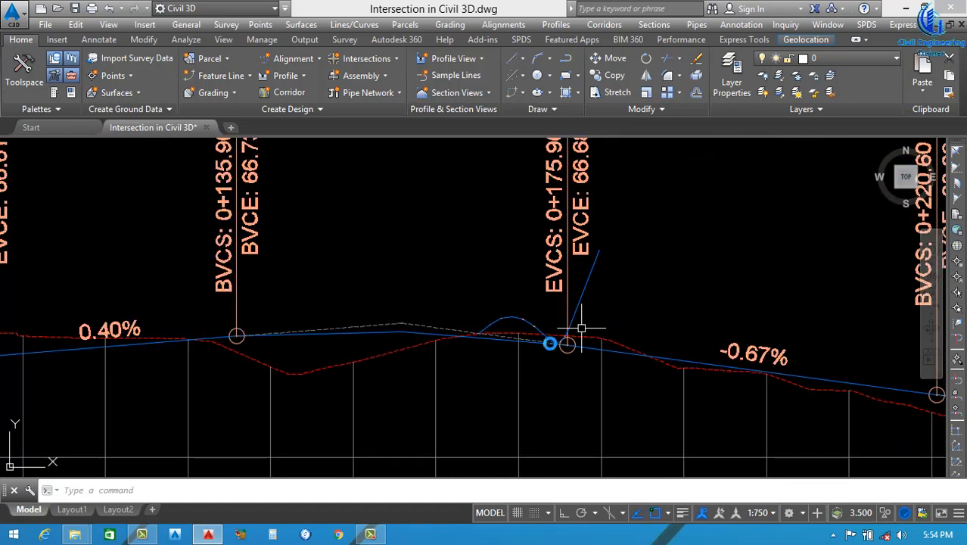
pyautogui.scroll(6, 533, 344)
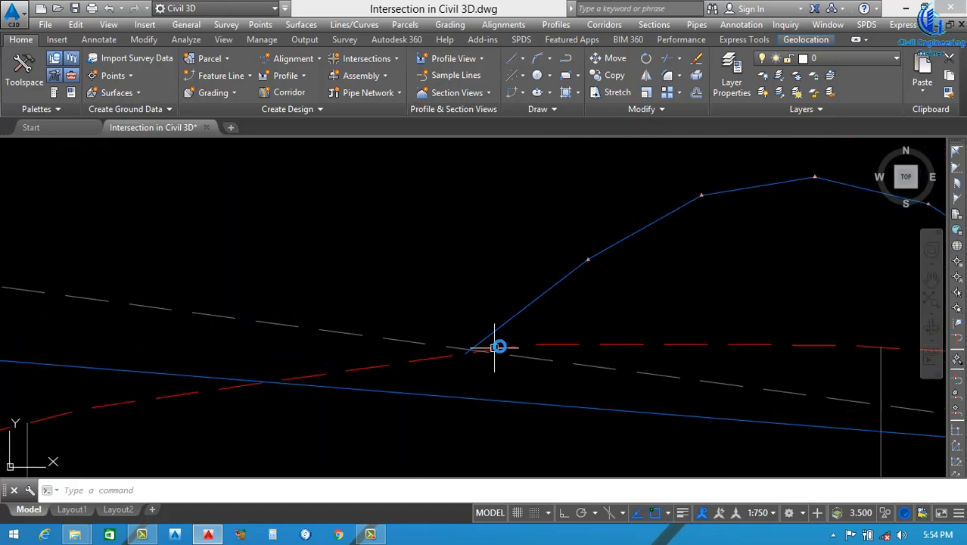
pyautogui.scroll(4, 460, 354)
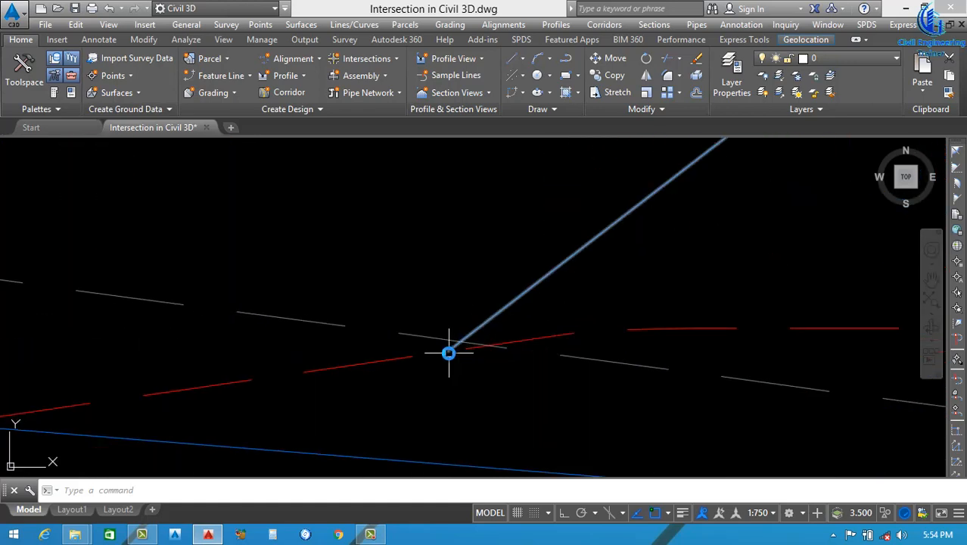
pyautogui.scroll(-3, 449, 353)
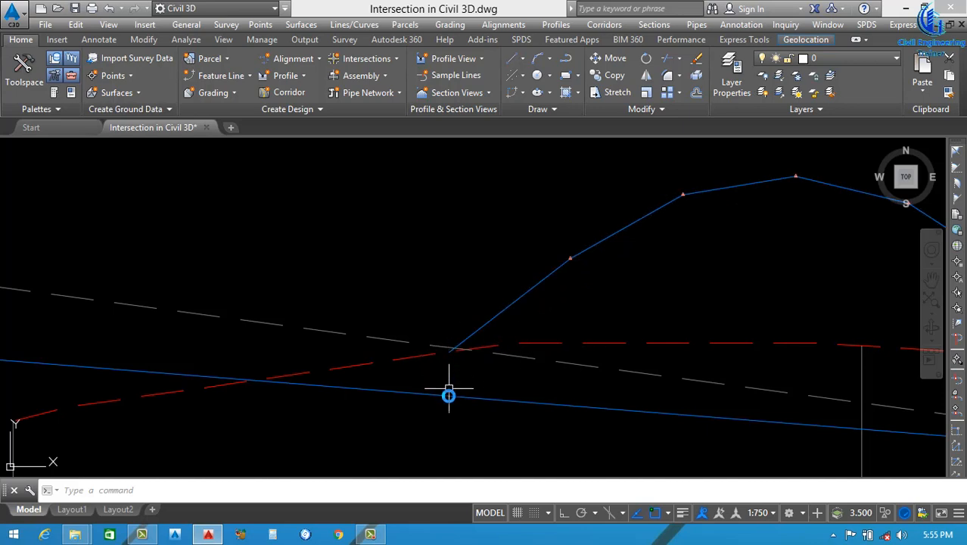
pyautogui.scroll(-10, 444, 400)
pyautogui.scroll(-8, 562, 324)
pyautogui.scroll(6, 347, 426)
pyautogui.scroll(7, 347, 425)
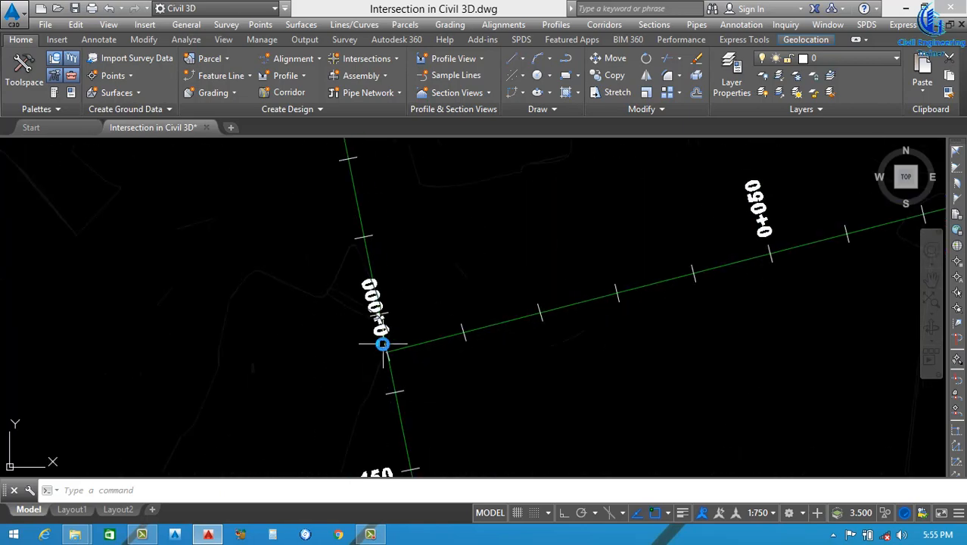
pyautogui.scroll(3, 383, 344)
pyautogui.scroll(-2, 417, 375)
pyautogui.scroll(3, 421, 378)
pyautogui.scroll(2, 408, 380)
pyautogui.scroll(-1, 492, 359)
pyautogui.scroll(-3, 496, 359)
pyautogui.scroll(-3, 484, 346)
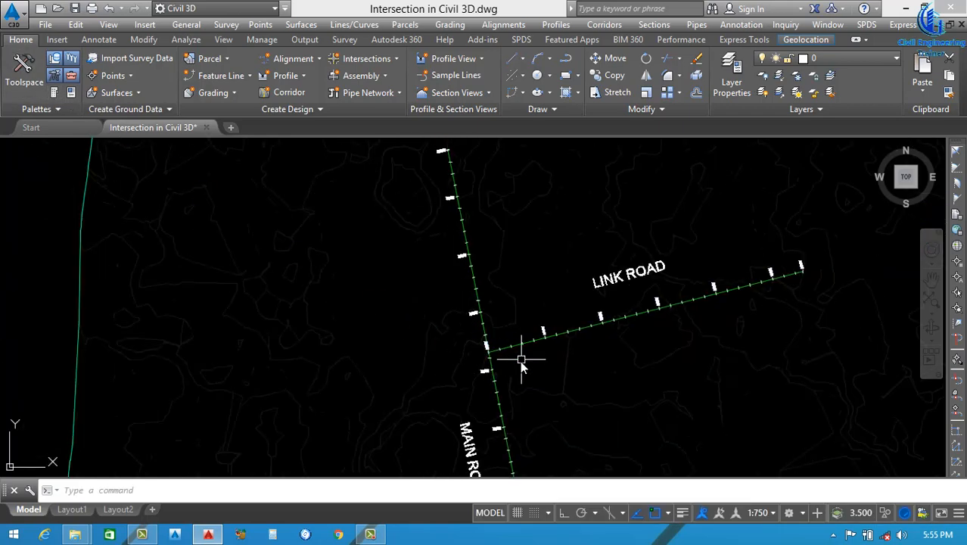
# Add a Station Offset - Fixed Point label to the Main Road alignment at its junction with the Link Road
pyautogui.scroll(3, 512, 366)
pyautogui.click(423, 360)
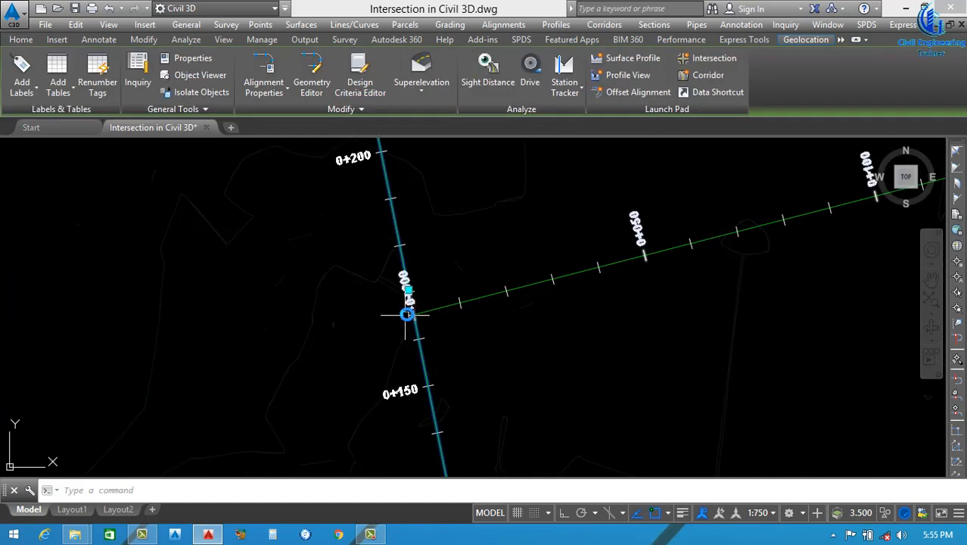
pyautogui.click(33, 95)
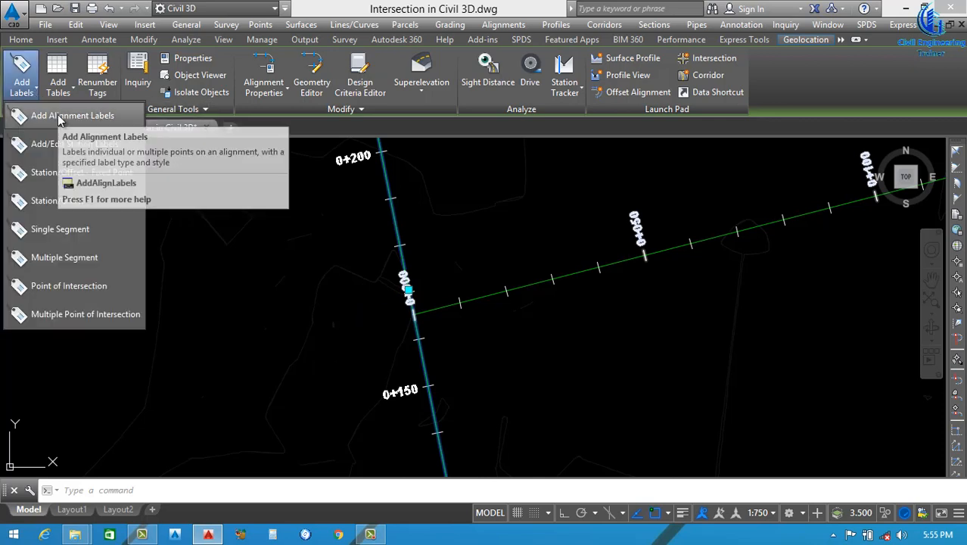
pyautogui.click(60, 118)
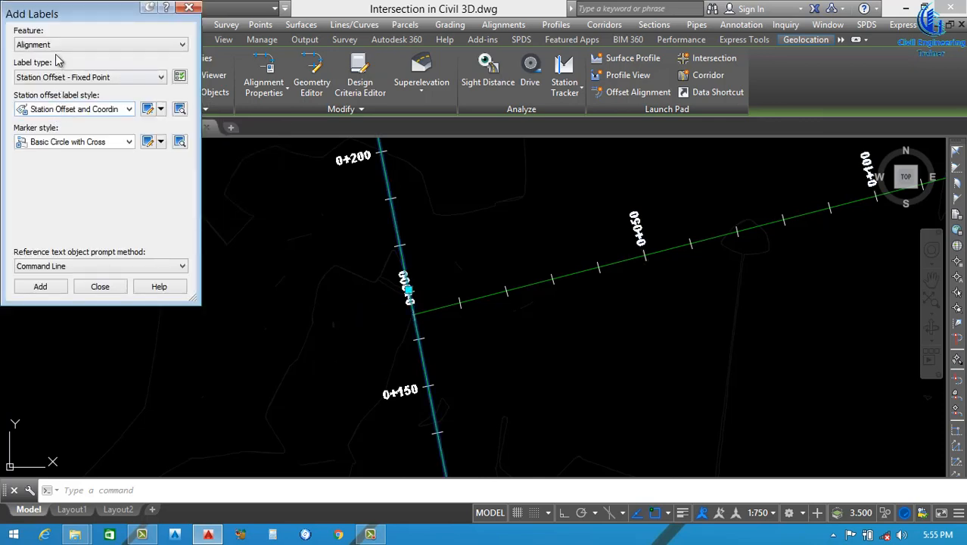
pyautogui.click(40, 287)
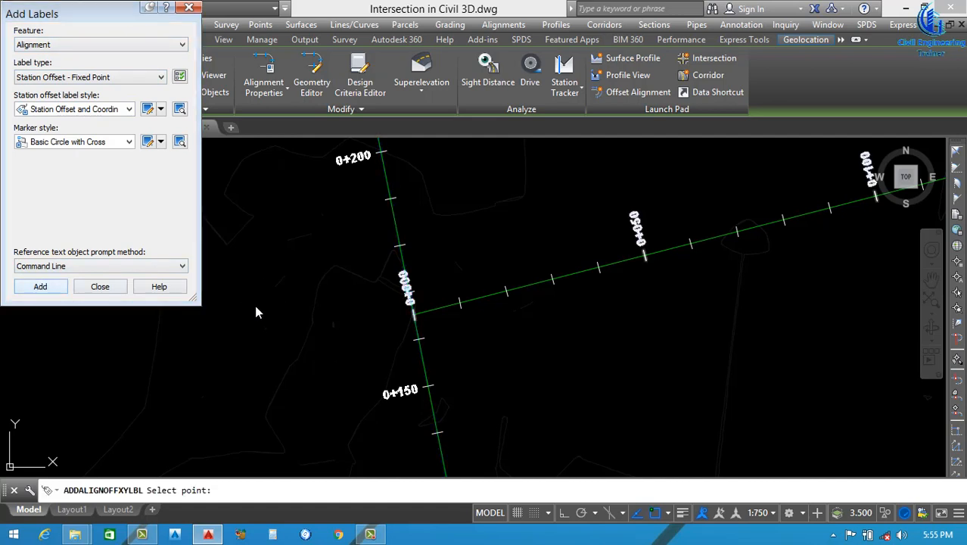
pyautogui.scroll(4, 421, 324)
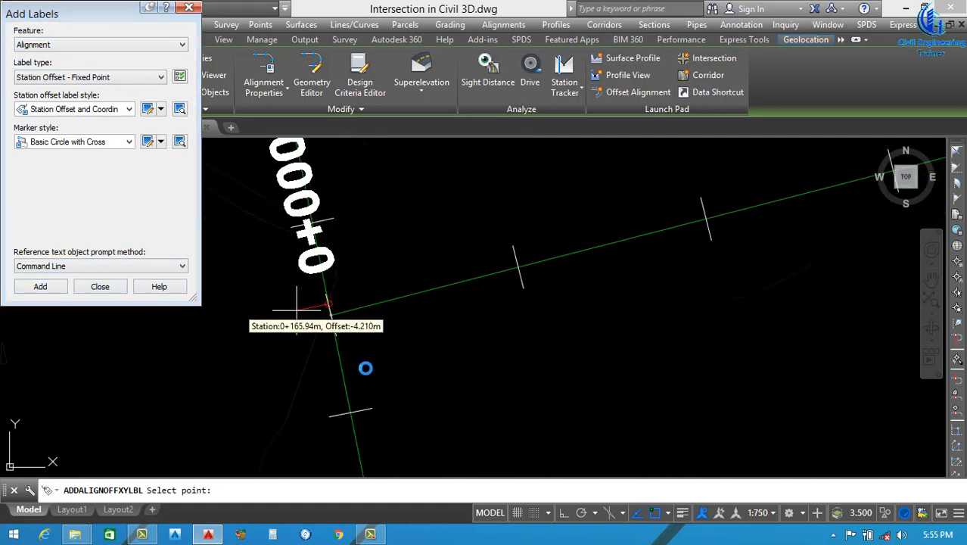
pyautogui.scroll(5, 325, 333)
pyautogui.scroll(5, 415, 300)
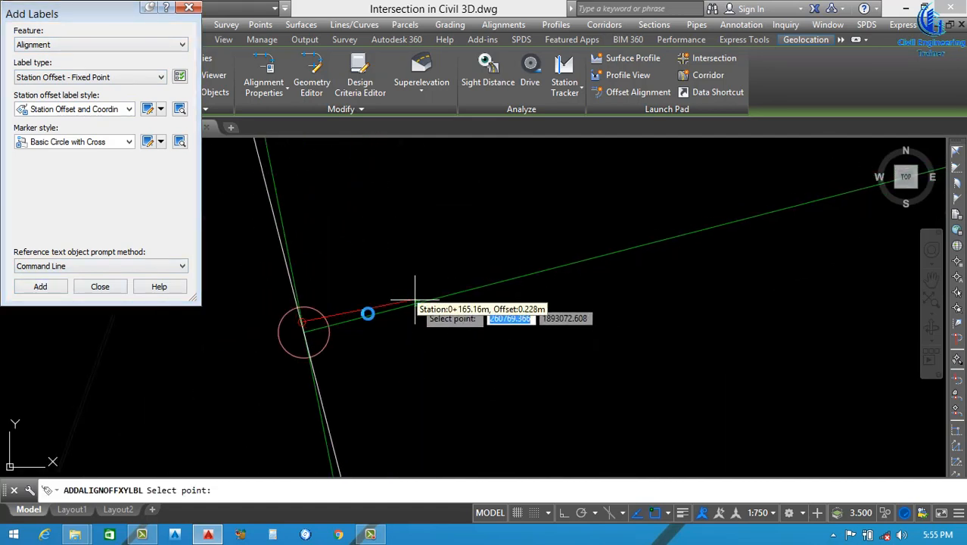
pyautogui.scroll(2, 415, 332)
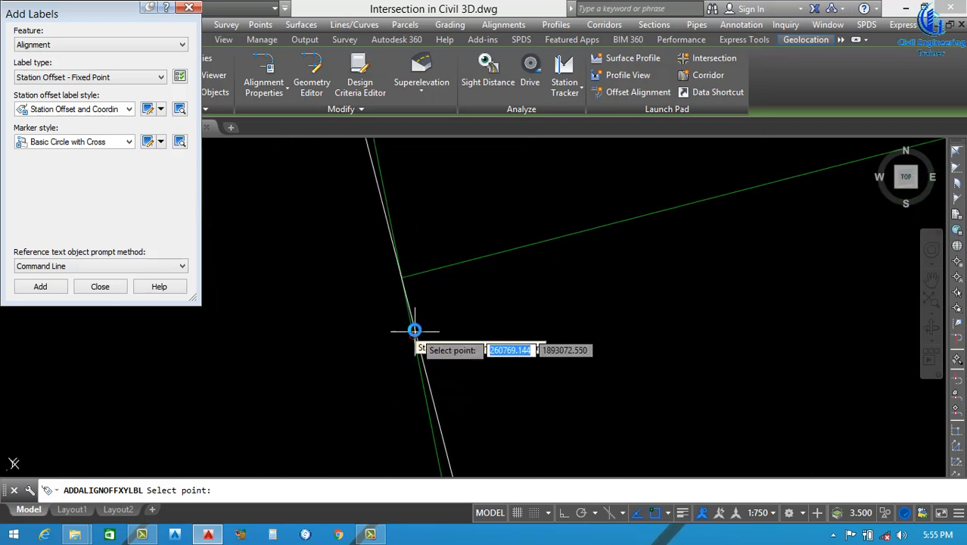
pyautogui.click(401, 277)
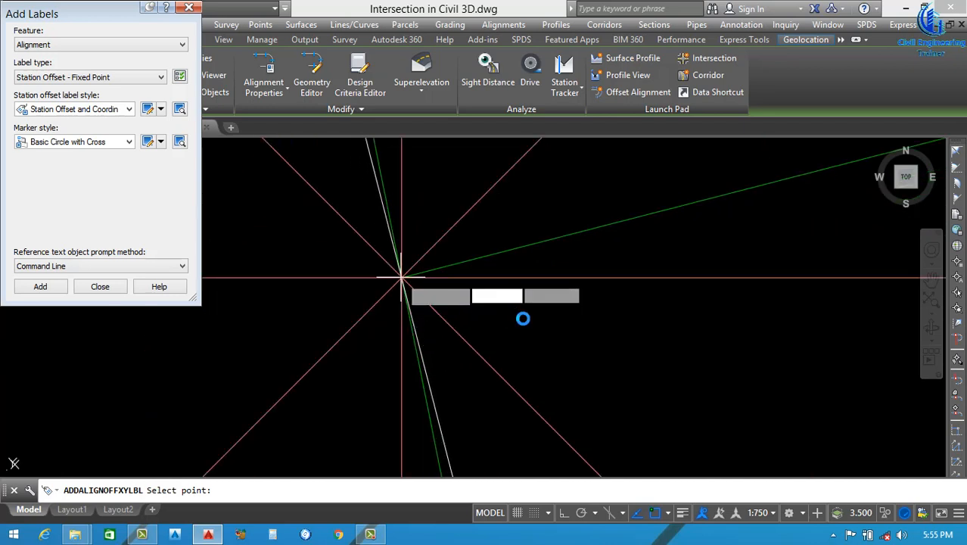
pyautogui.scroll(-10, 524, 319)
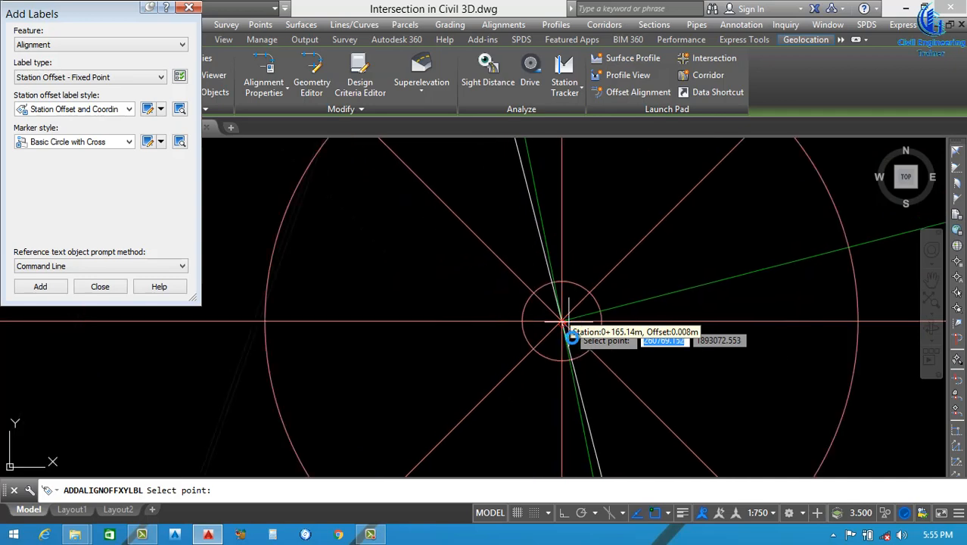
pyautogui.scroll(-7, 577, 342)
pyautogui.scroll(-1, 328, 243)
pyautogui.press('Escape')
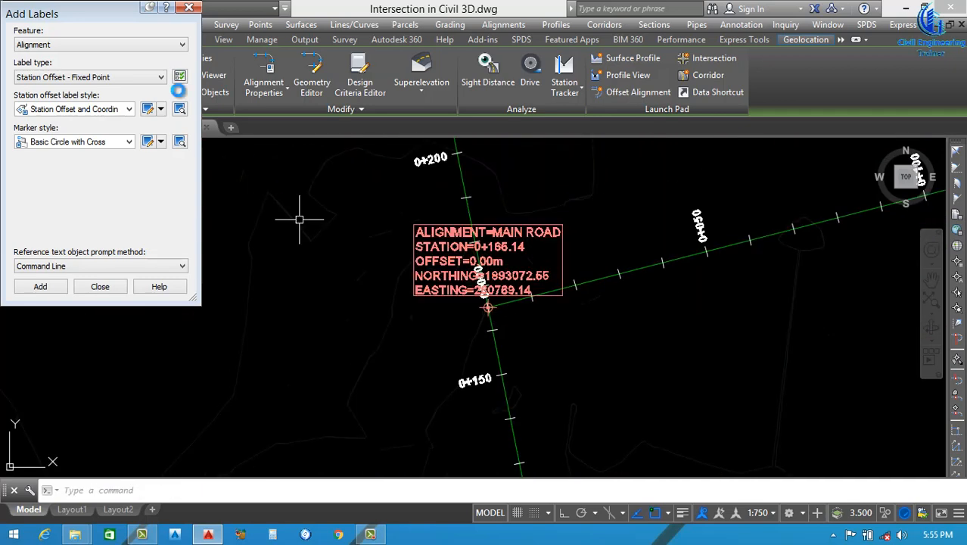
pyautogui.click(189, 9)
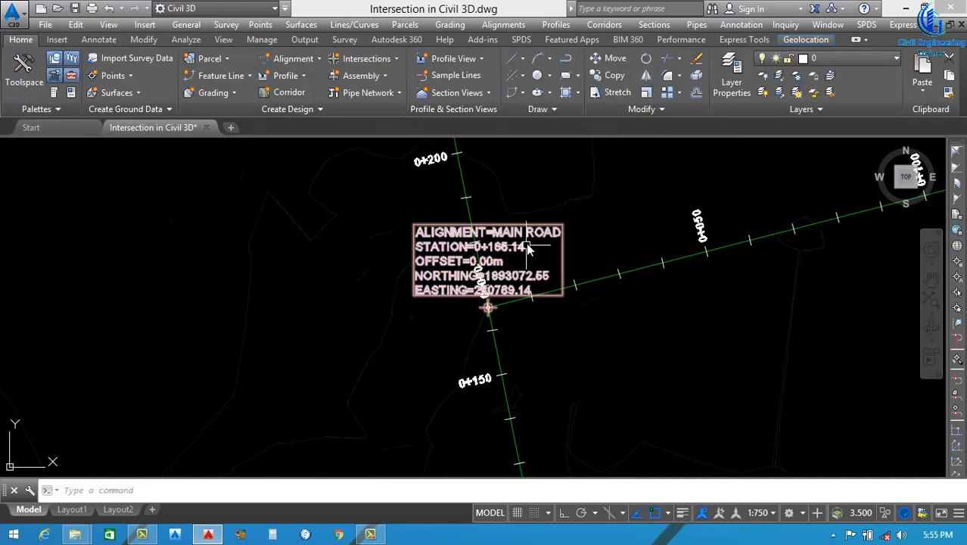
# Move the new station offset label clear of the alignments, to the west of the junction, with its leader on the junction point
pyautogui.scroll(3, 515, 254)
pyautogui.click(472, 268)
pyautogui.click(464, 336)
pyautogui.click(326, 249)
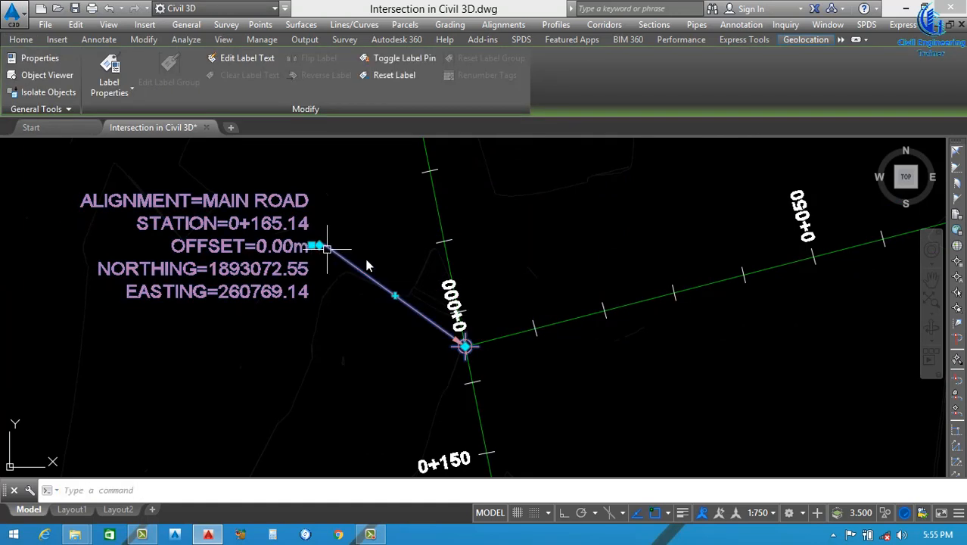
pyautogui.scroll(-5, 340, 260)
pyautogui.scroll(5, 372, 253)
pyautogui.press('Escape')
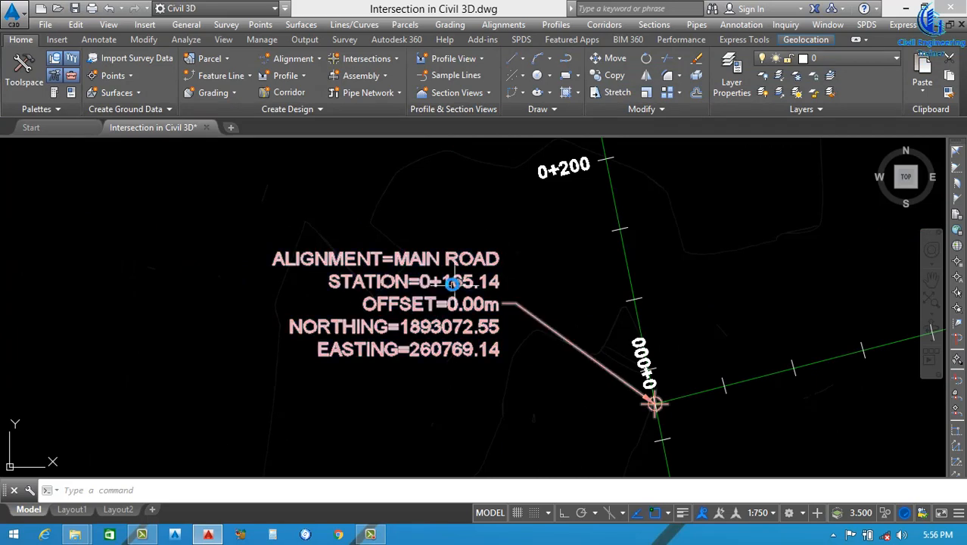
pyautogui.scroll(-4, 455, 281)
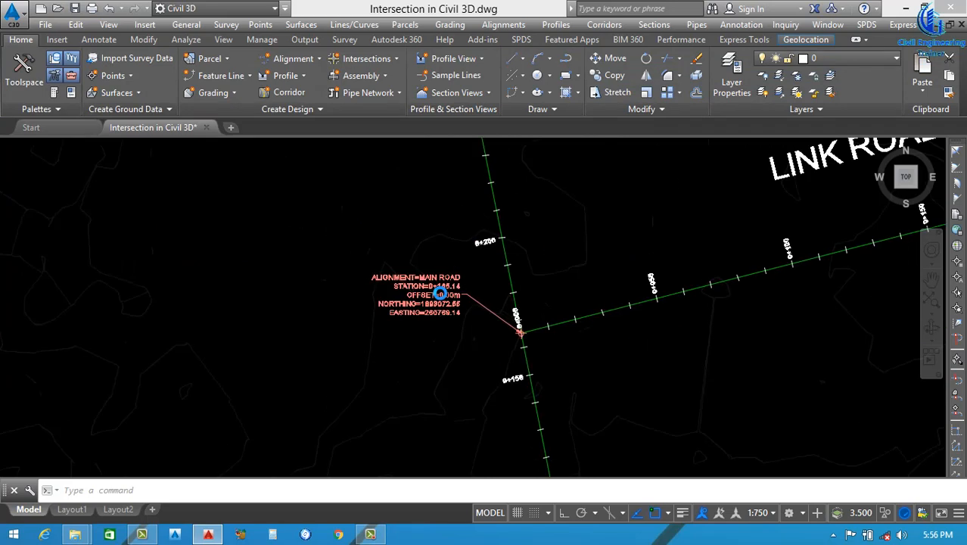
pyautogui.scroll(2, 458, 303)
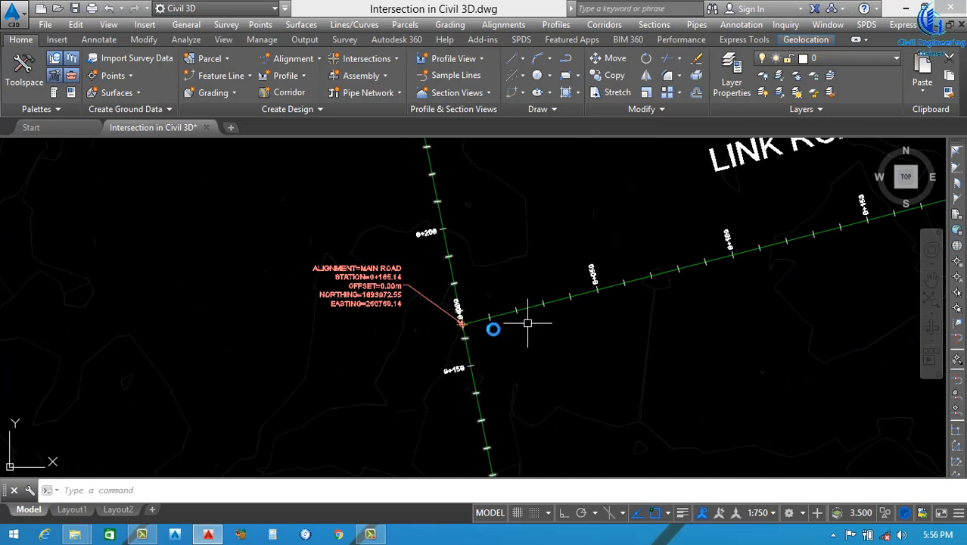
pyautogui.scroll(2, 464, 325)
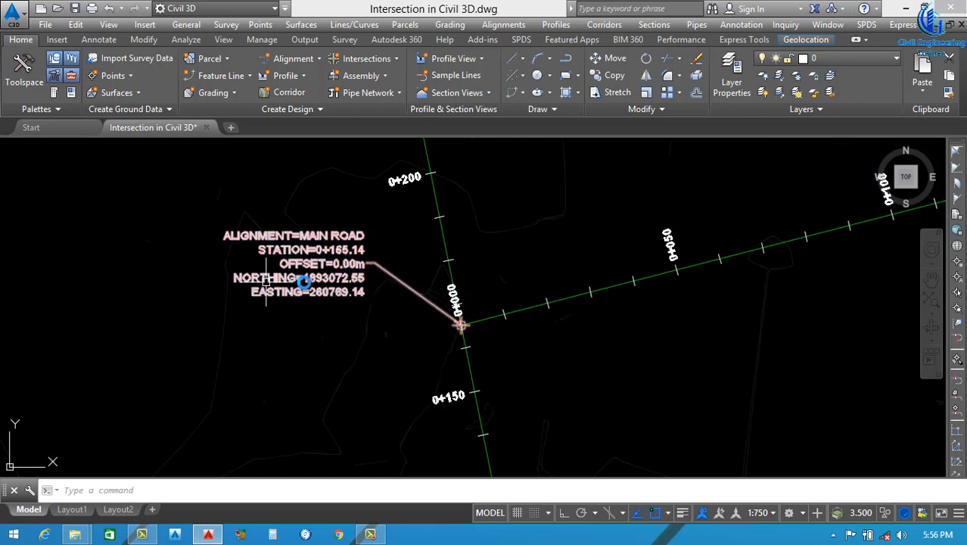
pyautogui.scroll(2, 362, 299)
pyautogui.scroll(-4, 360, 295)
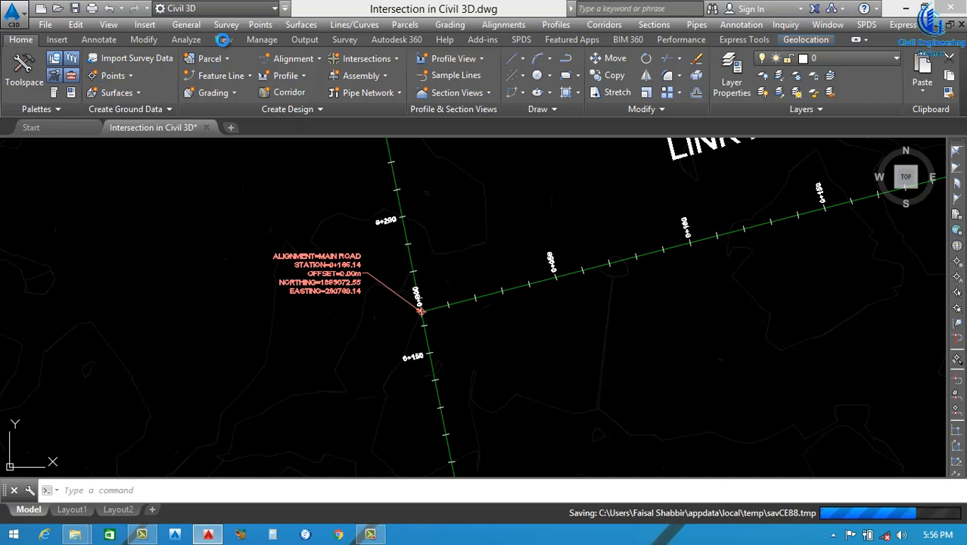
# Start creating an intersection at the point where the Link Road meets the Main Road
pyautogui.click(396, 61)
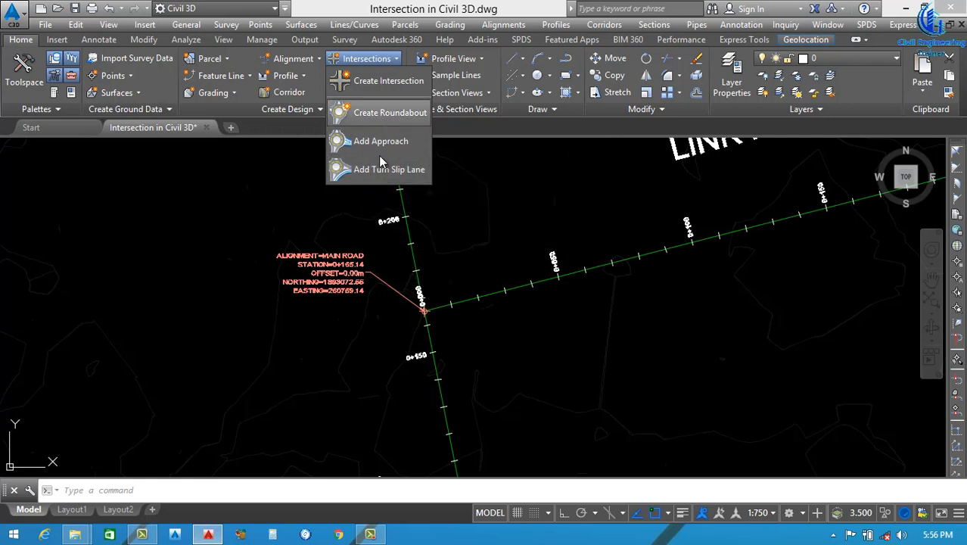
pyautogui.click(381, 82)
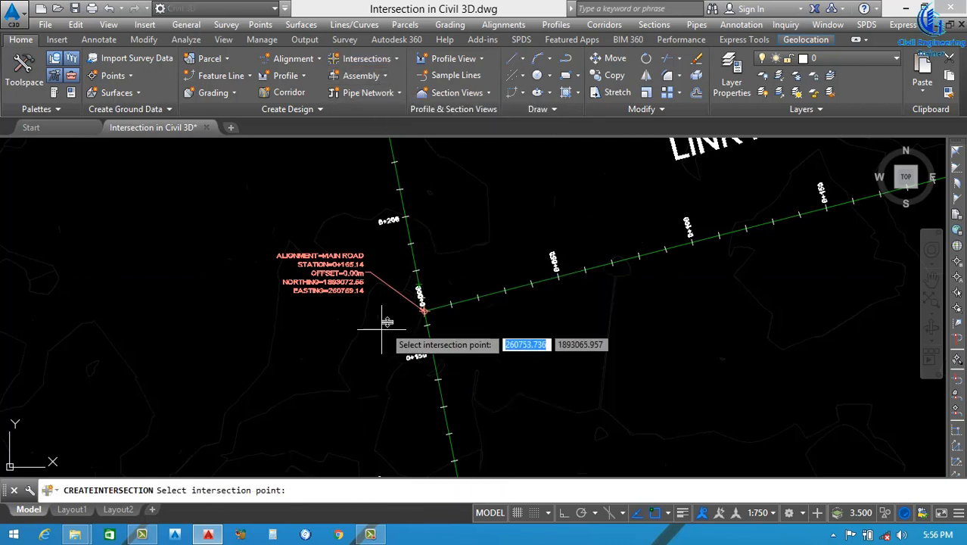
pyautogui.scroll(5, 424, 311)
pyautogui.scroll(4, 410, 323)
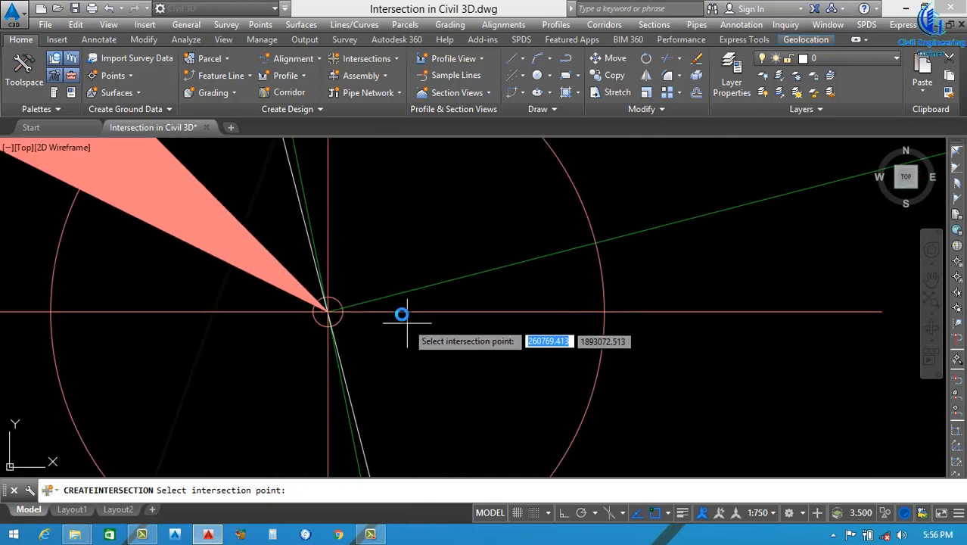
pyautogui.scroll(2, 321, 296)
pyautogui.scroll(2, 351, 338)
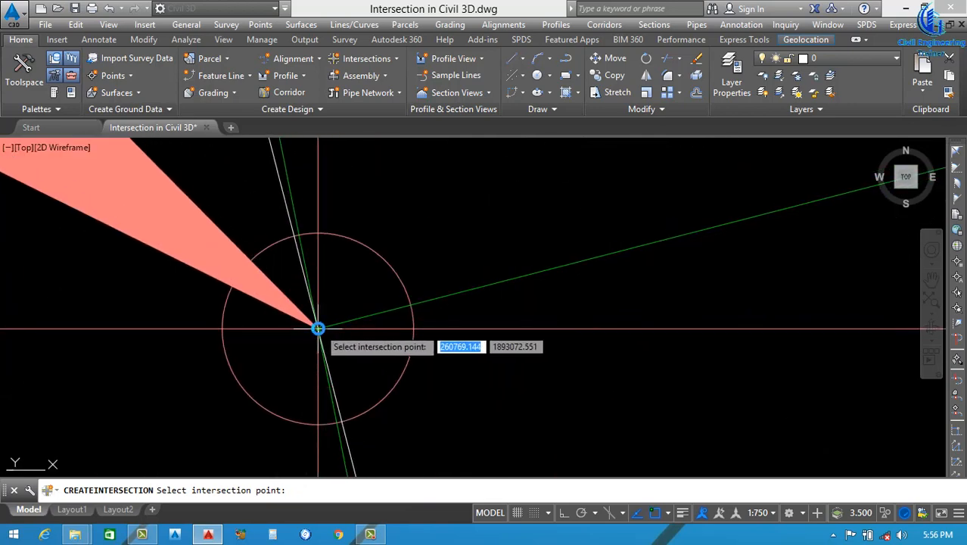
pyautogui.click(315, 327)
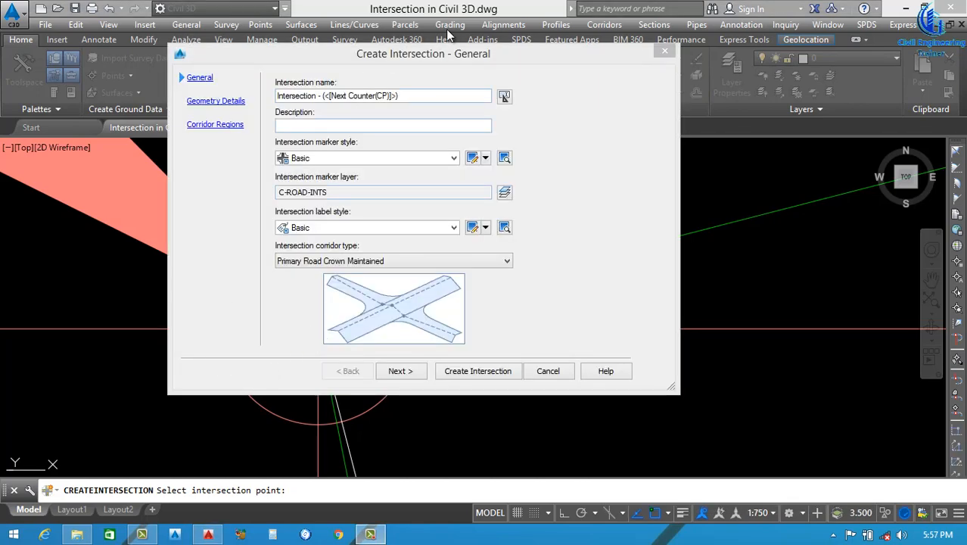
# Name the intersection J-T-25
pyautogui.moveTo(452, 50); pyautogui.dragTo(521, 65)
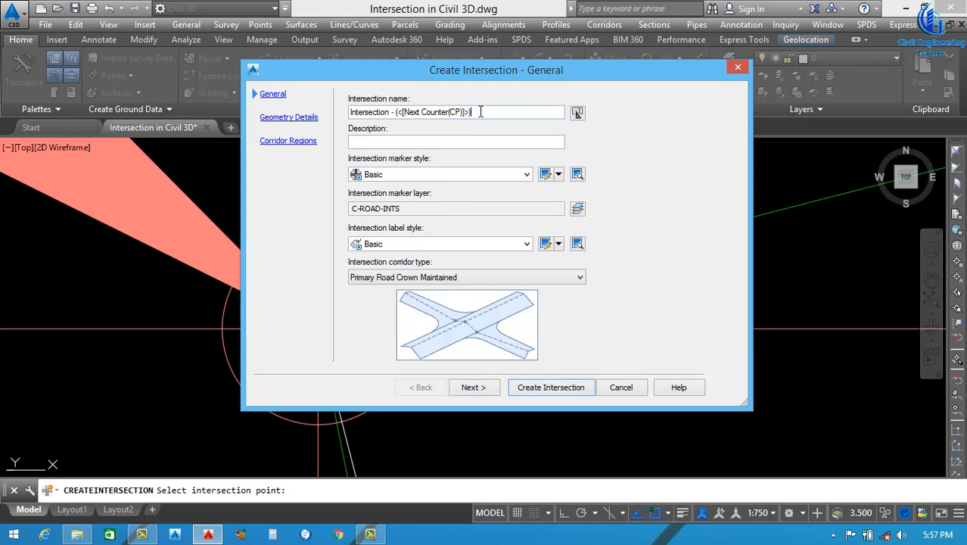
pyautogui.moveTo(328, 128); pyautogui.dragTo(327, 128)
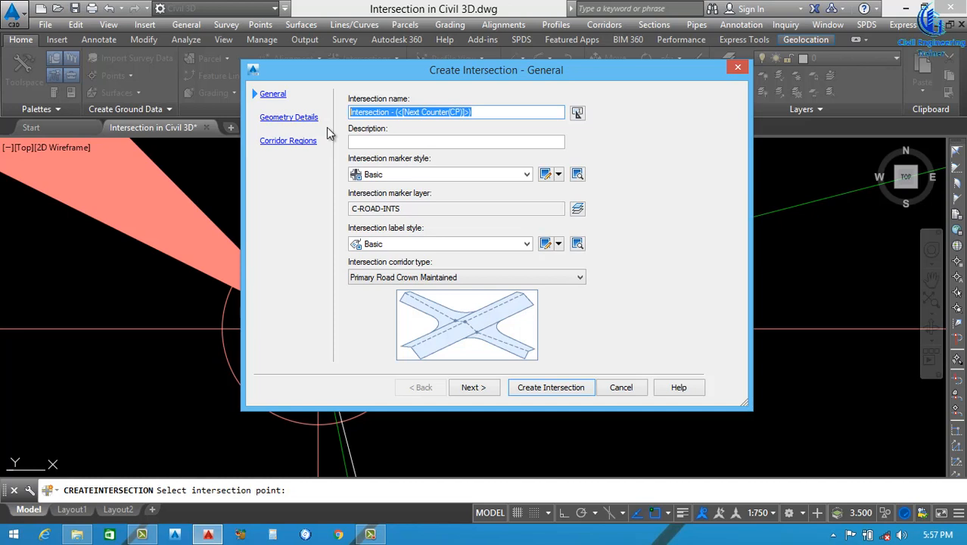
pyautogui.press('BackSpace')
pyautogui.write('I-T-')
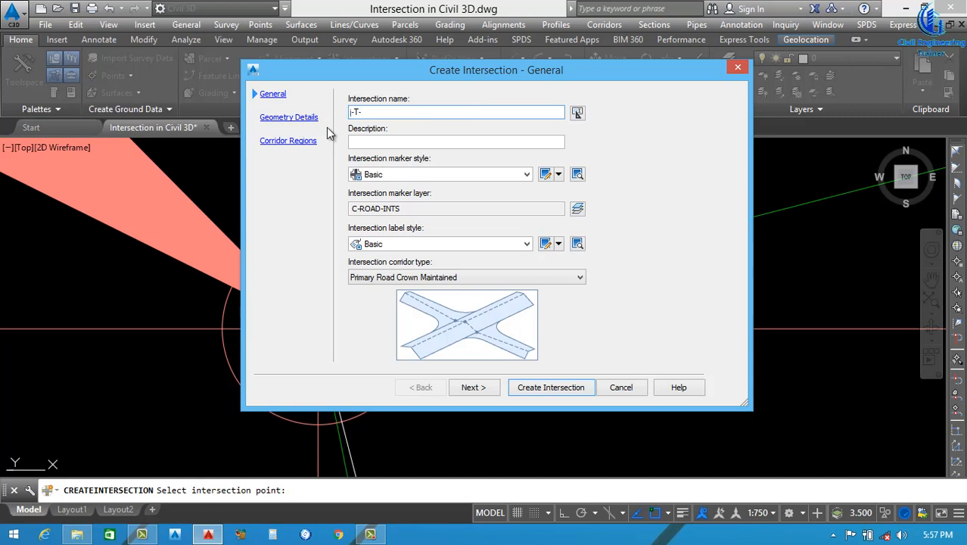
pyautogui.write('25')
pyautogui.moveTo(375, 112); pyautogui.dragTo(320, 129)
pyautogui.press('BackSpace')
pyautogui.write('I-T-25')
pyautogui.hotkey('ctrl', 'a')
pyautogui.write('J')
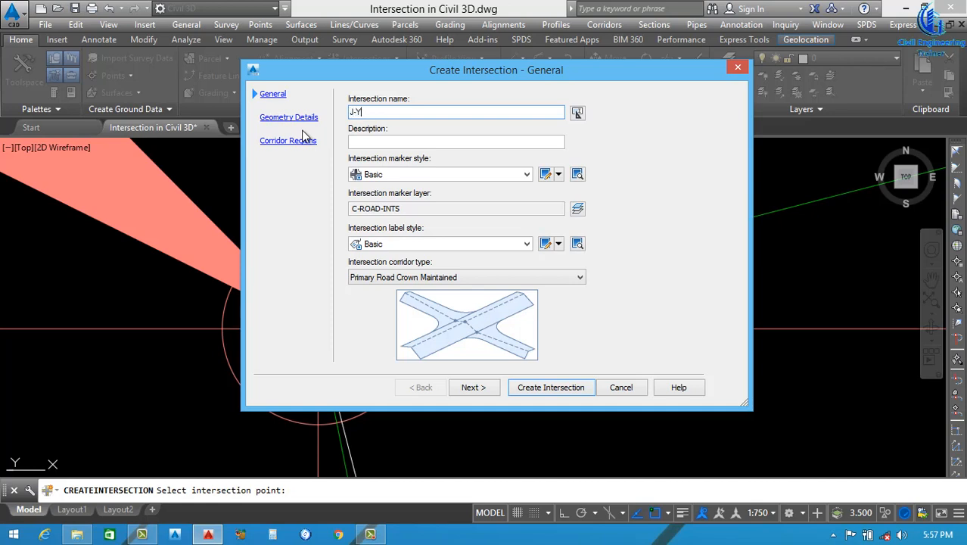
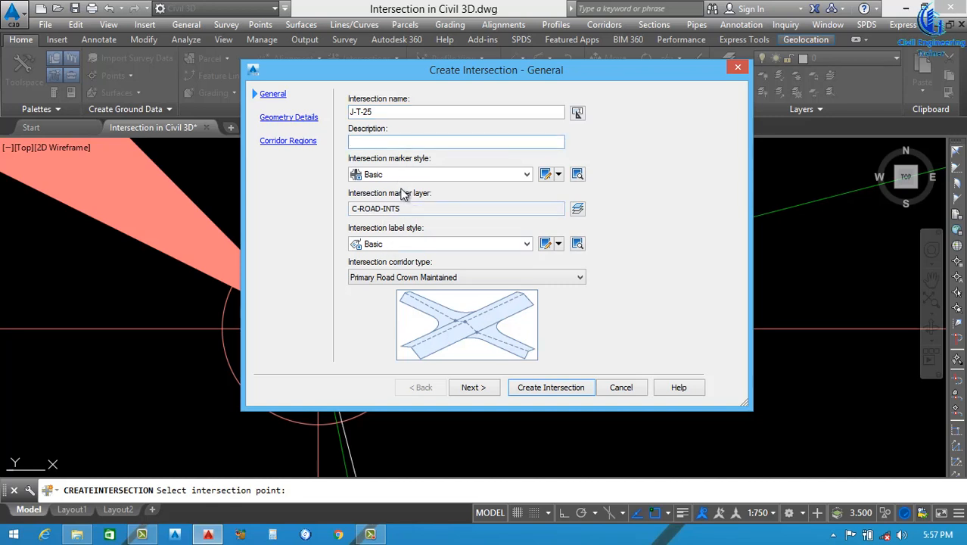
pyautogui.press('Tab')
# Set the intersection label style to Basic, preview All Crowns Maintained, and choose Primary Road Crown Maintained as the corridor type
pyautogui.click(401, 244)
pyautogui.click(429, 259)
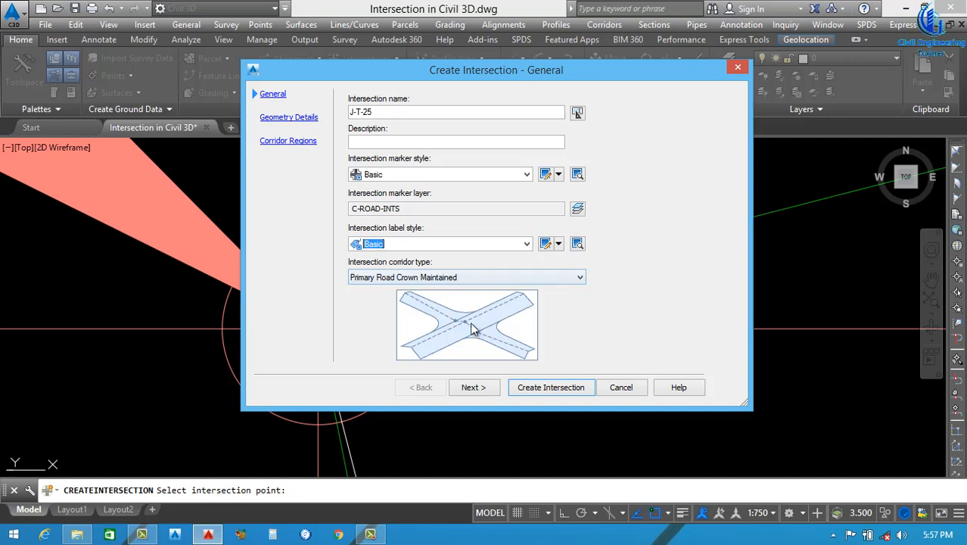
pyautogui.click(577, 277)
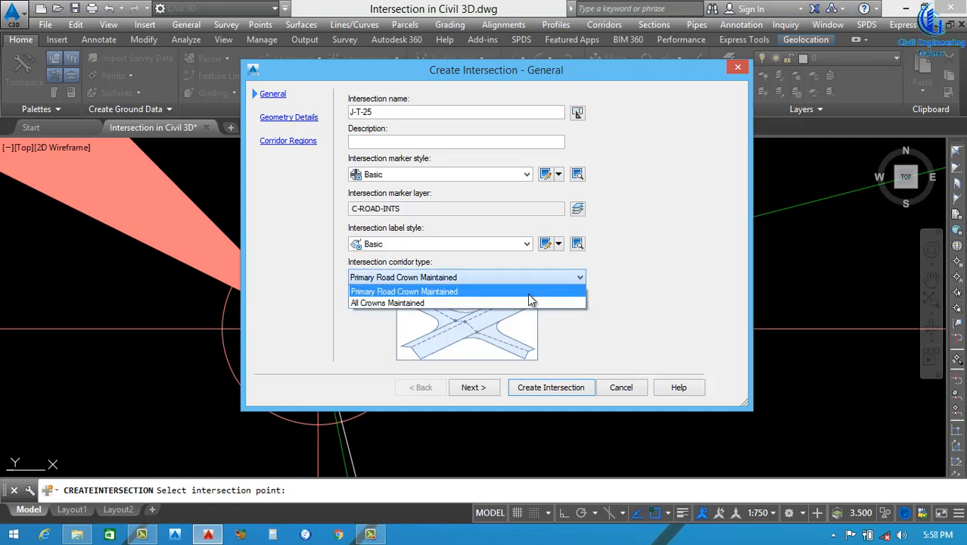
pyautogui.click(424, 303)
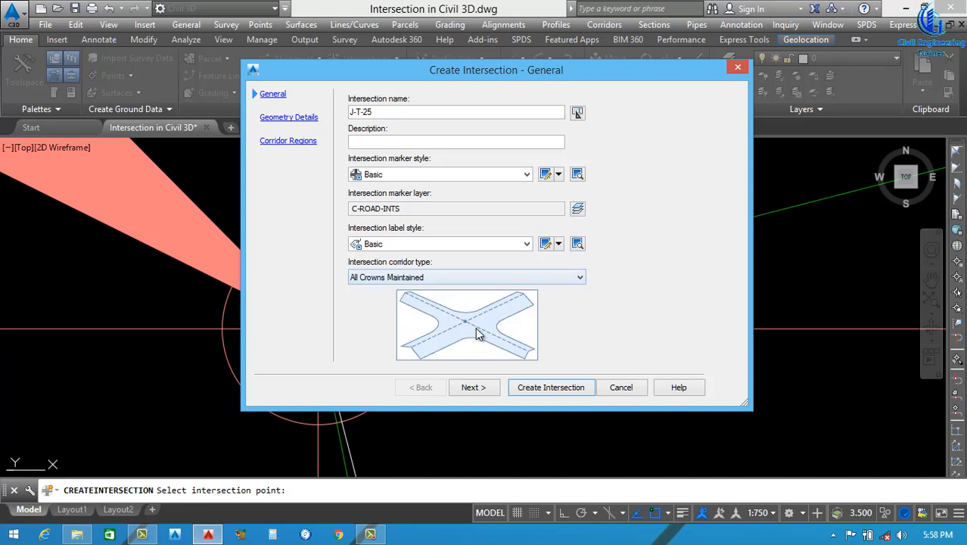
pyautogui.click(560, 280)
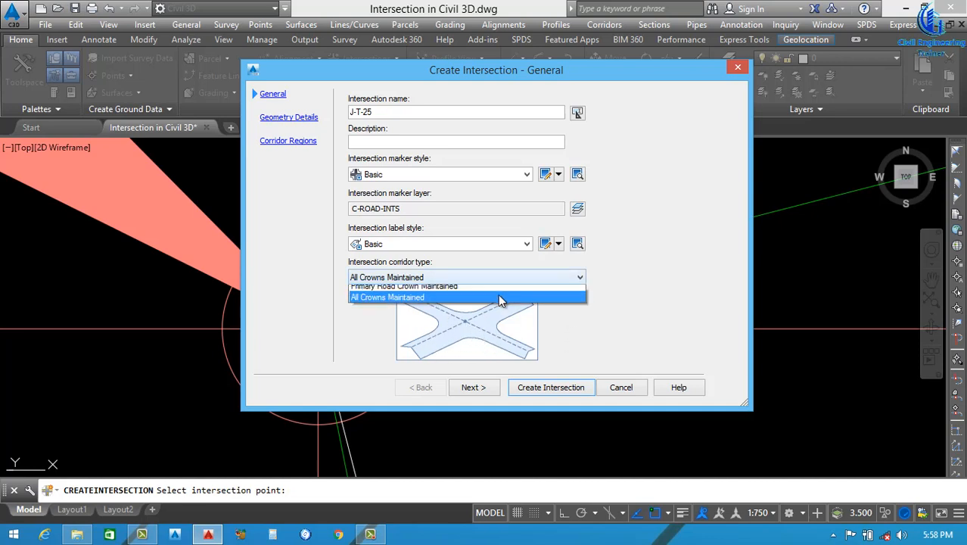
pyautogui.click(433, 290)
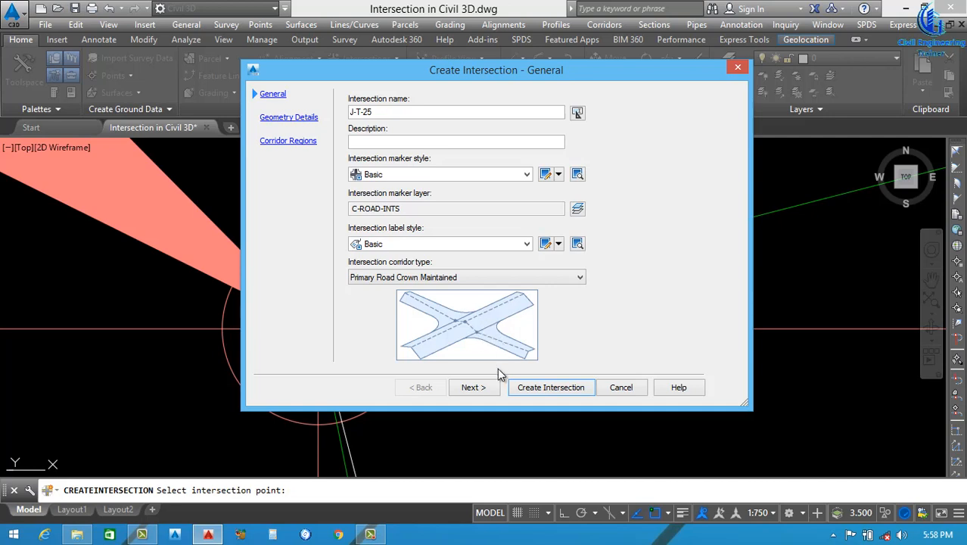
# In the intersection's geometry details, set the left and right offset values of the primary Main Road to 7.5 m
pyautogui.click(470, 388)
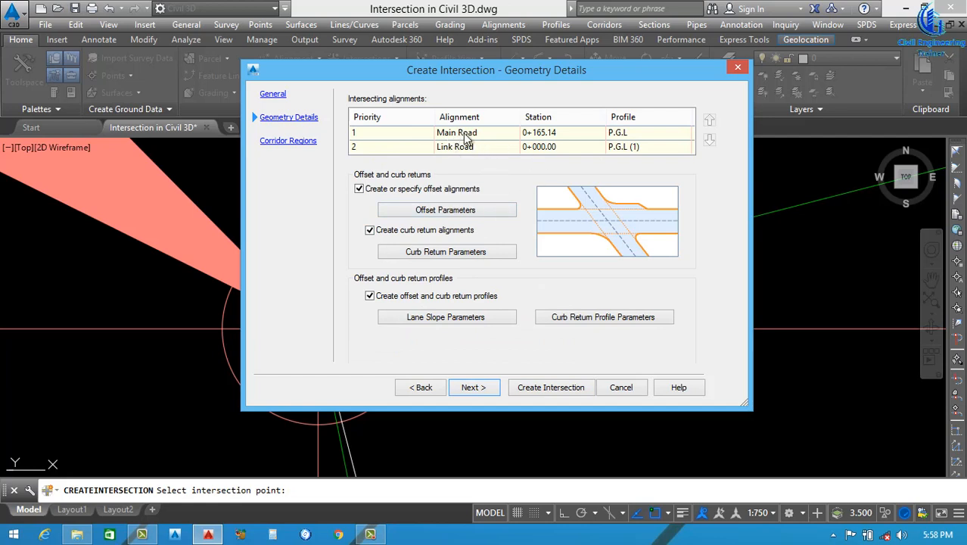
pyautogui.click(452, 212)
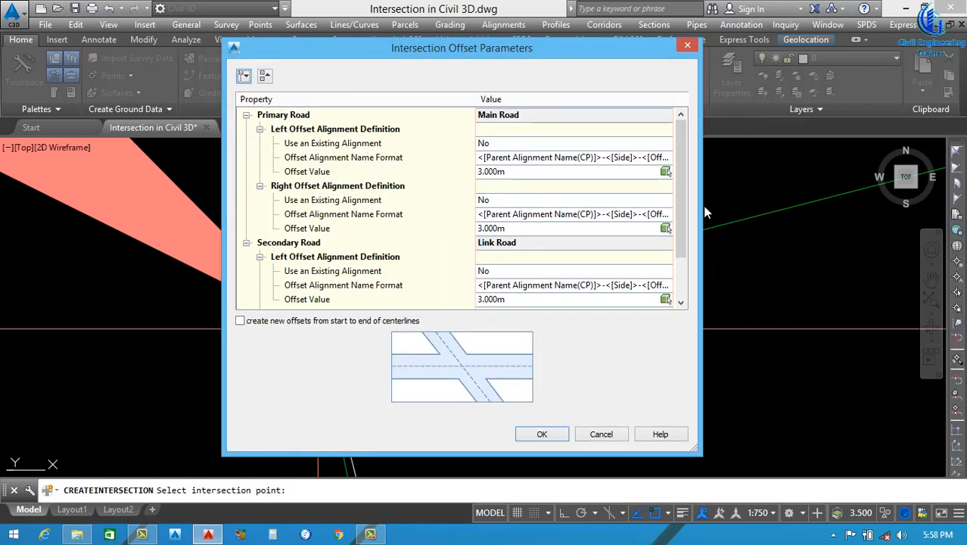
pyautogui.moveTo(702, 209); pyautogui.dragTo(736, 209)
pyautogui.scroll(-1, 713, 162)
pyautogui.scroll(1, 713, 158)
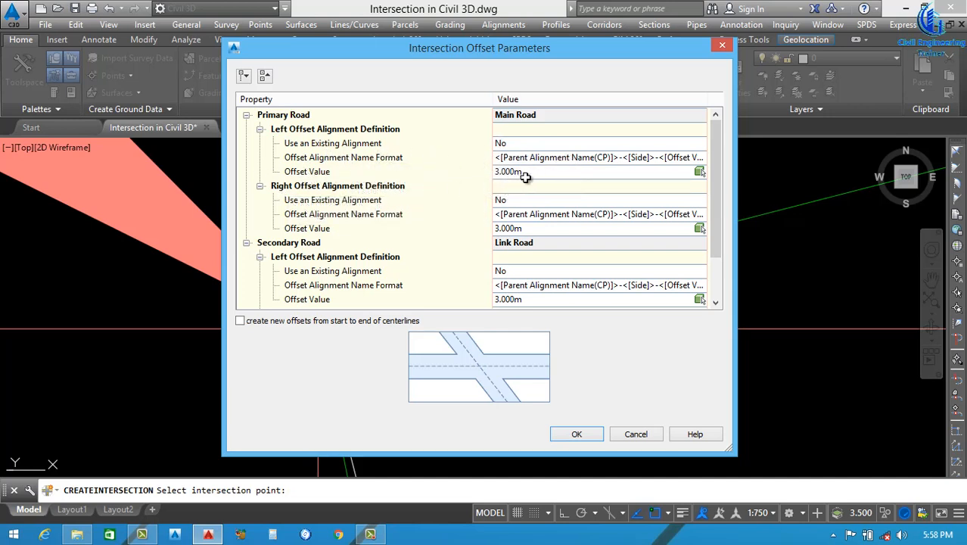
pyautogui.click(525, 174)
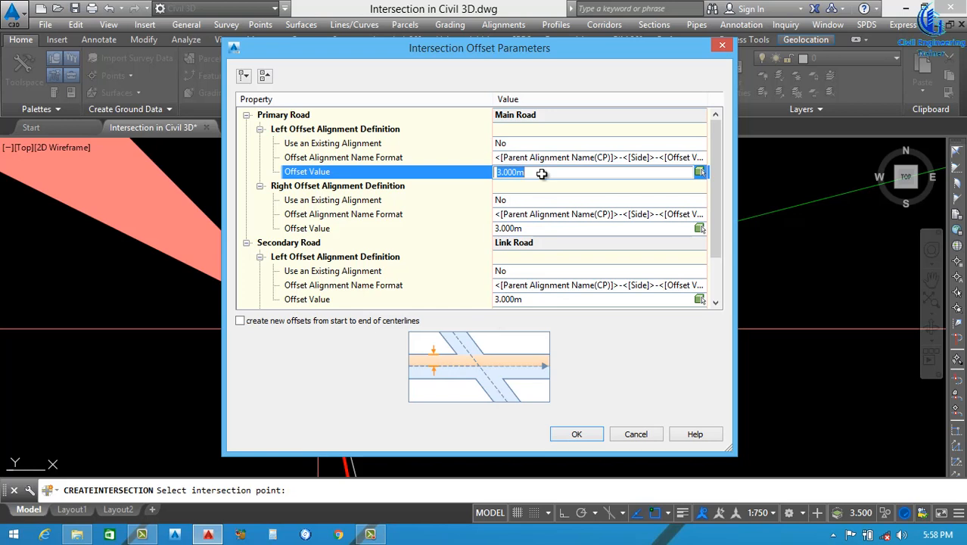
pyautogui.write('7.5')
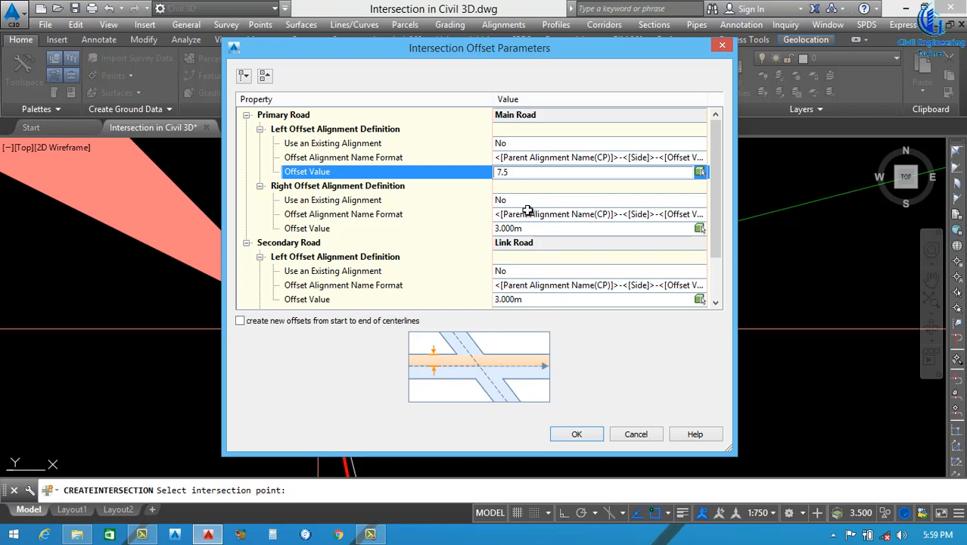
pyautogui.click(719, 197)
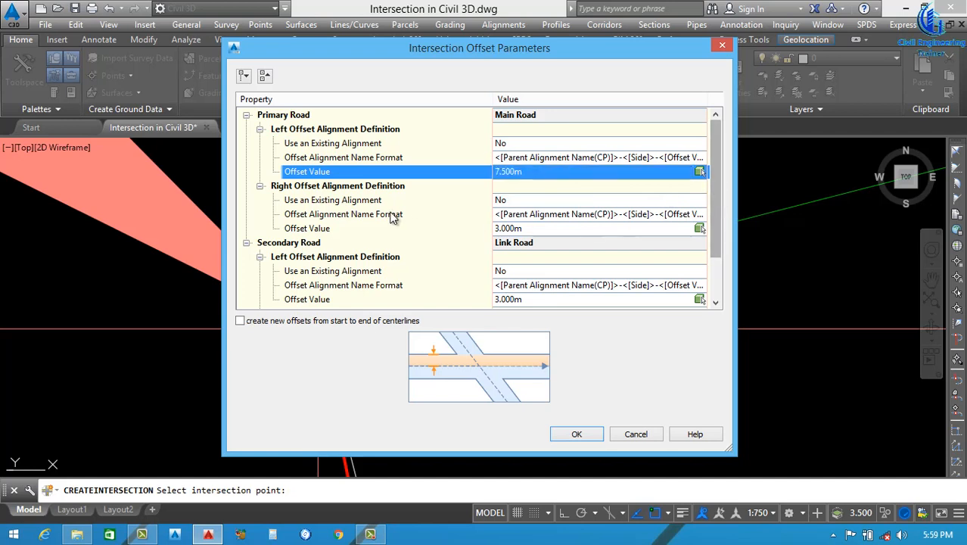
pyautogui.click(524, 228)
pyautogui.write('7.5')
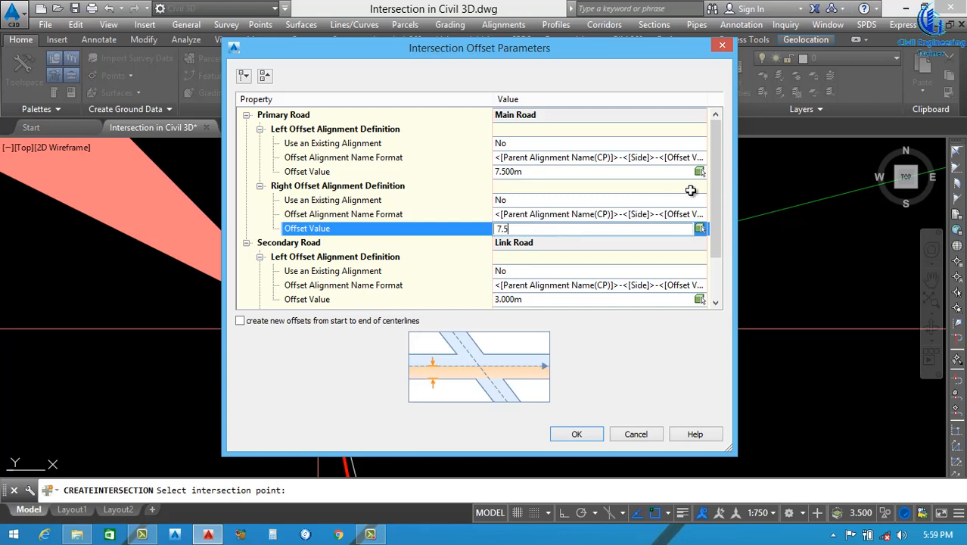
pyautogui.click(718, 190)
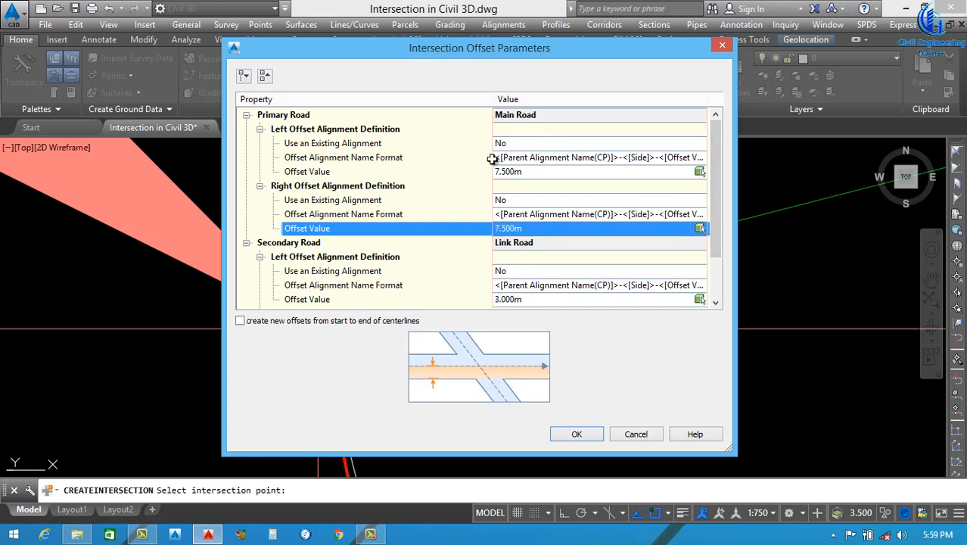
# Set the left and right offset values of the secondary Link Road to 5 m and accept the offset parameters
pyautogui.moveTo(719, 177); pyautogui.dragTo(717, 223)
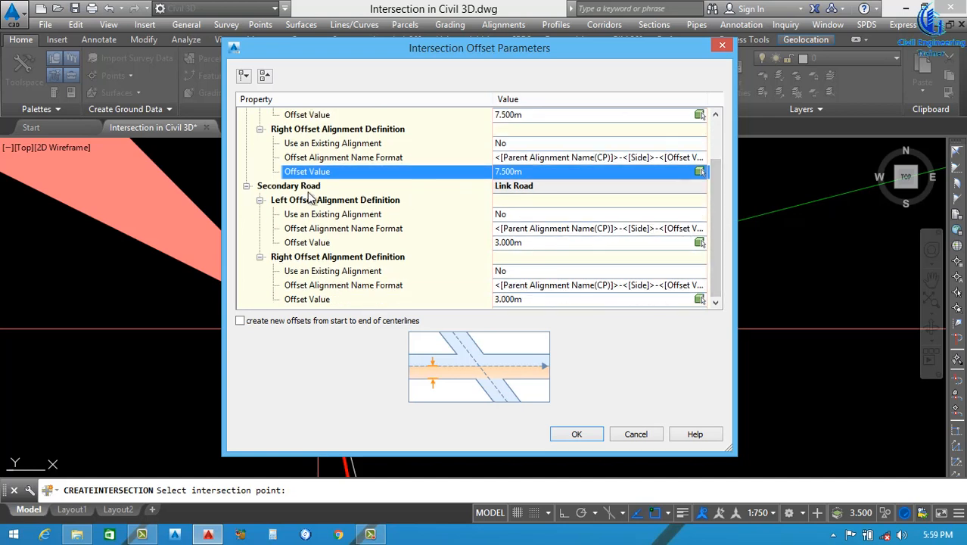
pyautogui.click(534, 242)
pyautogui.write('5')
pyautogui.click(518, 300)
pyautogui.write('5')
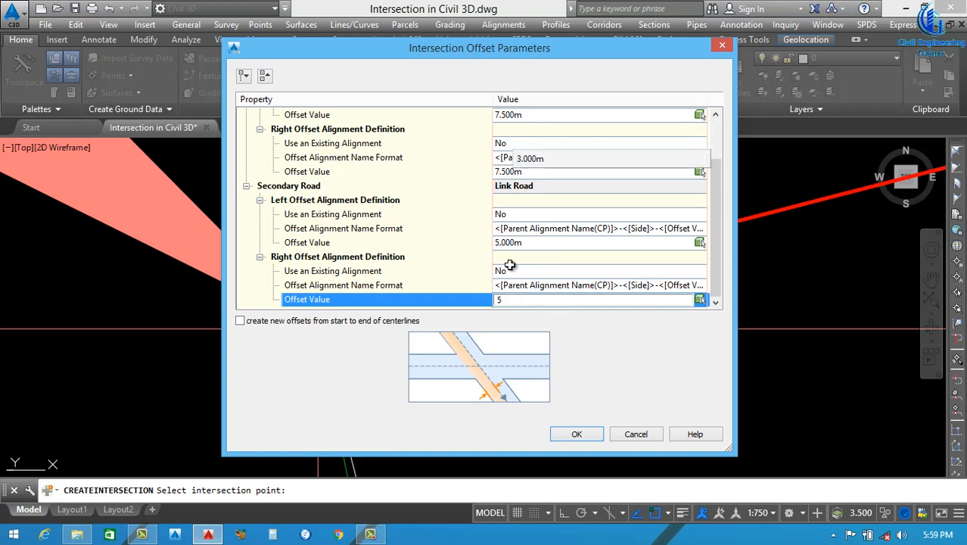
pyautogui.click(534, 242)
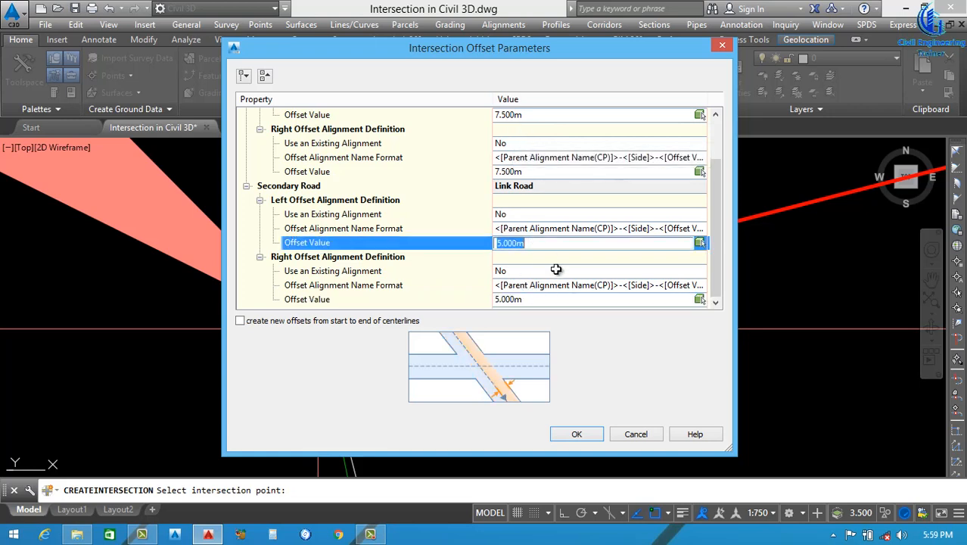
pyautogui.click(579, 434)
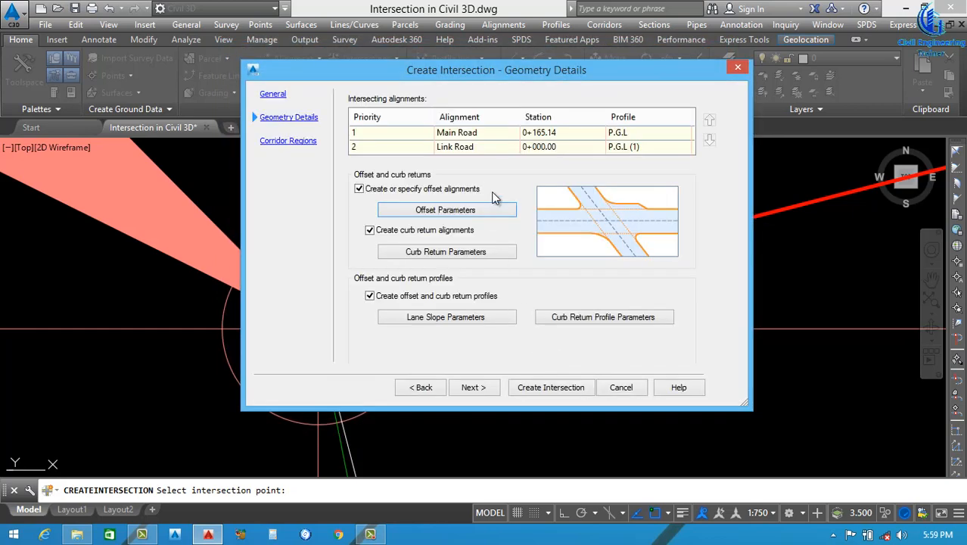
# In the curb return parameters, widen the turn lanes for both the incoming and outgoing roads of the NE quadrant
pyautogui.click(445, 258)
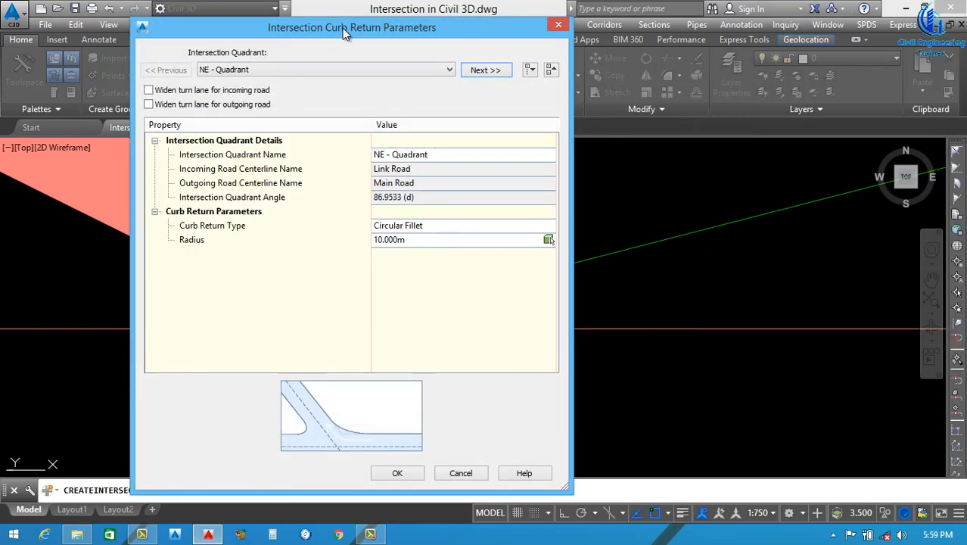
pyautogui.moveTo(343, 28); pyautogui.dragTo(377, 24)
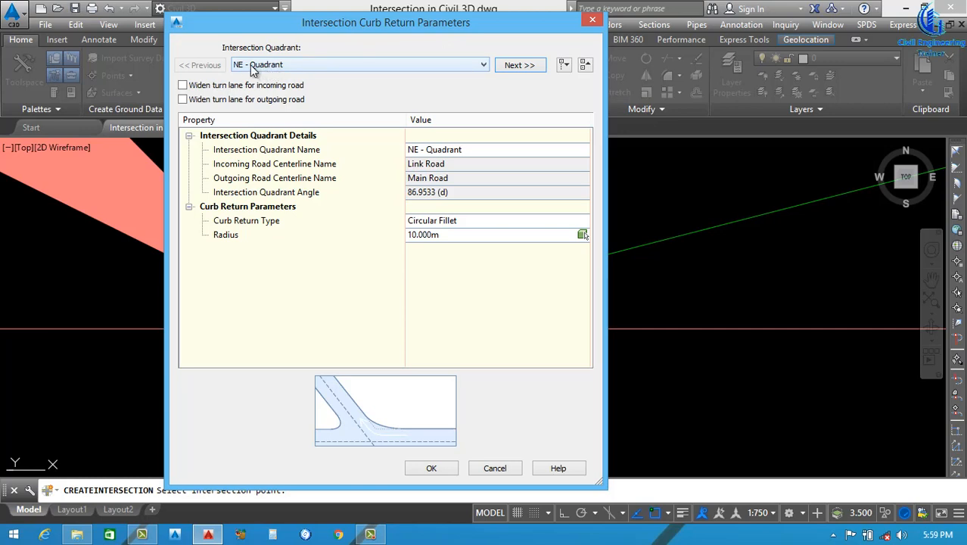
pyautogui.click(296, 65)
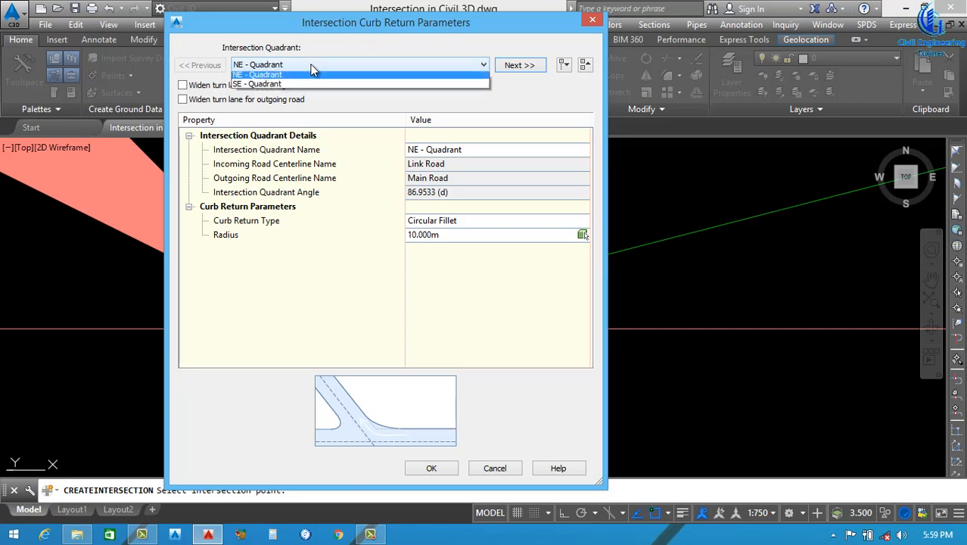
pyautogui.click(268, 79)
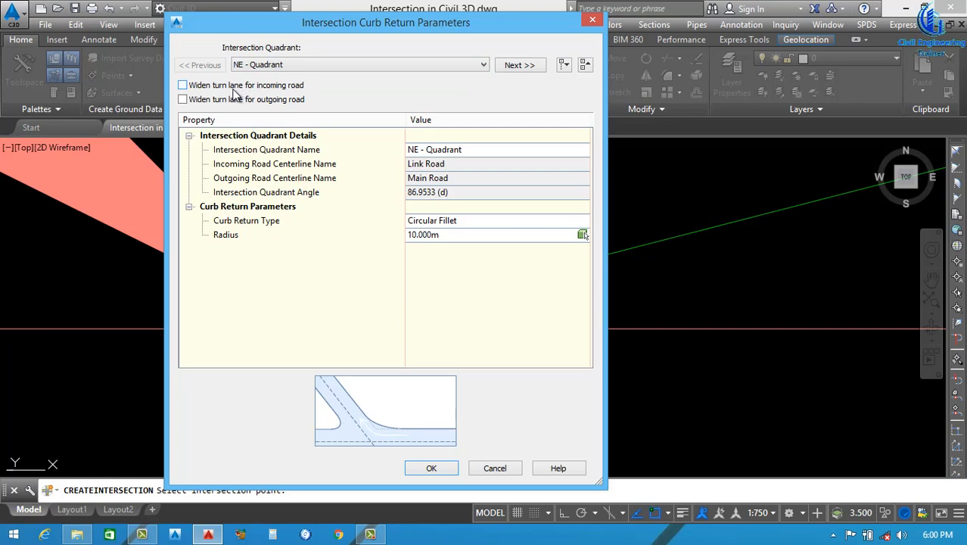
pyautogui.click(183, 85)
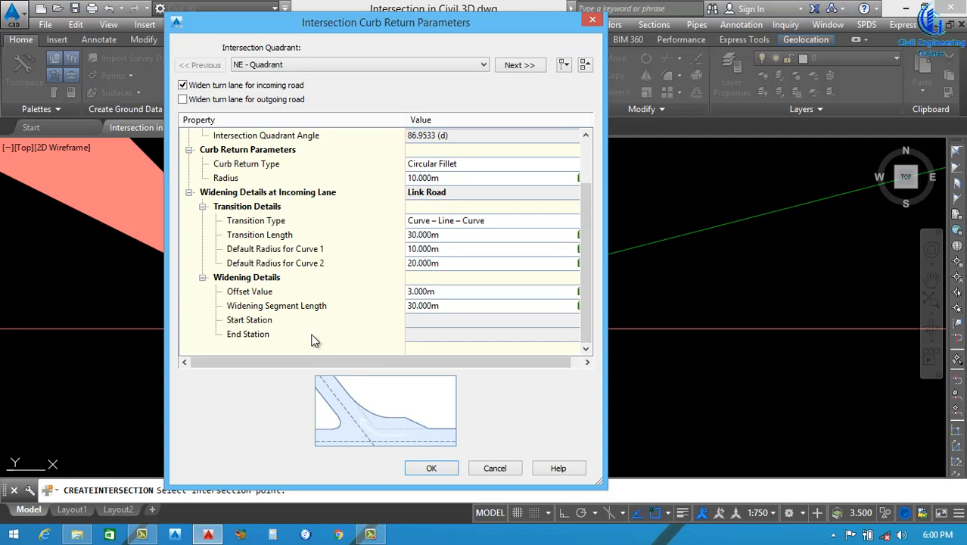
pyautogui.click(183, 100)
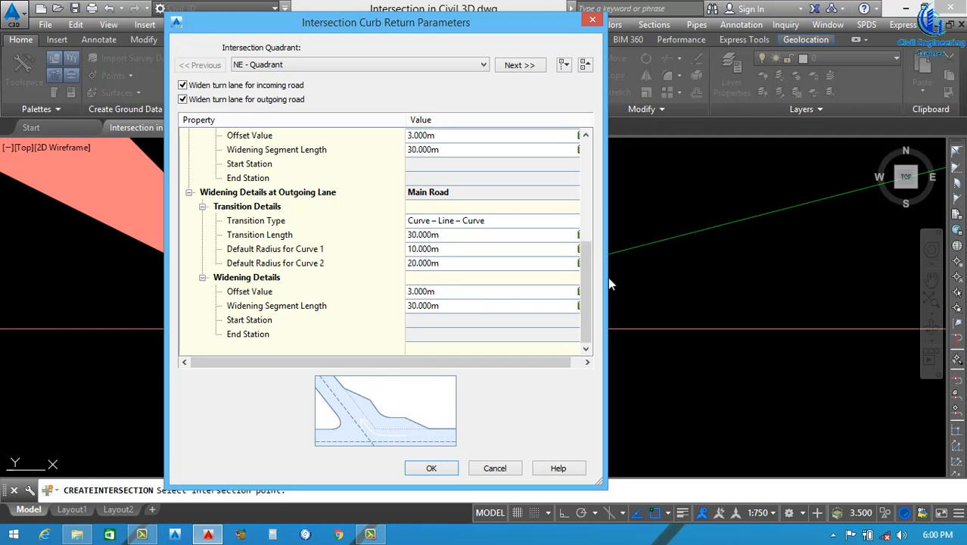
pyautogui.scroll(5, 587, 277)
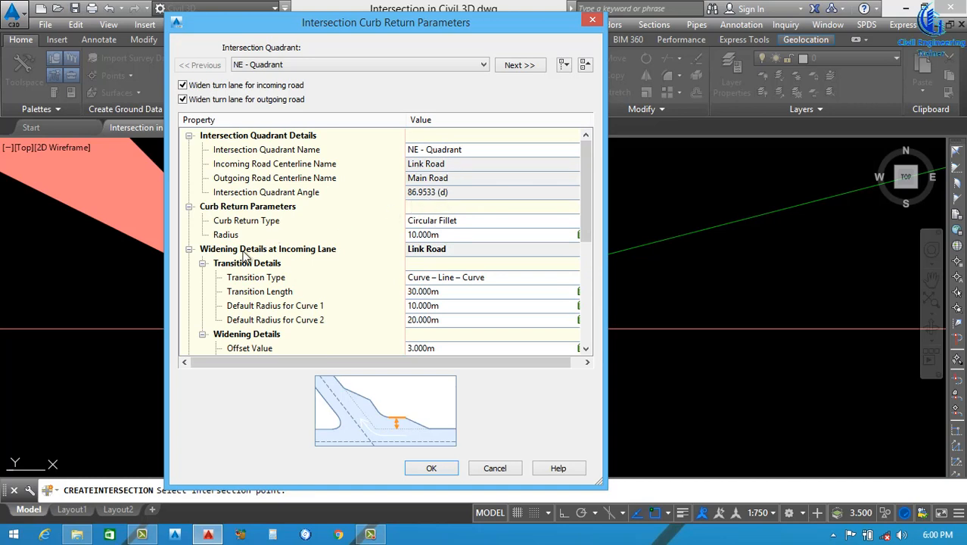
# Try the Chamfer and 3-Centered Arcs curb return types for the NE quadrant and return to Circular Fillet
pyautogui.click(477, 225)
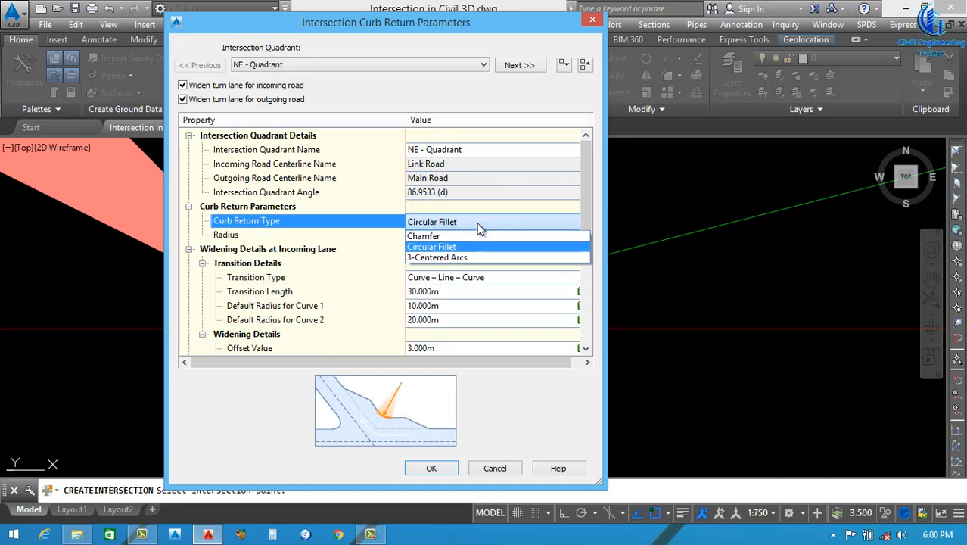
pyautogui.press('Down')
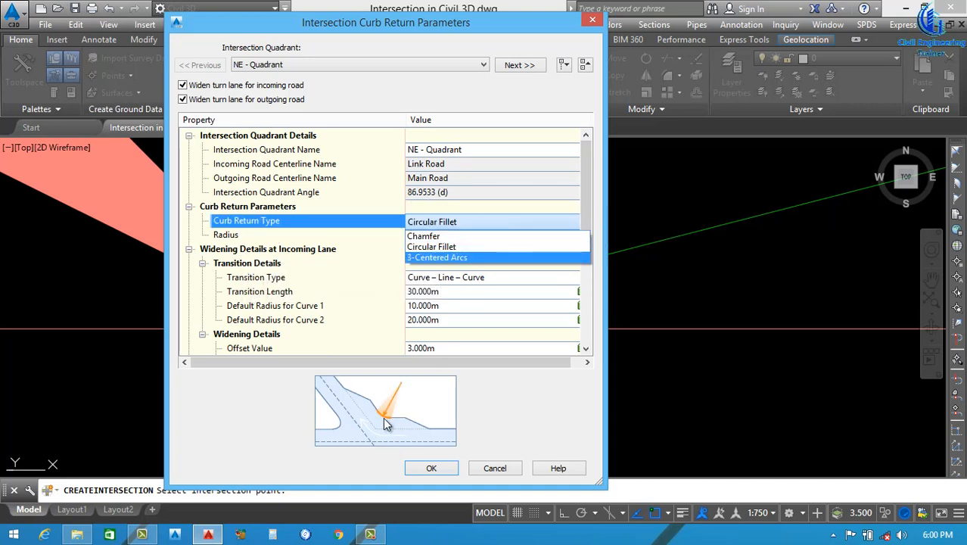
pyautogui.click(448, 236)
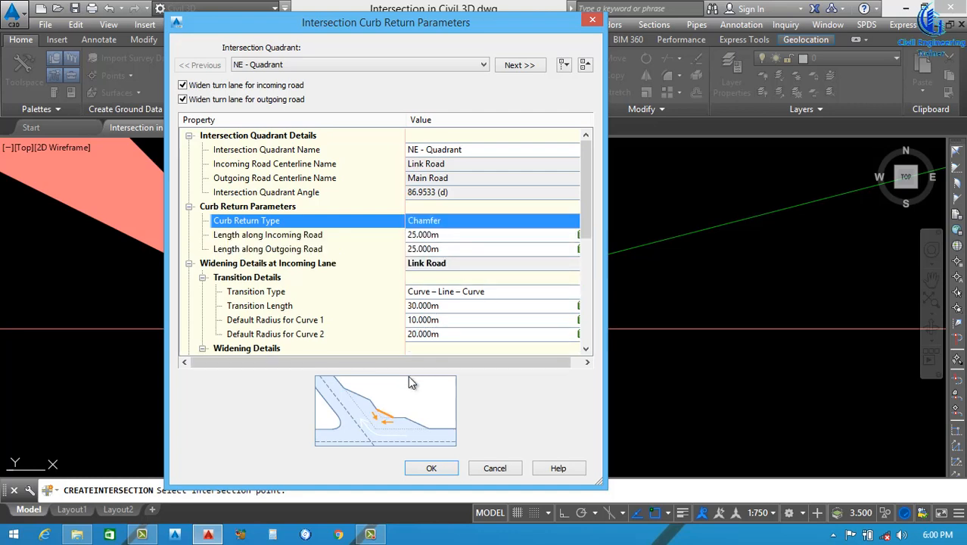
pyautogui.click(454, 221)
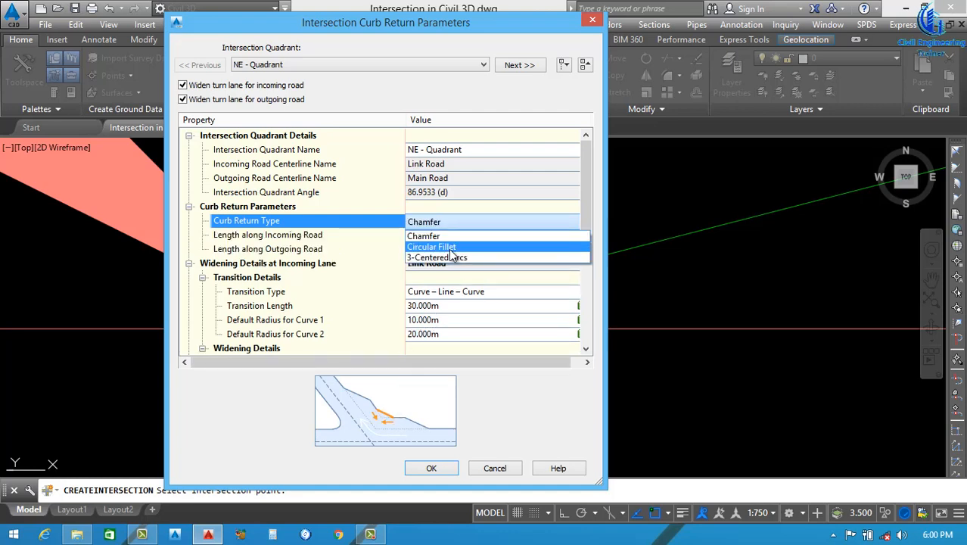
pyautogui.click(450, 247)
pyautogui.click(459, 223)
pyautogui.click(449, 258)
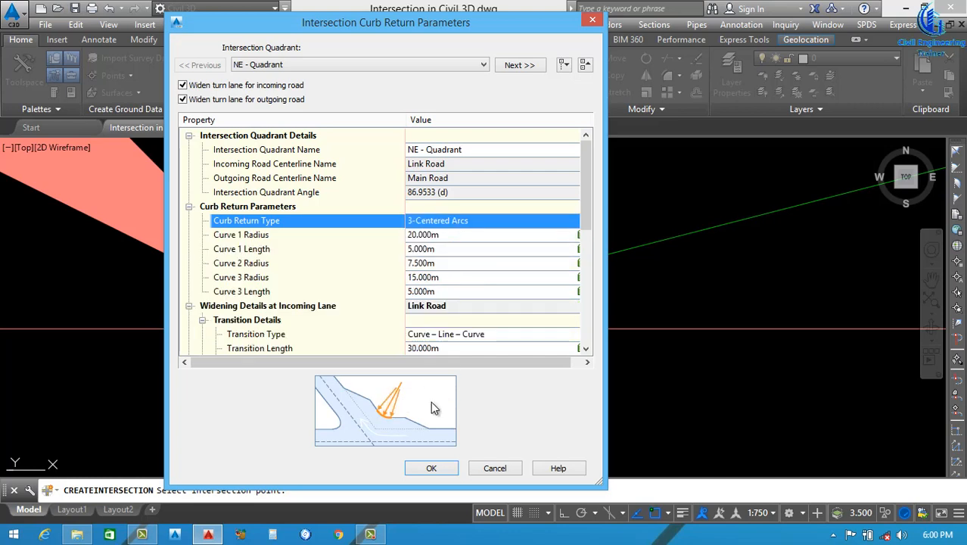
pyautogui.click(477, 224)
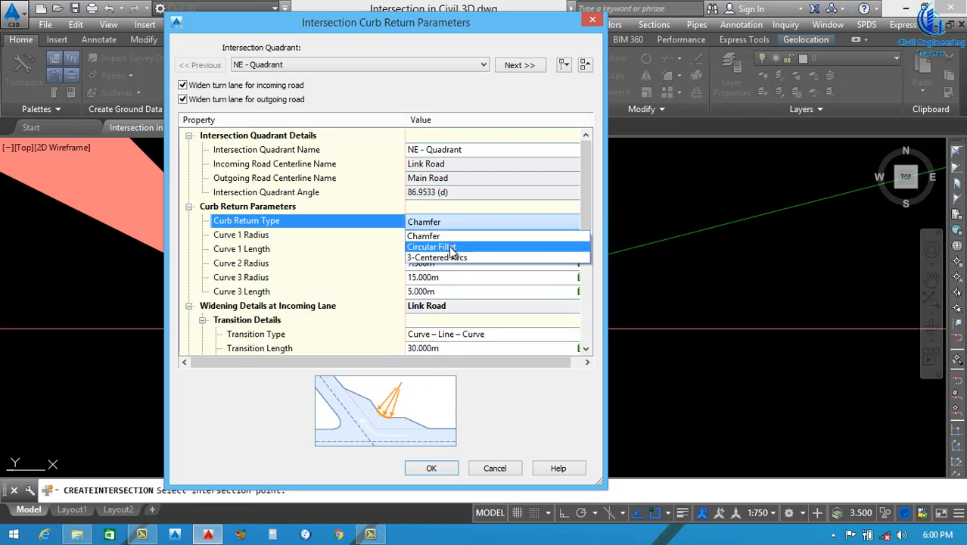
pyautogui.click(449, 245)
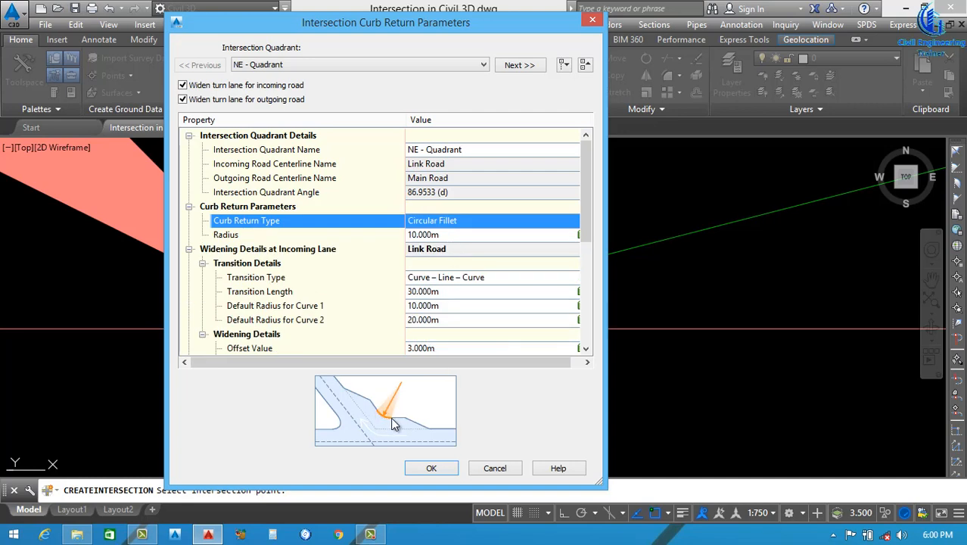
# Set the radius of the NE quadrant's curb return to 25 m, keeping the Circular Fillet type
pyautogui.click(229, 238)
pyautogui.click(449, 237)
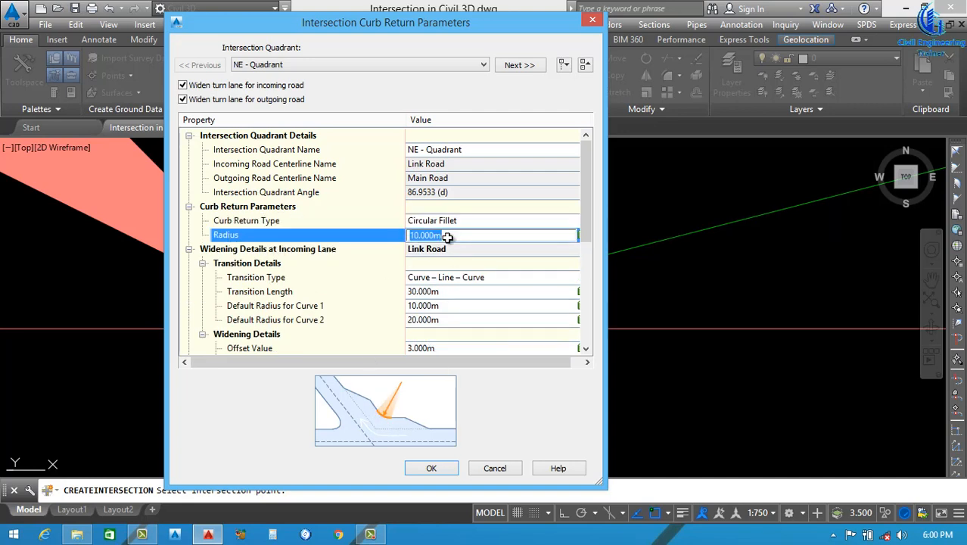
pyautogui.click(471, 221)
pyautogui.click(471, 221)
pyautogui.click(454, 246)
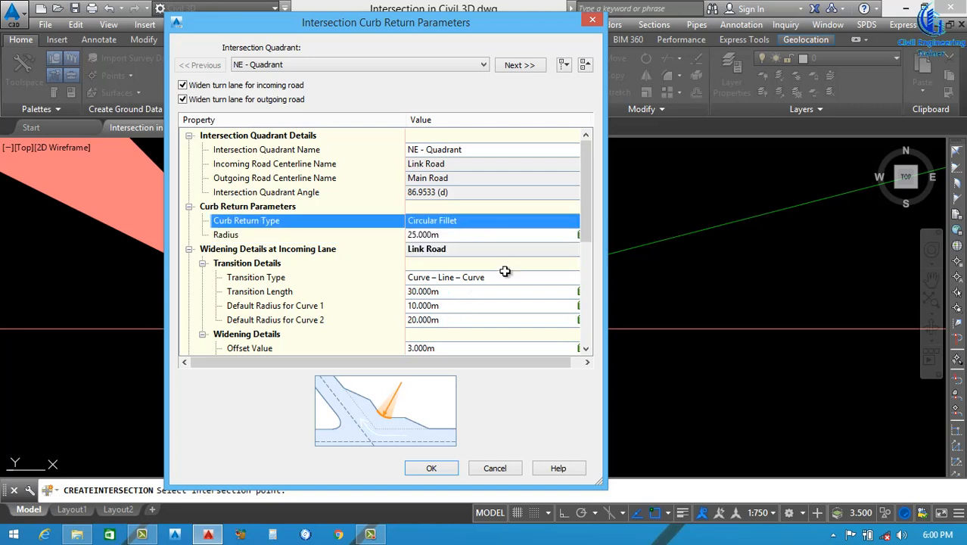
# For the incoming Link Road lane widening, set the transition type to Linear and the transition length to 35 m
pyautogui.scroll(-2, 492, 220)
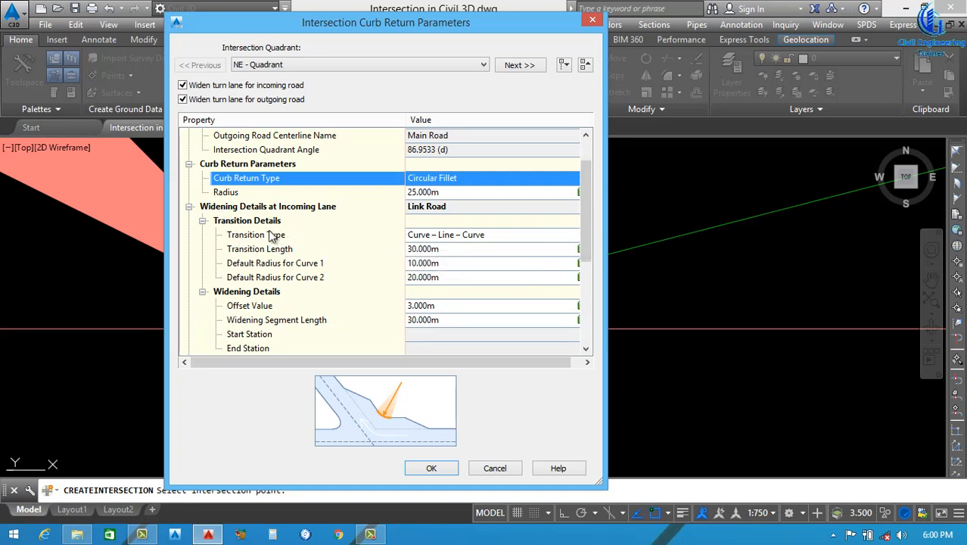
pyautogui.moveTo(586, 226); pyautogui.dragTo(583, 232)
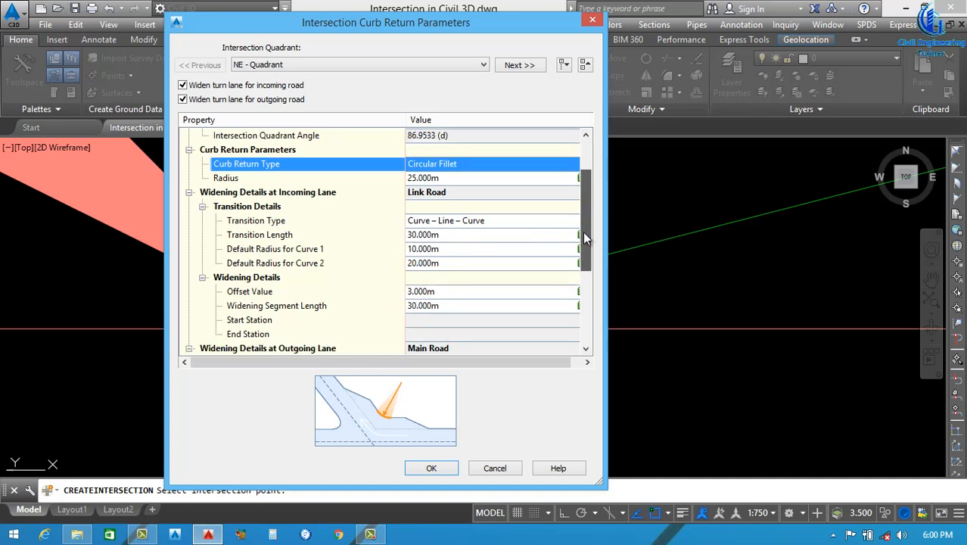
pyautogui.click(469, 221)
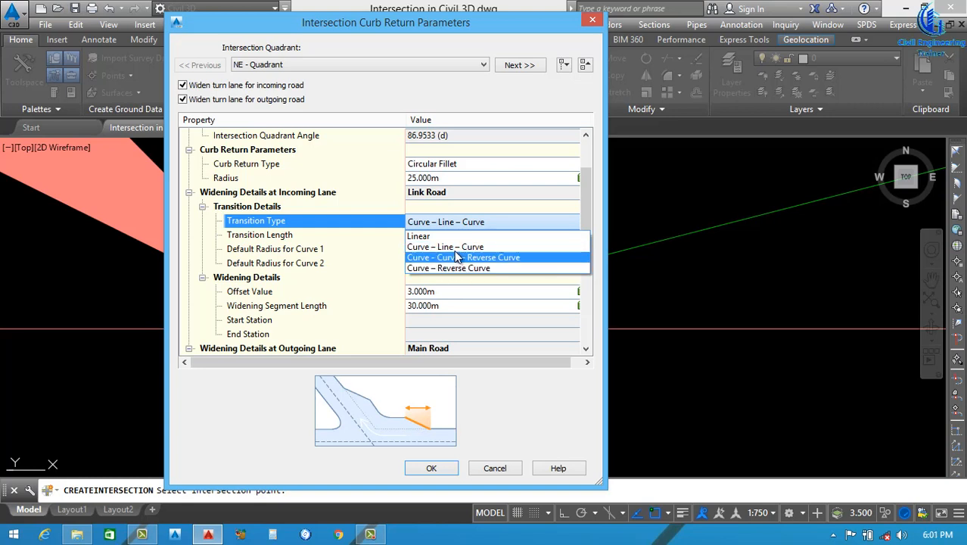
pyautogui.click(437, 236)
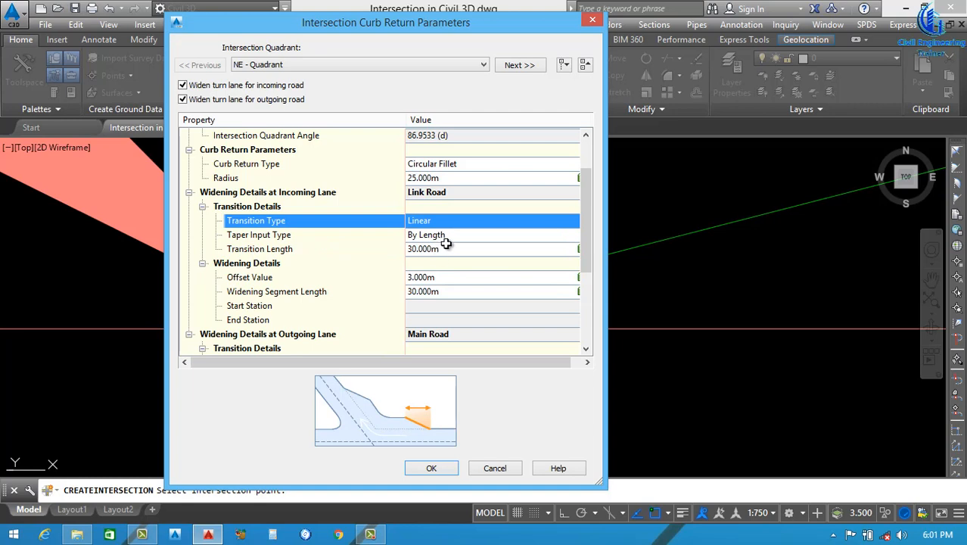
pyautogui.click(446, 250)
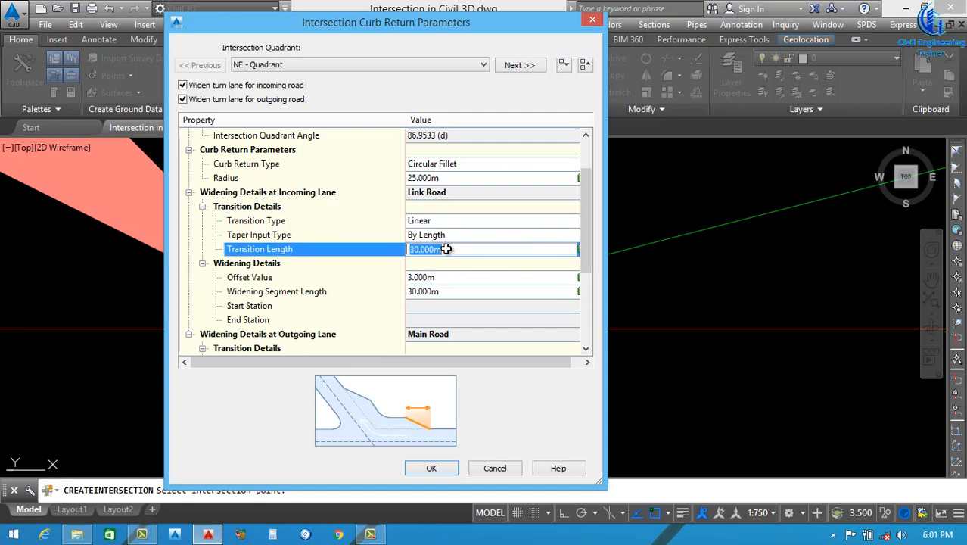
pyautogui.write('35')
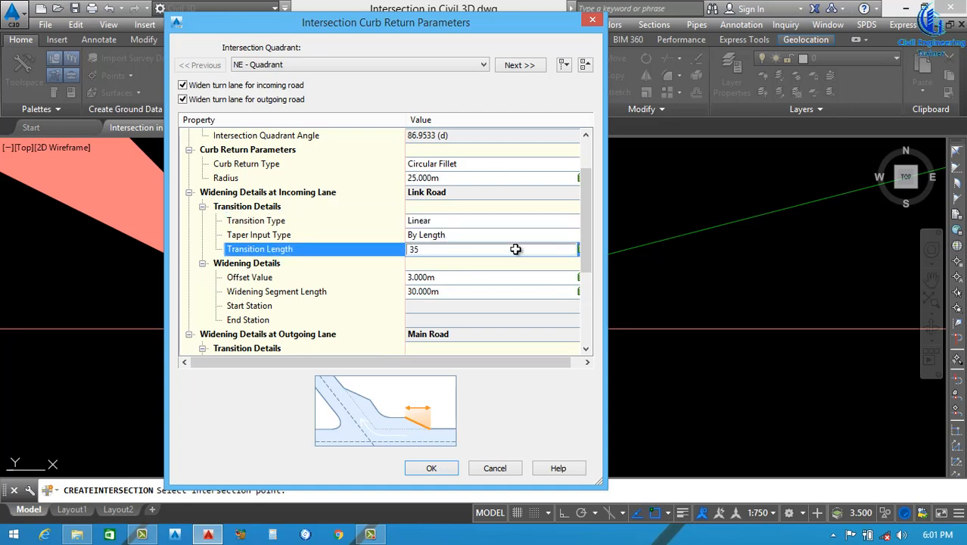
pyautogui.click(586, 240)
pyautogui.scroll(-1, 584, 246)
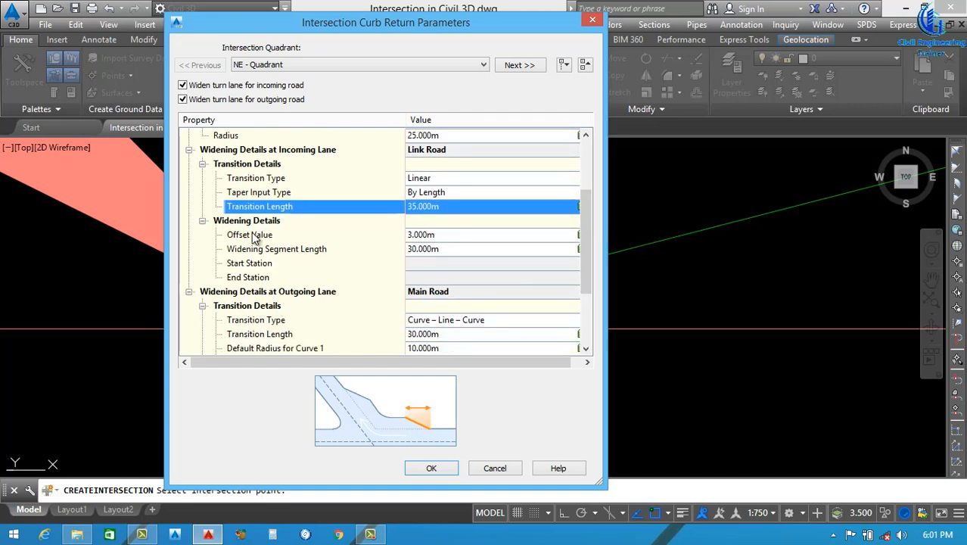
# Set the transition type of the NE quadrant's outgoing Main Road lane widening to Linear
pyautogui.click(446, 235)
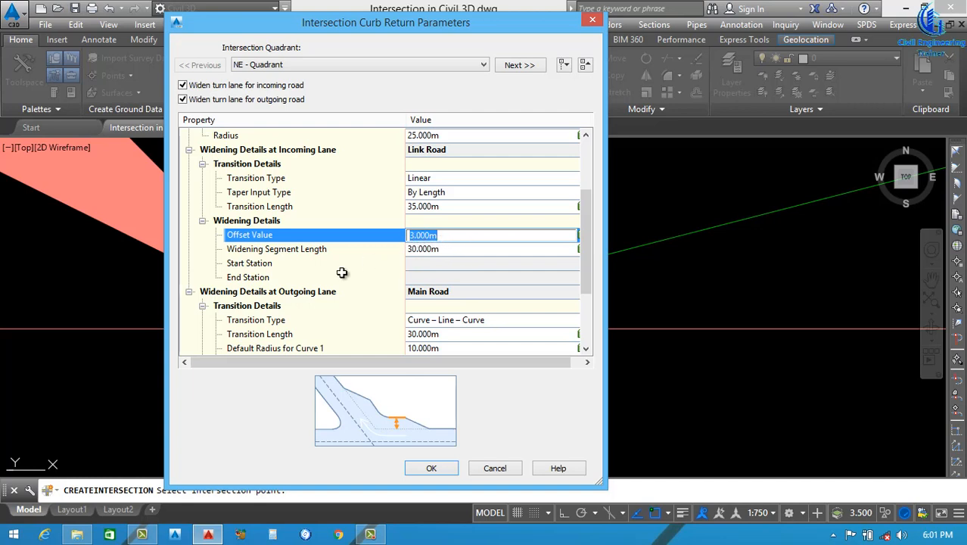
pyautogui.click(308, 253)
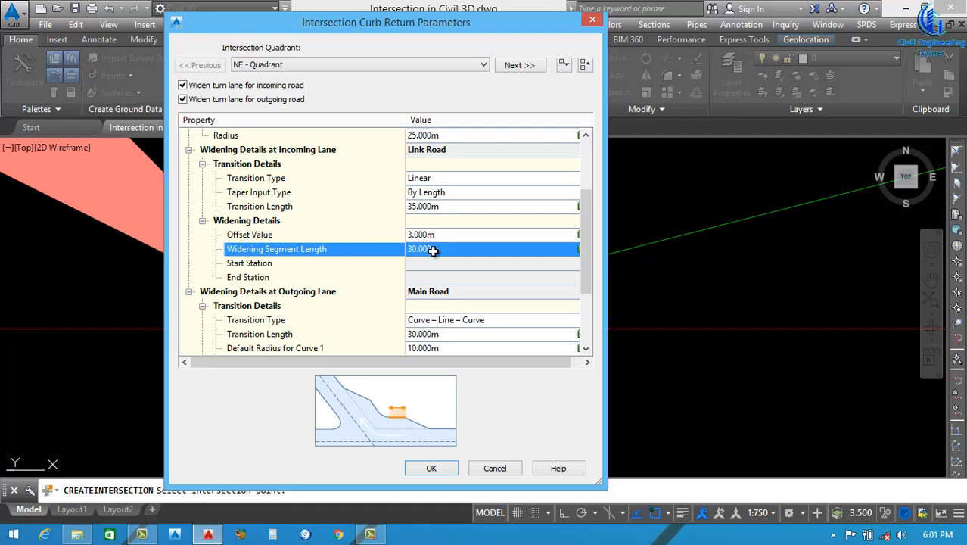
pyautogui.moveTo(587, 237); pyautogui.dragTo(583, 278)
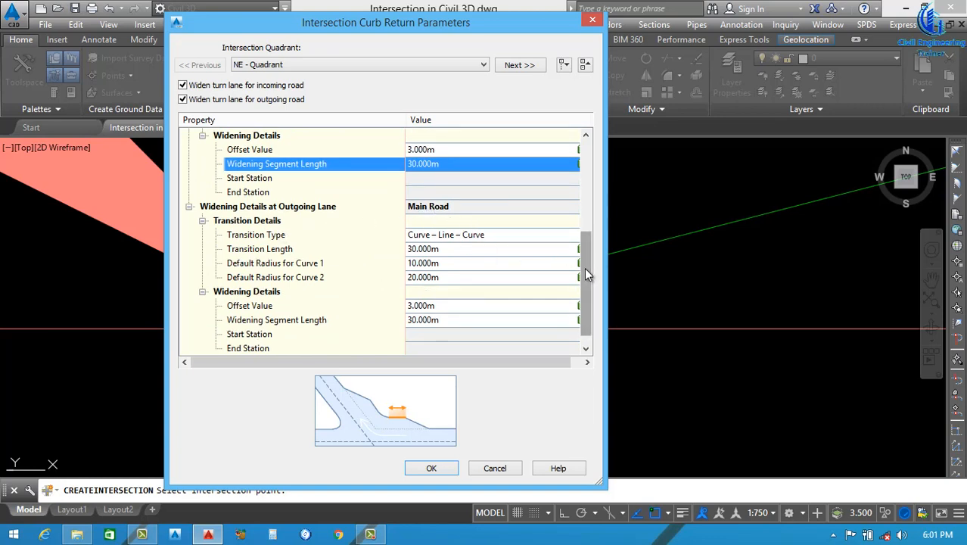
pyautogui.moveTo(584, 266); pyautogui.dragTo(585, 276)
pyautogui.click(258, 221)
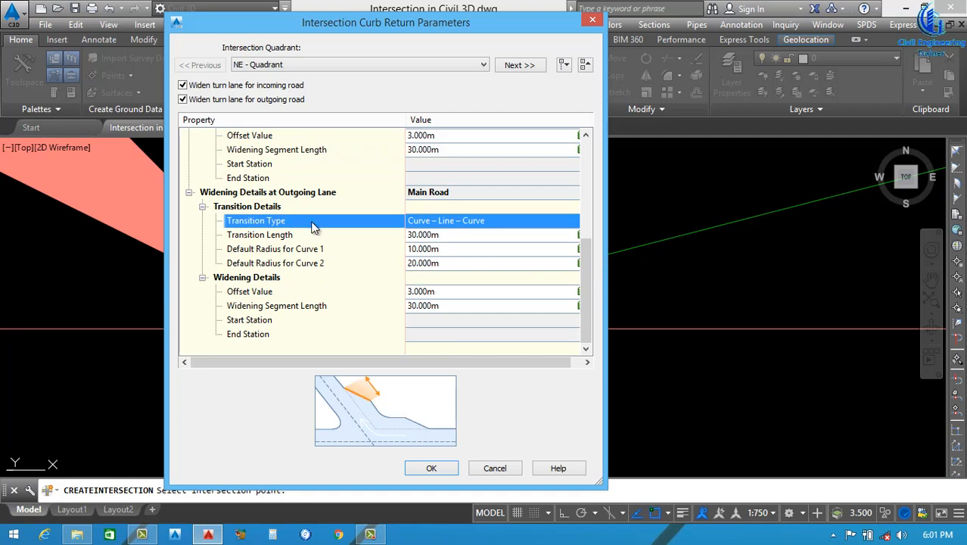
pyautogui.click(484, 222)
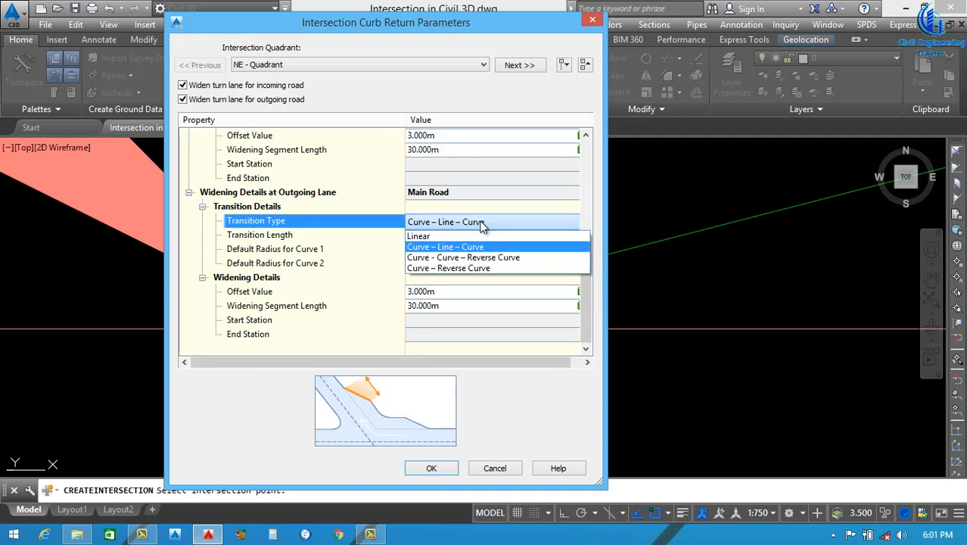
pyautogui.click(450, 235)
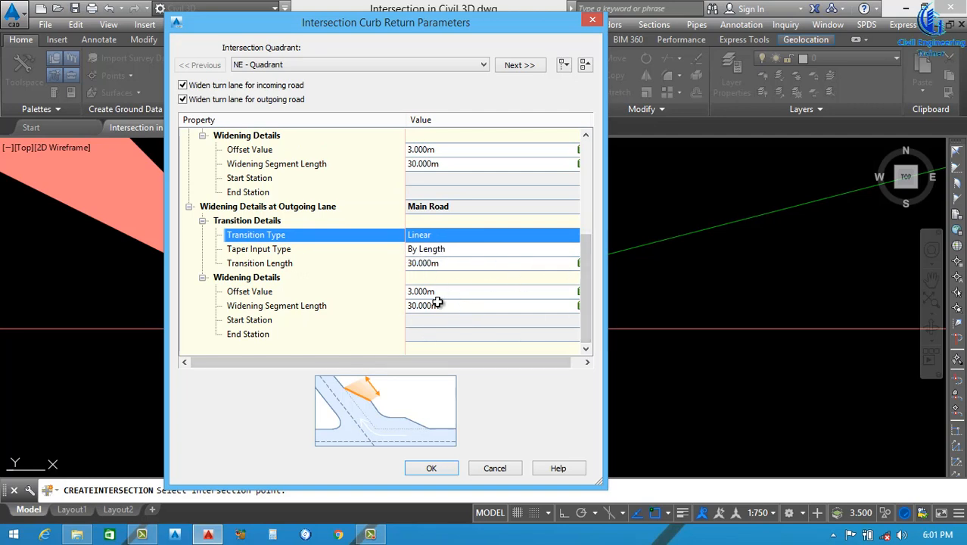
pyautogui.click(250, 293)
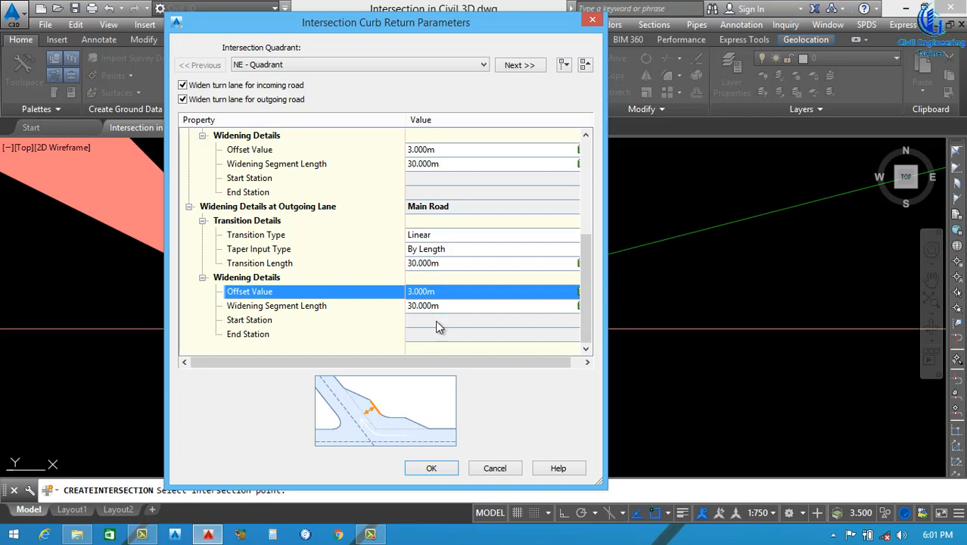
# Go to the SE quadrant and widen the turn lanes for both its incoming and outgoing roads
pyautogui.click(519, 66)
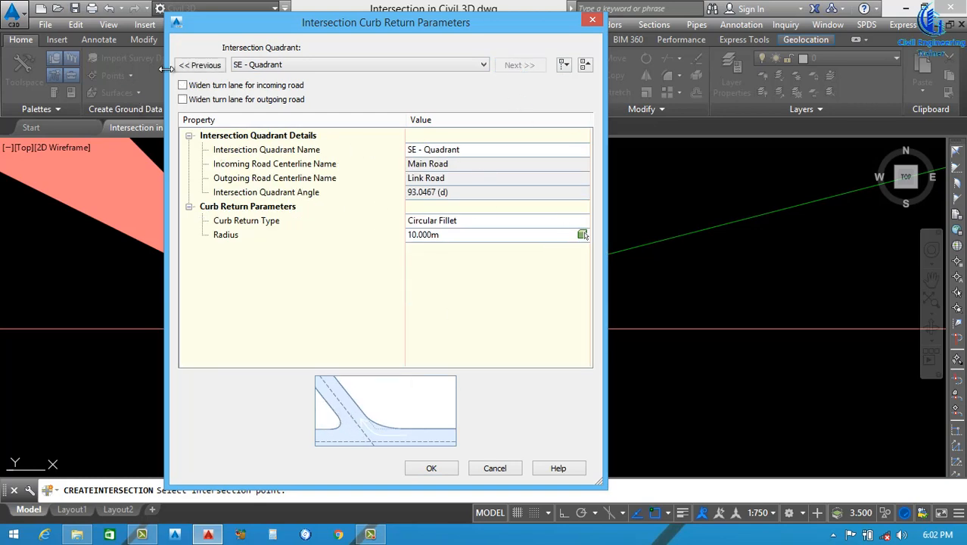
pyautogui.click(183, 85)
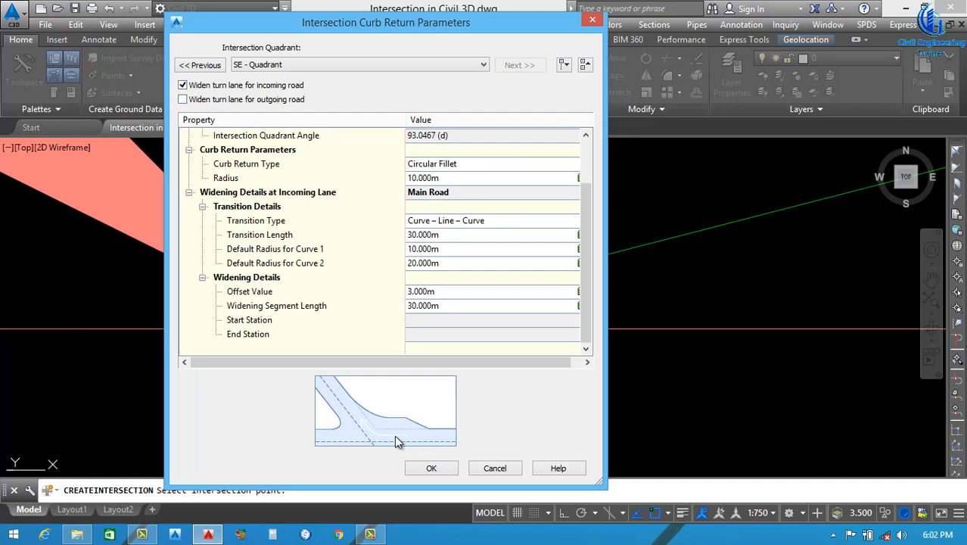
pyautogui.click(183, 100)
pyautogui.click(183, 100)
pyautogui.click(182, 85)
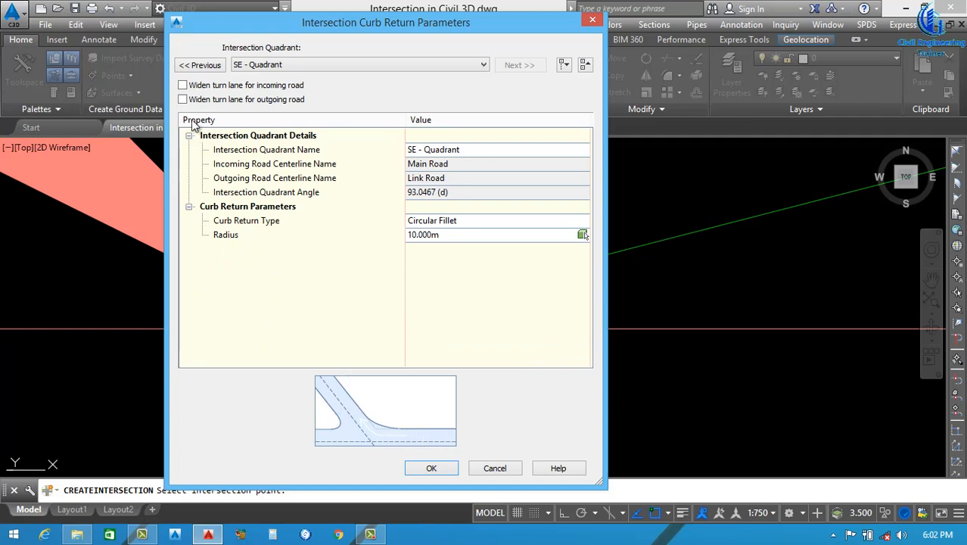
pyautogui.click(183, 99)
pyautogui.click(183, 86)
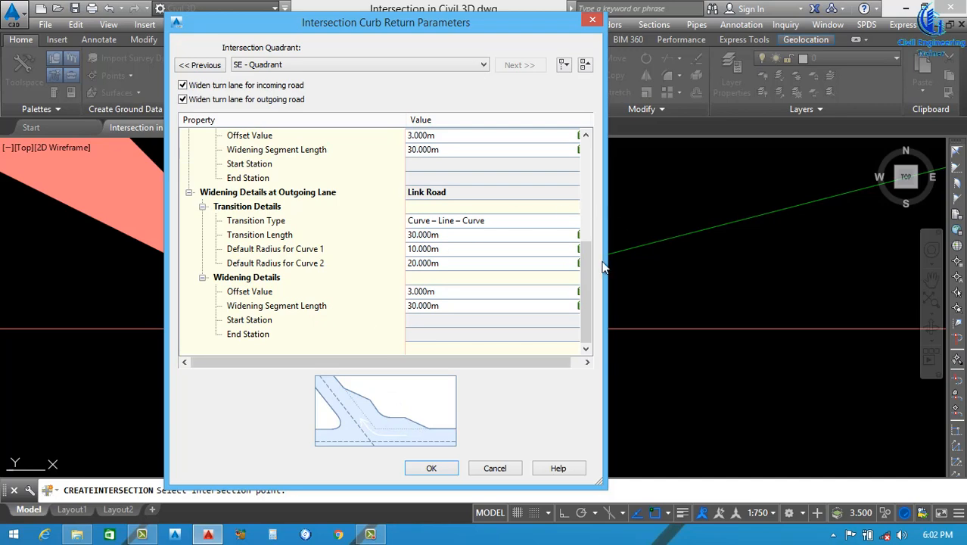
# Set the radius of the SE quadrant's circular fillet curb return to 25 m
pyautogui.moveTo(585, 255); pyautogui.dragTo(596, 138)
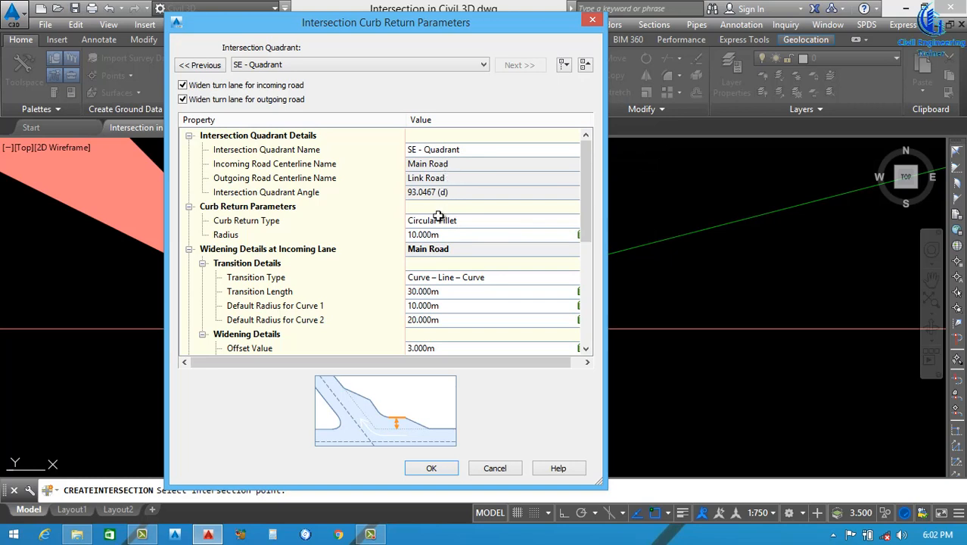
pyautogui.click(453, 235)
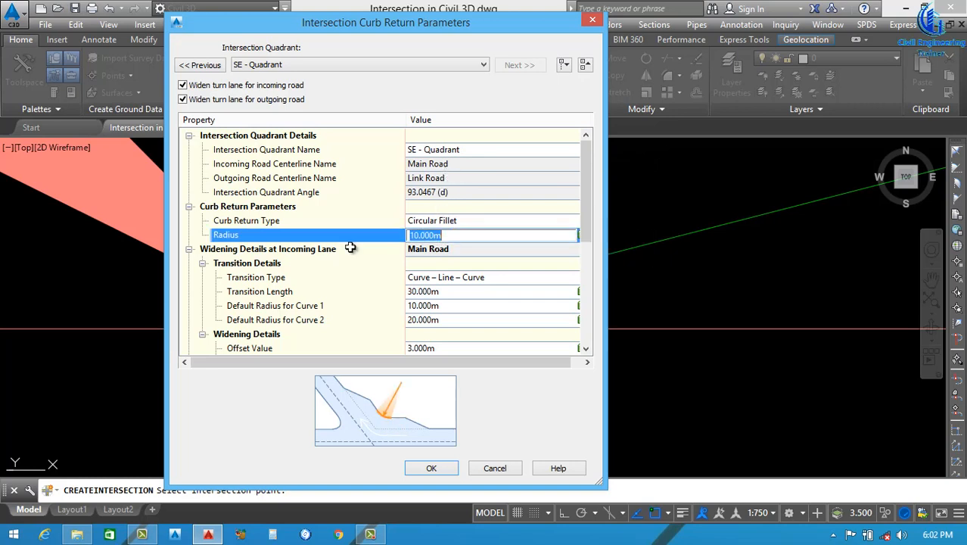
pyautogui.write('25')
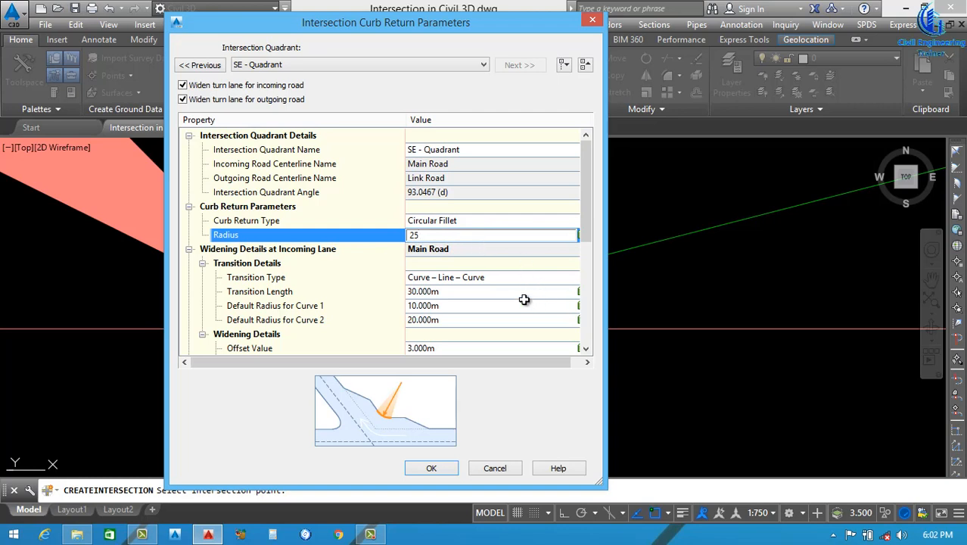
# For the SE quadrant's incoming Main Road lane, set the transition type to Linear and the widening offset to 4.5 m
pyautogui.click(479, 278)
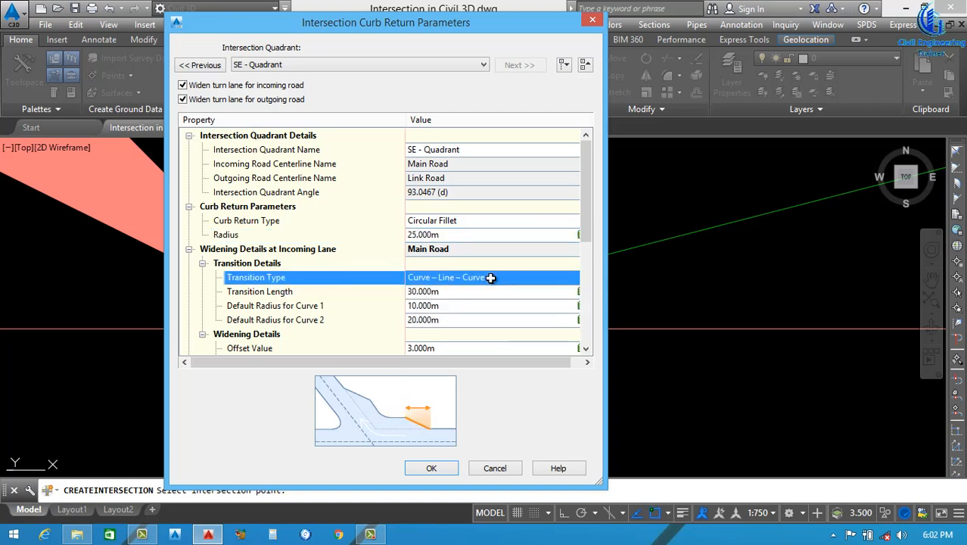
pyautogui.click(480, 278)
pyautogui.click(432, 289)
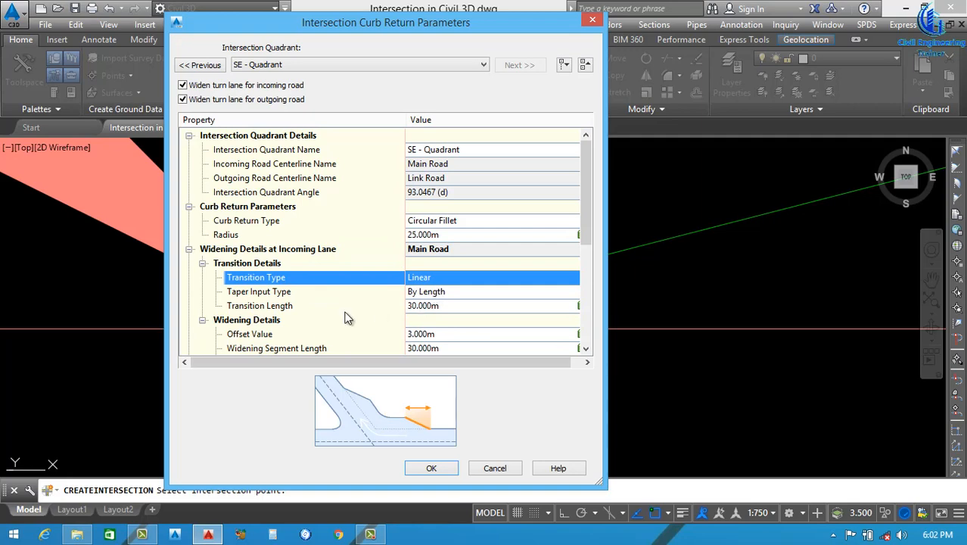
pyautogui.click(443, 306)
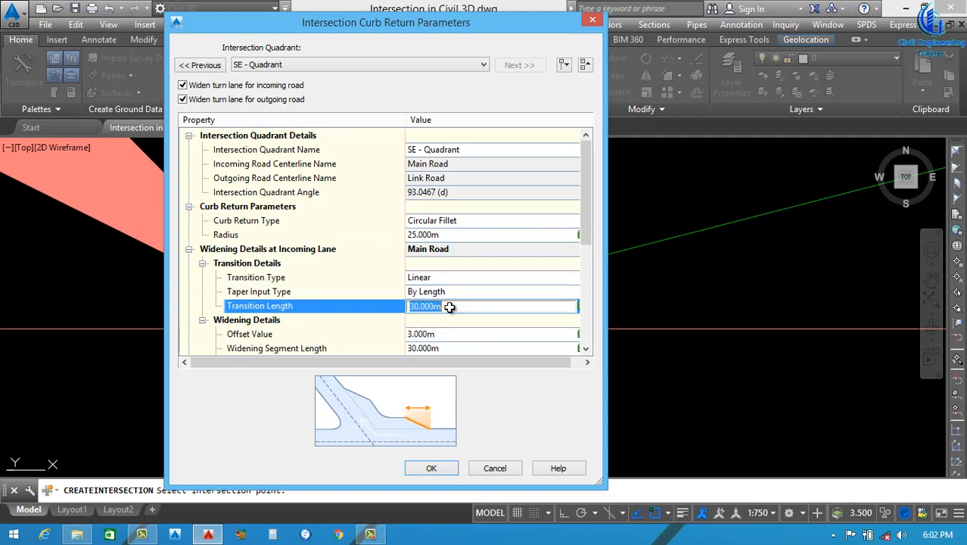
pyautogui.moveTo(583, 240); pyautogui.dragTo(589, 303)
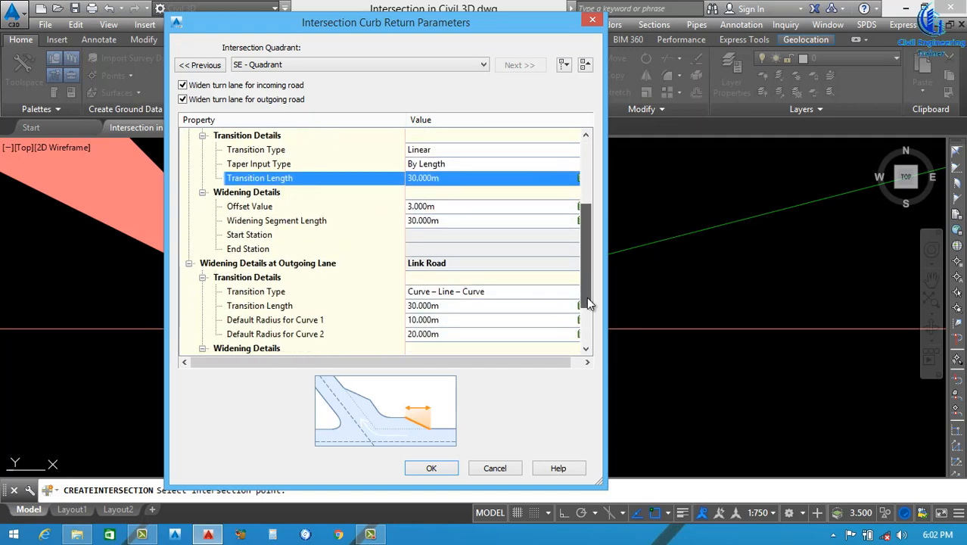
pyautogui.click(439, 206)
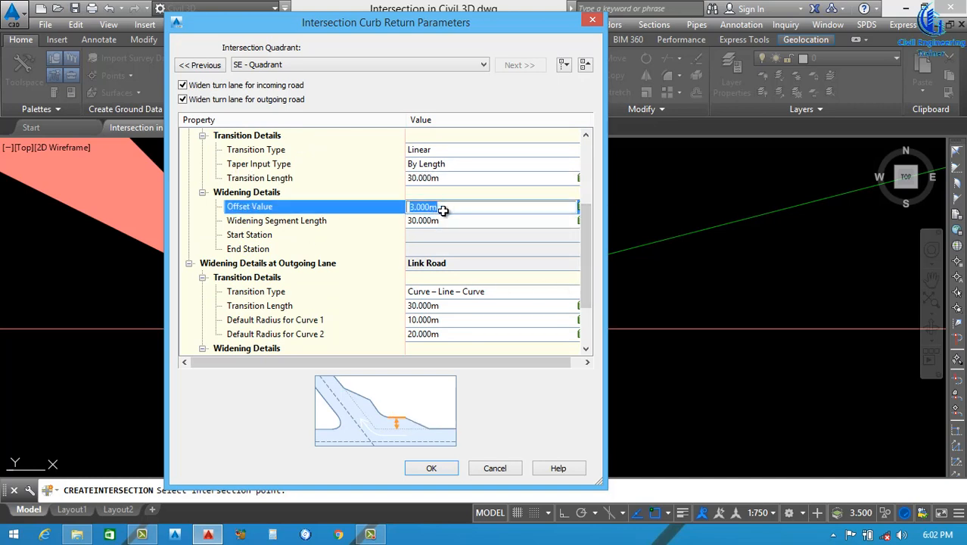
pyautogui.write('4.5')
# For the SE quadrant's outgoing Link Road lane, set a Linear transition and a 4.5 m widening offset, and accept the curb return parameters
pyautogui.moveTo(588, 227); pyautogui.dragTo(585, 247)
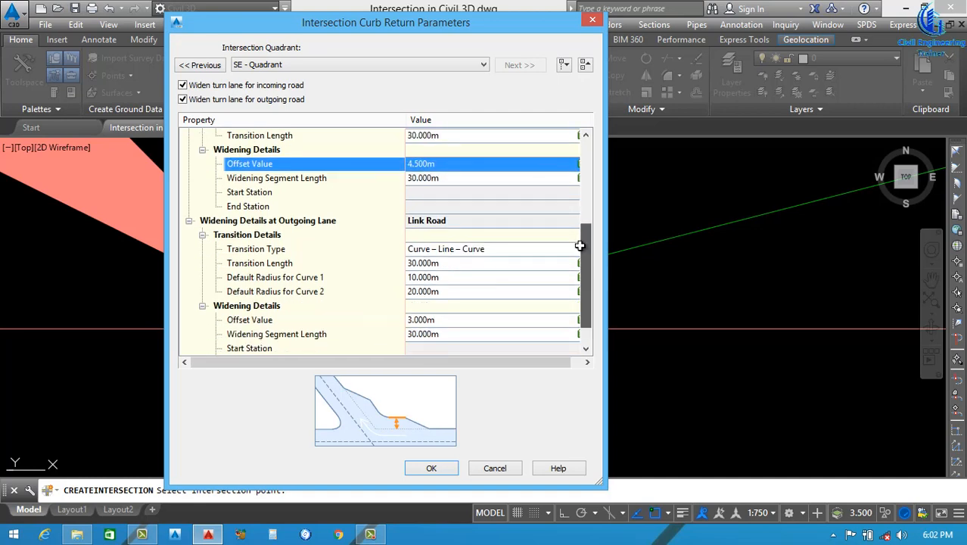
pyautogui.click(501, 250)
pyautogui.click(501, 250)
pyautogui.click(442, 265)
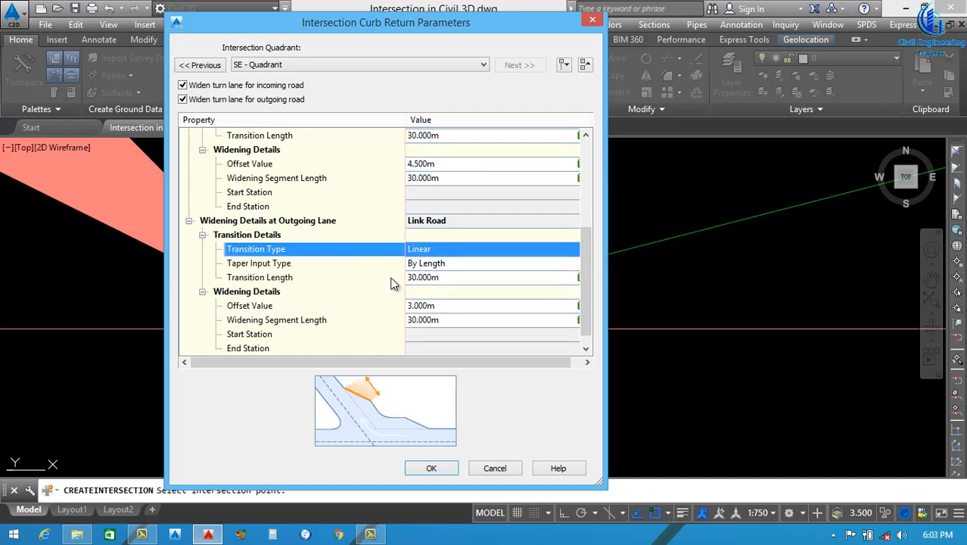
pyautogui.click(288, 278)
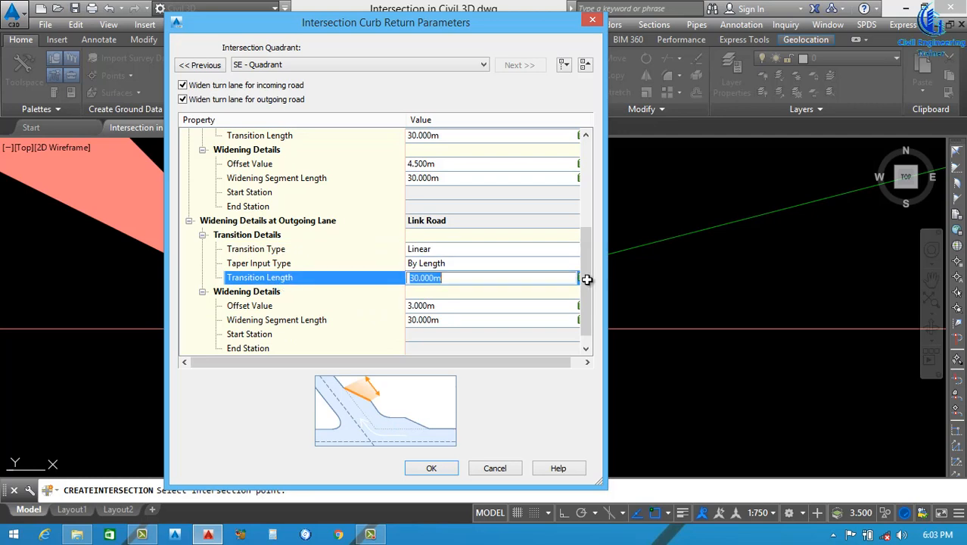
pyautogui.scroll(-1, 586, 277)
pyautogui.click(402, 293)
pyautogui.click(452, 293)
pyautogui.write('4')
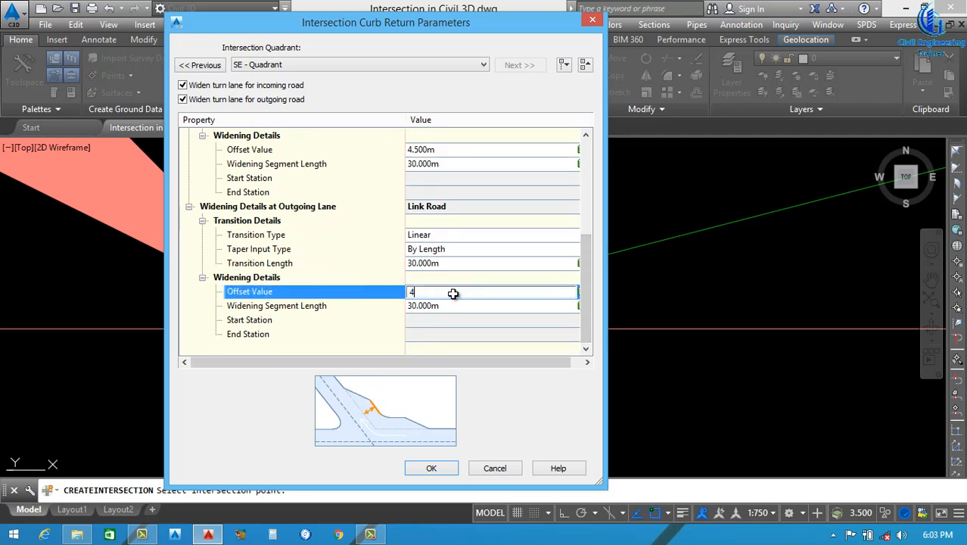
pyautogui.write('.5')
pyautogui.click(589, 277)
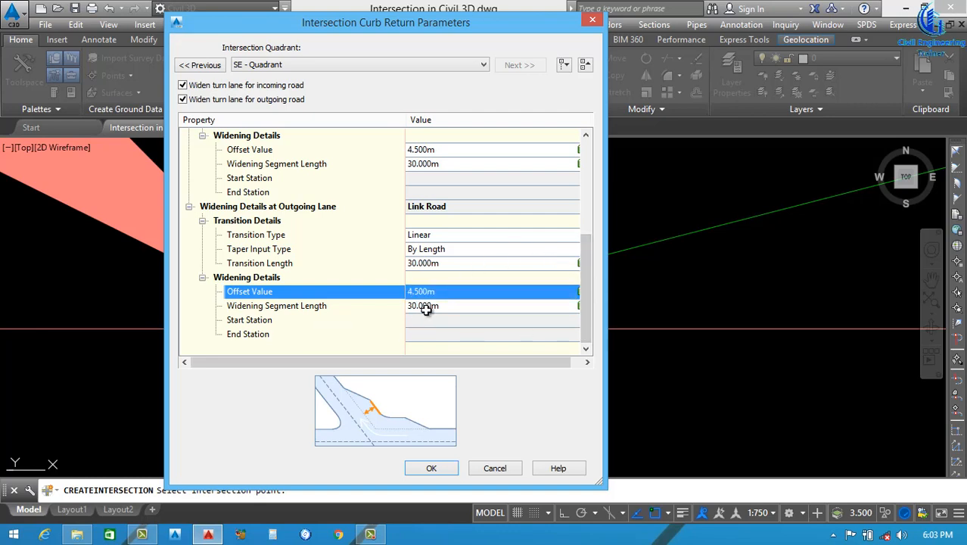
pyautogui.click(430, 469)
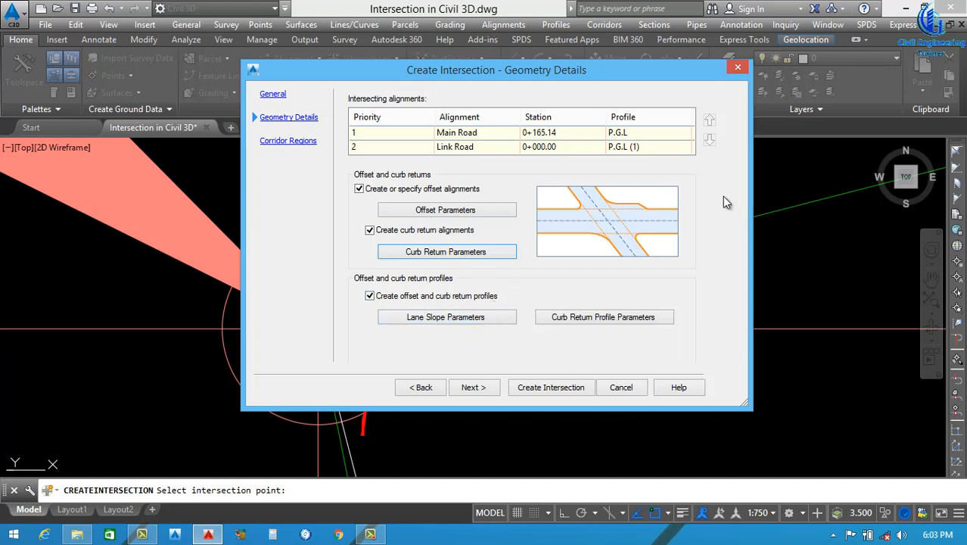
# In the lane slope parameters, set the Main Road's cross fall from centerline to -1.50% for both the left and right edges
pyautogui.click(432, 318)
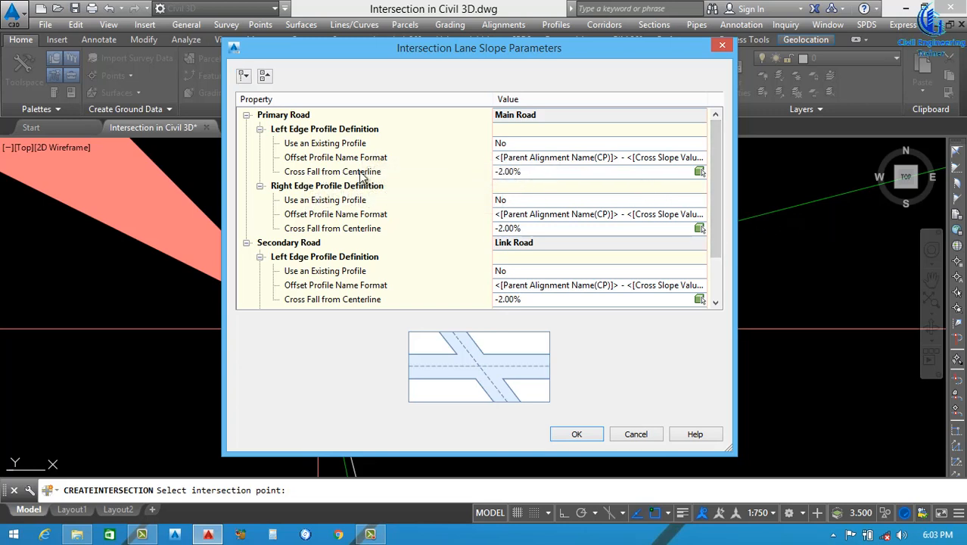
pyautogui.moveTo(714, 196); pyautogui.dragTo(715, 254)
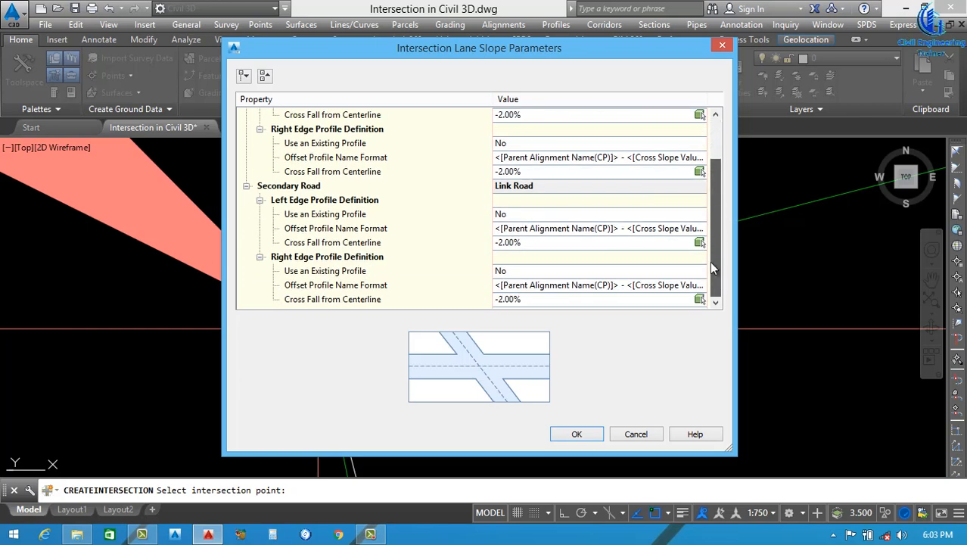
pyautogui.scroll(2, 710, 247)
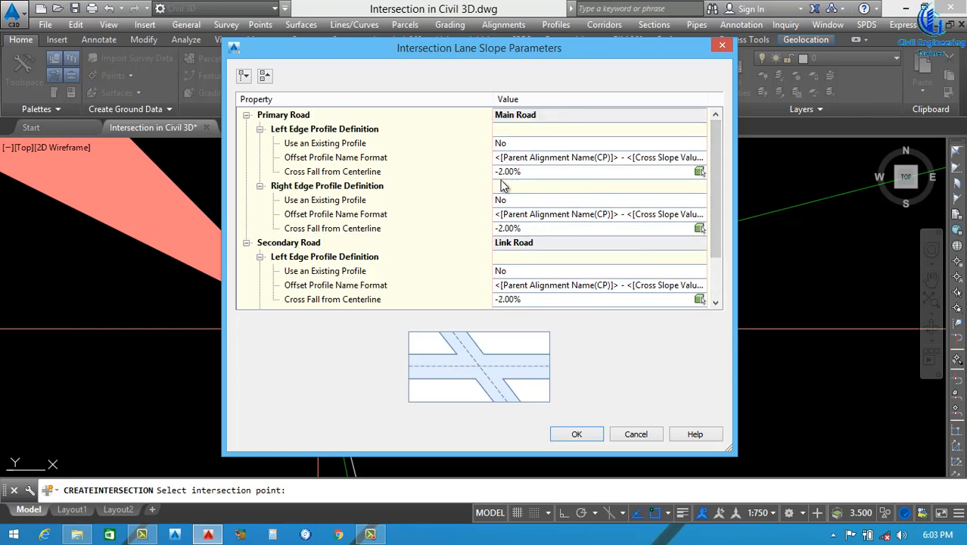
pyautogui.click(520, 172)
pyautogui.write('-')
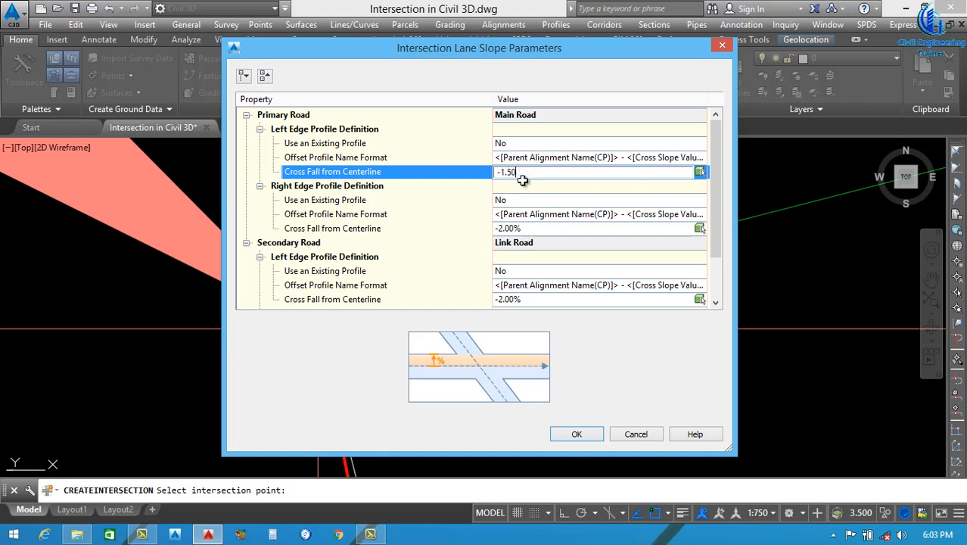
pyautogui.click(534, 228)
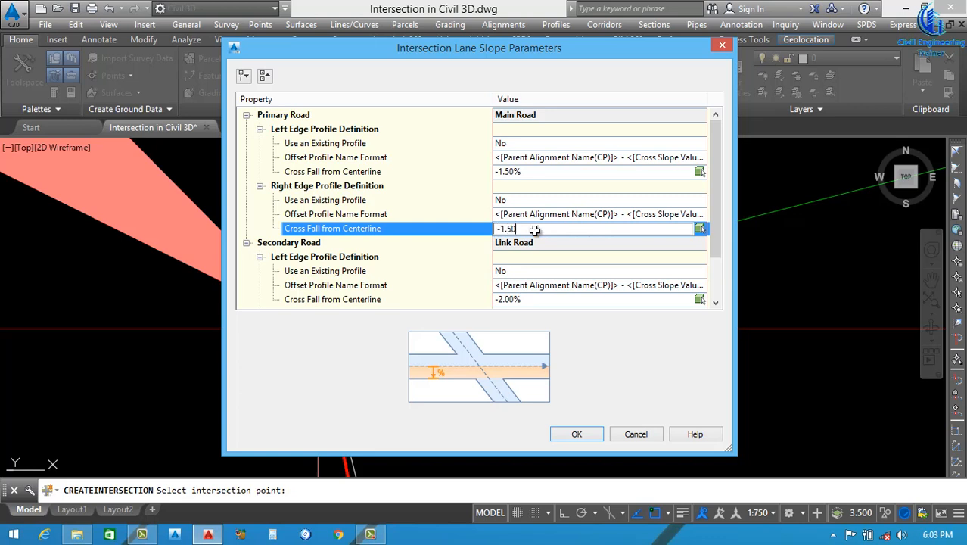
pyautogui.write('-1.50')
pyautogui.press('Return')
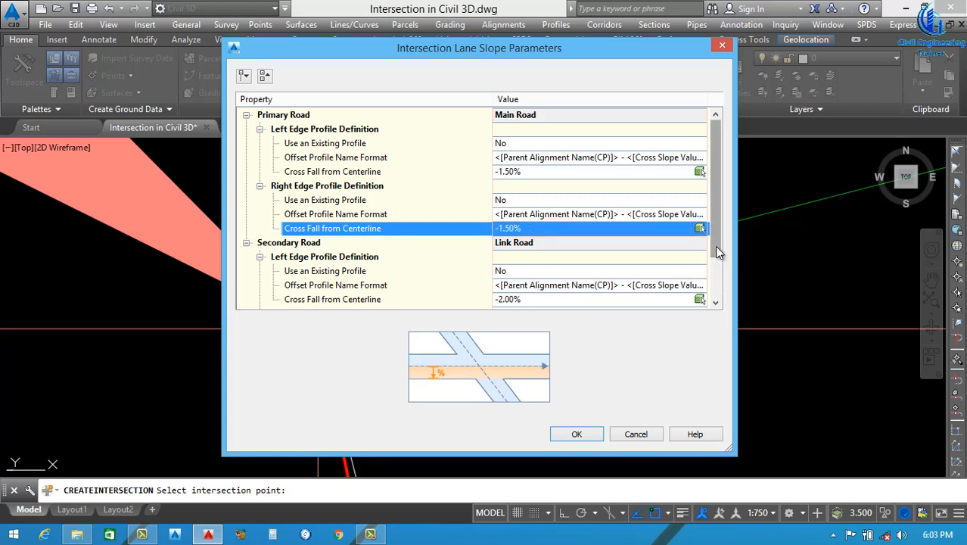
# Set the Link Road's left and right edge cross falls from centerline to -1.50% and accept the lane slope parameters
pyautogui.moveTo(718, 253); pyautogui.dragTo(719, 296)
pyautogui.click(531, 242)
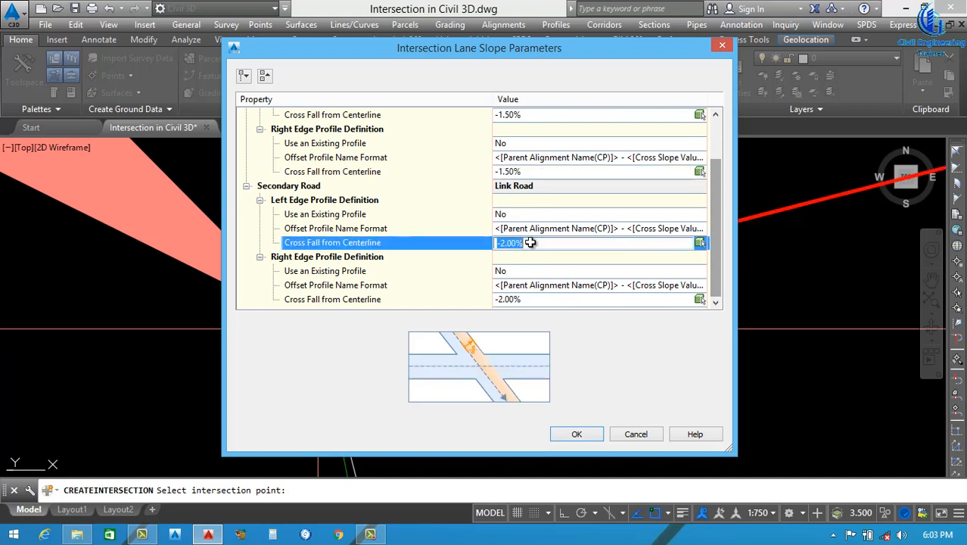
pyautogui.write('-1.50')
pyautogui.click(534, 300)
pyautogui.write('-1')
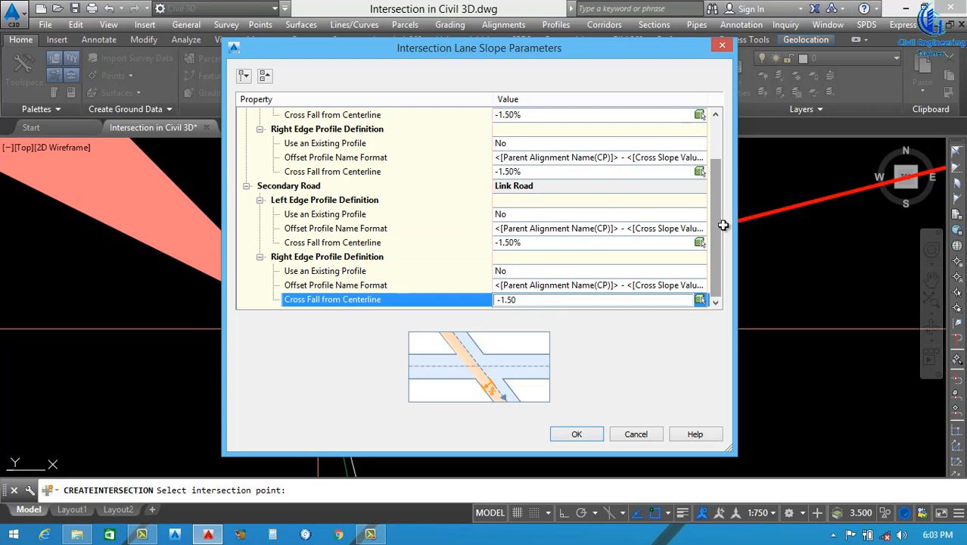
pyautogui.press('Return')
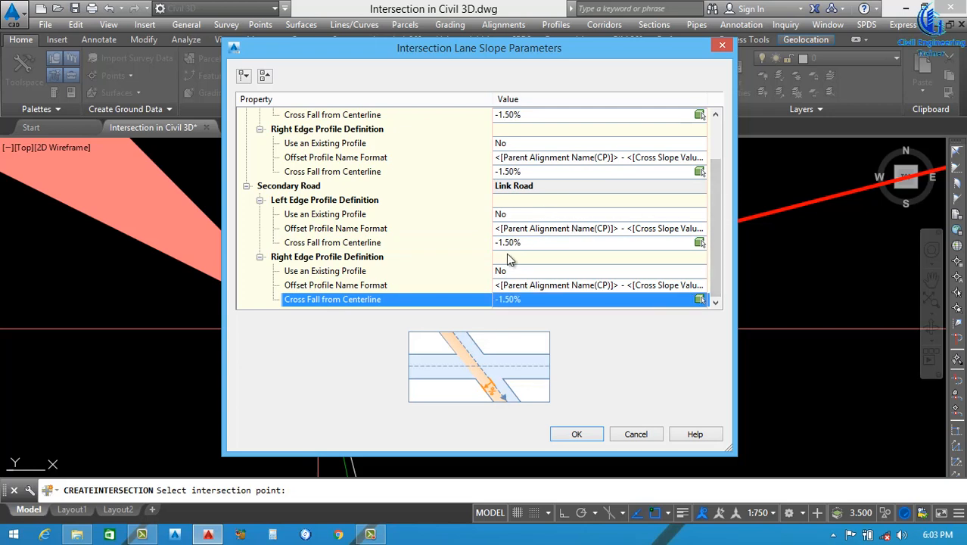
pyautogui.moveTo(716, 173); pyautogui.dragTo(715, 244)
pyautogui.click(577, 435)
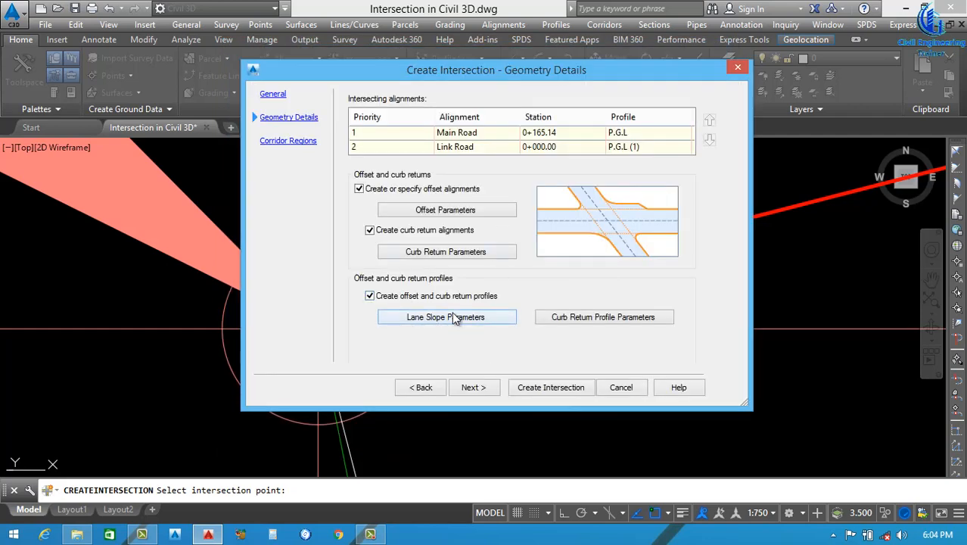
# Review the curb return profile parameters for the NE and SE quadrants and accept them
pyautogui.click(596, 318)
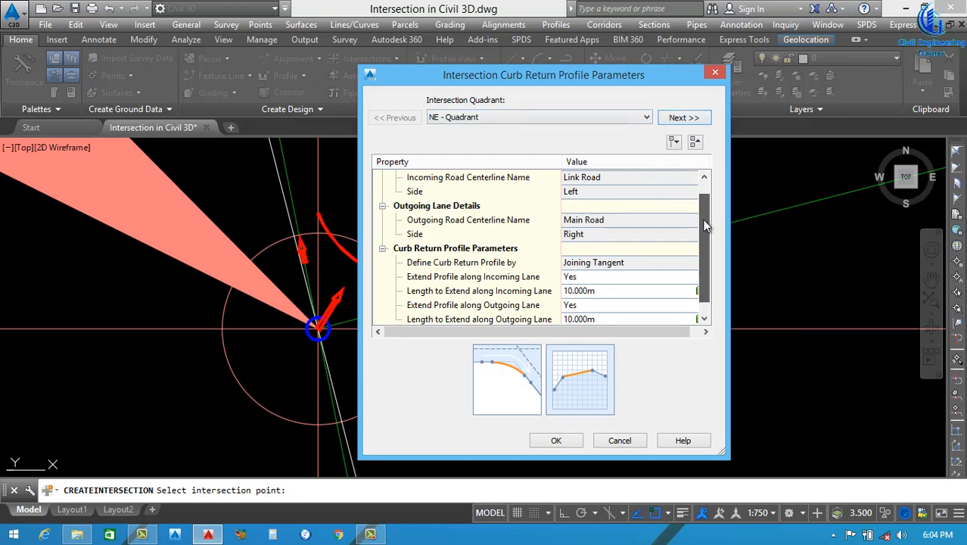
pyautogui.moveTo(700, 218); pyautogui.dragTo(700, 206)
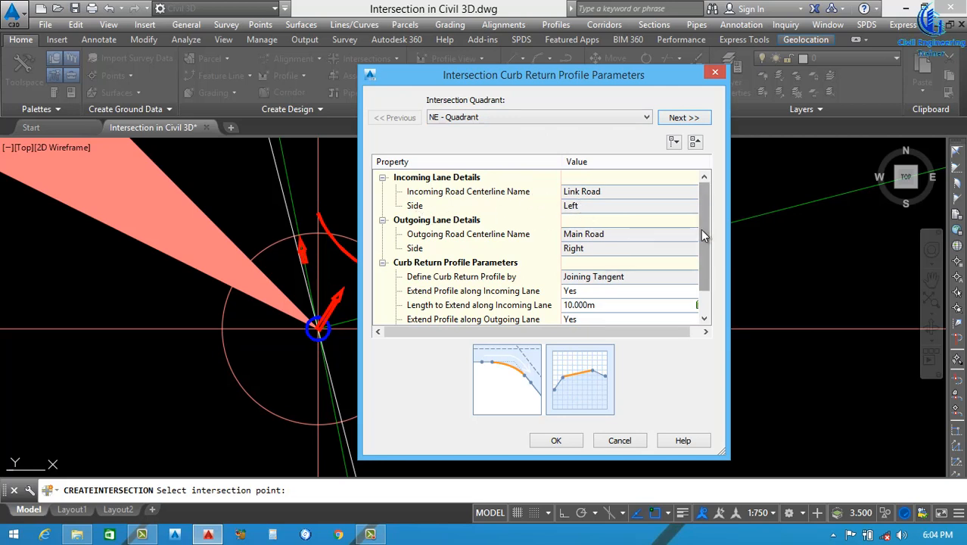
pyautogui.moveTo(701, 229); pyautogui.dragTo(706, 282)
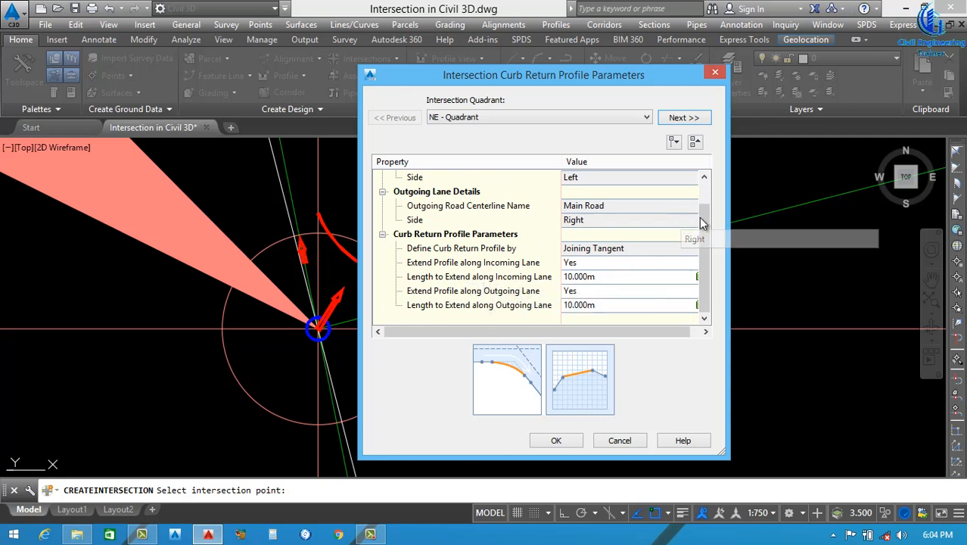
pyautogui.click(683, 117)
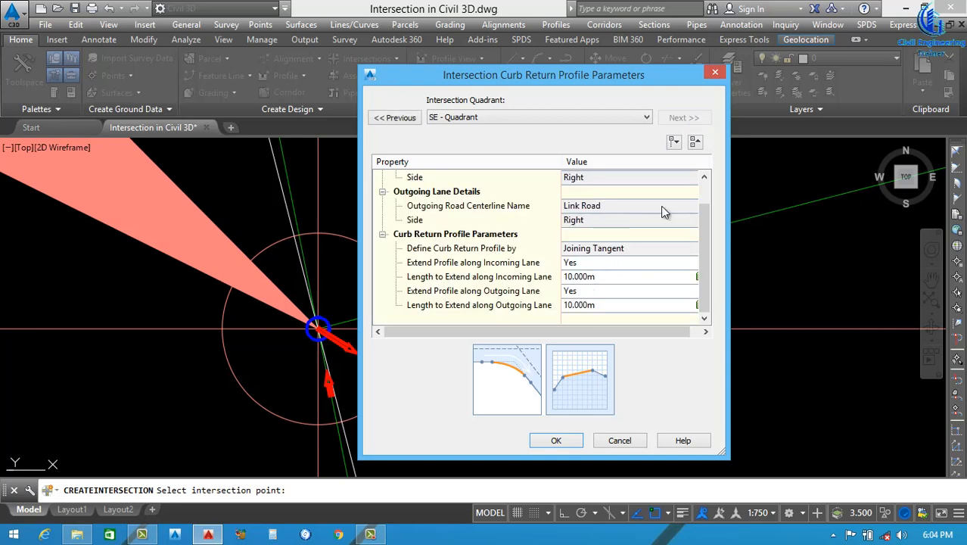
pyautogui.click(558, 441)
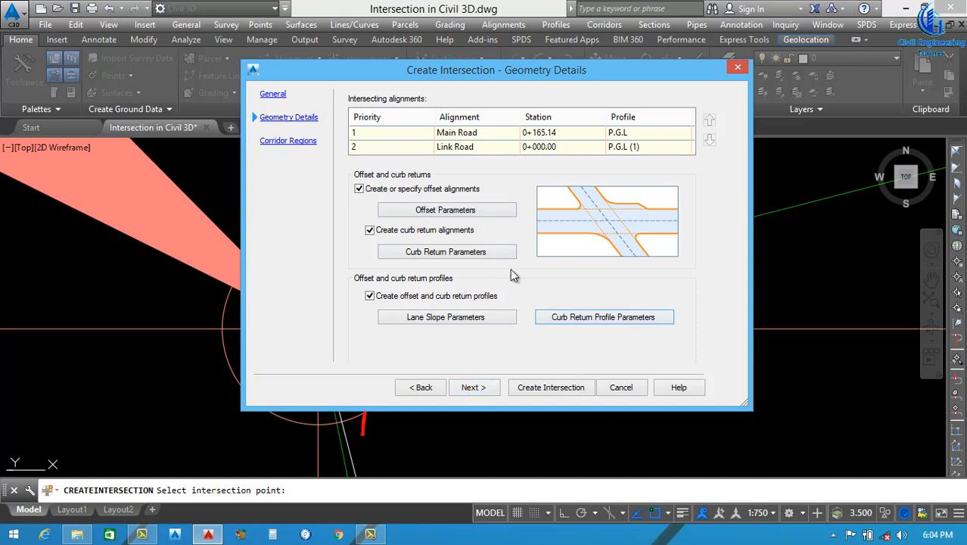
# Turn off corridor creation in the intersection area and create the intersection
pyautogui.click(474, 388)
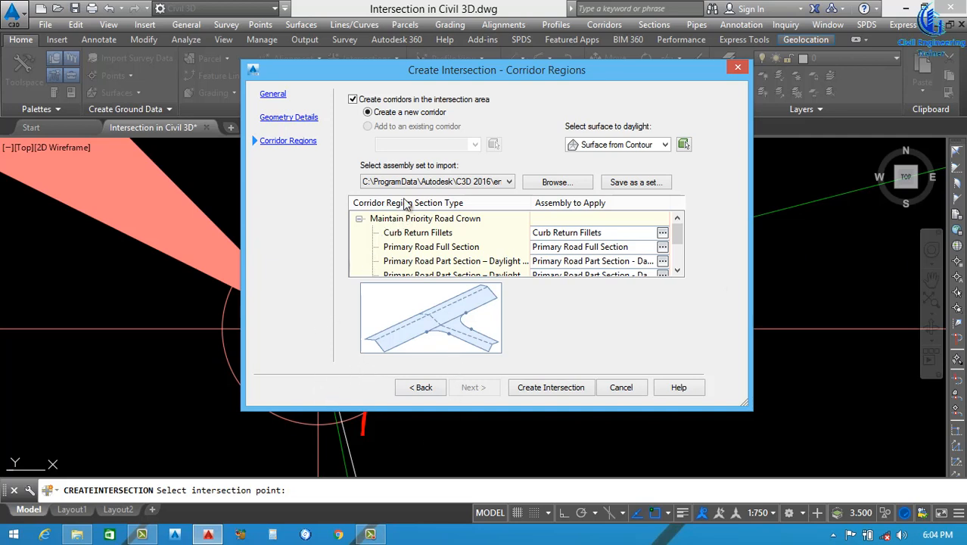
pyautogui.click(353, 99)
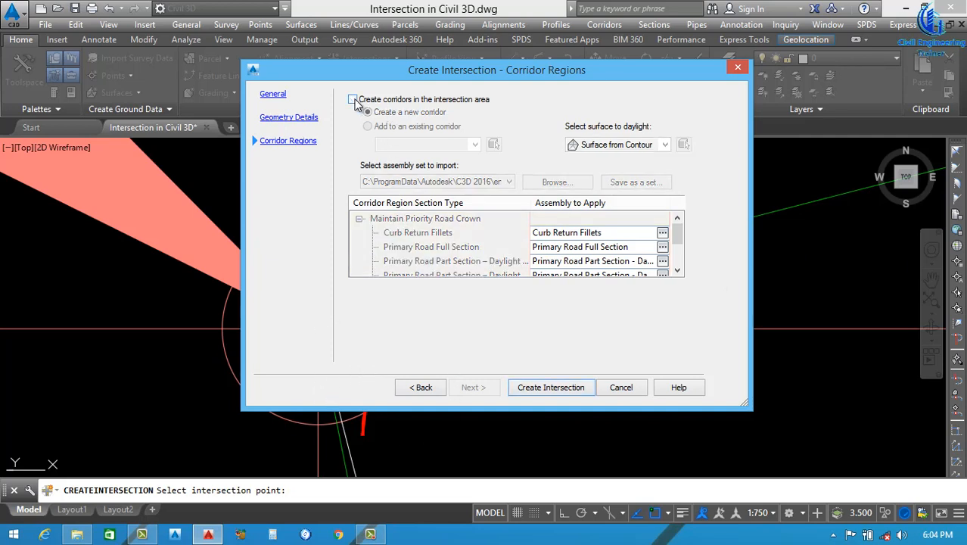
pyautogui.click(544, 386)
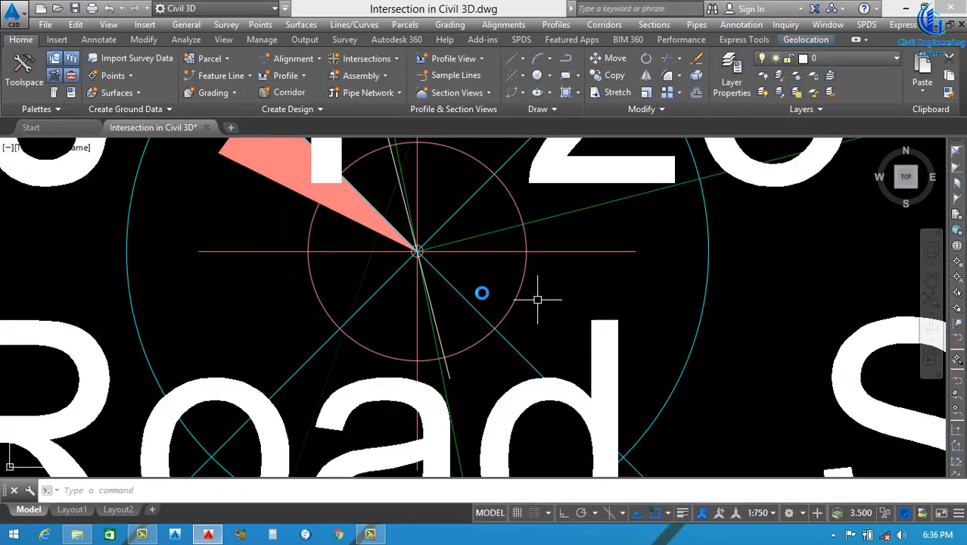
# Move the J-T-25 intersection label off the junction to clear space below the Main Road station and coordinate label
pyautogui.scroll(-2, 432, 268)
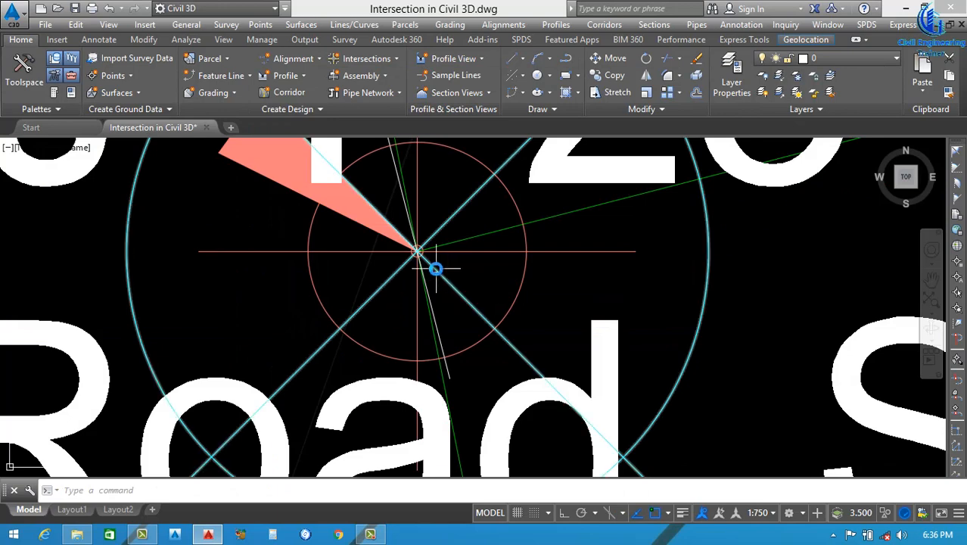
pyautogui.scroll(5, 426, 266)
pyautogui.scroll(-10, 380, 268)
pyautogui.scroll(-3, 392, 271)
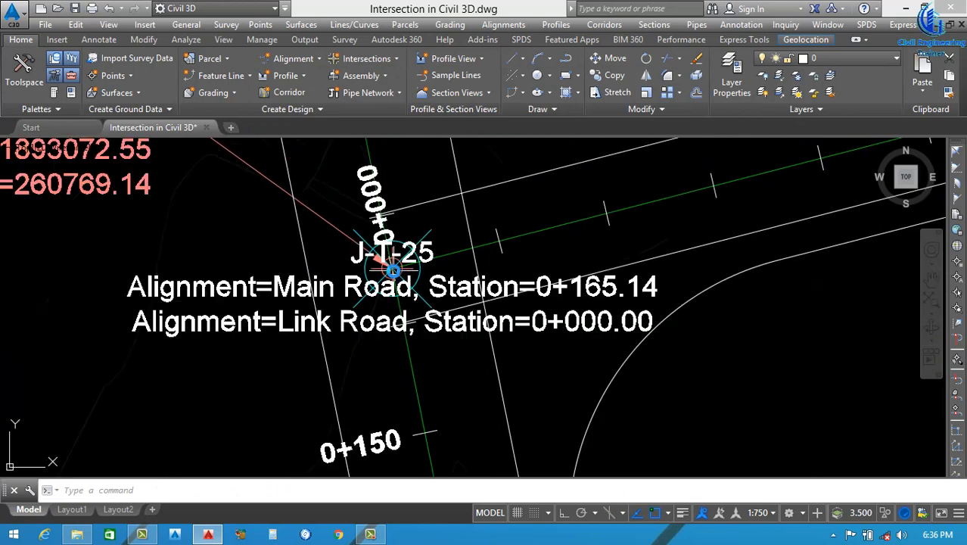
pyautogui.scroll(-2, 451, 282)
pyautogui.scroll(2, 464, 303)
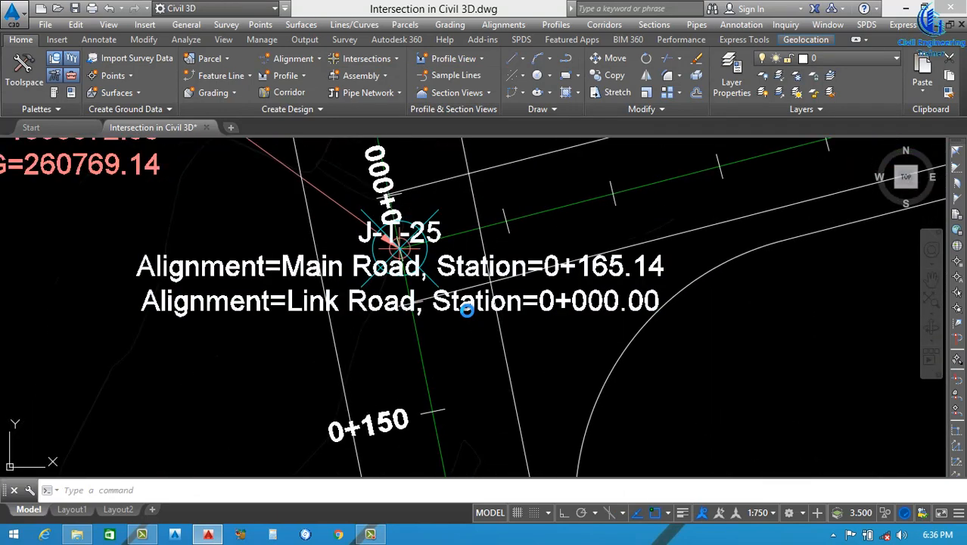
pyautogui.click(467, 312)
pyautogui.click(397, 250)
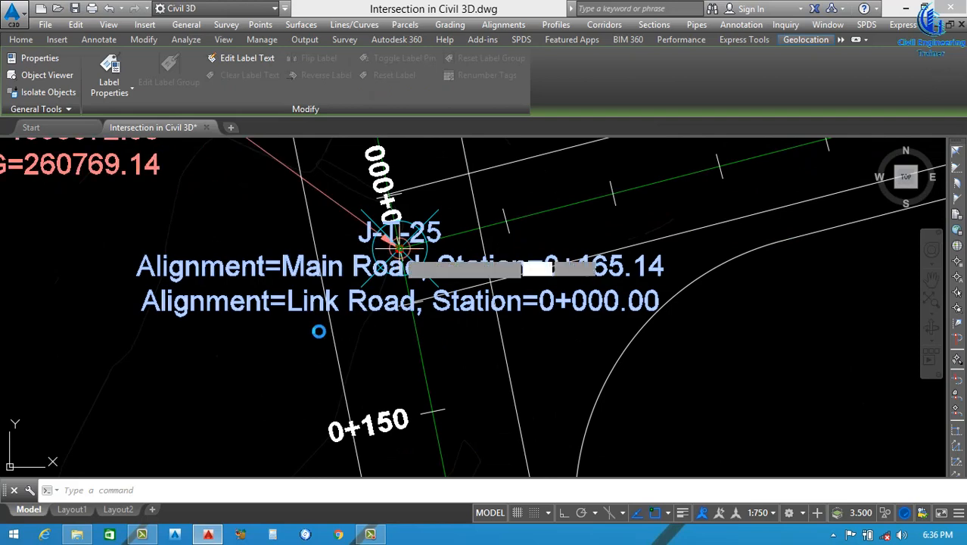
pyautogui.scroll(-6, 300, 331)
pyautogui.click(272, 347)
pyautogui.scroll(5, 305, 296)
pyautogui.press('Escape')
pyautogui.scroll(-3, 262, 327)
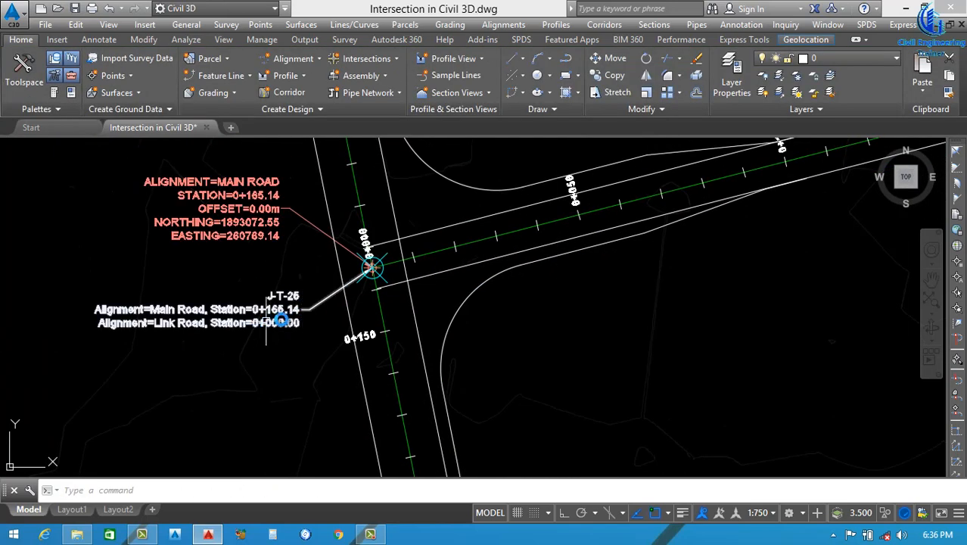
# Examine the intersection's curb returns in plan and the design profile around the junction station in the Main Road profile view
pyautogui.scroll(-4, 293, 309)
pyautogui.scroll(2, 326, 303)
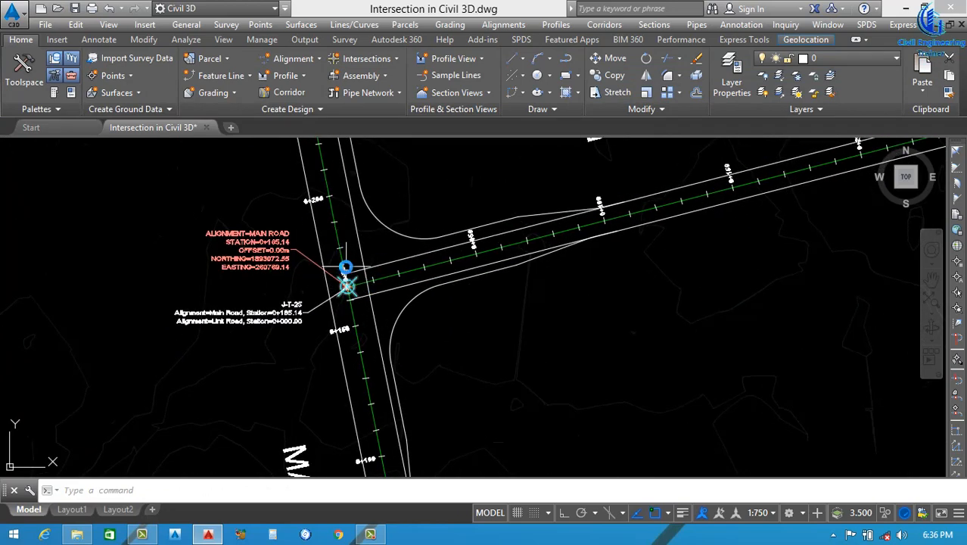
pyautogui.scroll(-3, 402, 313)
pyautogui.scroll(3, 350, 308)
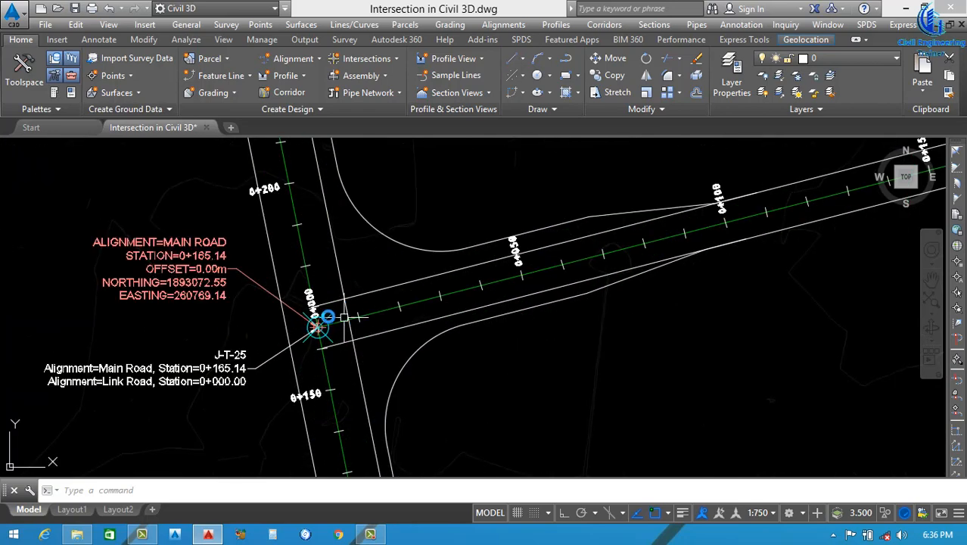
pyautogui.scroll(-3, 333, 322)
pyautogui.scroll(-5, 392, 323)
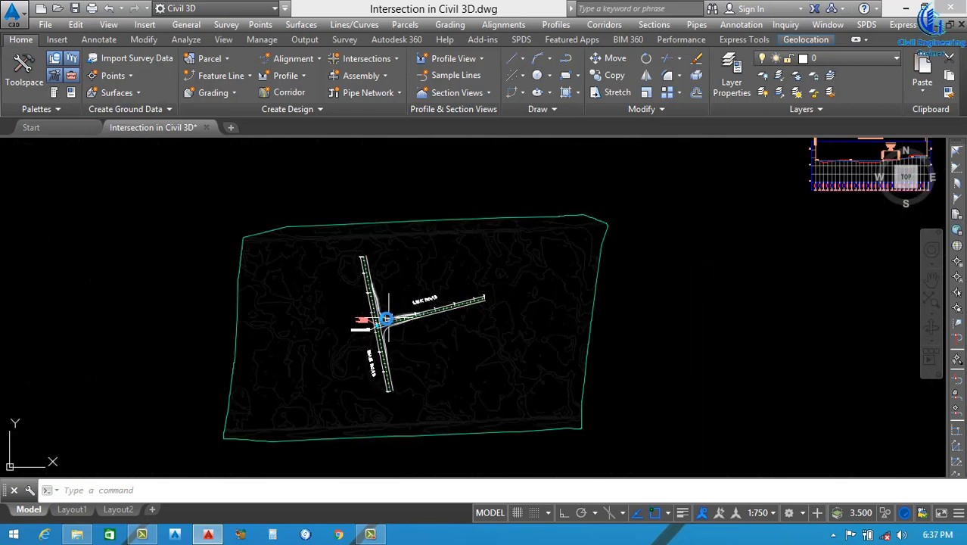
pyautogui.scroll(-3, 529, 280)
pyautogui.scroll(6, 623, 203)
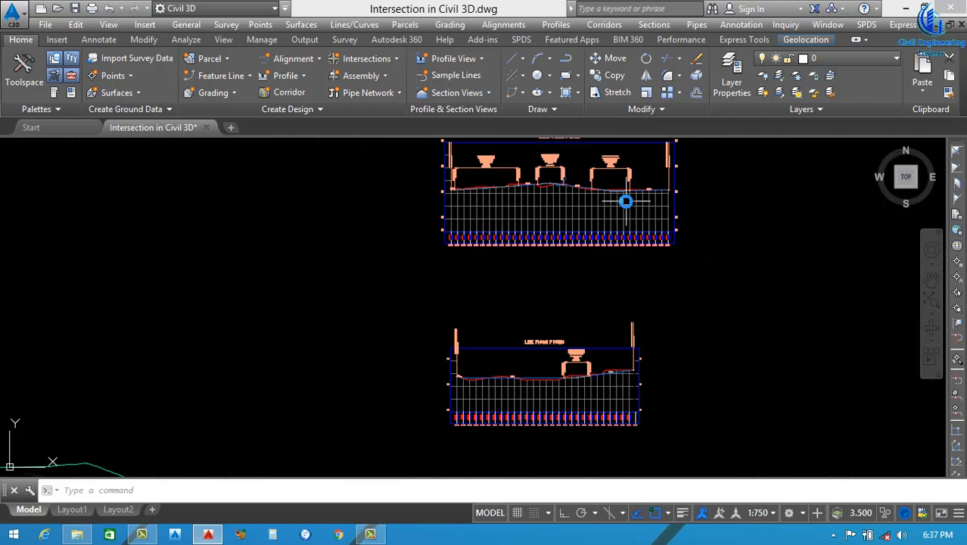
pyautogui.scroll(7, 570, 192)
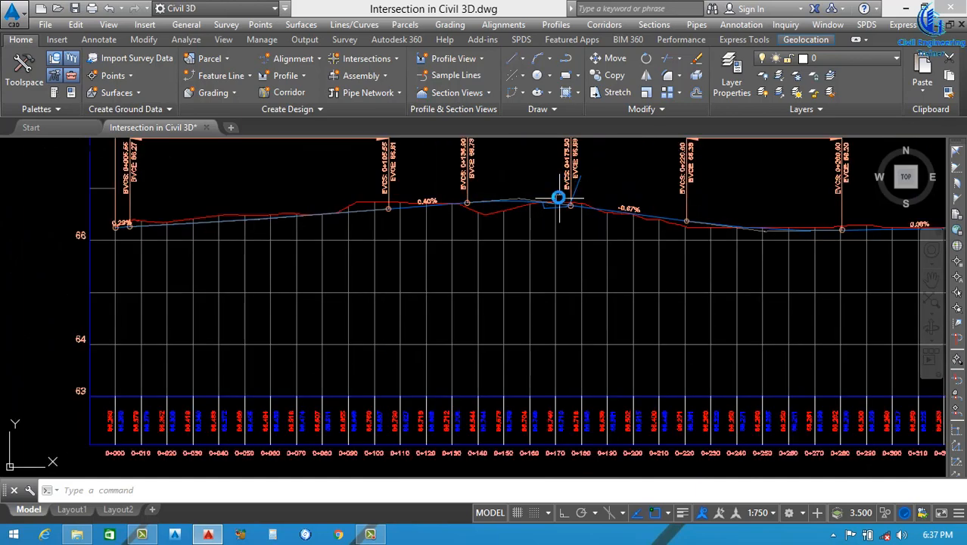
pyautogui.scroll(6, 560, 200)
pyautogui.scroll(3, 453, 252)
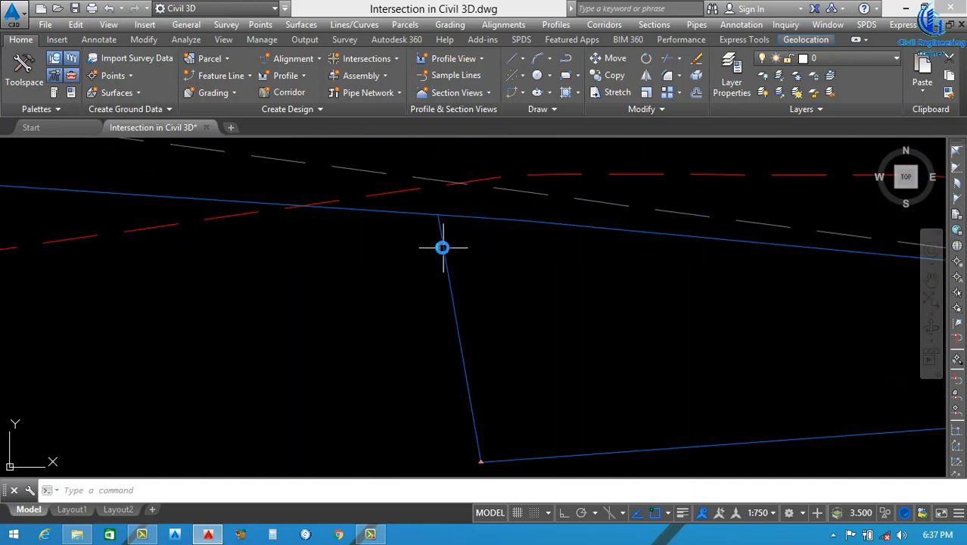
# Inspect the short steep profile line that meets the Main Road design profile and regenerate the drawing display
pyautogui.click(443, 246)
pyautogui.scroll(4, 447, 249)
pyautogui.scroll(-2, 458, 257)
pyautogui.press('Escape')
pyautogui.write('RE')
pyautogui.press('Return')
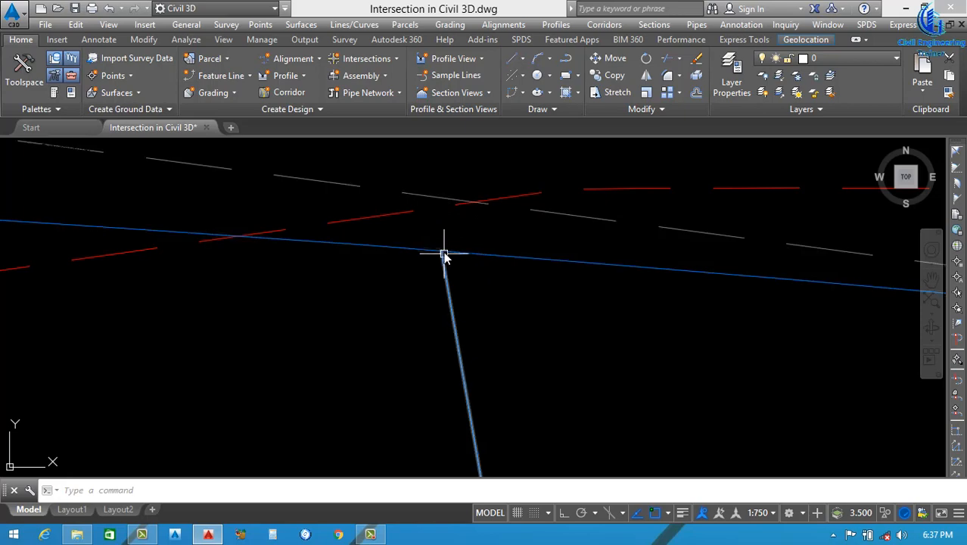
# Examine the start of the design profile and its elevations at station 0+000 in the Link Road profile view
pyautogui.scroll(-6, 470, 246)
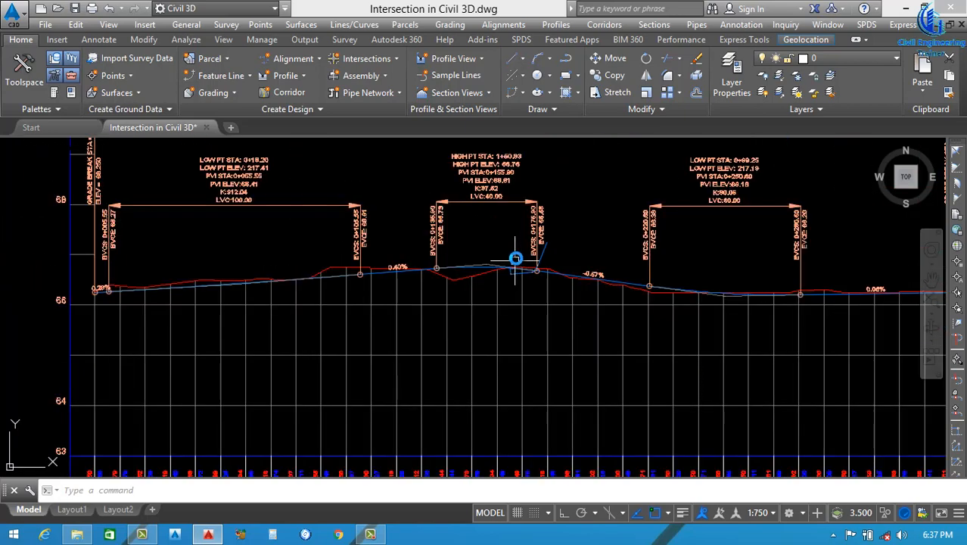
pyautogui.scroll(-4, 526, 259)
pyautogui.scroll(-2, 430, 383)
pyautogui.scroll(3, 477, 317)
pyautogui.scroll(8, 471, 324)
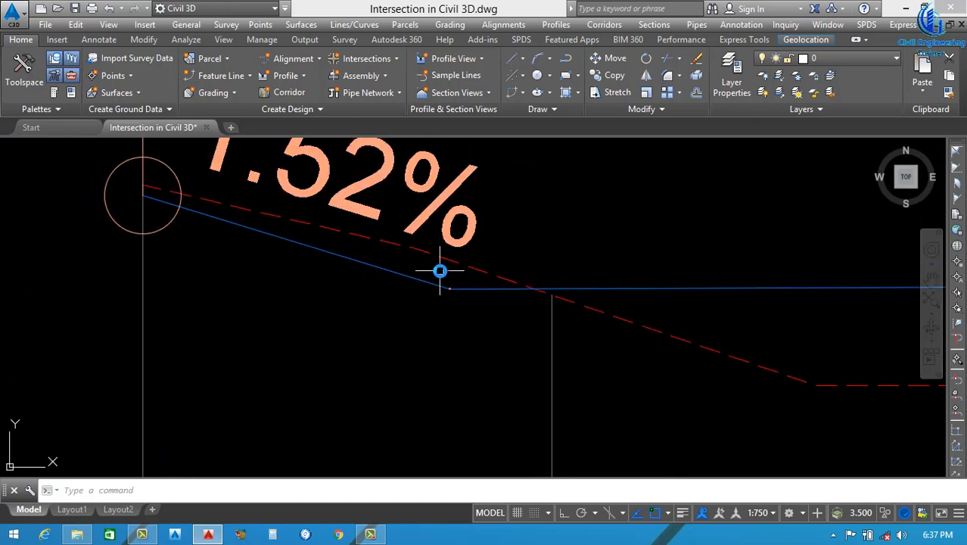
pyautogui.scroll(-3, 446, 281)
pyautogui.scroll(-6, 386, 257)
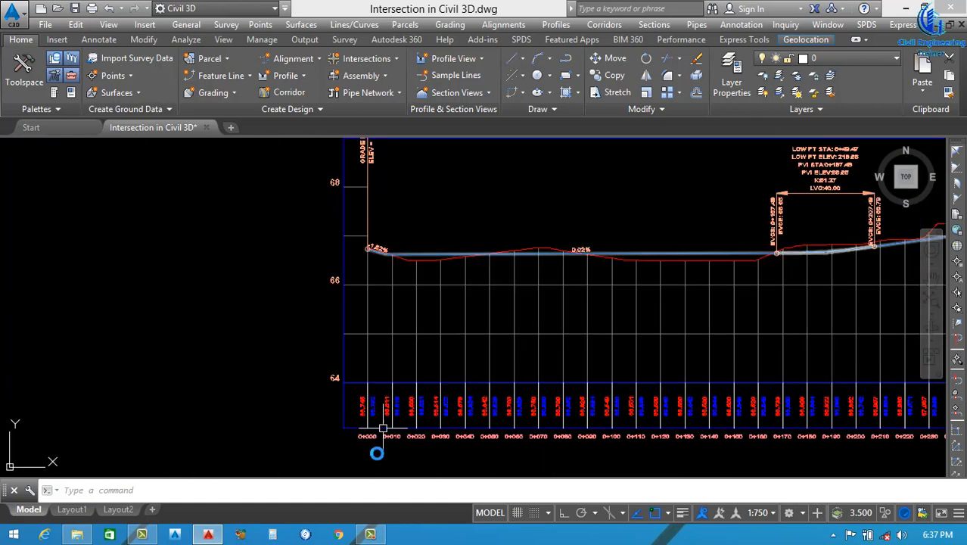
pyautogui.scroll(8, 374, 441)
pyautogui.scroll(-6, 374, 431)
pyautogui.scroll(5, 345, 213)
pyautogui.scroll(-8, 371, 257)
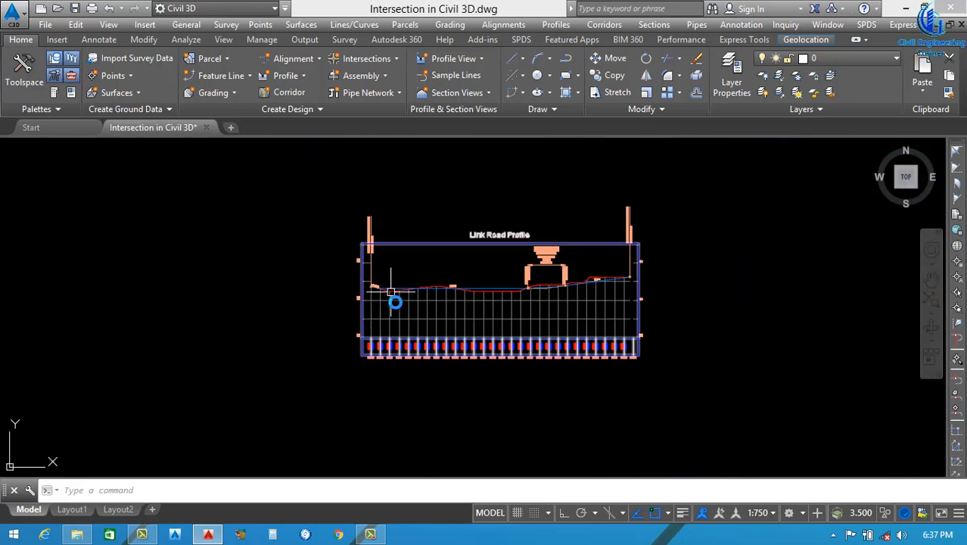
# Compare the Main Road profile near the junction with the grade break at the start of the Link Road profile
pyautogui.scroll(6, 451, 173)
pyautogui.scroll(2, 421, 249)
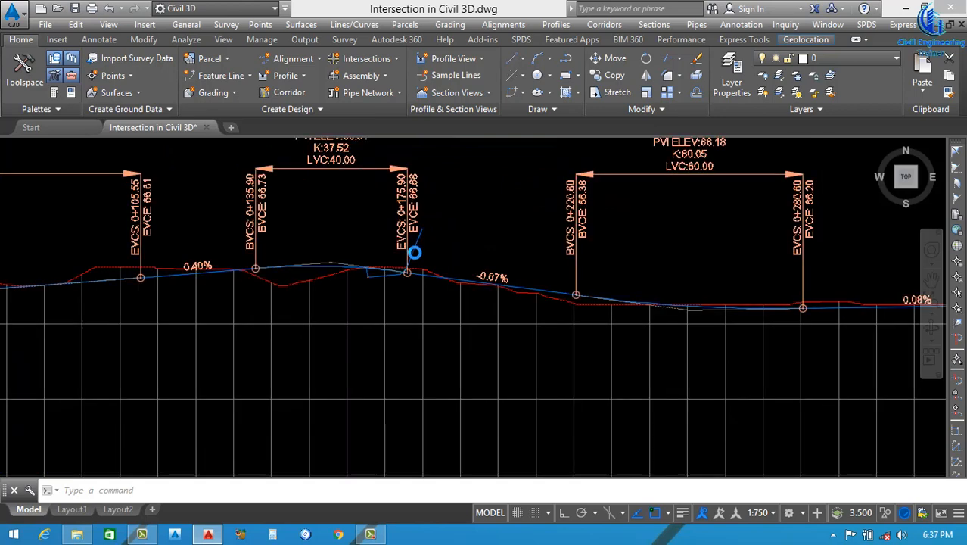
pyautogui.scroll(3, 281, 281)
pyautogui.scroll(3, 279, 297)
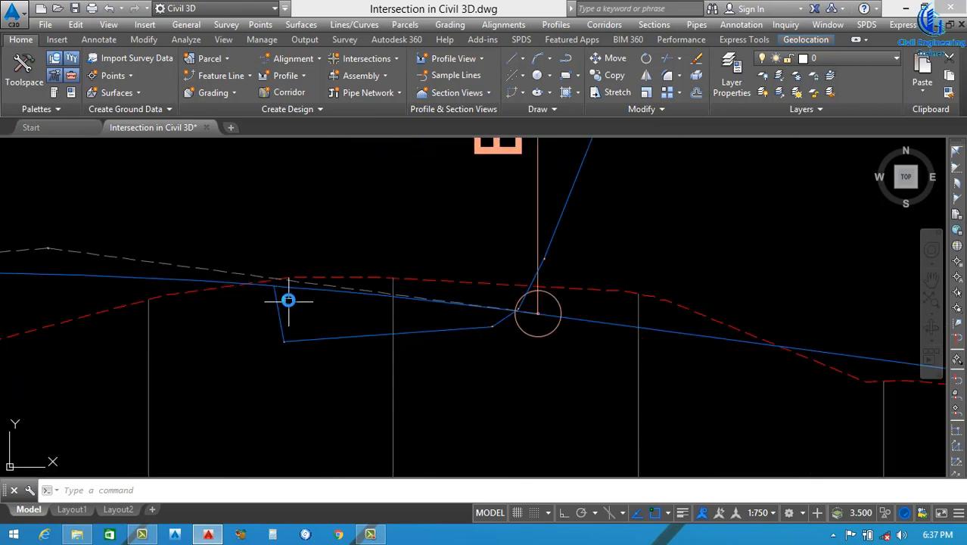
pyautogui.scroll(-10, 434, 240)
pyautogui.scroll(6, 374, 335)
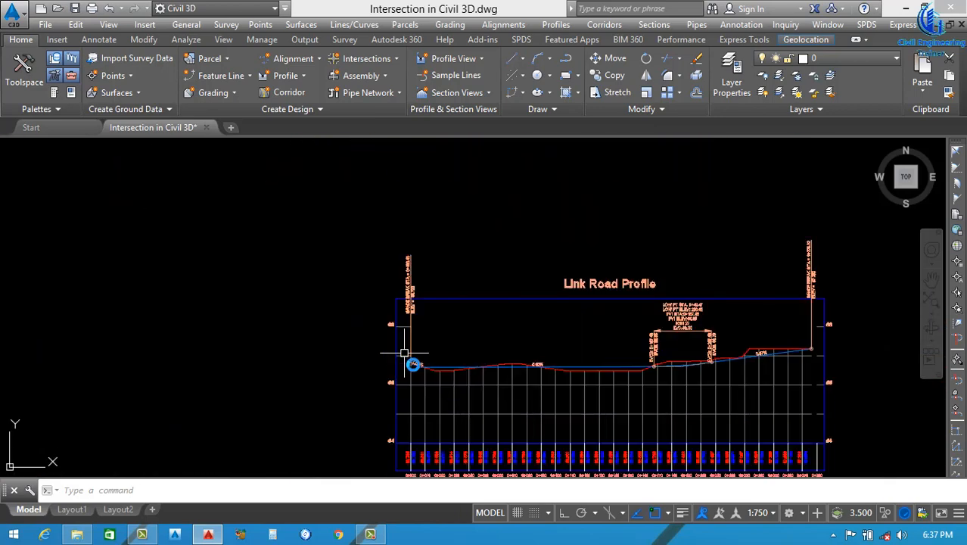
pyautogui.scroll(5, 405, 353)
pyautogui.scroll(-5, 395, 342)
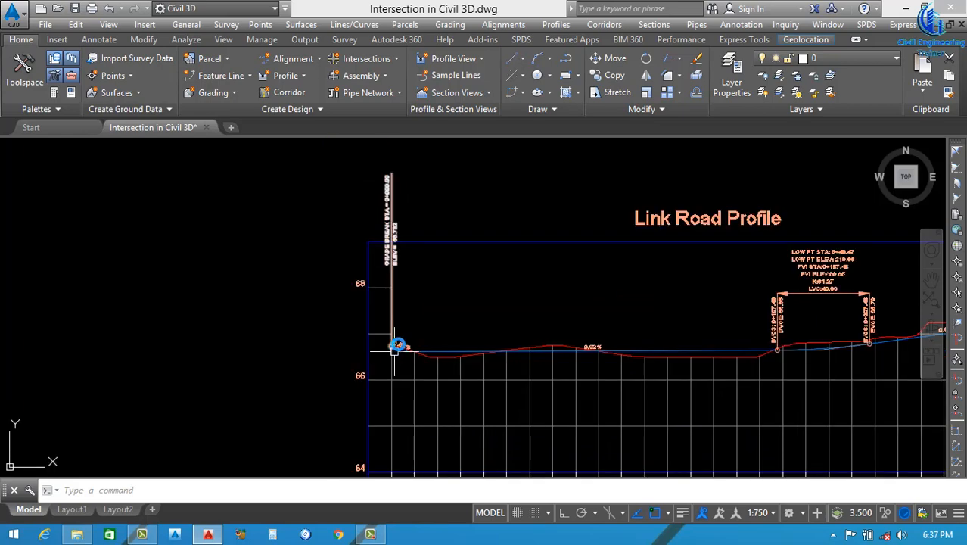
pyautogui.scroll(-1, 434, 314)
pyautogui.scroll(5, 398, 342)
pyautogui.scroll(-5, 417, 328)
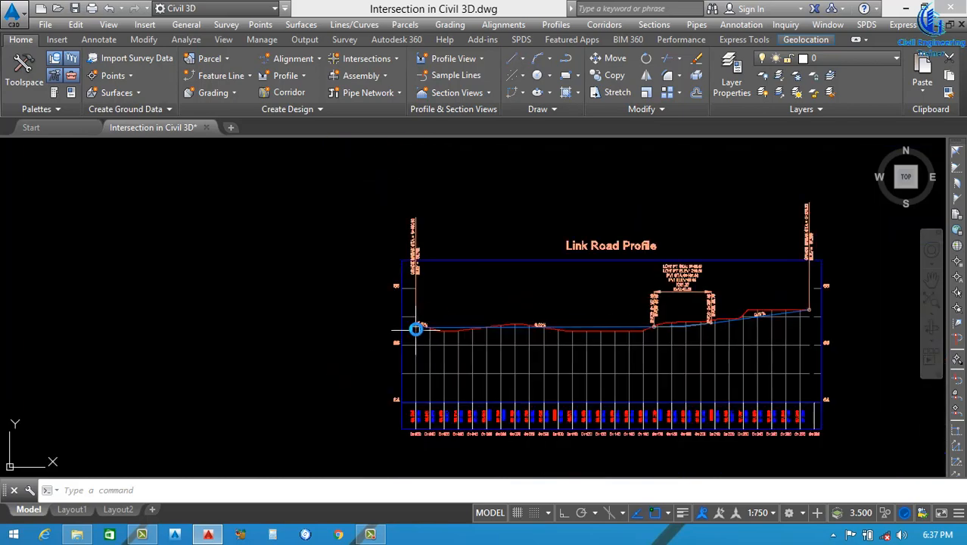
# Draw a circle of about 6 m radius around the station 0+000 elevations in the Link Road profile's data band
pyautogui.press('Return')
pyautogui.scroll(5, 423, 421)
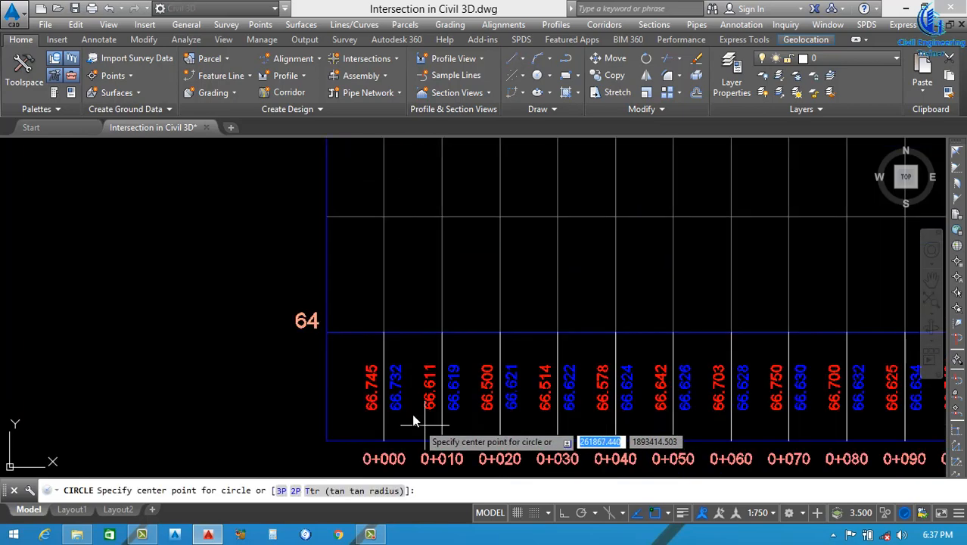
pyautogui.scroll(2, 386, 394)
pyautogui.click(363, 365)
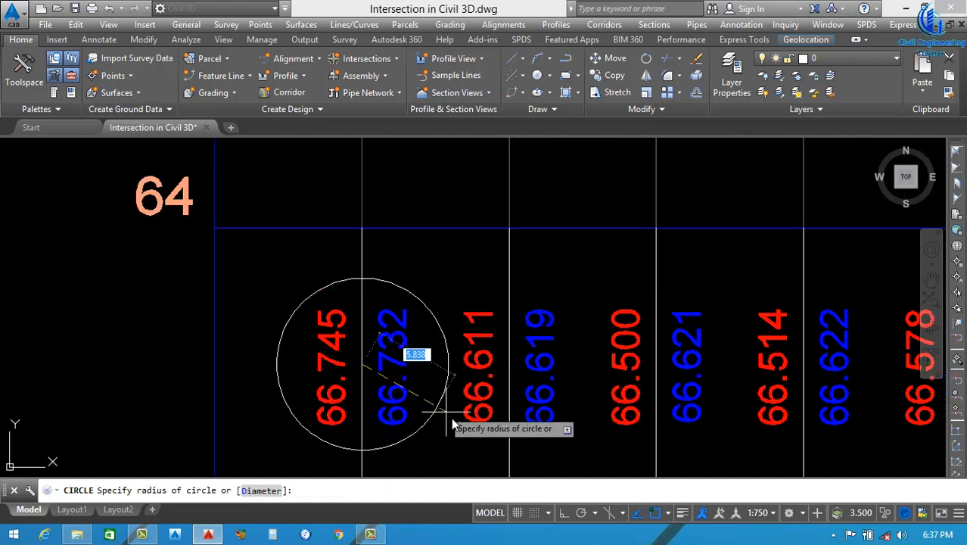
pyautogui.click(454, 375)
# Draw a circle around the short profile line just before the 0+175.90 curve end in the Main Road profile view
pyautogui.scroll(-5, 414, 403)
pyautogui.scroll(-6, 413, 404)
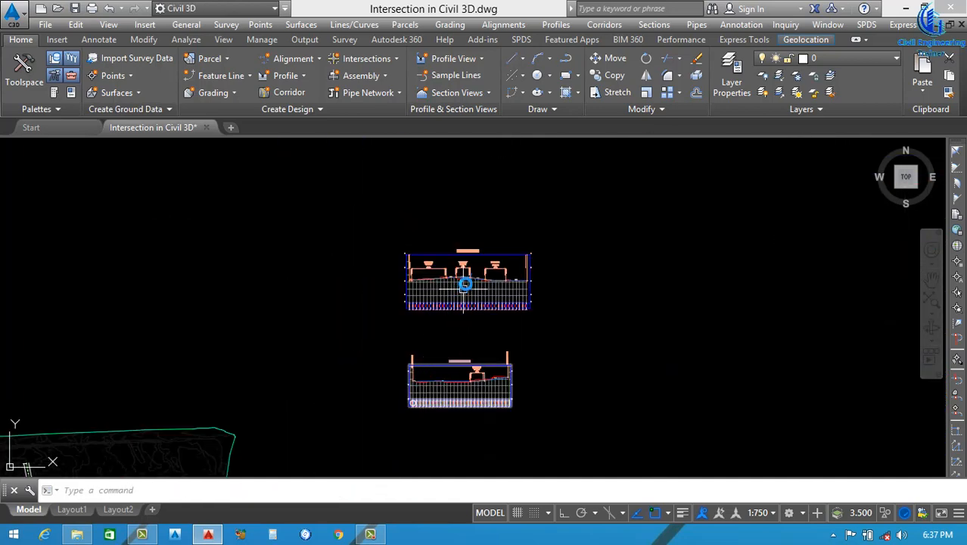
pyautogui.scroll(6, 464, 287)
pyautogui.scroll(5, 350, 358)
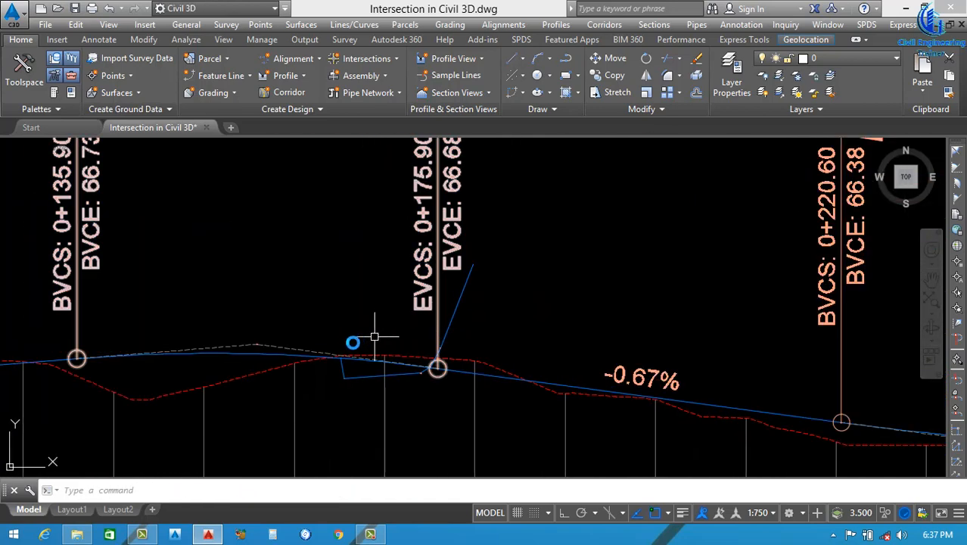
pyautogui.press('Return')
pyautogui.click(352, 368)
pyautogui.click(434, 437)
# Examine the curb return alignments and their station labels at the intersection in plan
pyautogui.scroll(-8, 433, 421)
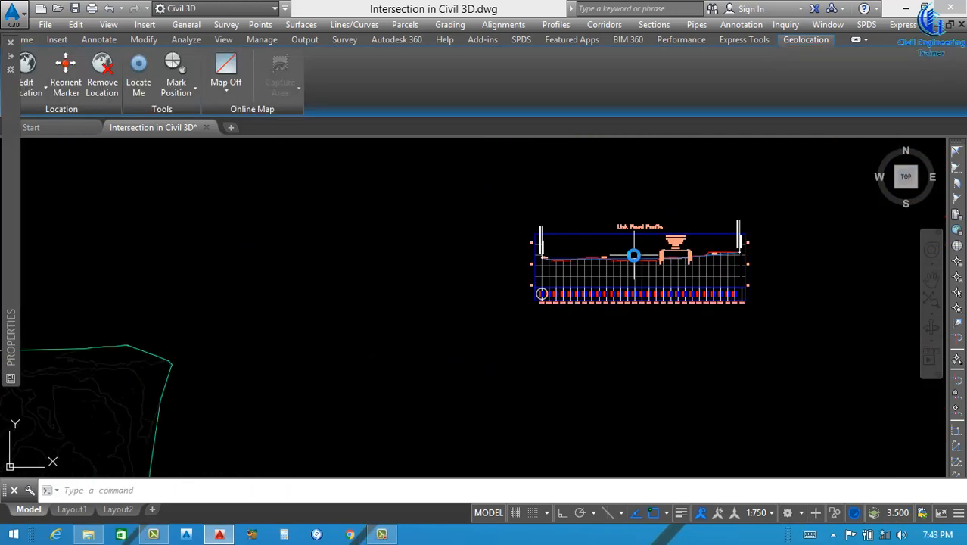
pyautogui.scroll(-4, 633, 256)
pyautogui.scroll(8, 429, 334)
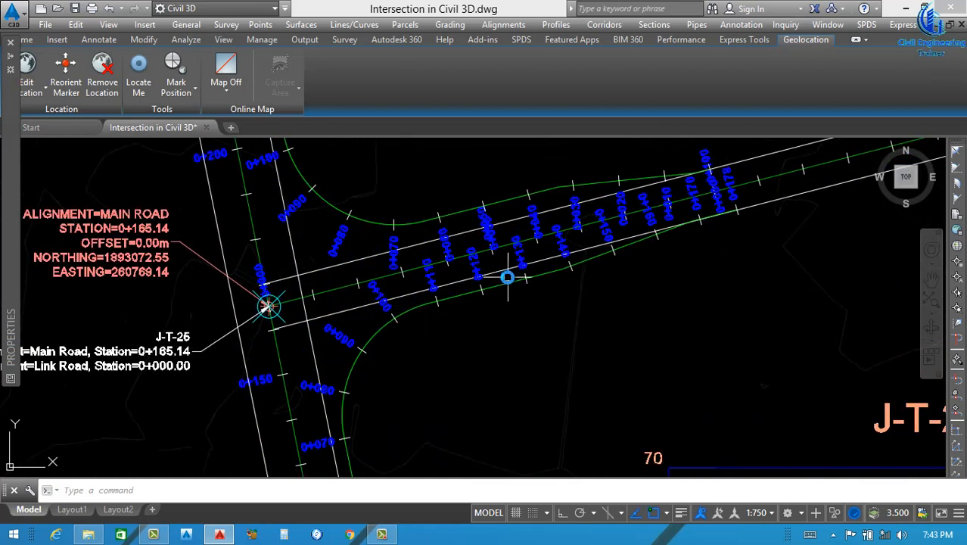
# Measure the aligned distance between the Link Road's southern edge and the southern curb return near station 0+120
pyautogui.write('AL')
pyautogui.press('Return')
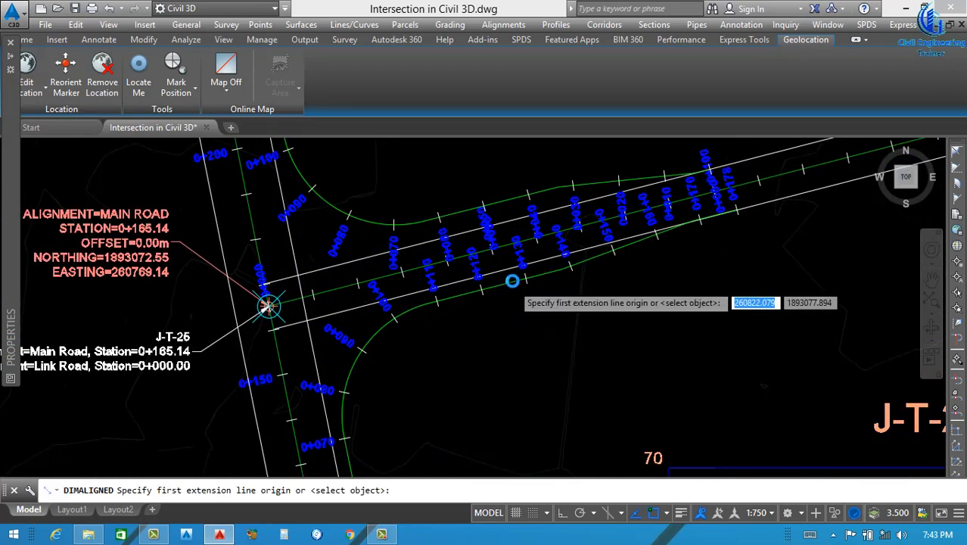
pyautogui.scroll(4, 484, 258)
pyautogui.click(468, 230)
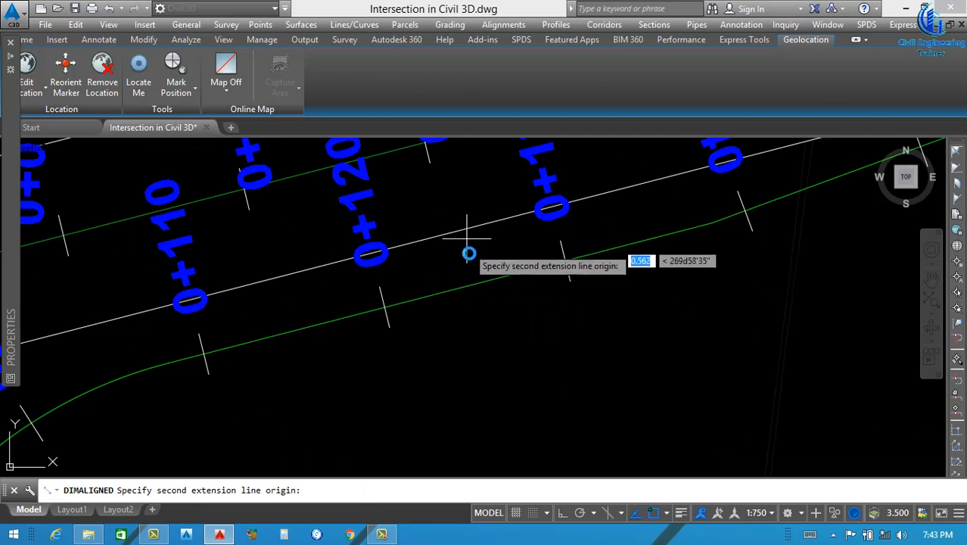
pyautogui.click(481, 281)
pyautogui.scroll(4, 468, 248)
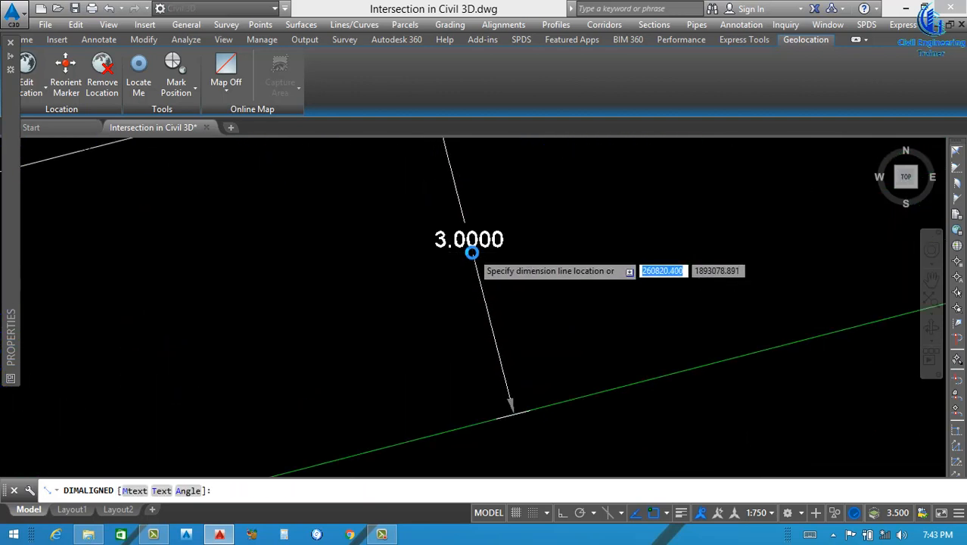
pyautogui.scroll(-4, 477, 261)
pyautogui.scroll(-2, 481, 274)
pyautogui.press('Escape')
# Set the southern curb return's offset along the Link Road to 4.50 m
pyautogui.click(473, 274)
pyautogui.click(458, 288)
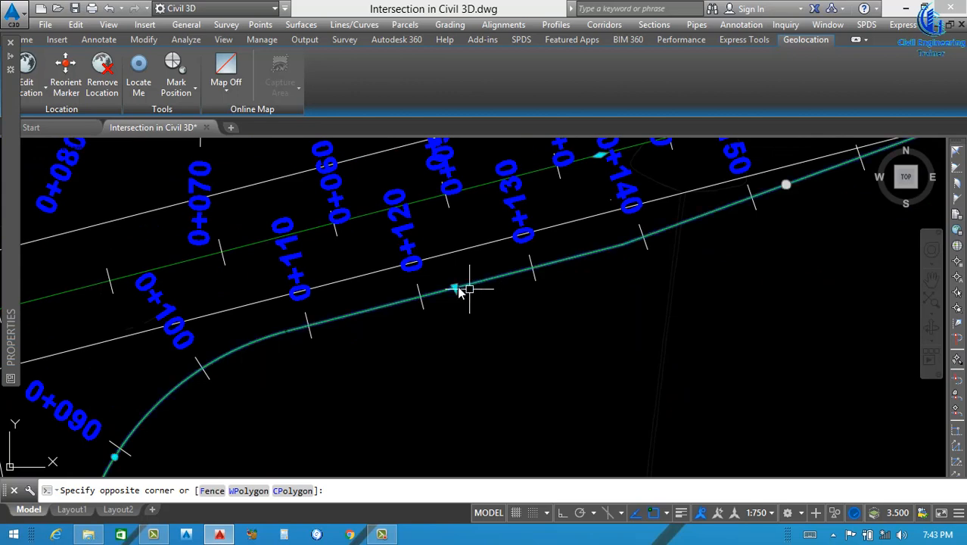
pyautogui.click(454, 288)
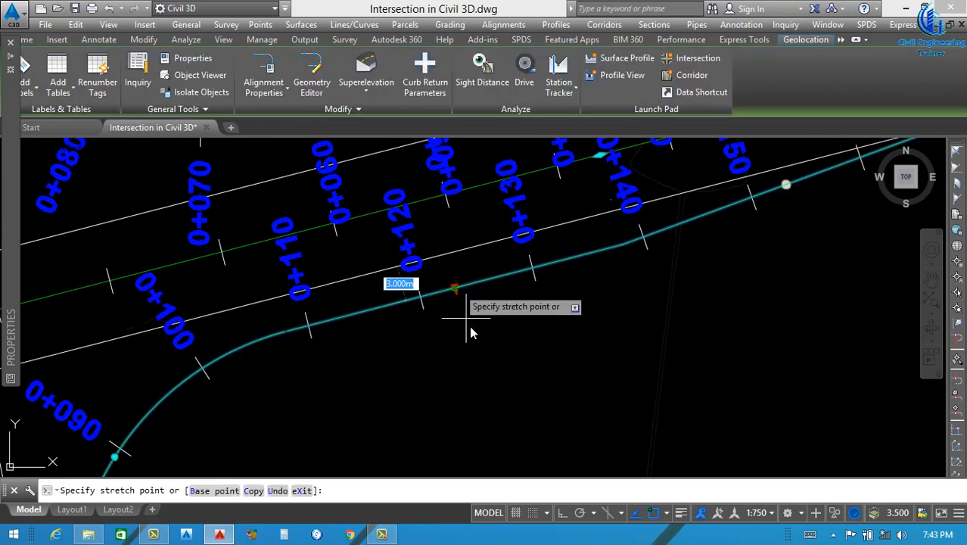
pyautogui.write('4.50')
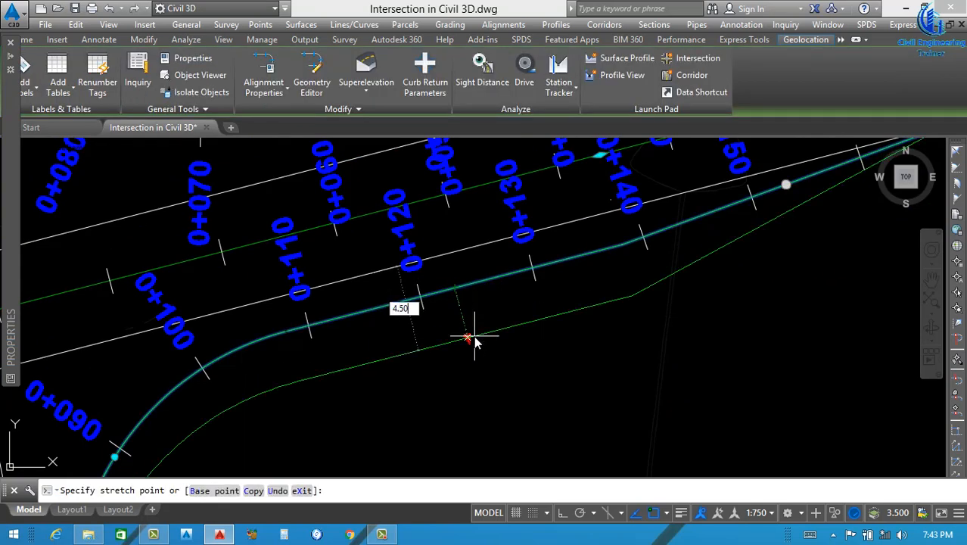
pyautogui.press('Return')
pyautogui.scroll(-5, 498, 349)
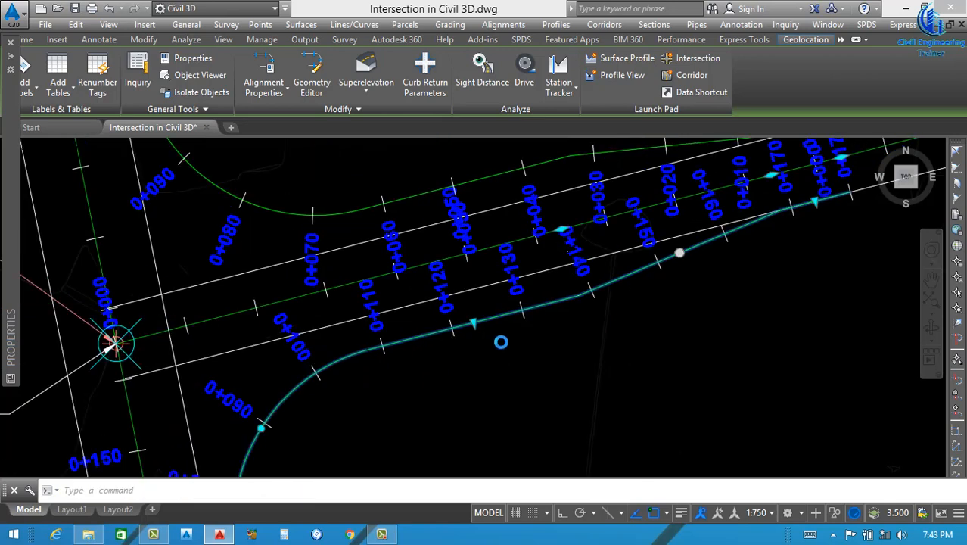
pyautogui.scroll(4, 488, 299)
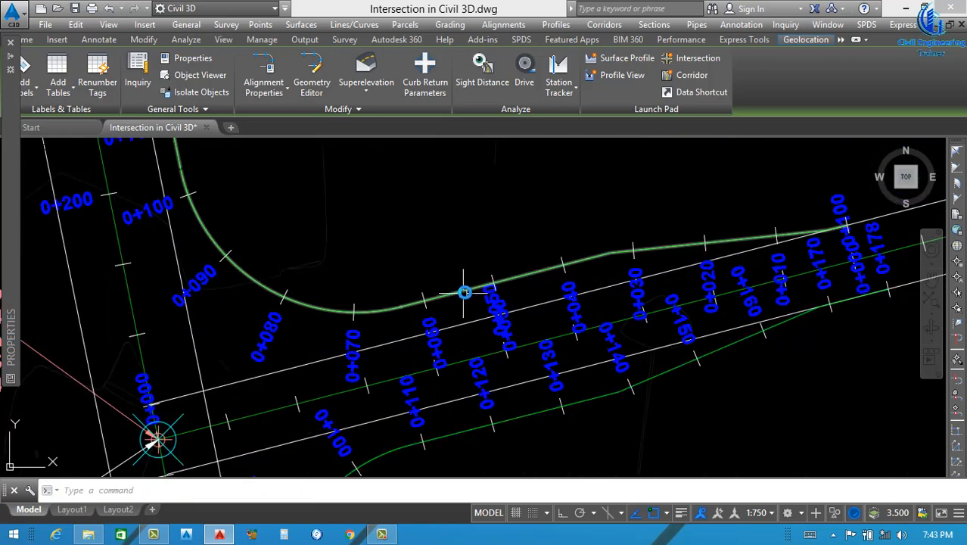
pyautogui.write('l')
pyautogui.press('Return')
pyautogui.scroll(2, 462, 303)
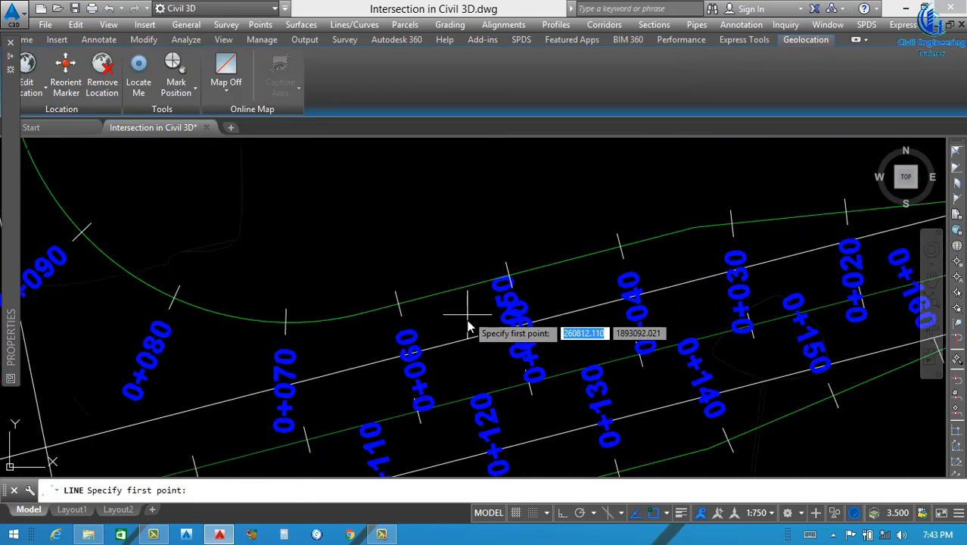
pyautogui.click(469, 323)
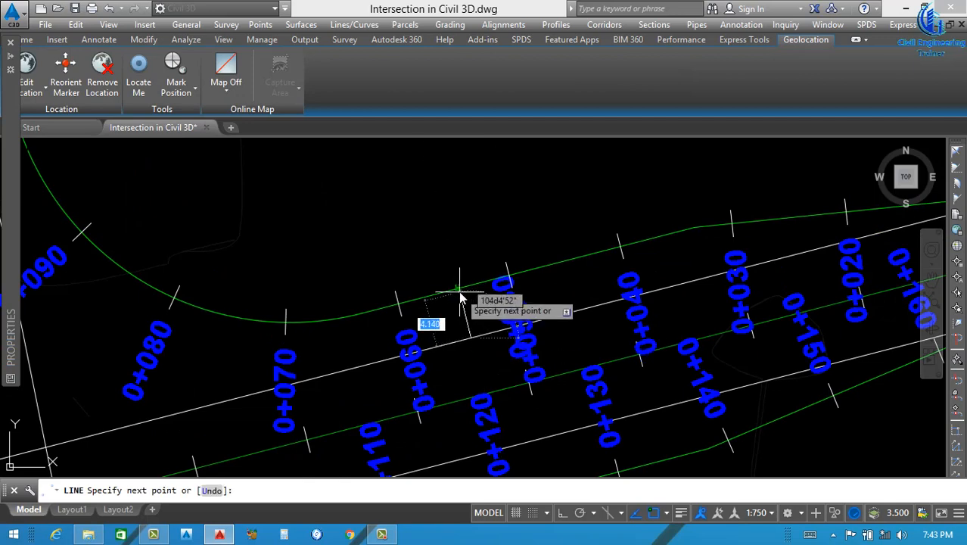
pyautogui.scroll(4, 463, 303)
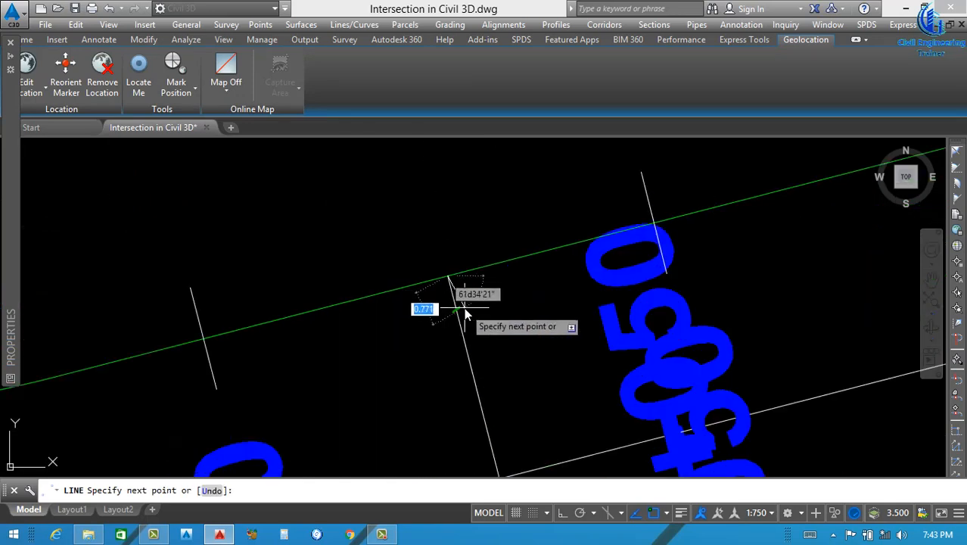
pyautogui.click(465, 306)
pyautogui.press('Escape')
pyautogui.scroll(-4, 464, 314)
pyautogui.click(466, 327)
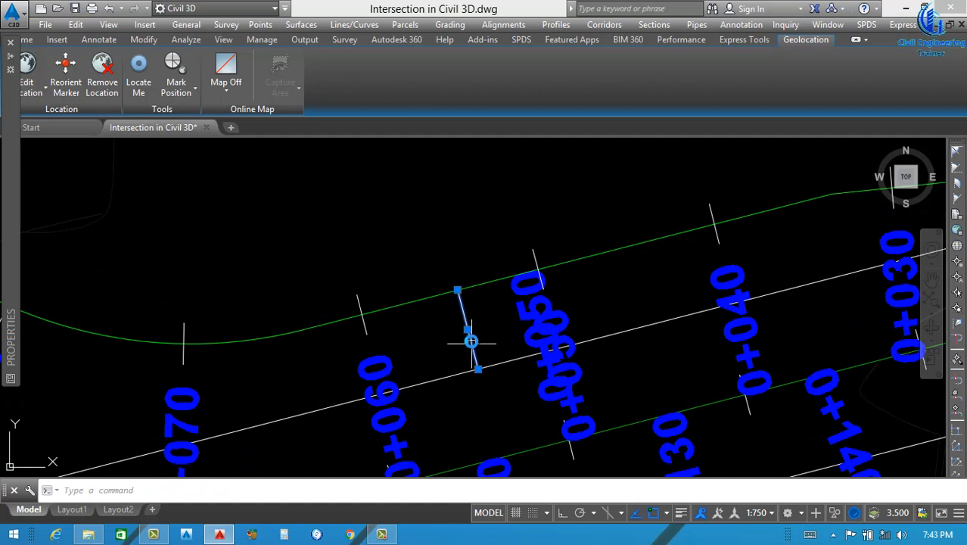
pyautogui.press('Delete')
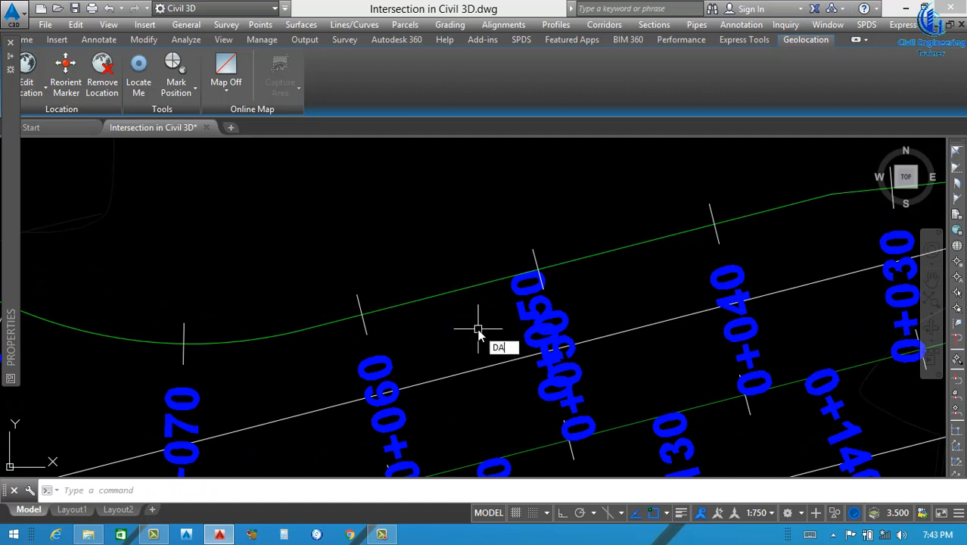
# Measure the aligned distance between the Link Road's northern edge and the northern curb return between stations 0+060 and 0+050
pyautogui.press('Return')
pyautogui.click(477, 369)
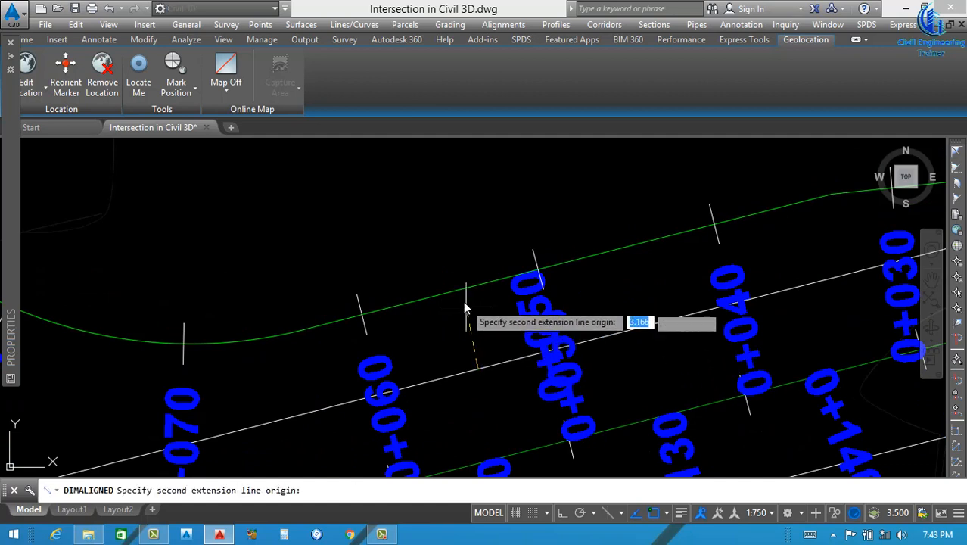
pyautogui.click(459, 288)
pyautogui.scroll(5, 468, 323)
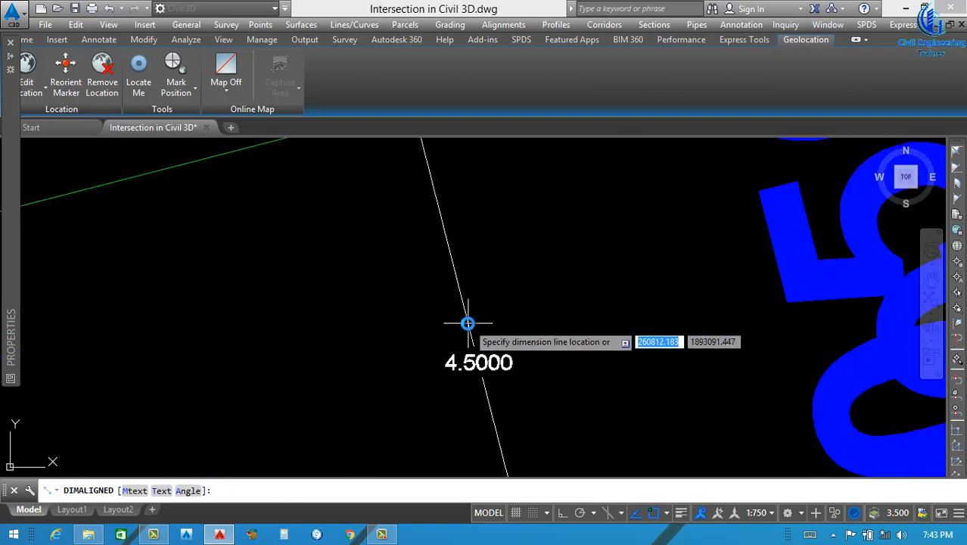
pyautogui.press('Escape')
pyautogui.scroll(-5, 494, 320)
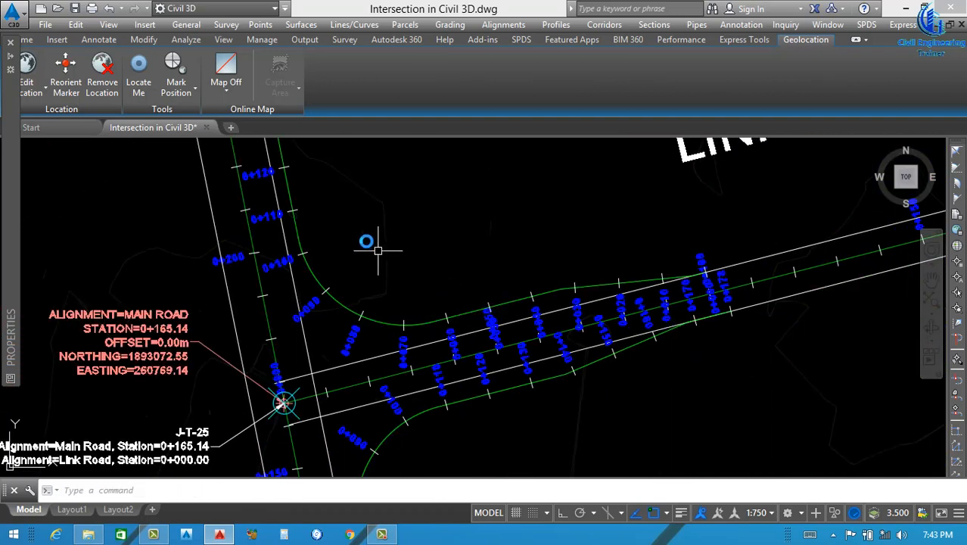
# Measure the aligned distance between the Main Road's eastern edge and the northern curb return near station 0+120
pyautogui.scroll(5, 312, 191)
pyautogui.press('Return')
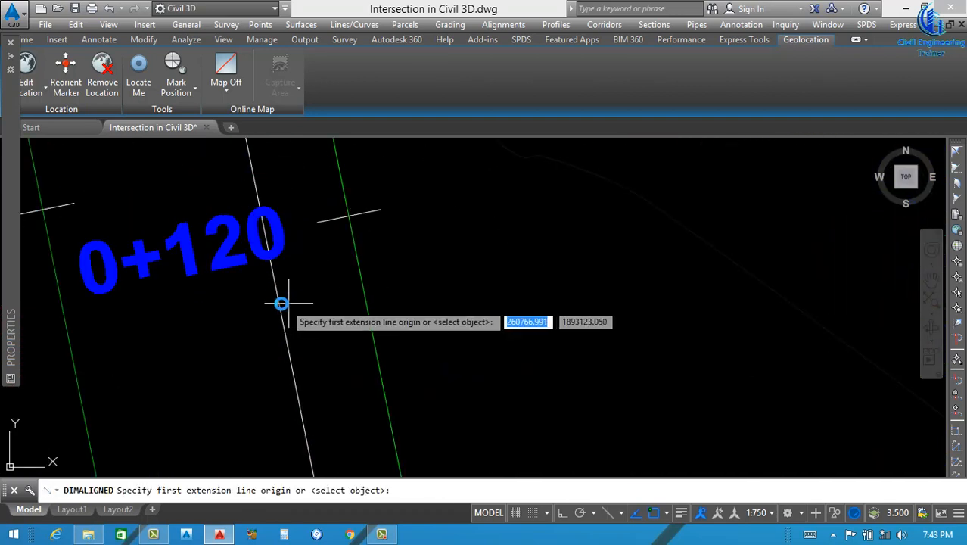
pyautogui.click(280, 303)
pyautogui.click(363, 288)
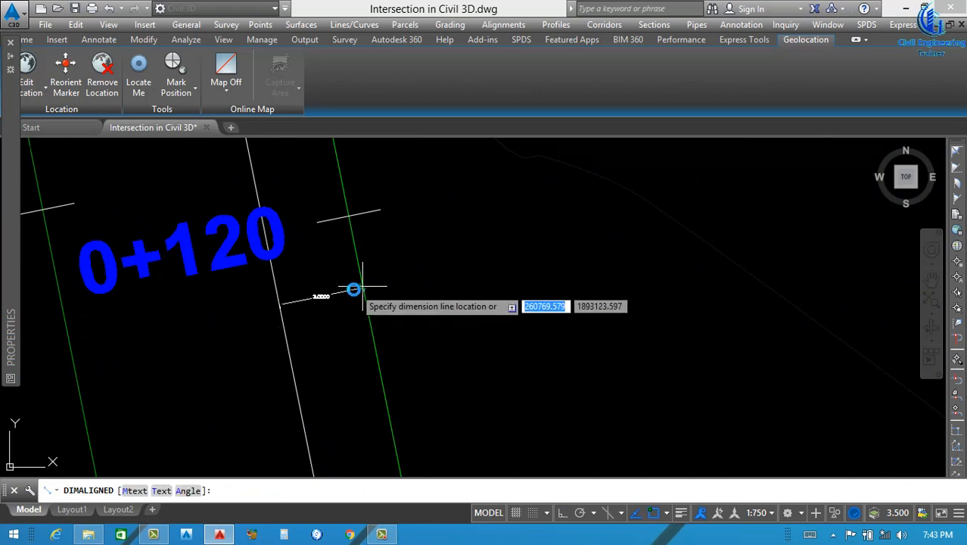
pyautogui.scroll(5, 353, 289)
pyautogui.press('Escape')
pyautogui.scroll(-5, 354, 297)
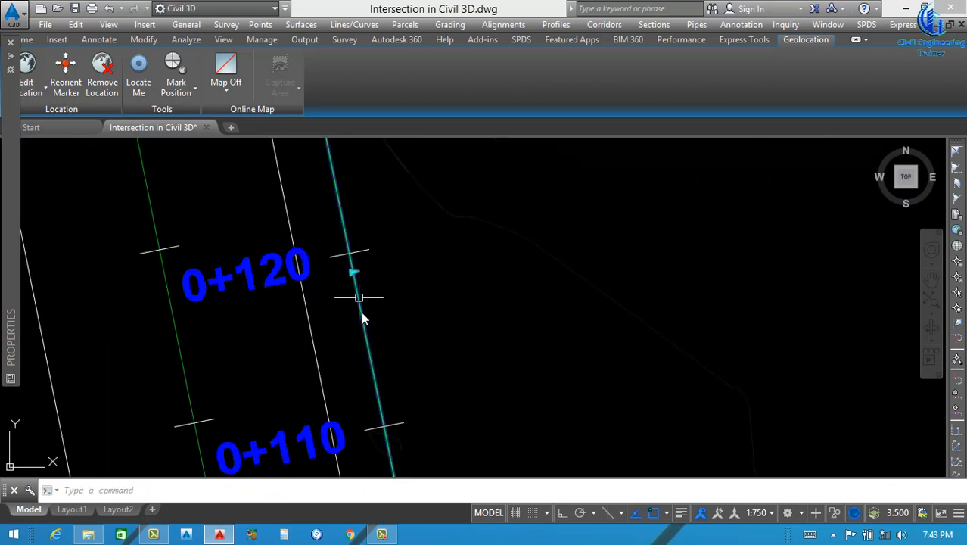
# Set the northern curb return's offset along the Main Road to 4.5 m
pyautogui.click(356, 273)
pyautogui.scroll(4, 345, 276)
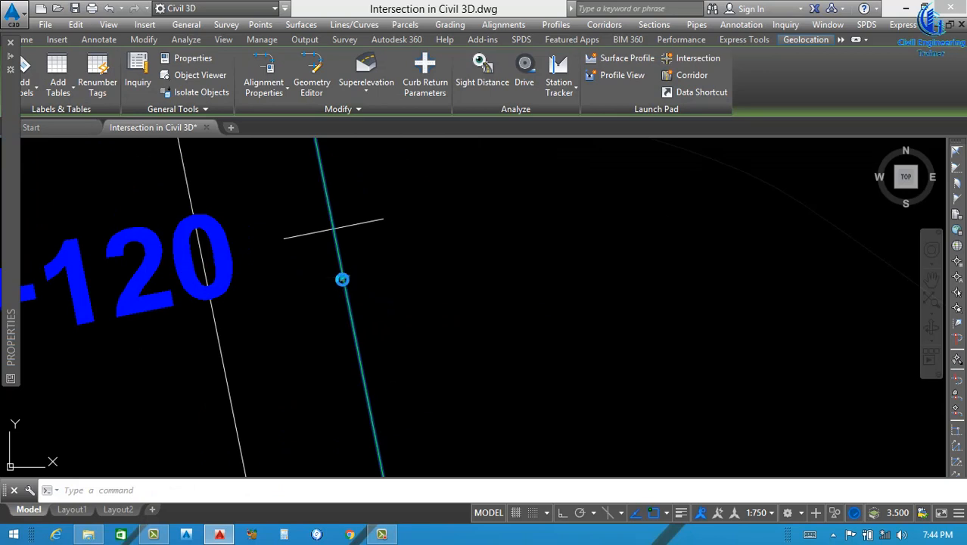
pyautogui.click(344, 277)
pyautogui.write('4')
pyautogui.press('Return')
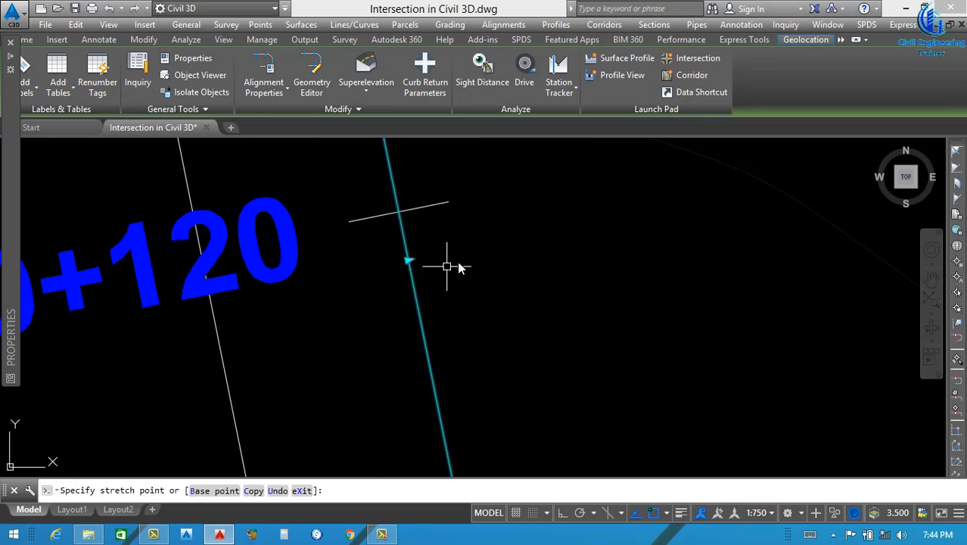
pyautogui.scroll(-6, 445, 246)
pyautogui.scroll(-4, 445, 247)
# Set the southern curb return's offset along the Main Road to 4.5 m near station 0+060
pyautogui.scroll(8, 432, 335)
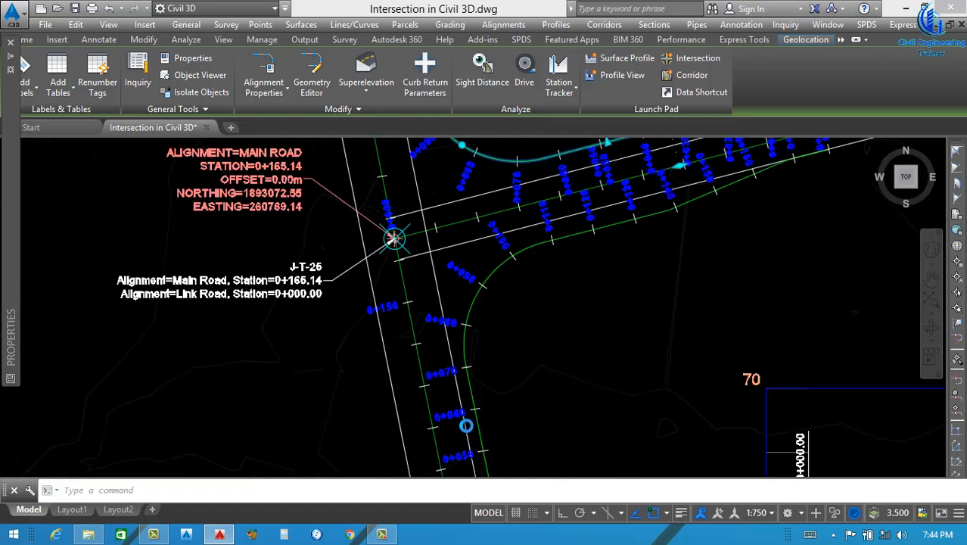
pyautogui.click(474, 348)
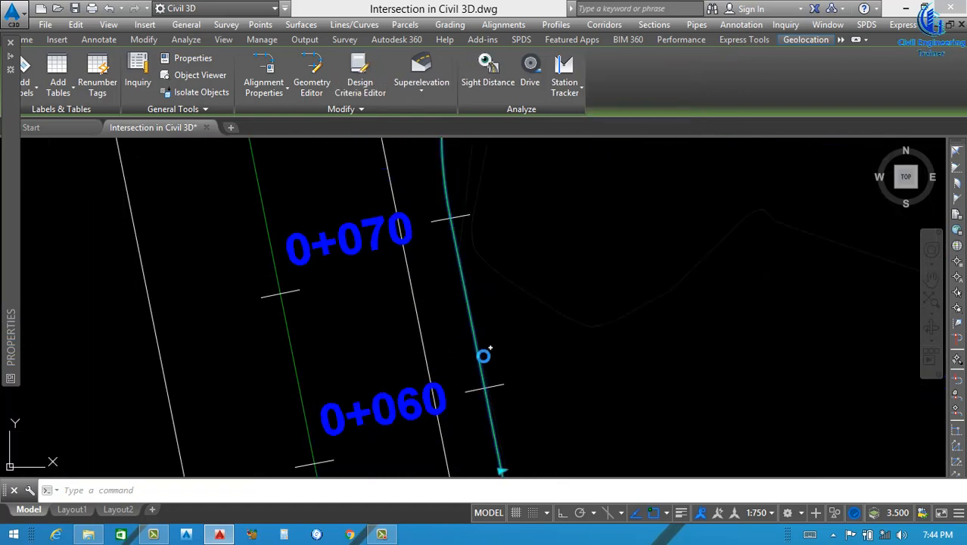
pyautogui.scroll(-3, 491, 411)
pyautogui.scroll(3, 491, 412)
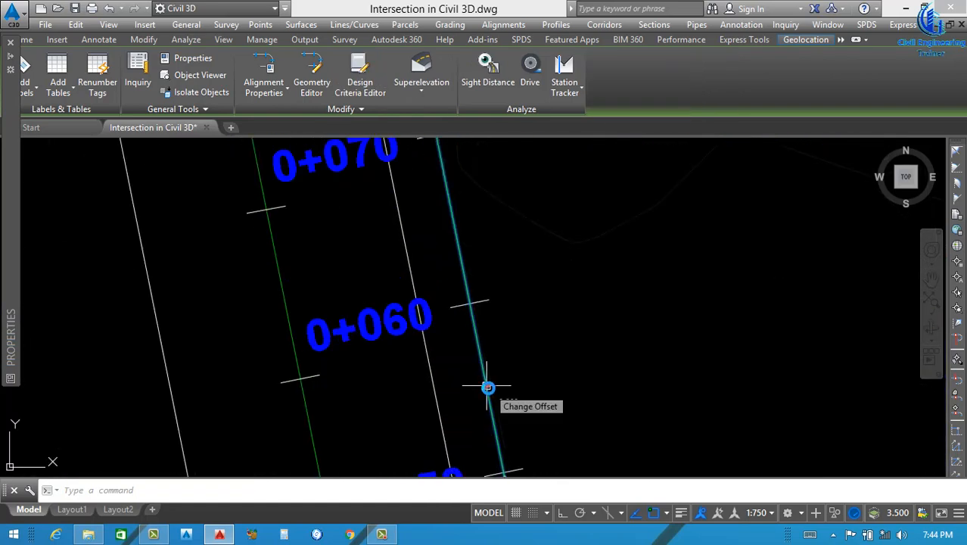
pyautogui.click(488, 388)
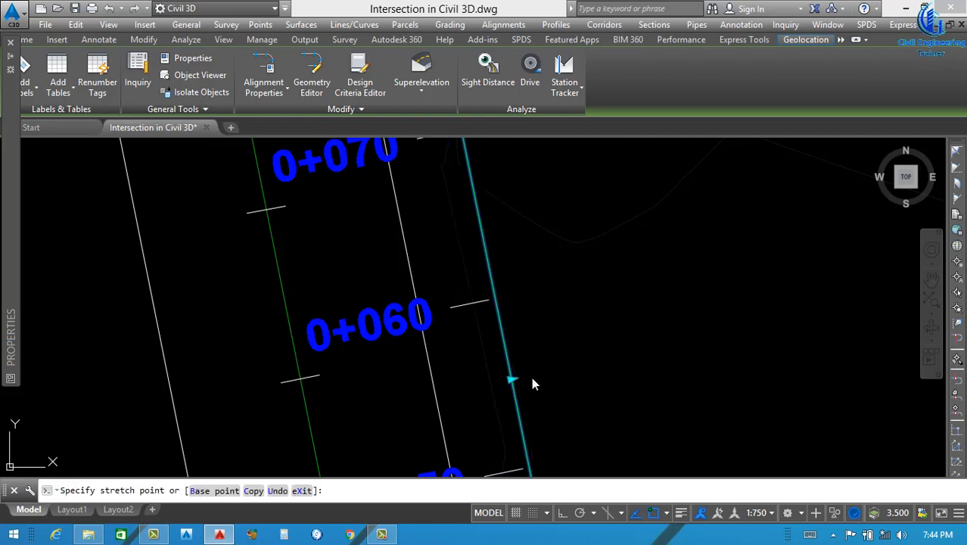
pyautogui.click(529, 379)
pyautogui.scroll(-5, 471, 357)
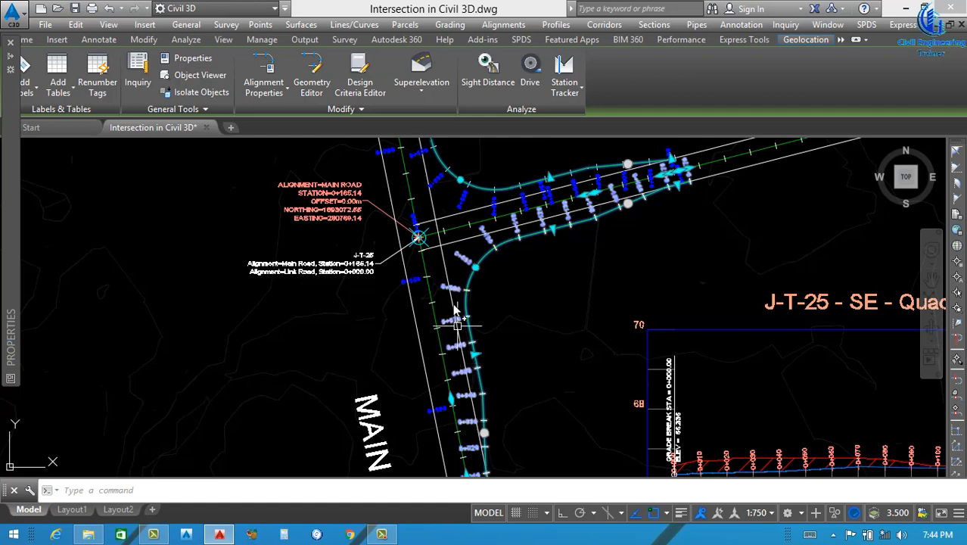
pyautogui.scroll(2, 469, 274)
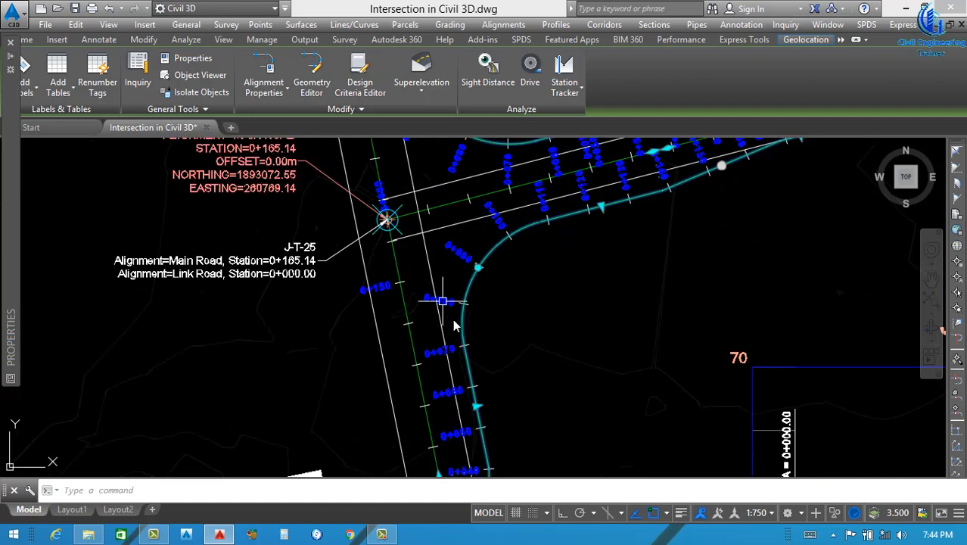
pyautogui.scroll(-5, 447, 303)
pyautogui.press('Escape')
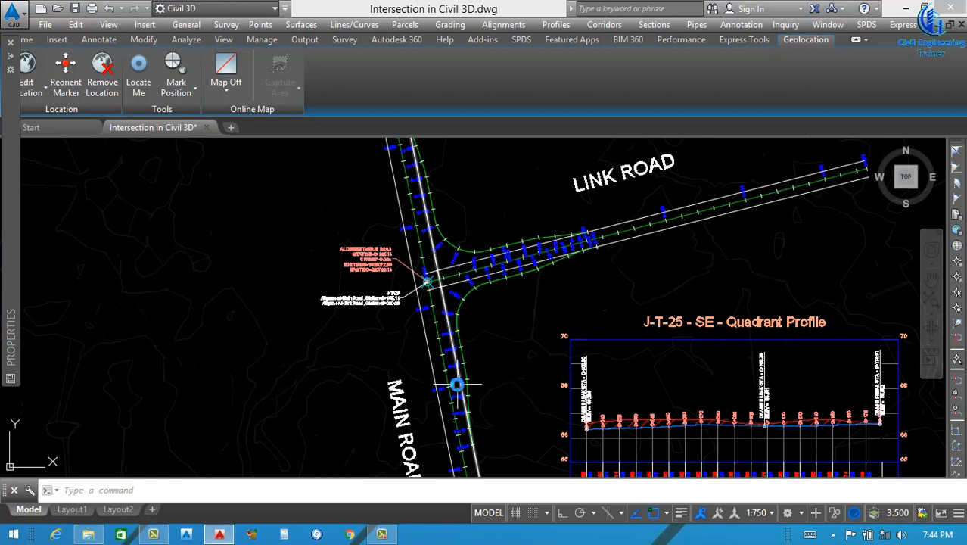
# Open the alignment label settings of the southern curb return near station 0+070
pyautogui.scroll(-2, 473, 322)
pyautogui.scroll(2, 609, 399)
pyautogui.scroll(2, 610, 399)
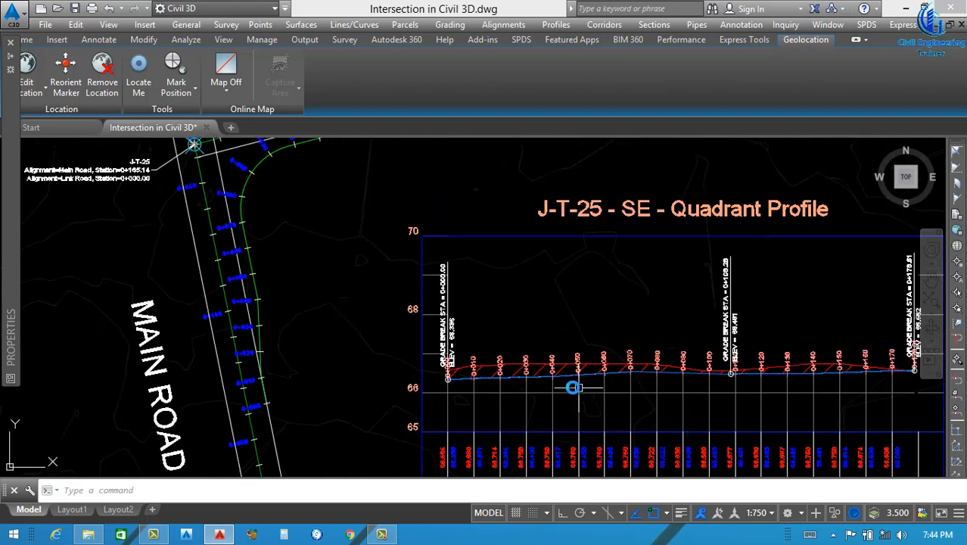
pyautogui.scroll(-5, 533, 394)
pyautogui.scroll(5, 454, 362)
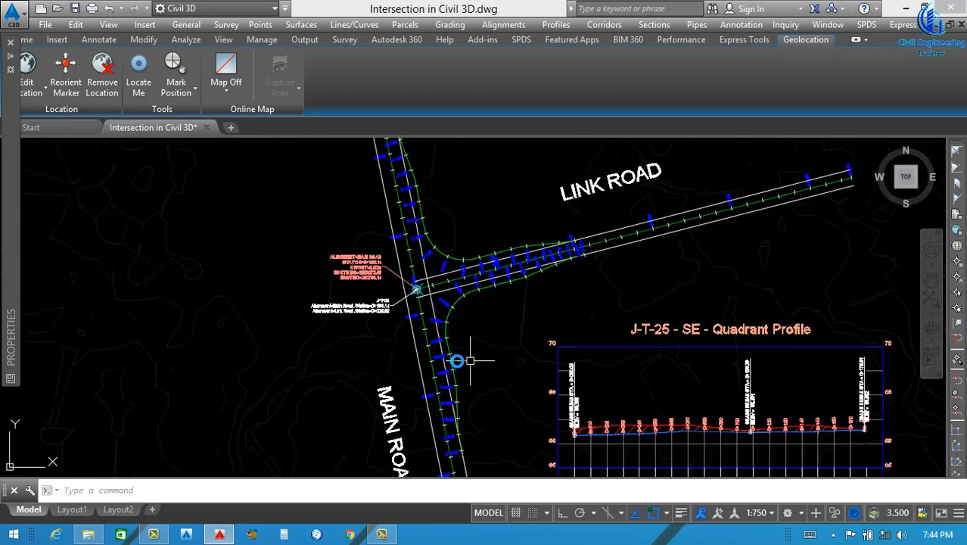
pyautogui.scroll(4, 428, 322)
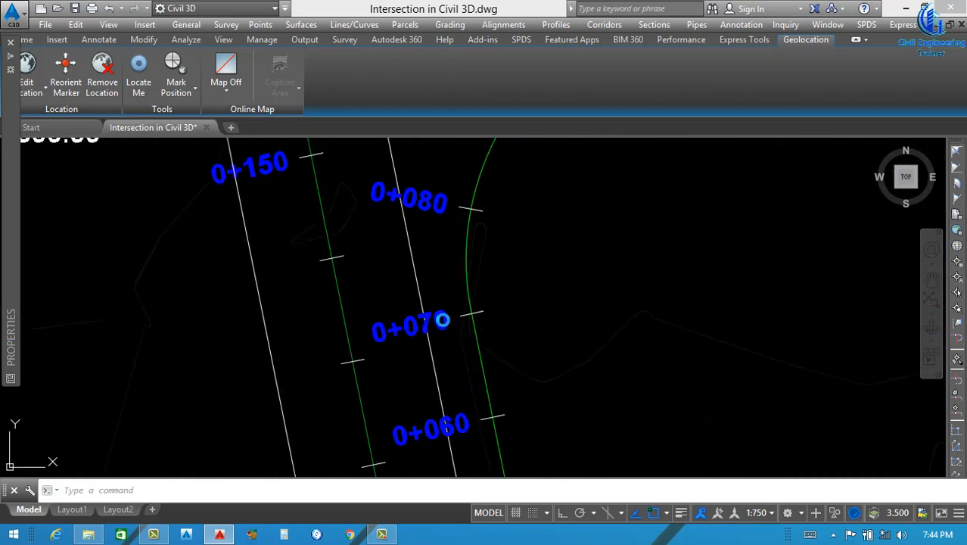
pyautogui.click(444, 321)
pyautogui.rightClick(443, 354)
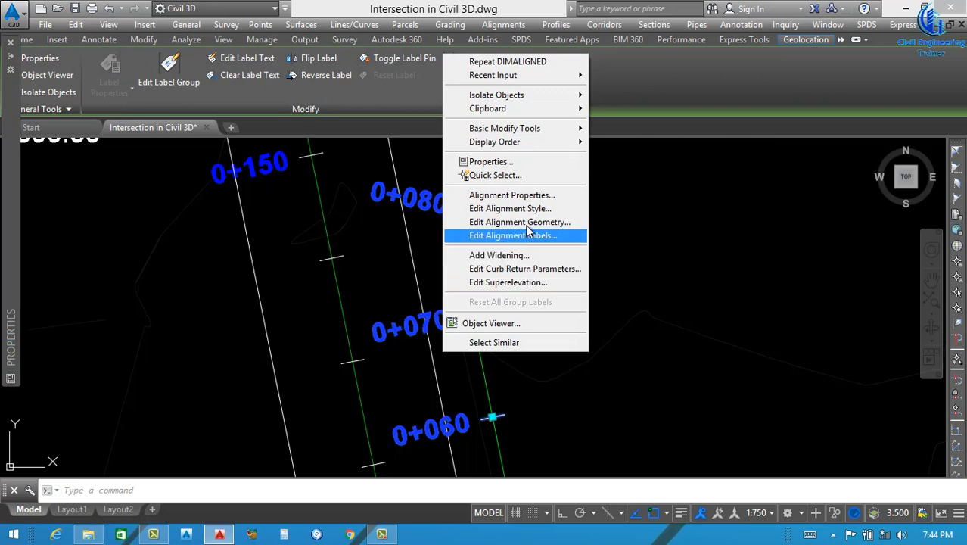
pyautogui.click(515, 235)
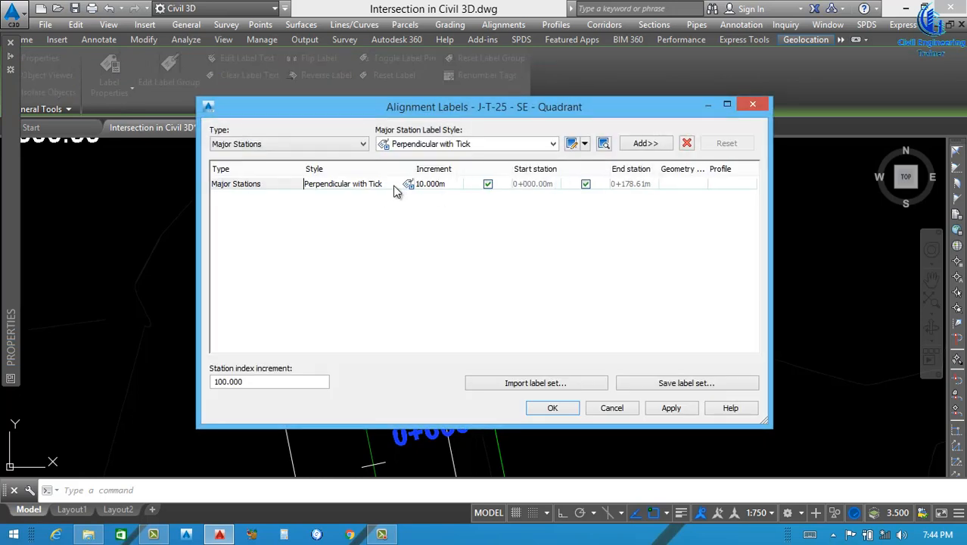
# Set the text height to 1.75 in the Perpendicular with Tick major station label style and apply it to the alignment labels
pyautogui.click(408, 185)
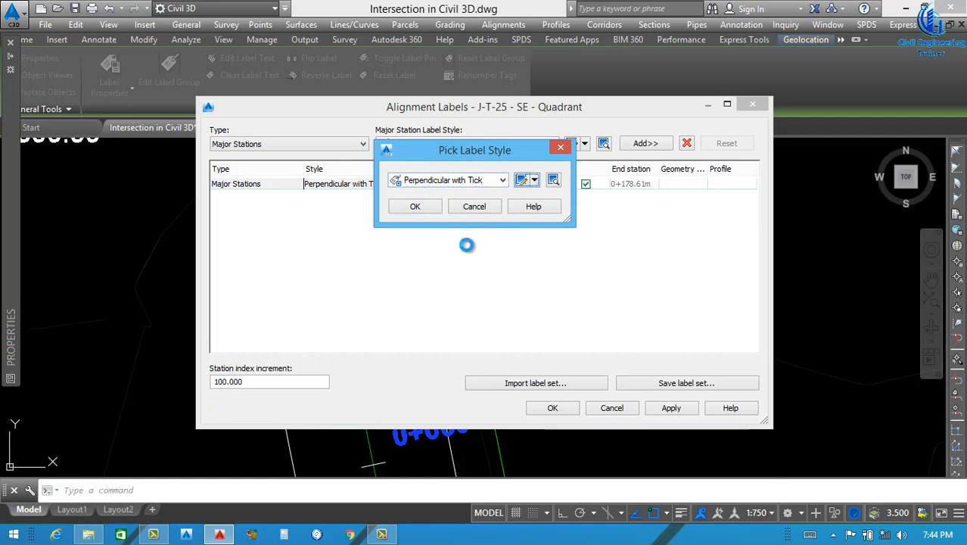
pyautogui.click(522, 181)
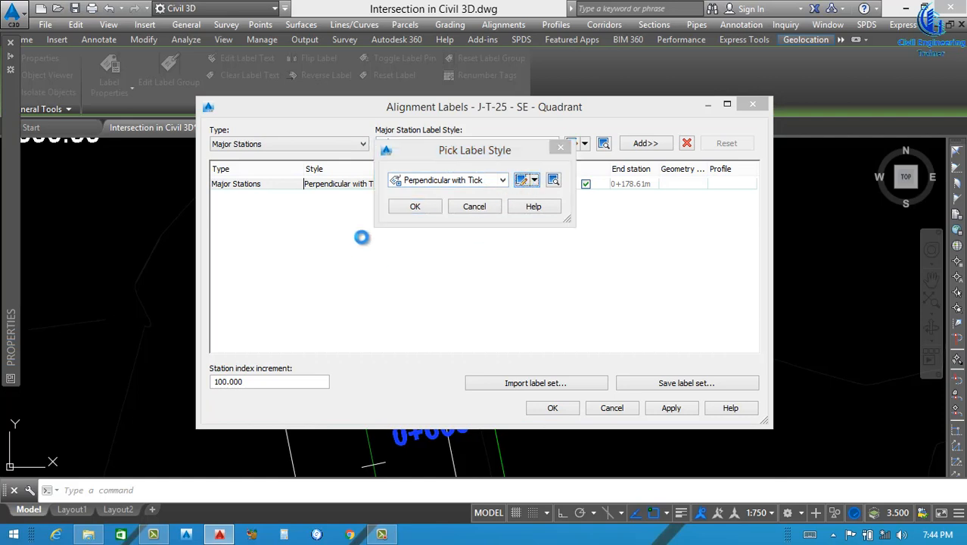
pyautogui.click(315, 105)
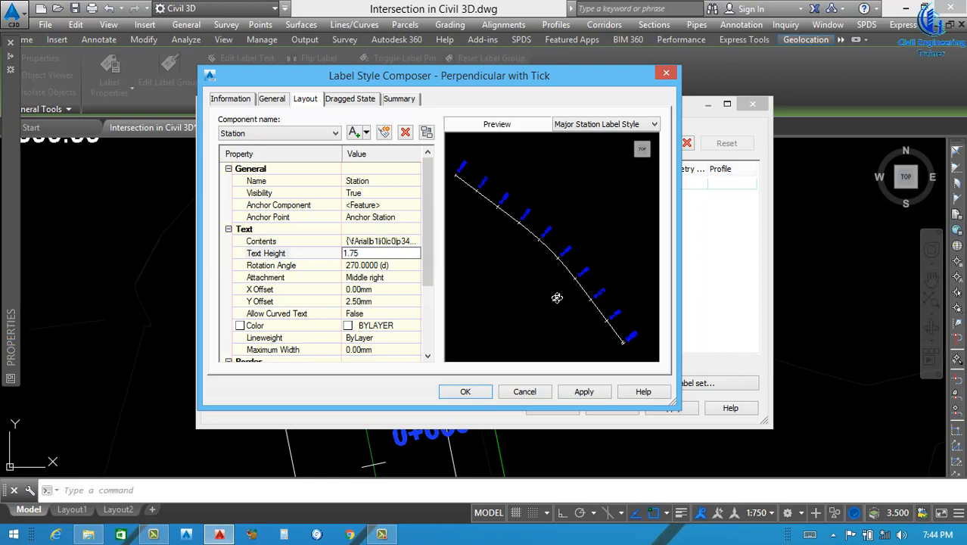
pyautogui.click(570, 393)
pyautogui.click(465, 392)
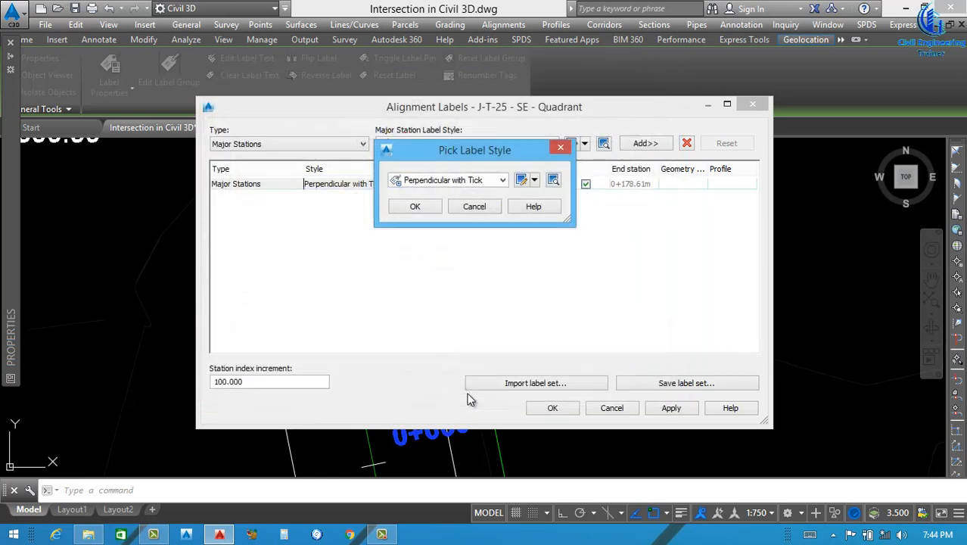
pyautogui.click(424, 206)
pyautogui.click(672, 408)
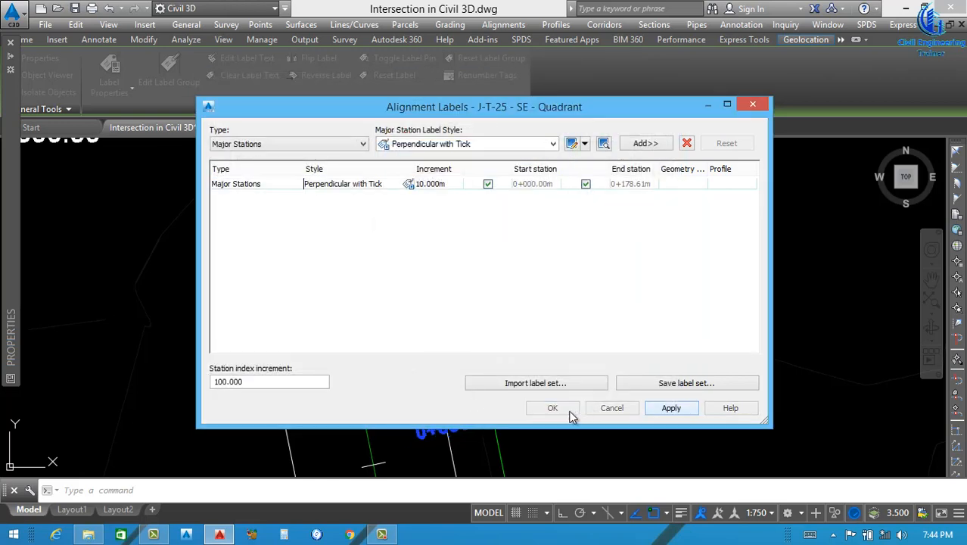
pyautogui.click(552, 408)
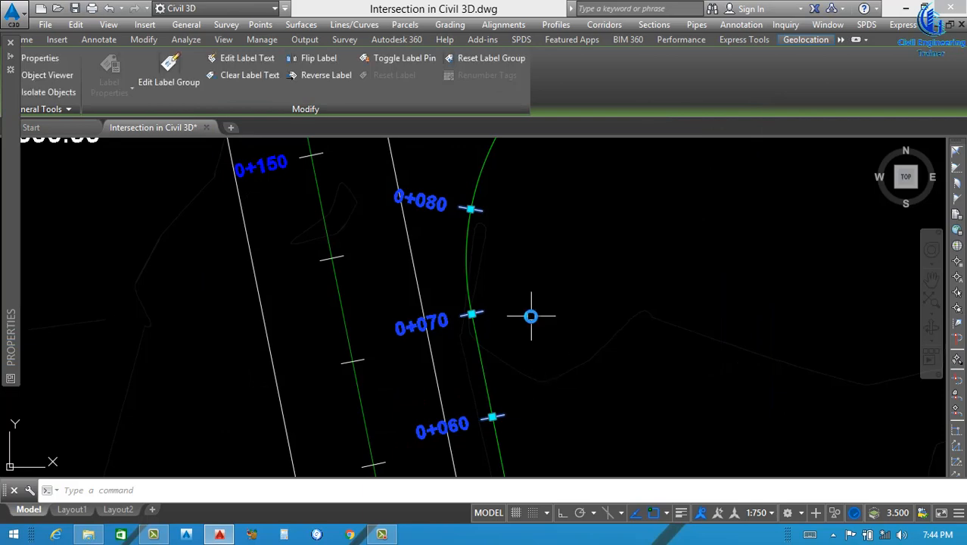
# Examine where the curb returns taper into the road edges along the Main Road and the Link Road
pyautogui.scroll(-8, 530, 312)
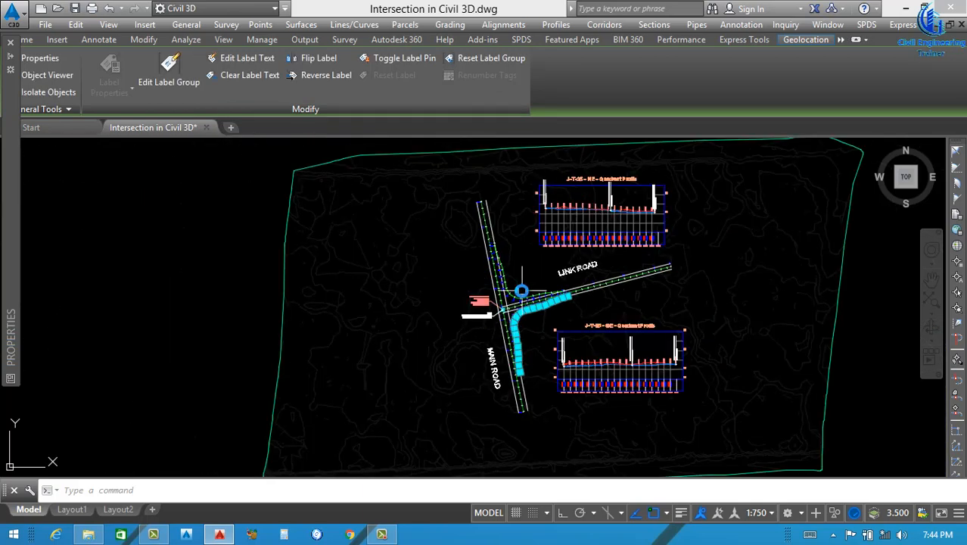
pyautogui.scroll(4, 521, 289)
pyautogui.press('Escape')
pyautogui.scroll(-5, 521, 318)
pyautogui.scroll(5, 518, 410)
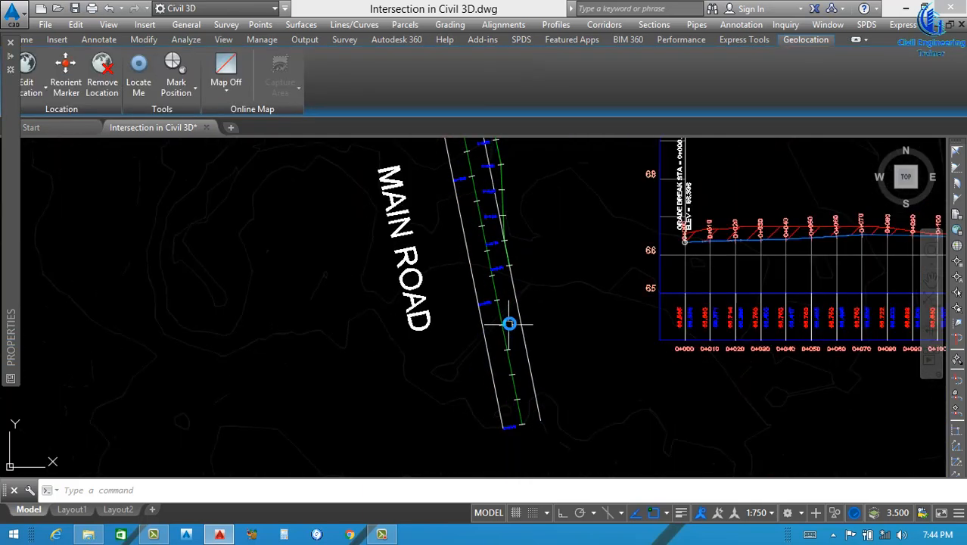
pyautogui.scroll(-2, 499, 355)
pyautogui.scroll(6, 561, 271)
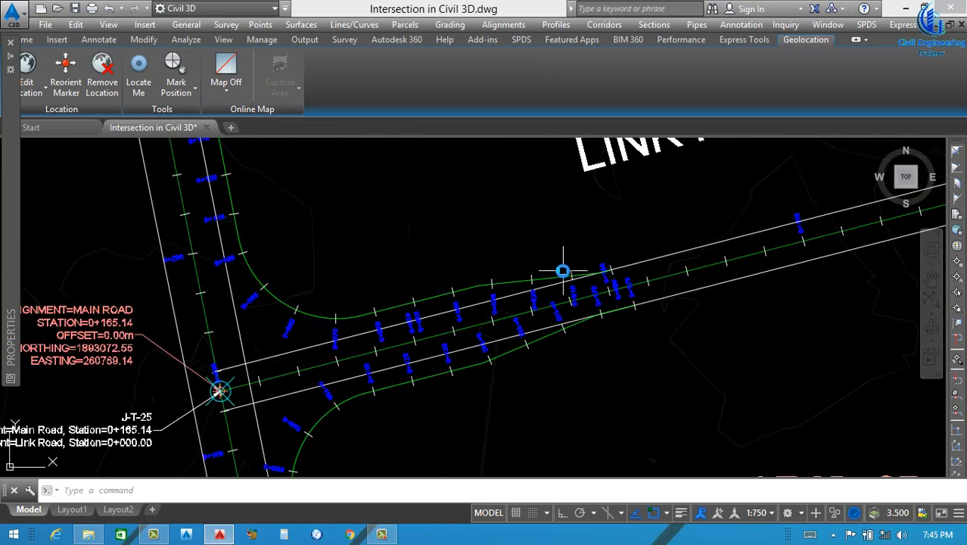
pyautogui.click(541, 287)
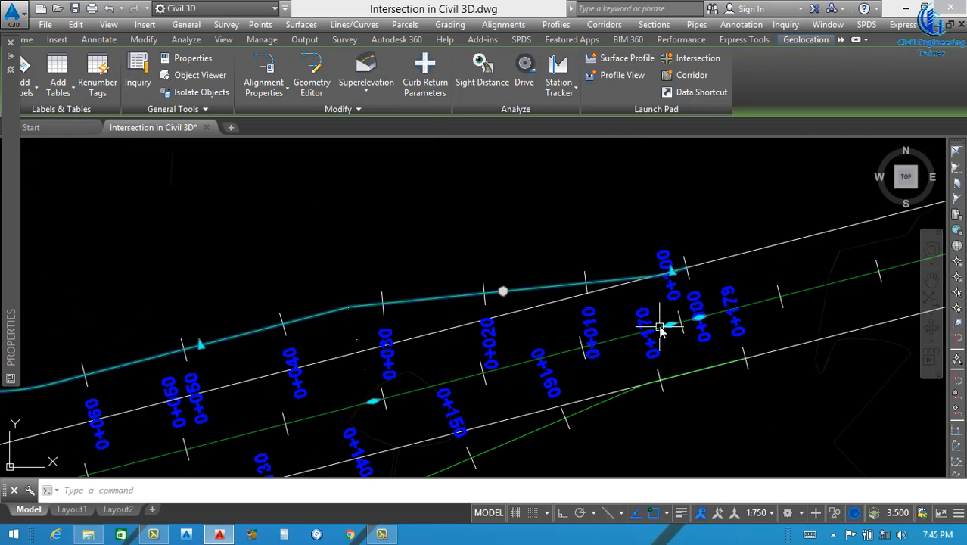
pyautogui.scroll(-3, 661, 331)
pyautogui.scroll(-3, 539, 335)
pyautogui.moveTo(503, 403); pyautogui.dragTo(509, 324, button='middle')
pyautogui.scroll(1, 496, 363)
pyautogui.scroll(4, 498, 362)
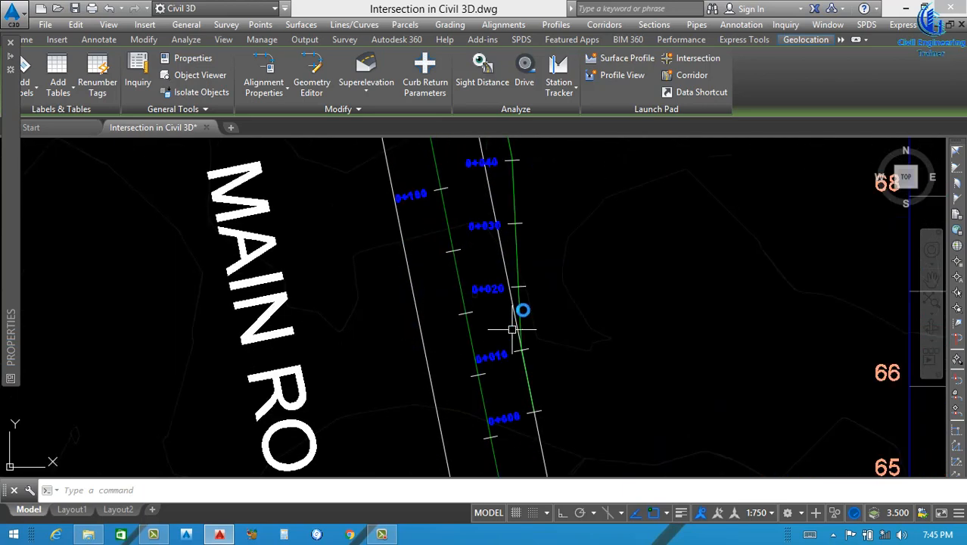
# Stretch the southern curb return's start along the Main Road to its taper end, removing the straight piece between stations 0+000 and 0+010
pyautogui.click(522, 300)
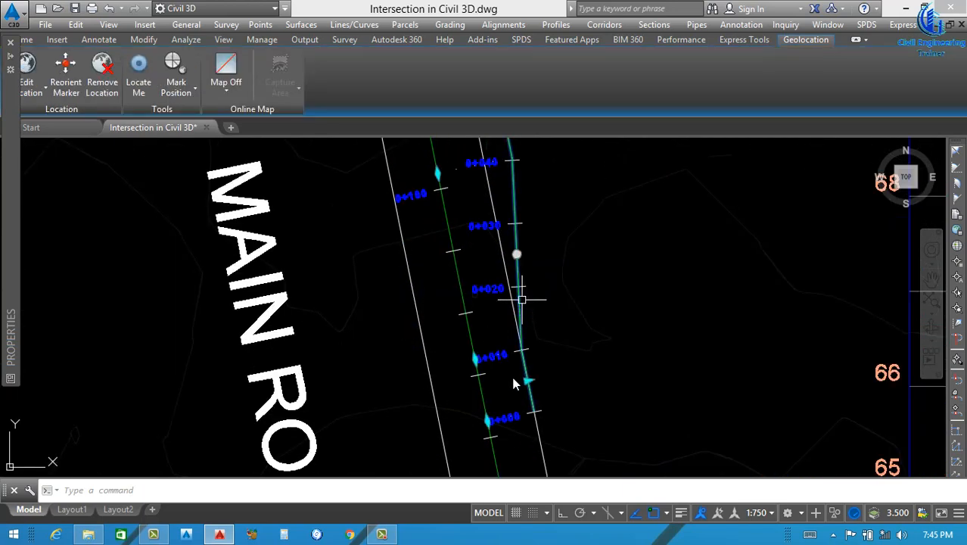
pyautogui.click(499, 418)
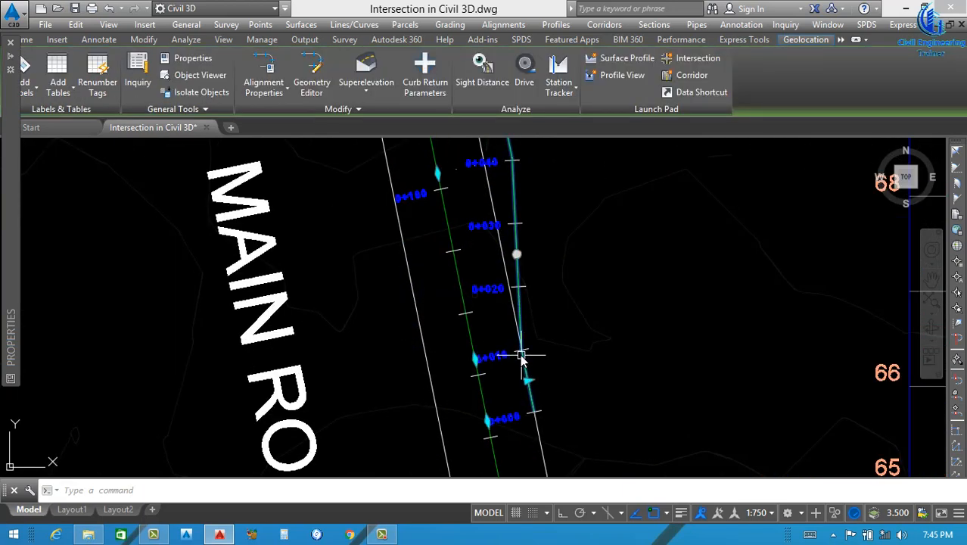
pyautogui.scroll(4, 493, 413)
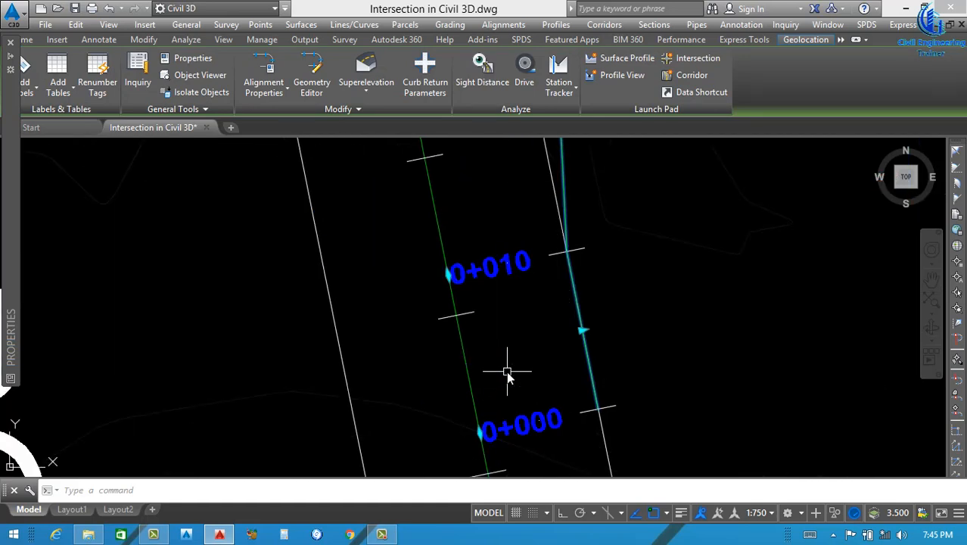
pyautogui.scroll(-2, 507, 375)
pyautogui.scroll(2, 560, 375)
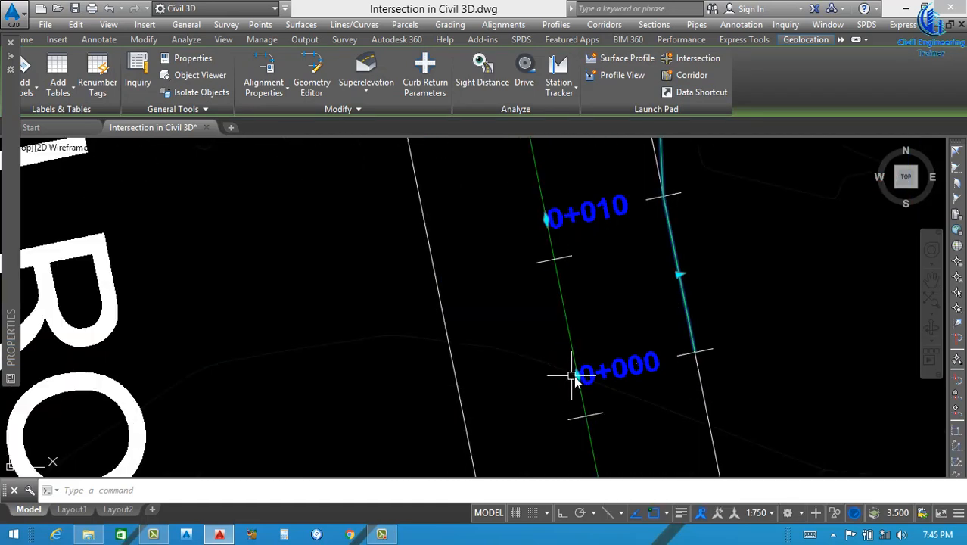
pyautogui.click(568, 372)
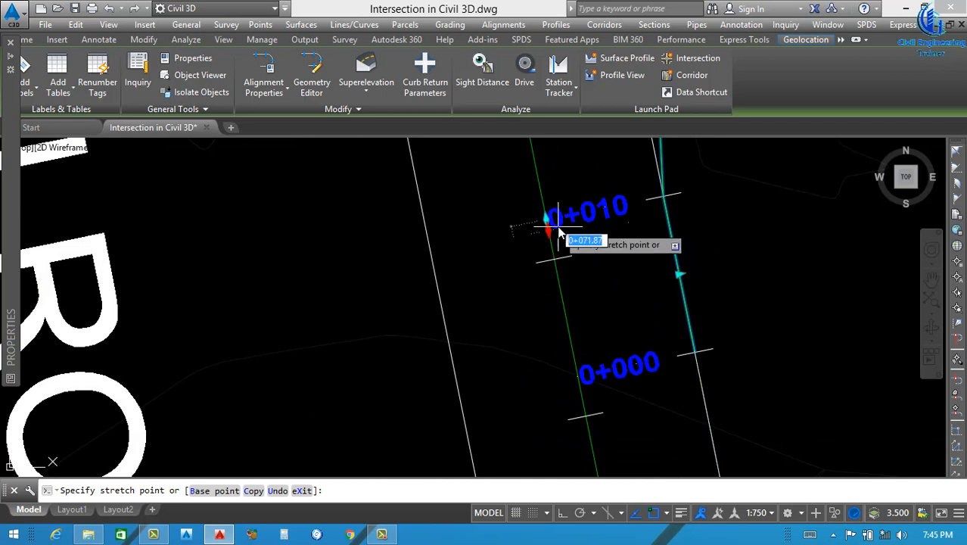
pyautogui.scroll(3, 553, 214)
pyautogui.scroll(3, 422, 161)
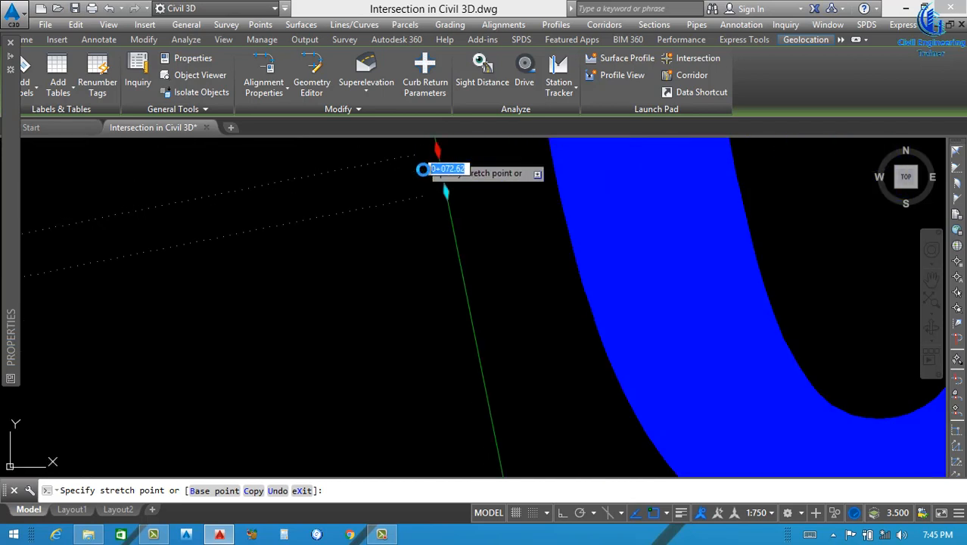
pyautogui.click(461, 224)
pyautogui.scroll(-5, 456, 295)
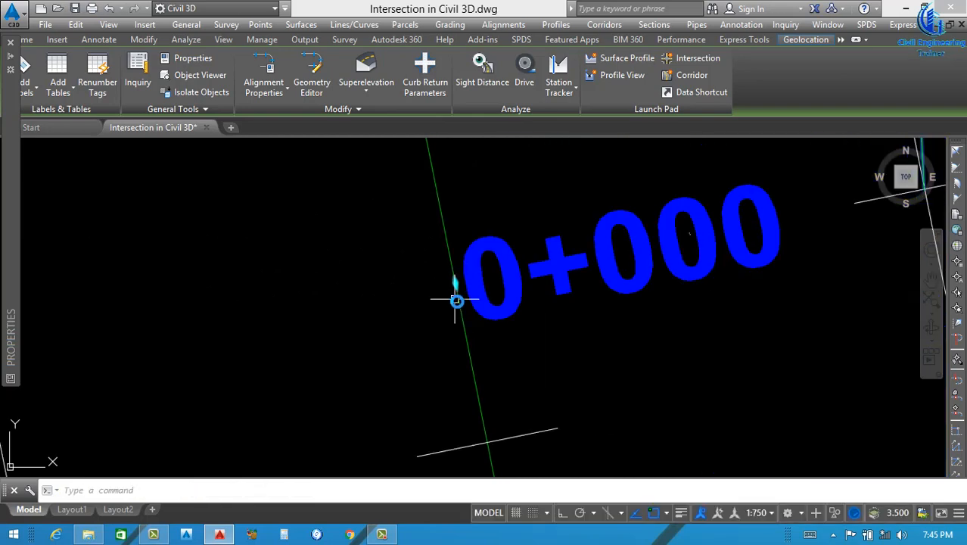
# Stretch the southern curb return's end along the Link Road back to its taper end, removing the straight piece beyond station 0+160
pyautogui.scroll(-5, 509, 318)
pyautogui.scroll(2, 530, 286)
pyautogui.scroll(5, 664, 256)
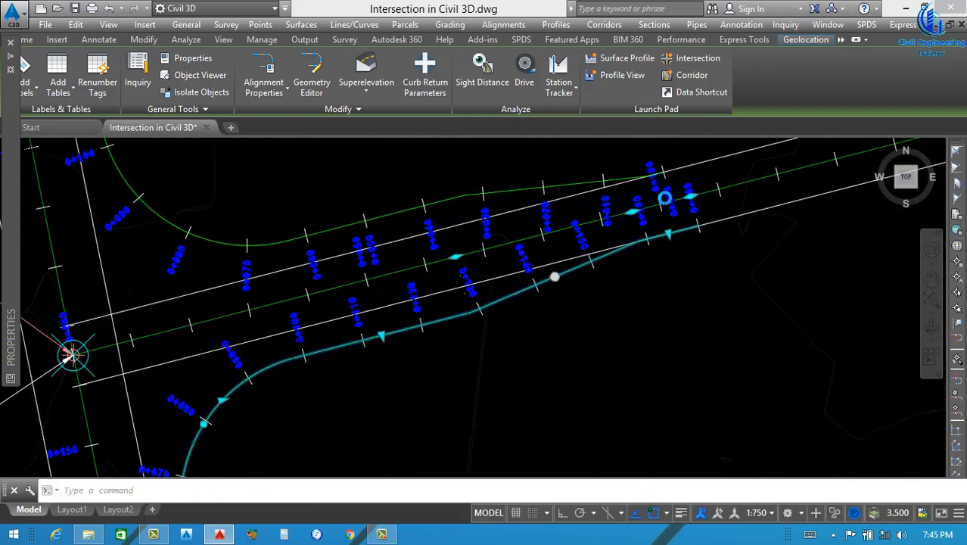
pyautogui.press('Escape')
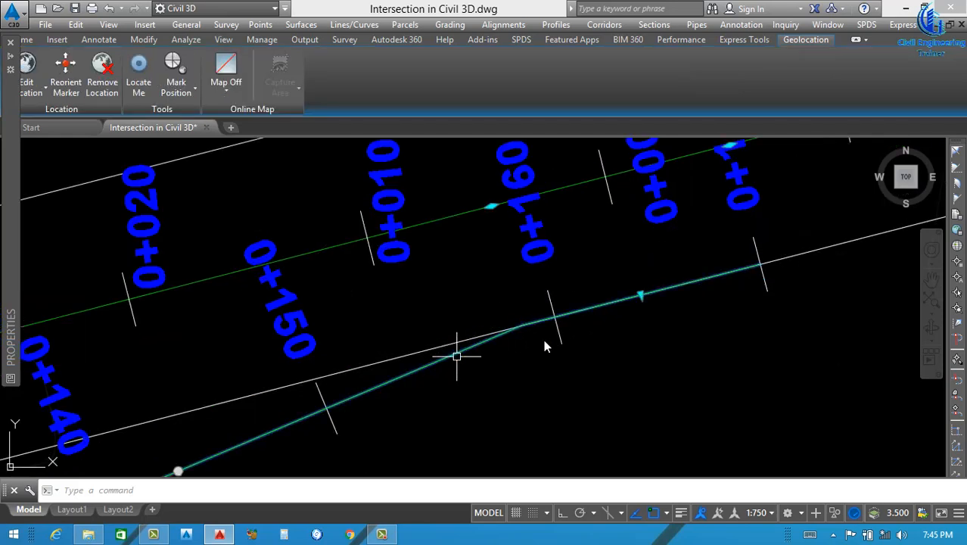
pyautogui.click(599, 285)
pyautogui.scroll(-3, 599, 284)
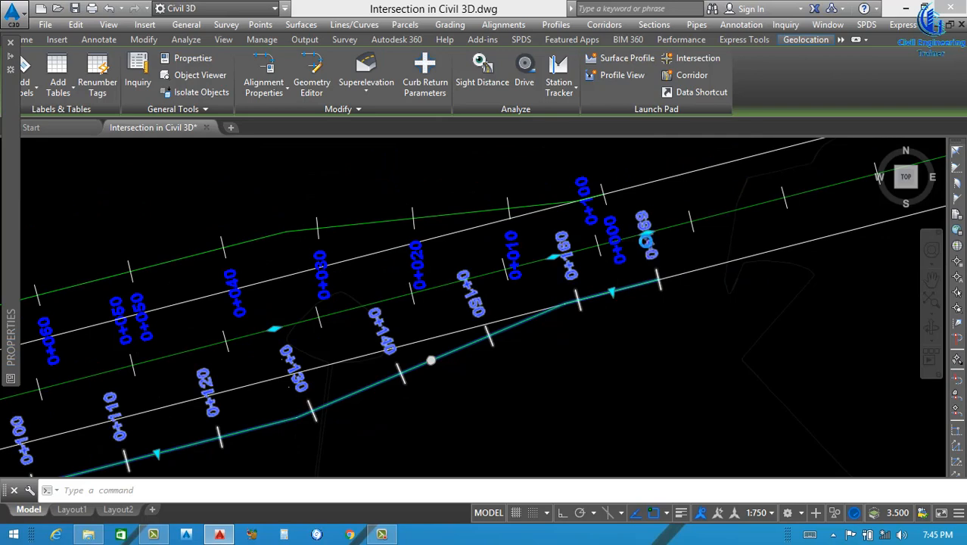
pyautogui.scroll(4, 648, 224)
pyautogui.click(648, 224)
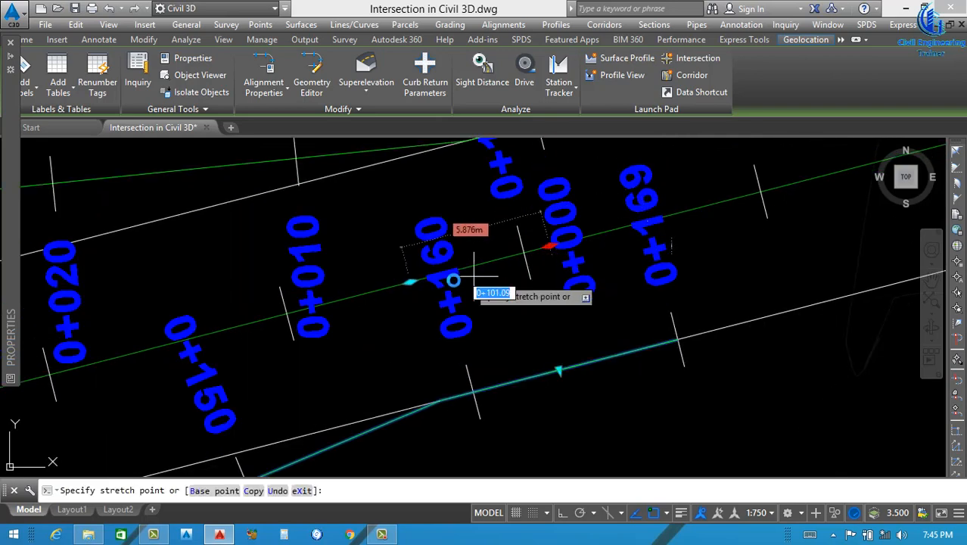
pyautogui.scroll(6, 417, 283)
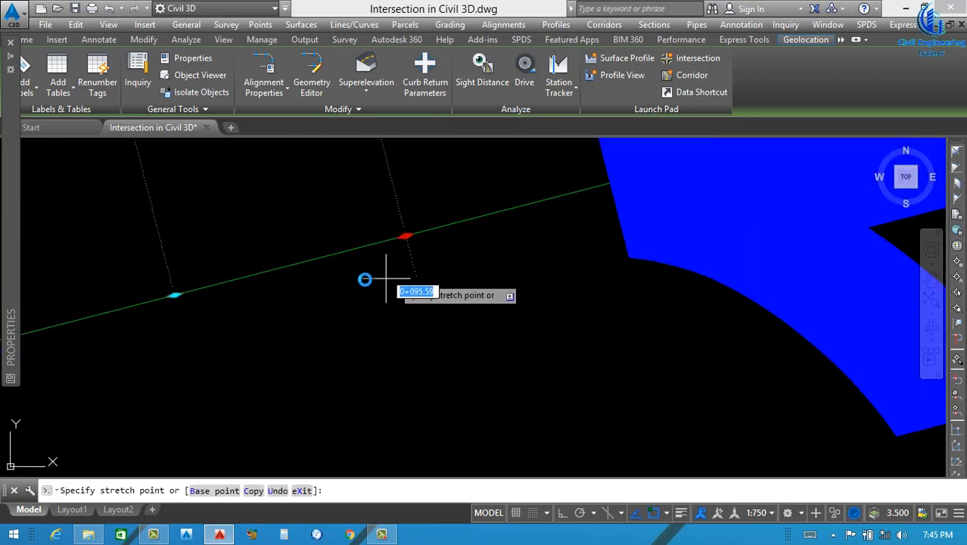
pyautogui.scroll(-3, 220, 283)
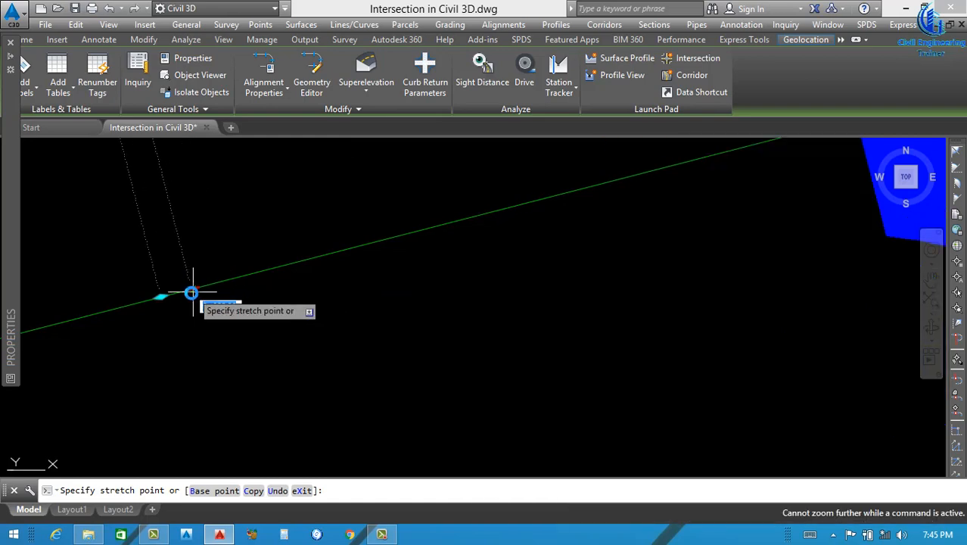
pyautogui.scroll(-4, 433, 238)
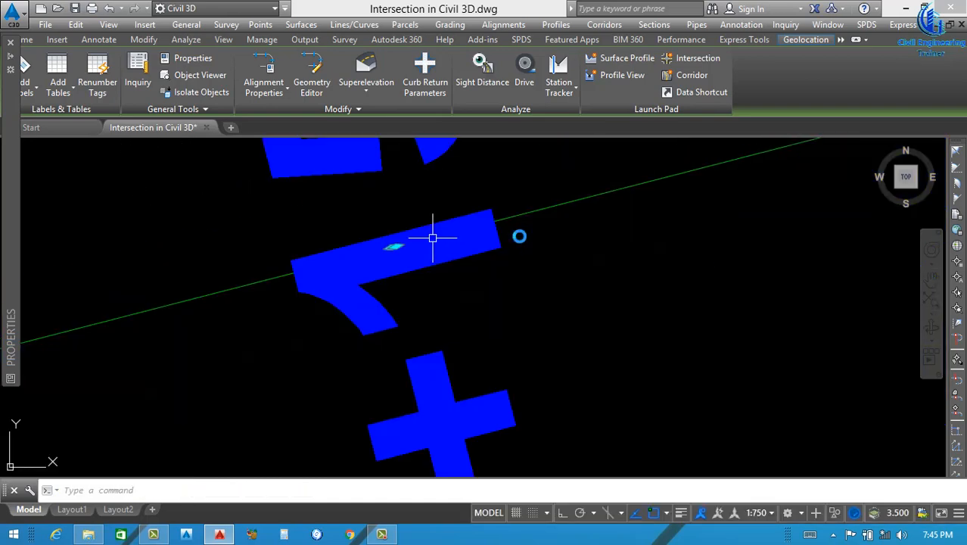
pyautogui.scroll(-5, 575, 234)
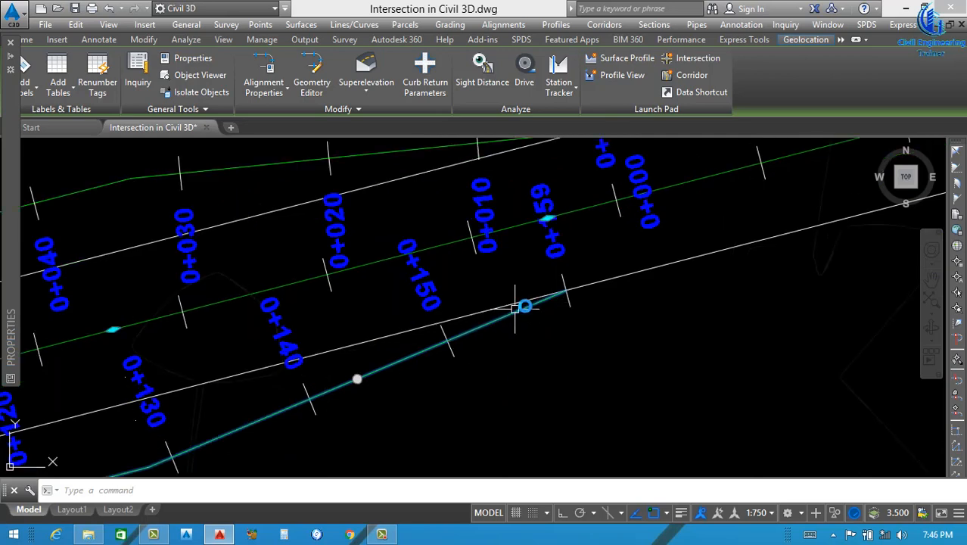
pyautogui.press('Escape')
# Stretch the northern curb return's end along the Main Road back to its taper end, removing the straight piece up to station 0+174
pyautogui.scroll(-7, 544, 295)
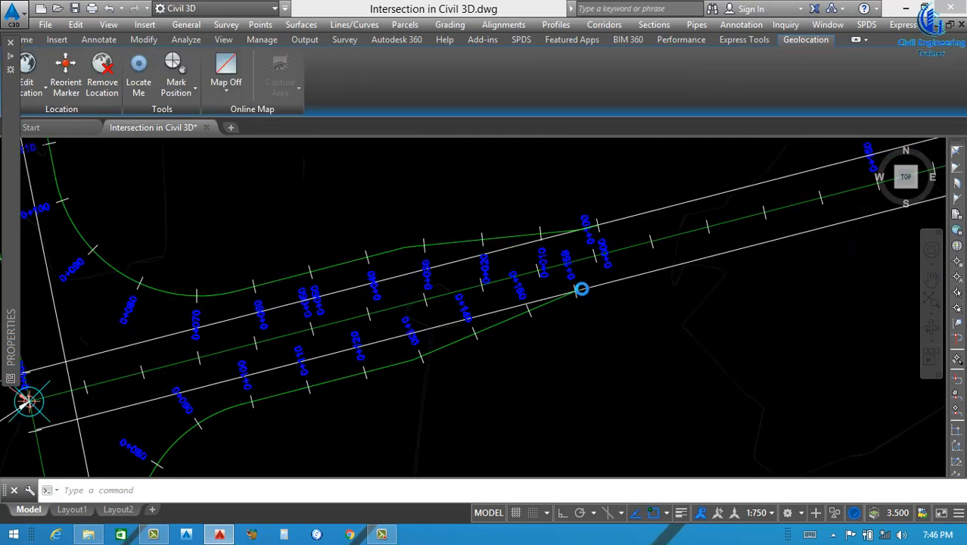
pyautogui.scroll(8, 503, 203)
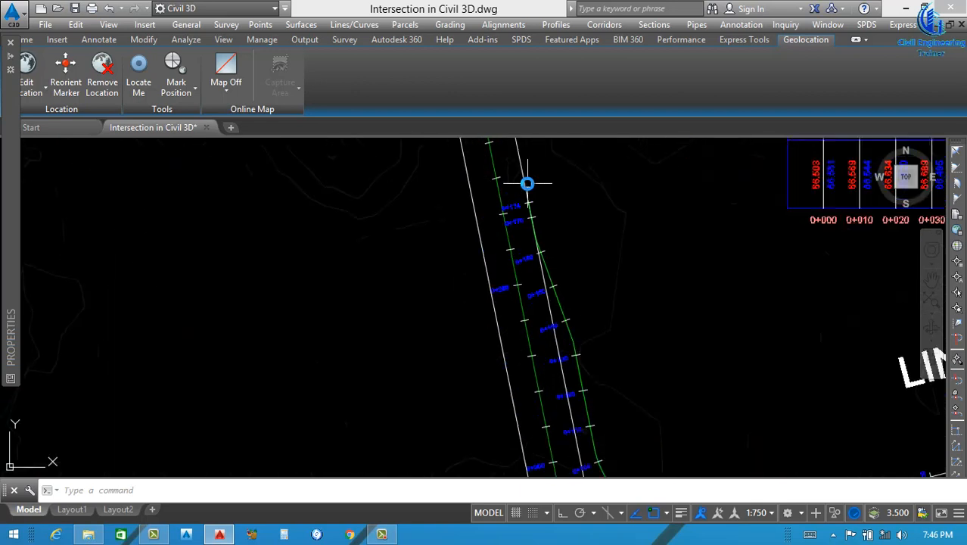
pyautogui.scroll(2, 531, 218)
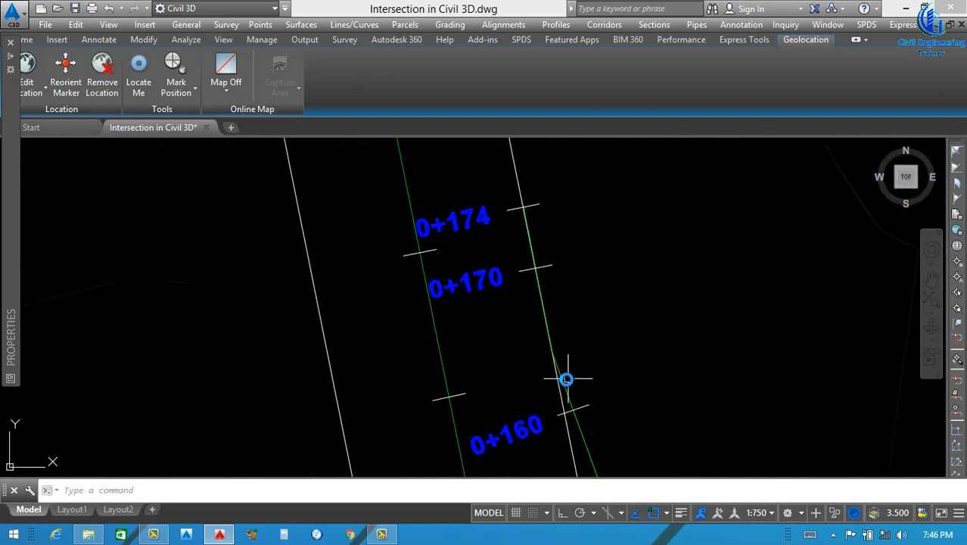
pyautogui.click(525, 288)
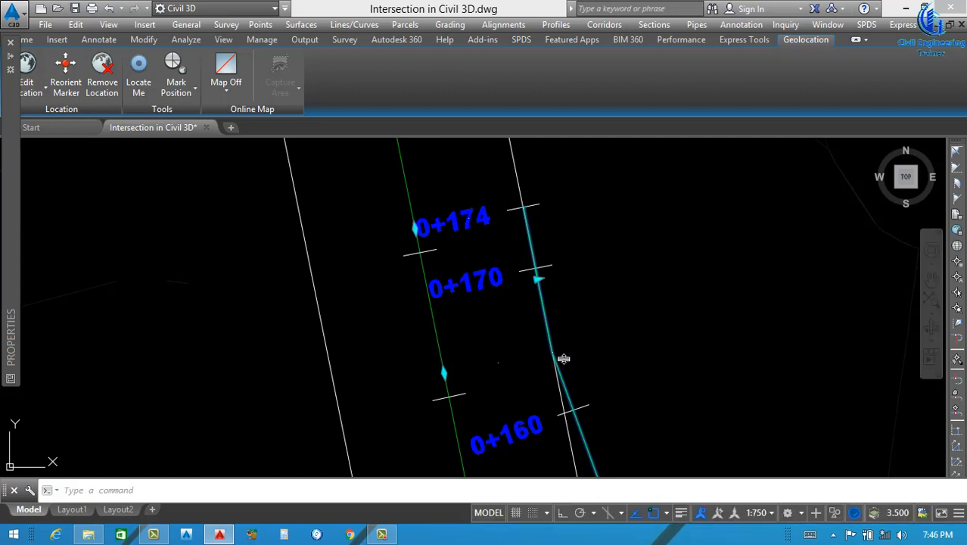
pyautogui.click(416, 228)
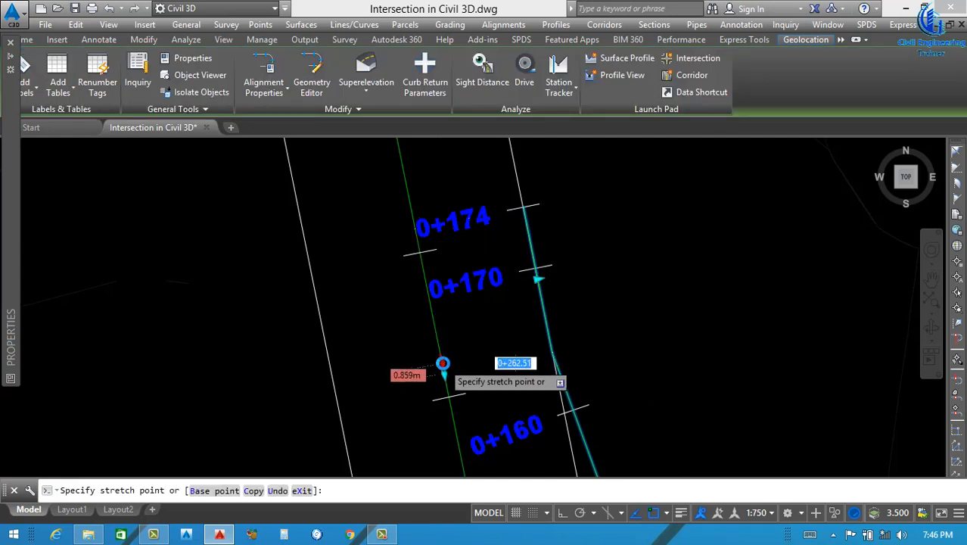
pyautogui.scroll(4, 443, 361)
pyautogui.scroll(3, 424, 429)
pyautogui.scroll(3, 424, 429)
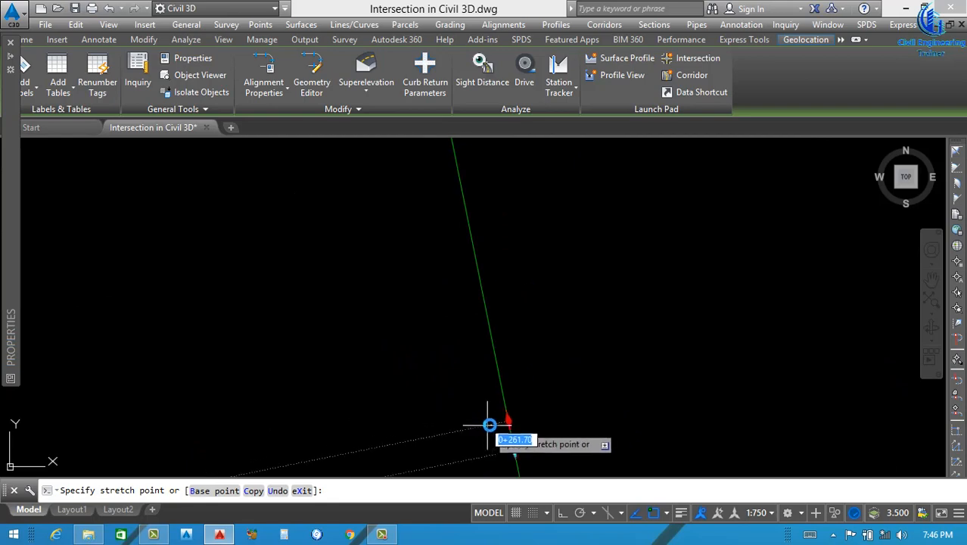
pyautogui.click(527, 453)
pyautogui.scroll(-2, 444, 321)
pyautogui.scroll(-7, 450, 310)
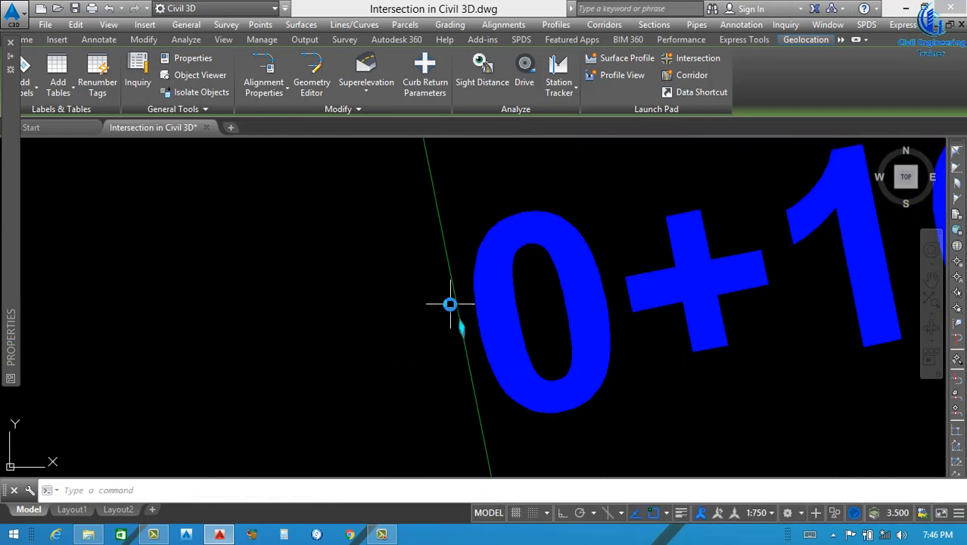
pyautogui.scroll(-6, 453, 308)
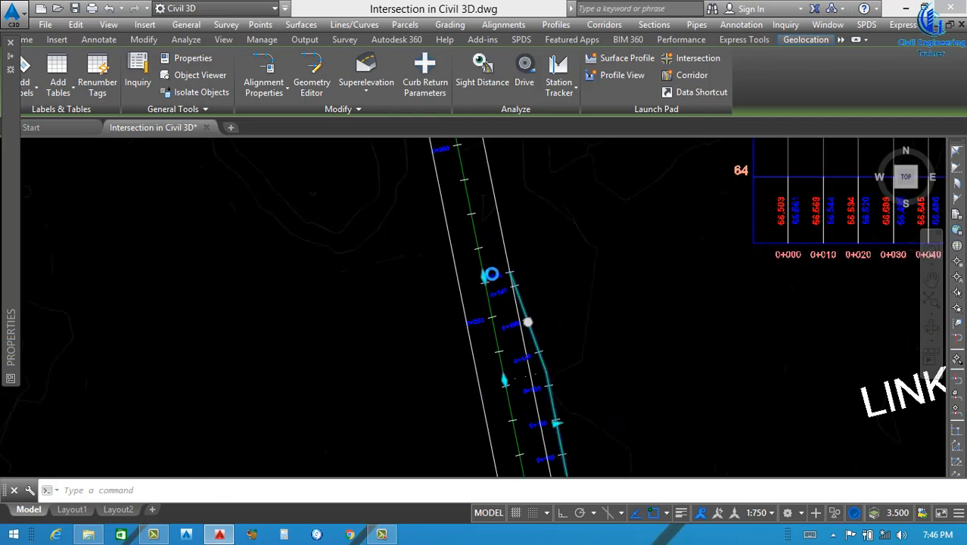
# Stretch the northern curb return's start along the Link Road to its taper end, removing the short straight piece at station 0+000
pyautogui.scroll(10, 539, 311)
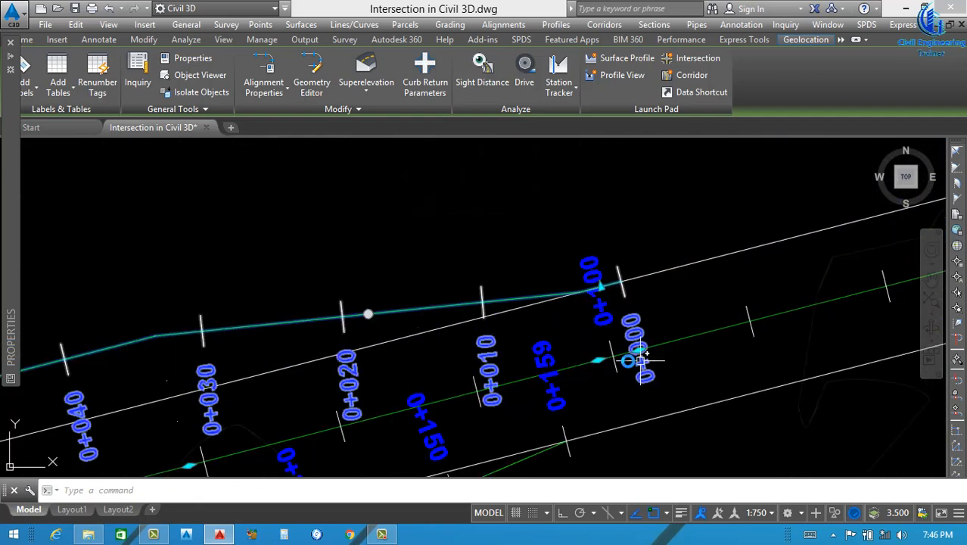
pyautogui.scroll(-3, 605, 355)
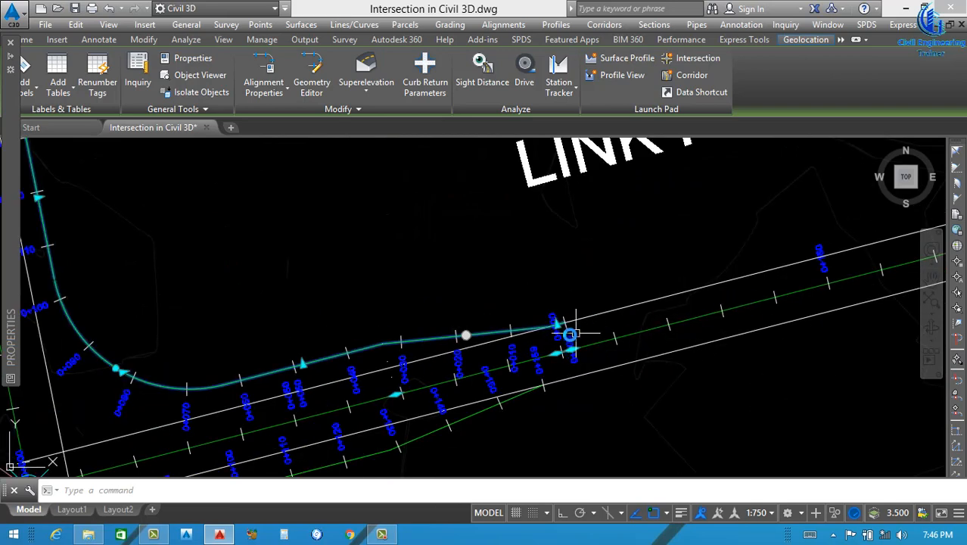
pyautogui.scroll(4, 575, 333)
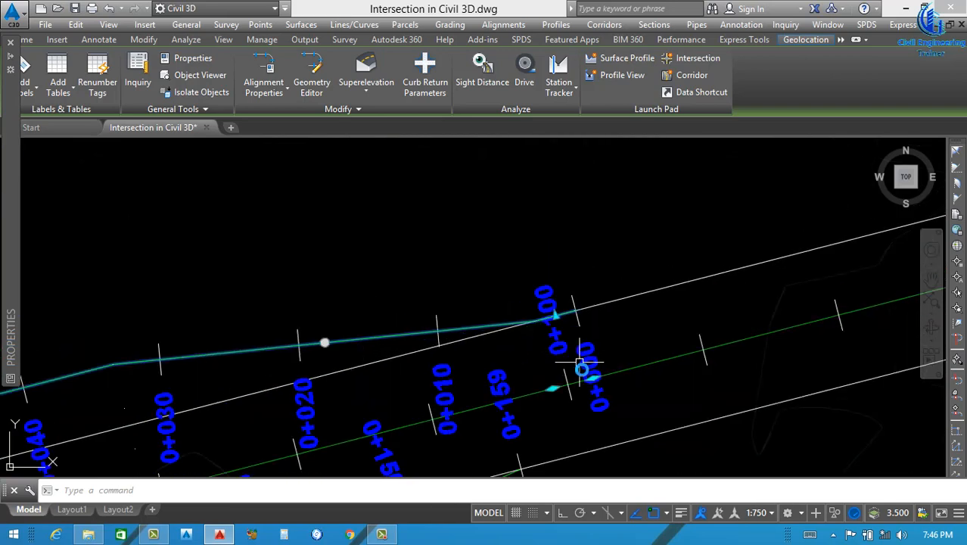
pyautogui.scroll(5, 594, 386)
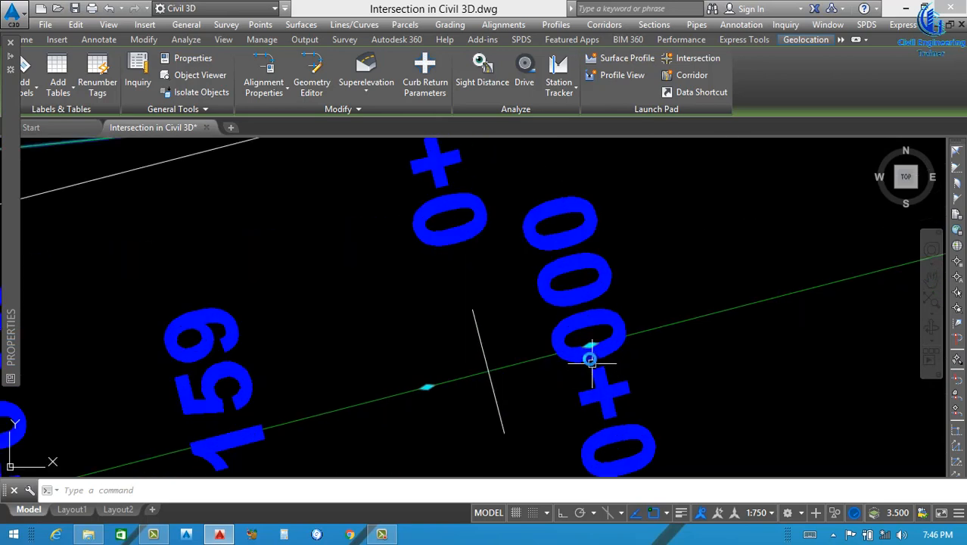
pyautogui.click(589, 347)
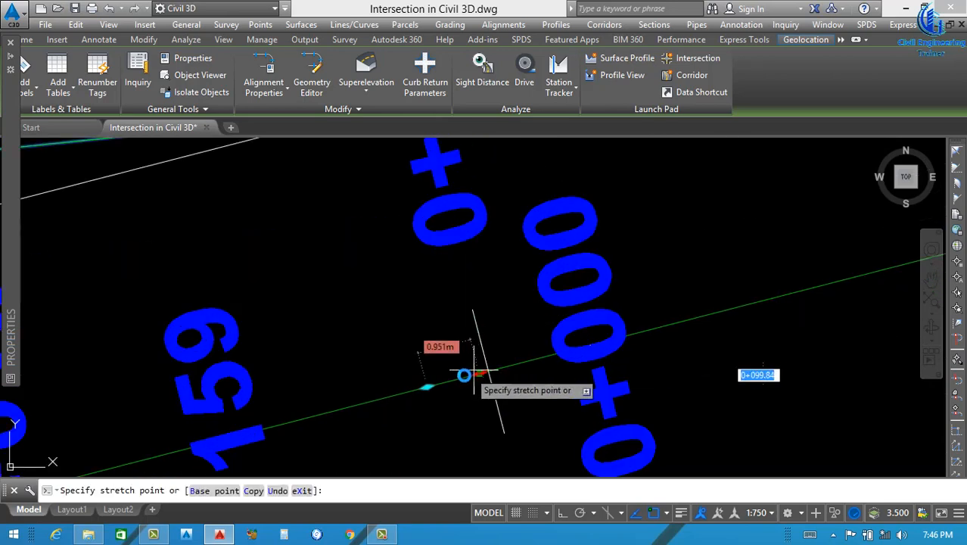
pyautogui.scroll(-5, 441, 387)
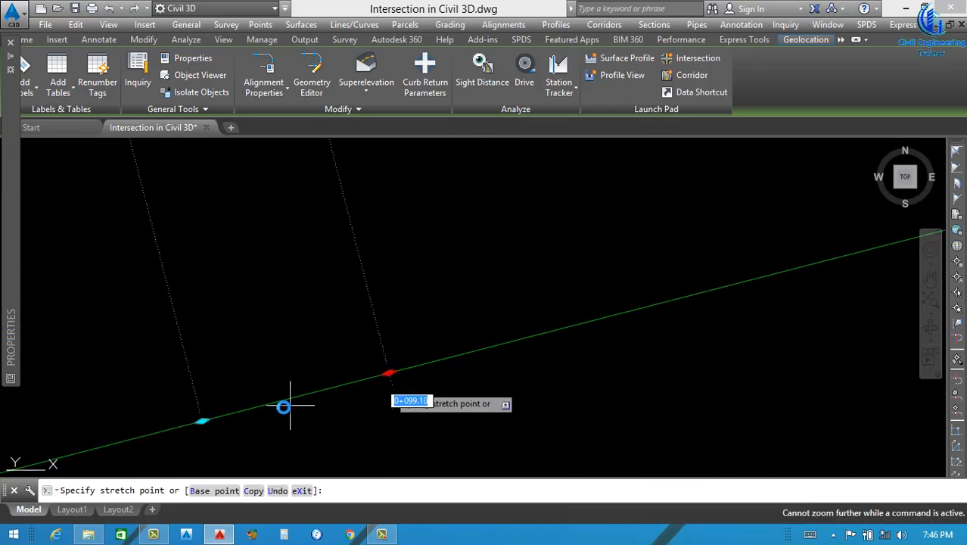
pyautogui.click(232, 413)
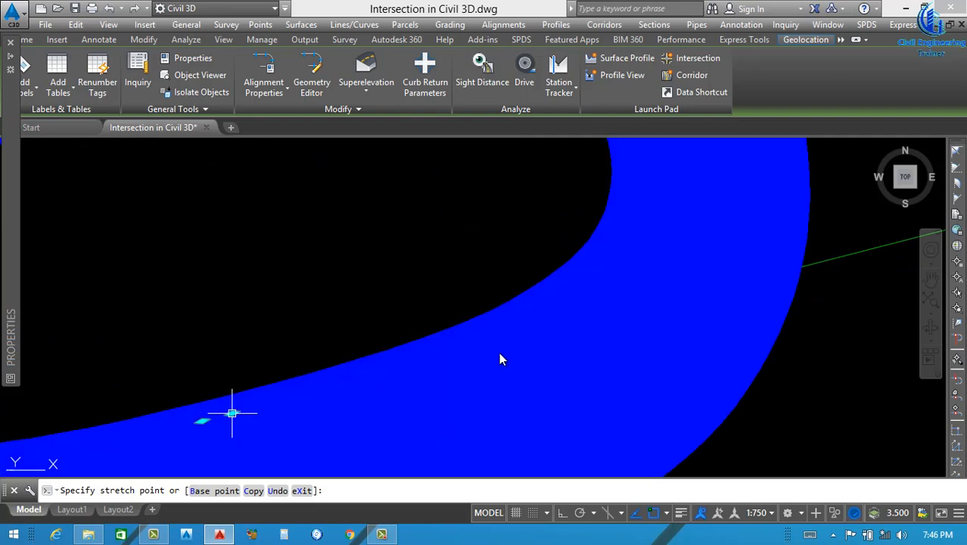
pyautogui.scroll(-5, 619, 334)
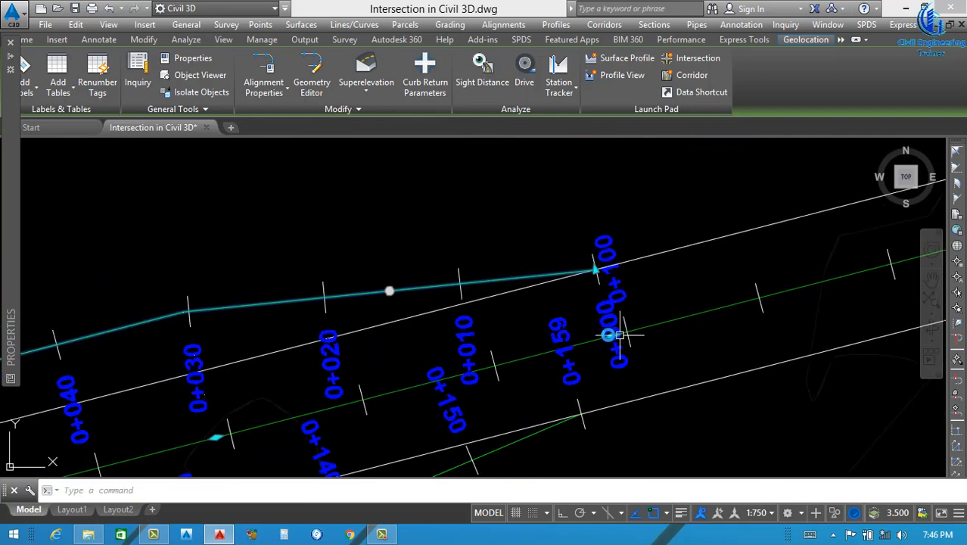
pyautogui.press('Escape')
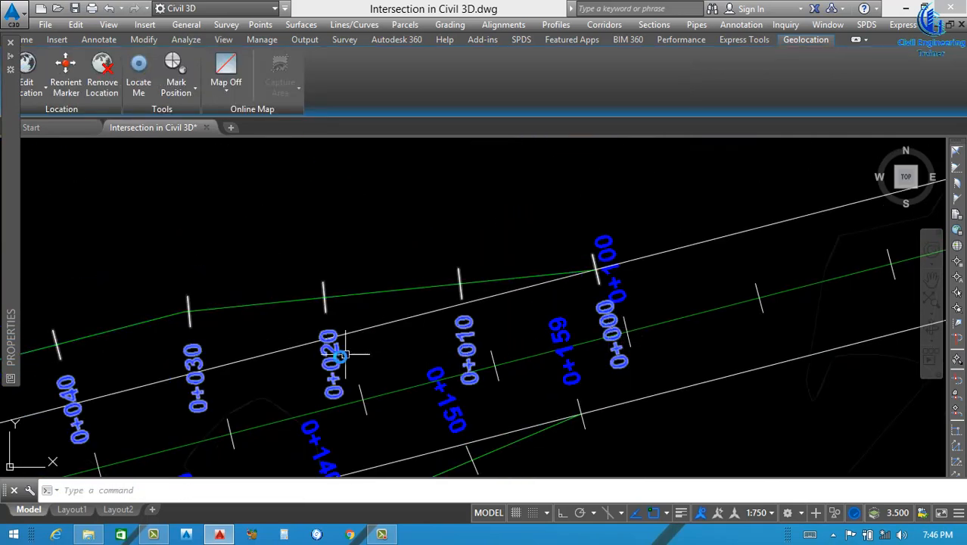
# Examine the trimmed curb returns at the intersection together with the NE and SE quadrant profile views
pyautogui.scroll(-6, 342, 354)
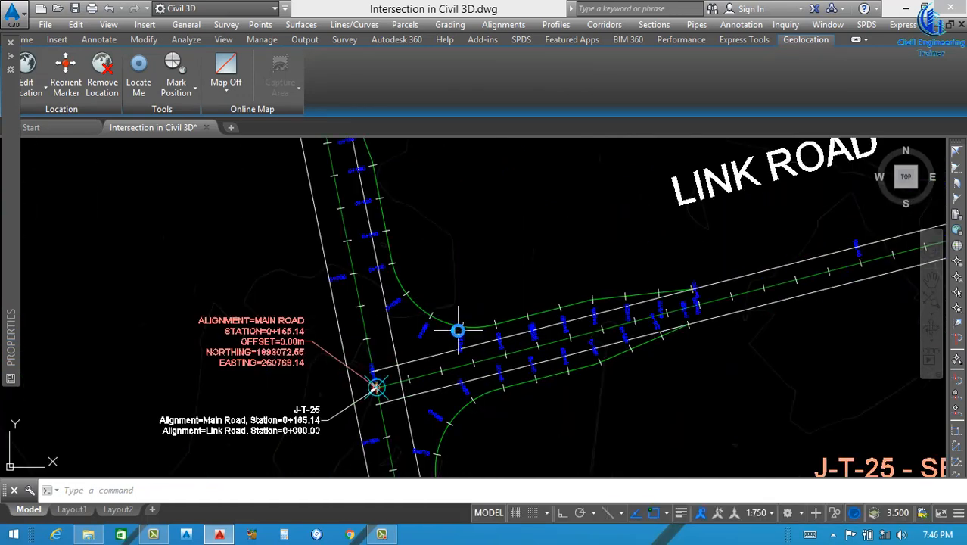
pyautogui.scroll(-4, 456, 293)
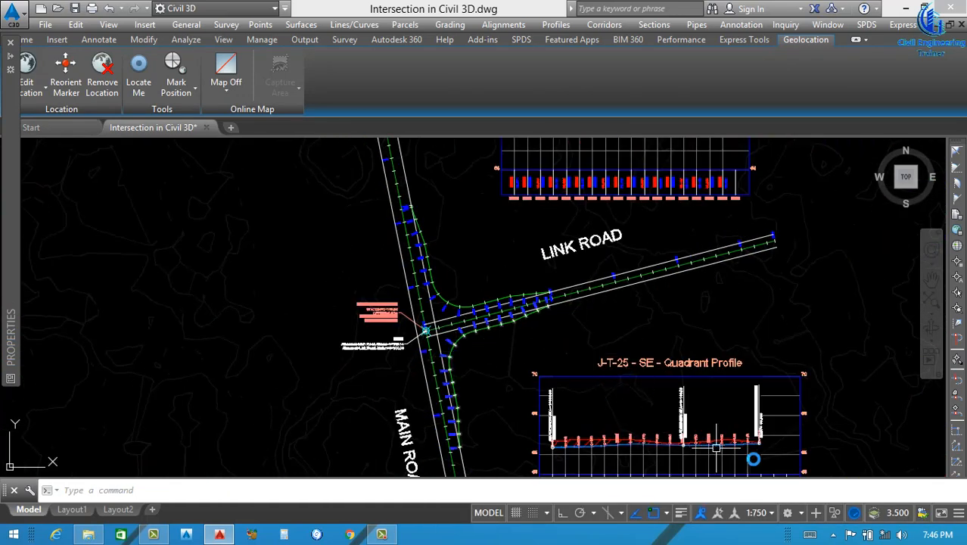
pyautogui.scroll(4, 738, 456)
pyautogui.scroll(-6, 669, 395)
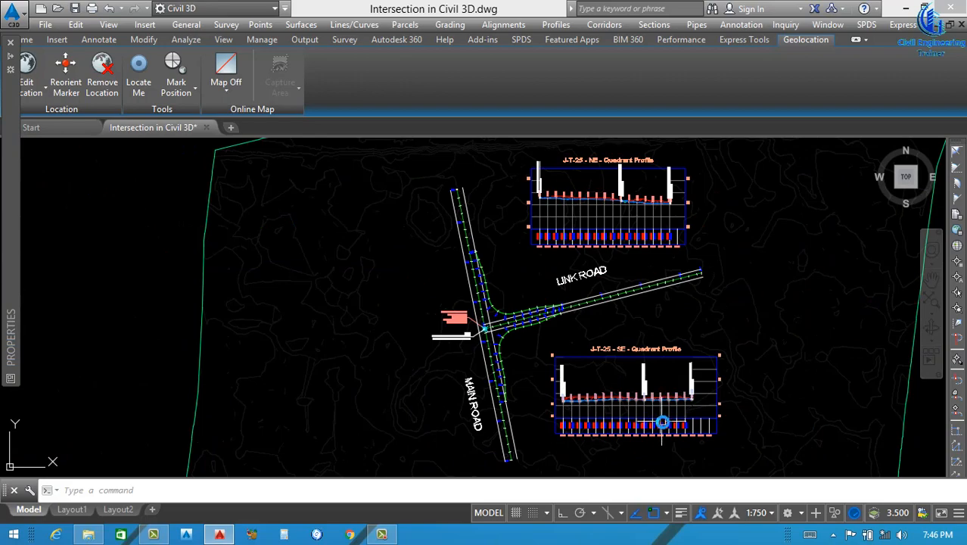
pyautogui.scroll(4, 674, 411)
pyautogui.scroll(-4, 579, 411)
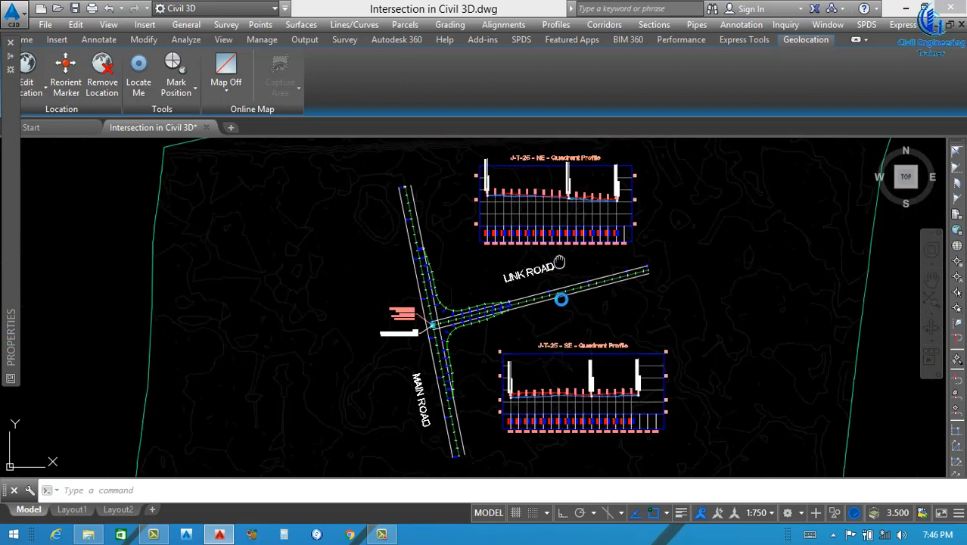
pyautogui.moveTo(558, 275); pyautogui.dragTo(569, 311, button='middle')
pyautogui.scroll(6, 567, 272)
pyautogui.scroll(-2, 530, 244)
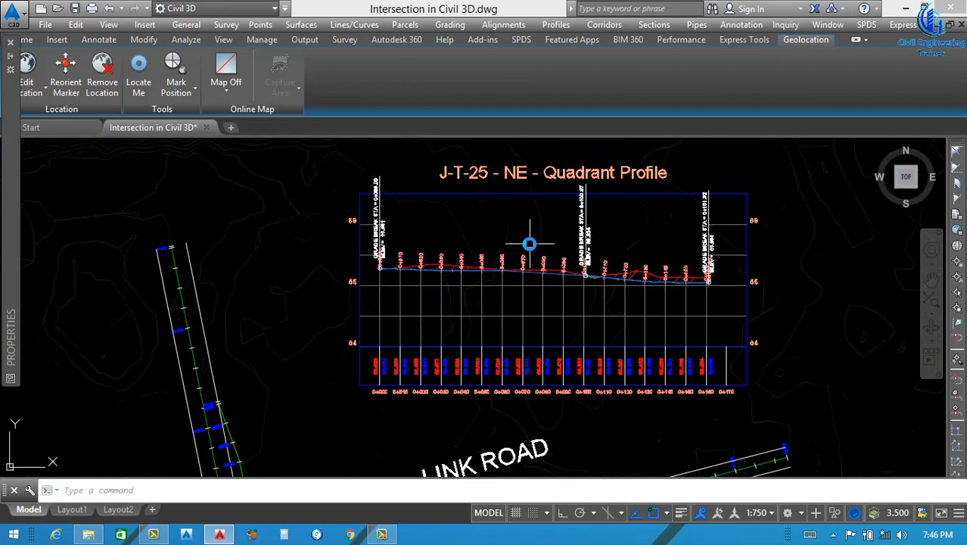
# In the style of the NE quadrant profile view, set the graph title's text height to 5 mm and its Y offset to 5 mm
pyautogui.click(412, 195)
pyautogui.rightClick(415, 199)
pyautogui.click(553, 366)
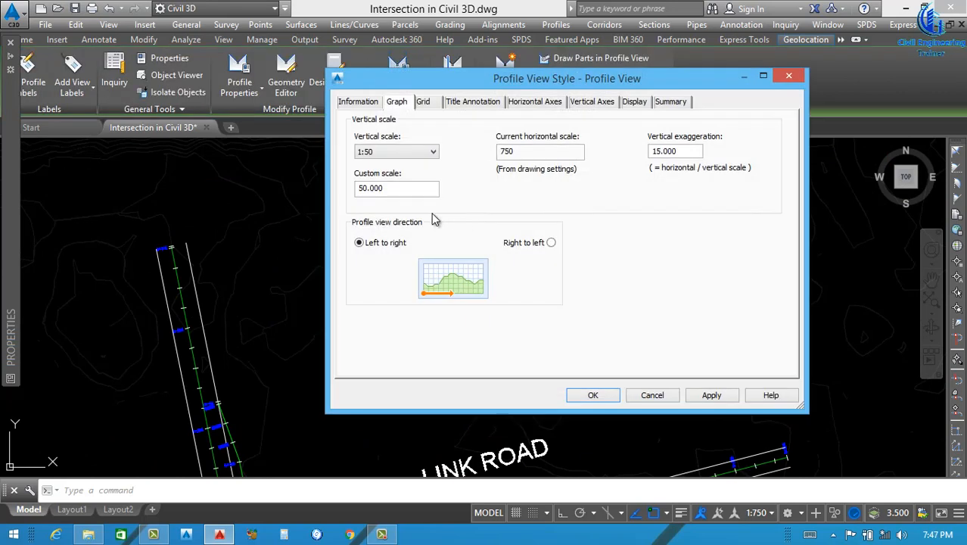
pyautogui.click(422, 102)
pyautogui.click(473, 103)
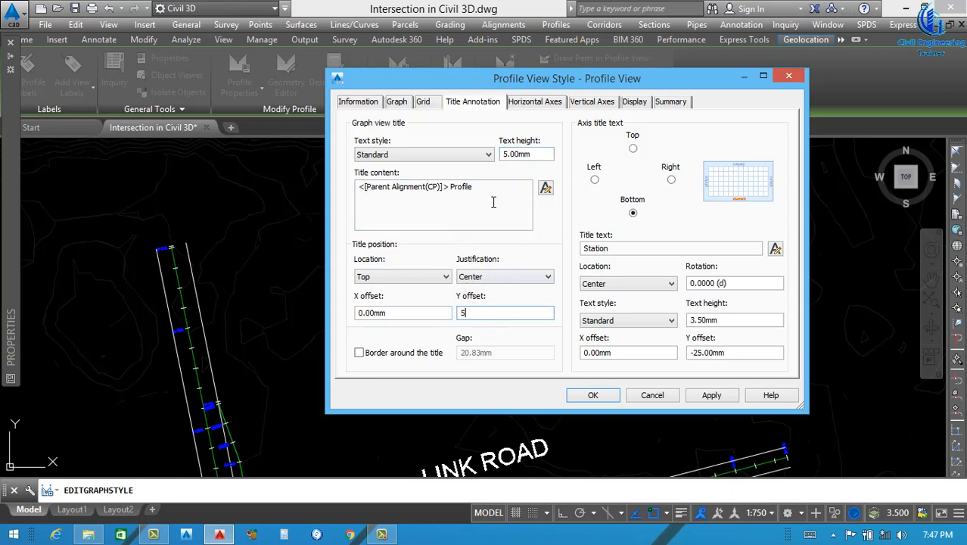
# Color the profile view's graph title text yellow and apply the style changes
pyautogui.click(546, 188)
pyautogui.moveTo(648, 150); pyautogui.dragTo(508, 149)
pyautogui.click(264, 144)
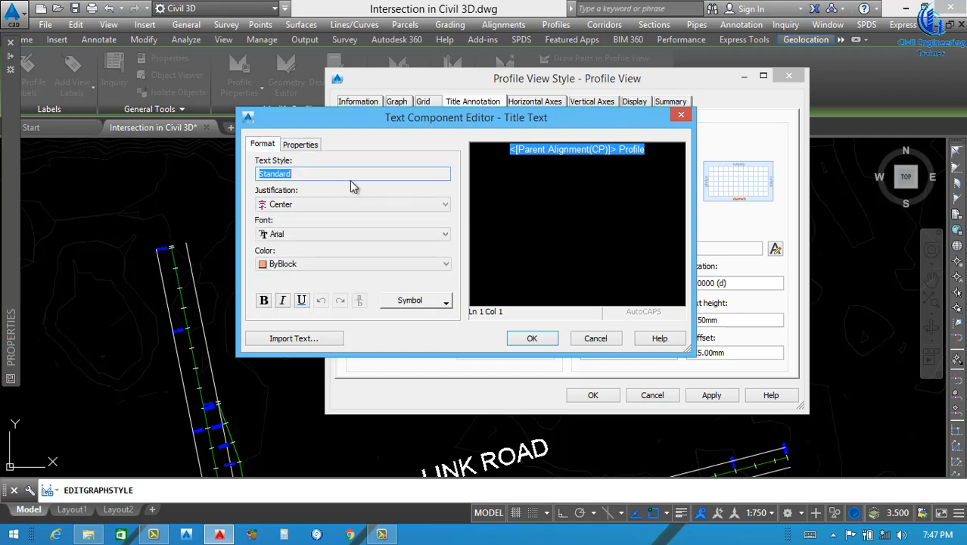
pyautogui.click(353, 263)
pyautogui.click(326, 297)
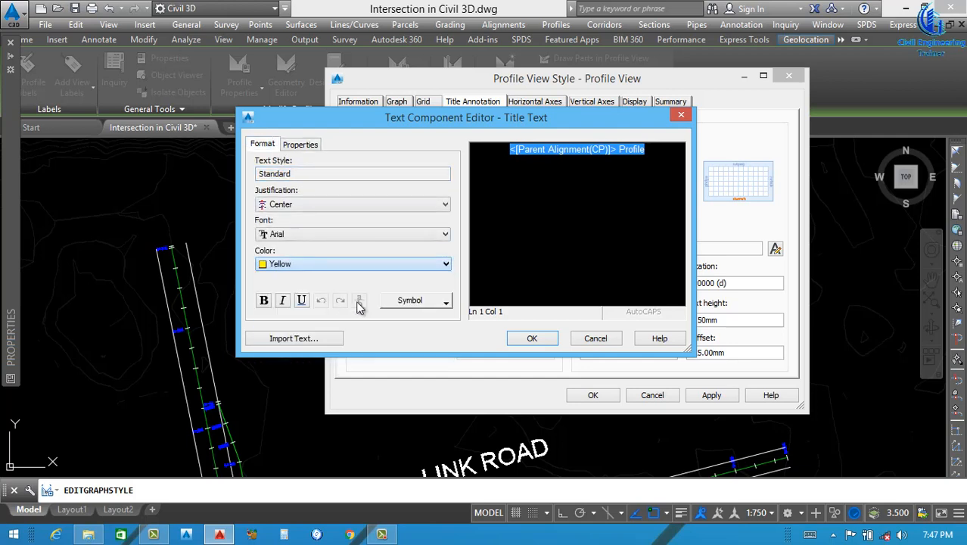
pyautogui.click(532, 340)
pyautogui.click(599, 395)
pyautogui.click(593, 396)
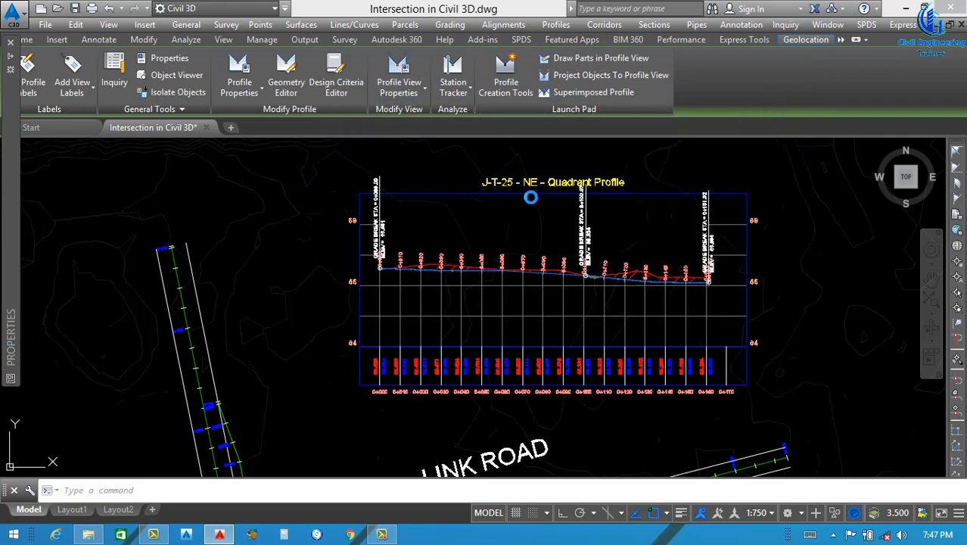
# Set the user-specified end station of the SE quadrant profile view to 0+165.00 m
pyautogui.scroll(-4, 529, 210)
pyautogui.scroll(3, 547, 352)
pyautogui.scroll(-3, 557, 363)
pyautogui.scroll(-2, 554, 271)
pyautogui.scroll(6, 557, 352)
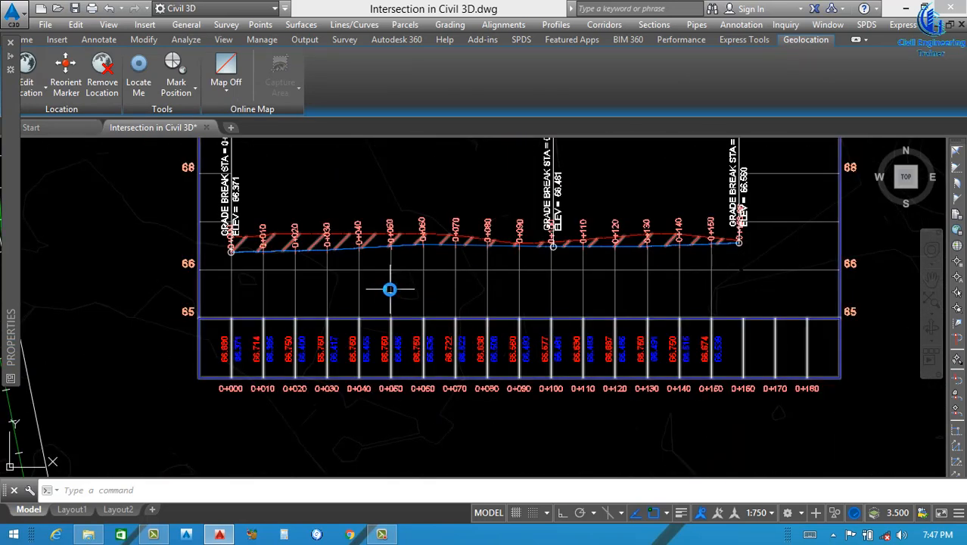
pyautogui.click(389, 289)
pyautogui.rightClick(572, 345)
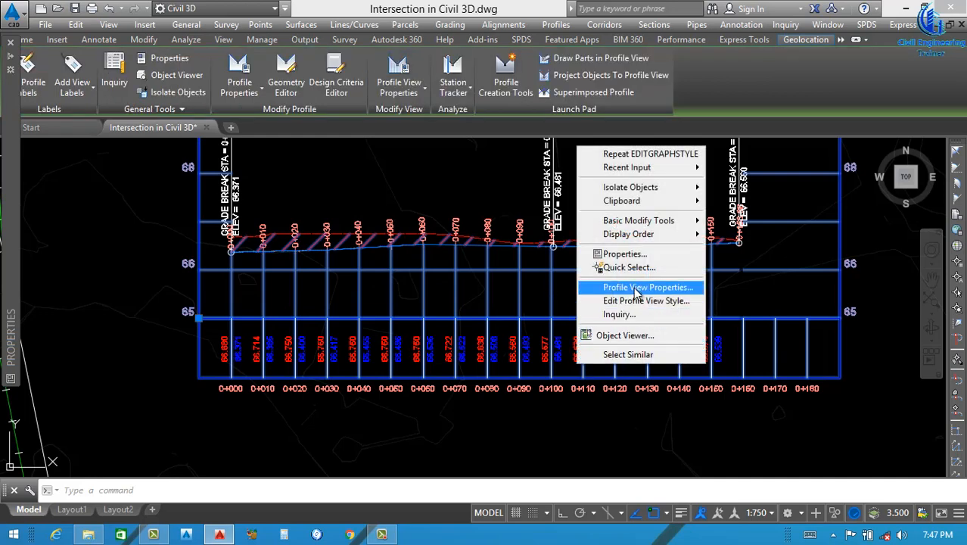
pyautogui.click(638, 293)
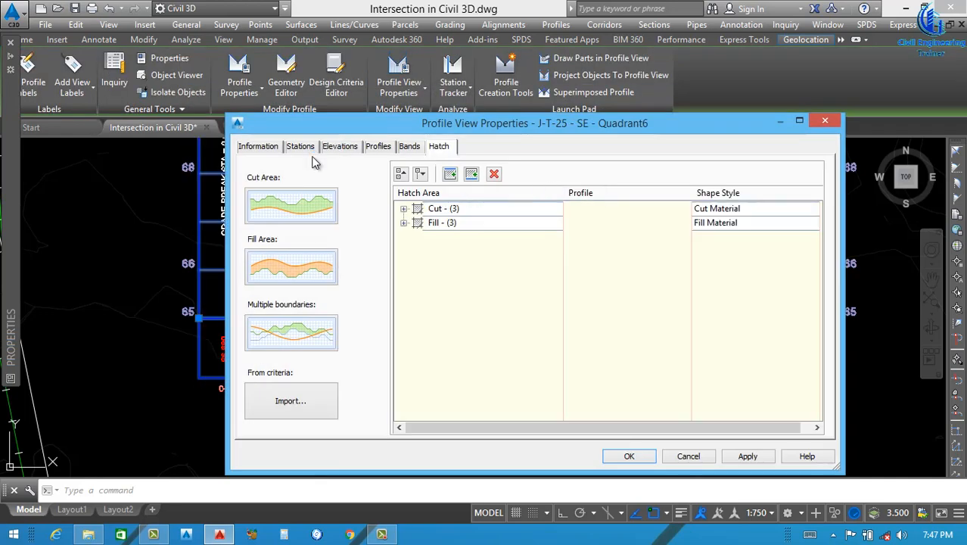
pyautogui.click(303, 146)
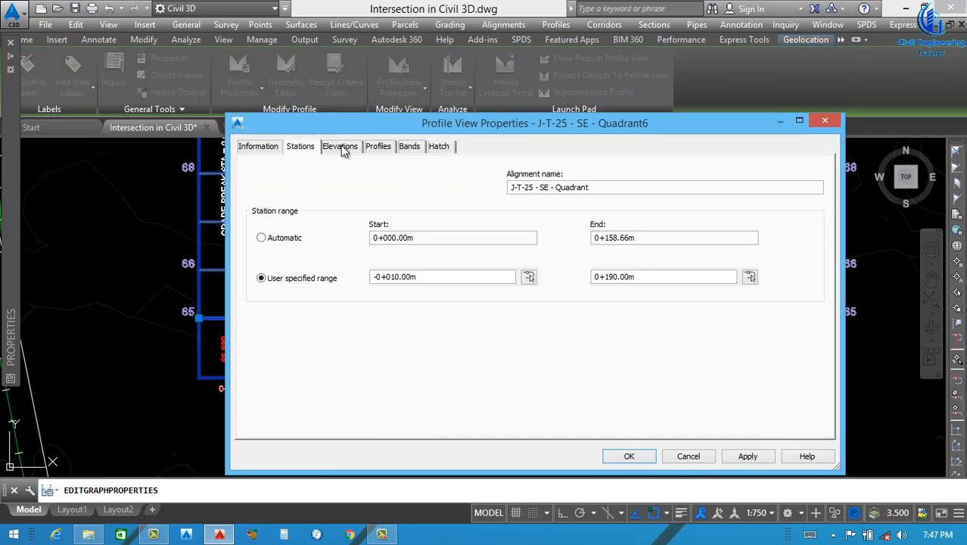
pyautogui.click(344, 150)
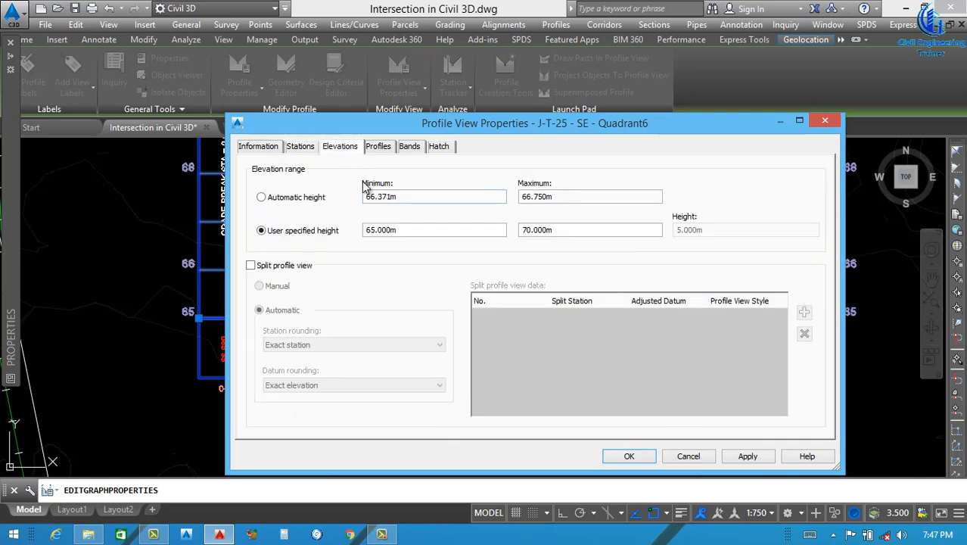
pyautogui.click(299, 150)
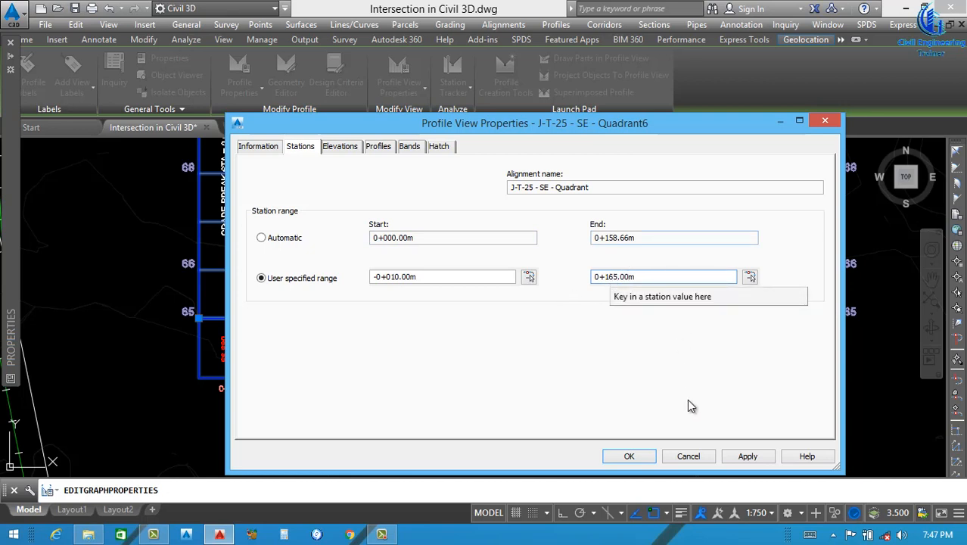
pyautogui.click(629, 455)
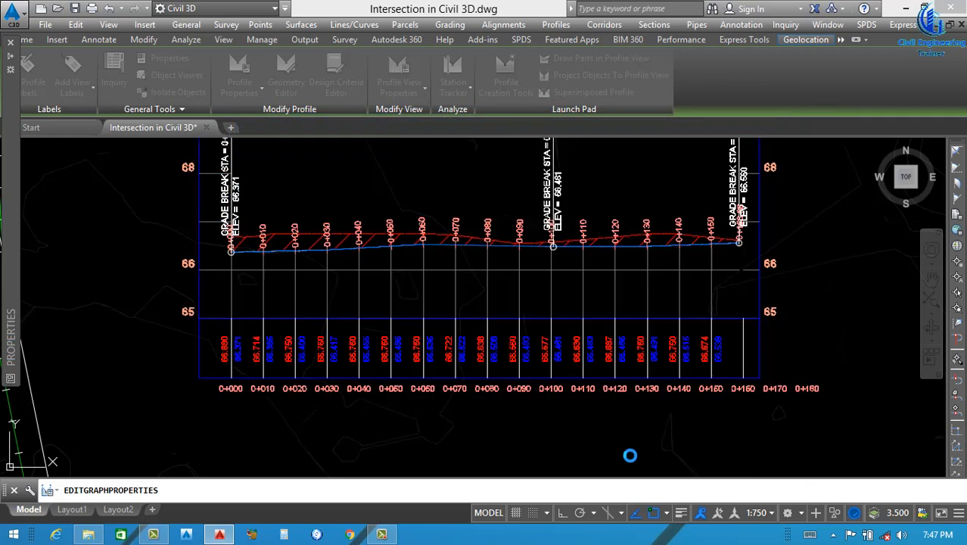
pyautogui.press('Escape')
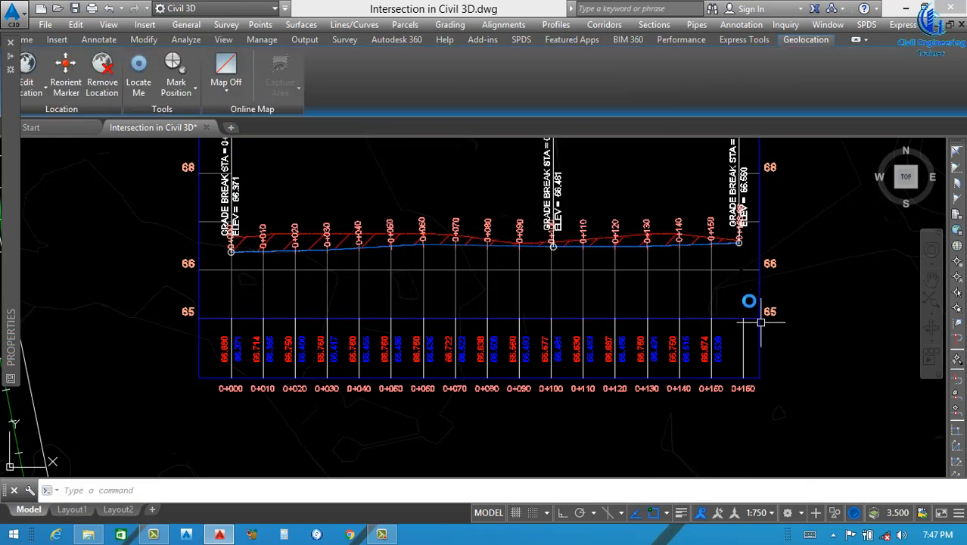
# Review the finished T intersection with its quadrant profile views and the separate road profile views beside the site surface
pyautogui.scroll(-2, 554, 341)
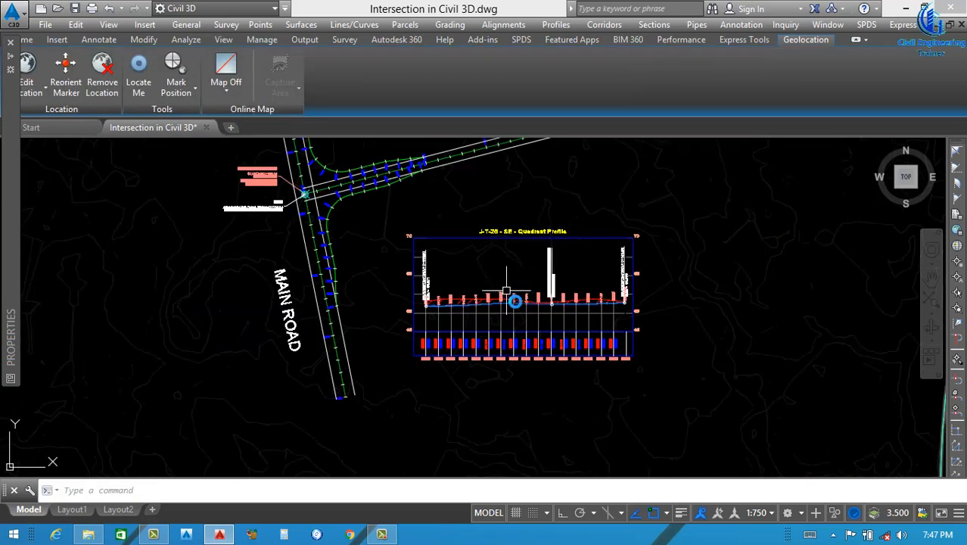
pyautogui.scroll(-4, 529, 310)
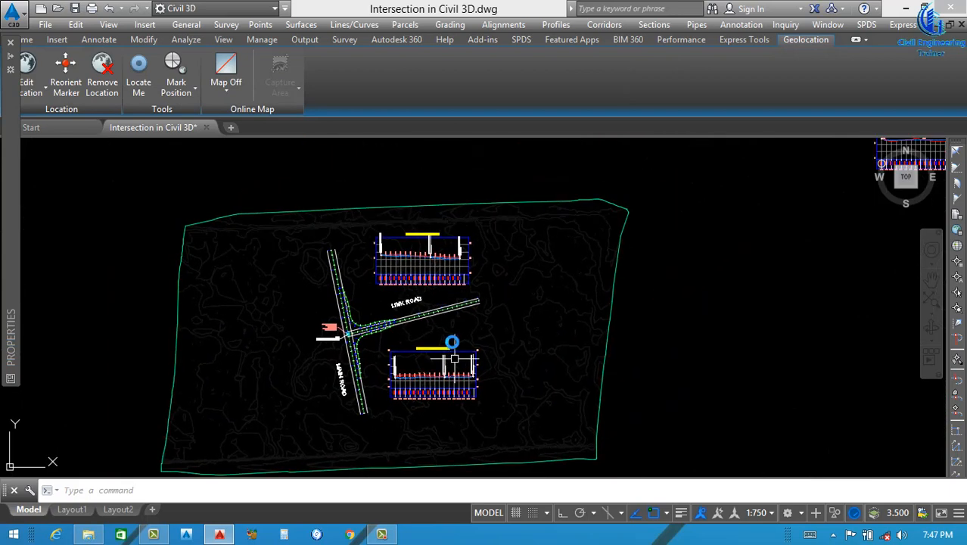
pyautogui.scroll(-4, 454, 352)
pyautogui.scroll(4, 450, 342)
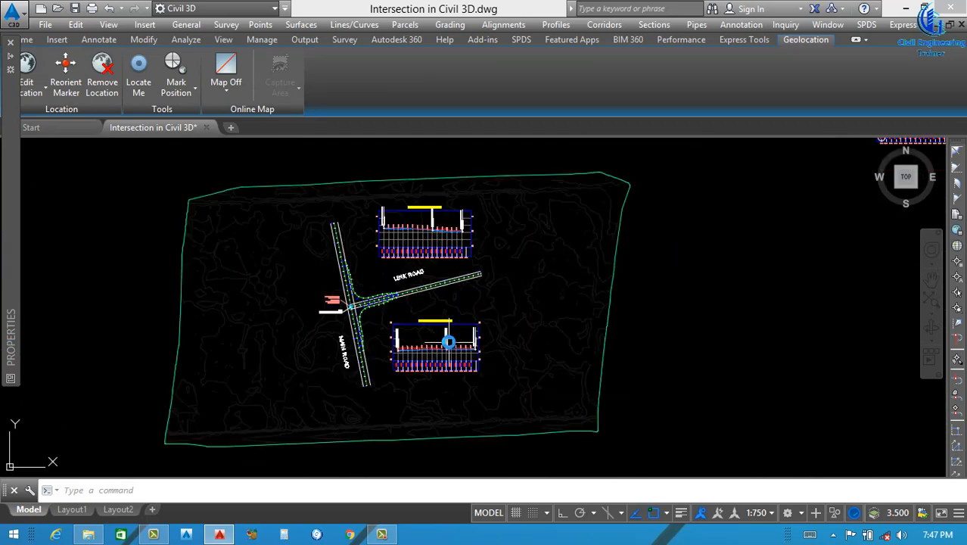
pyautogui.scroll(-2, 450, 343)
pyautogui.scroll(-4, 447, 331)
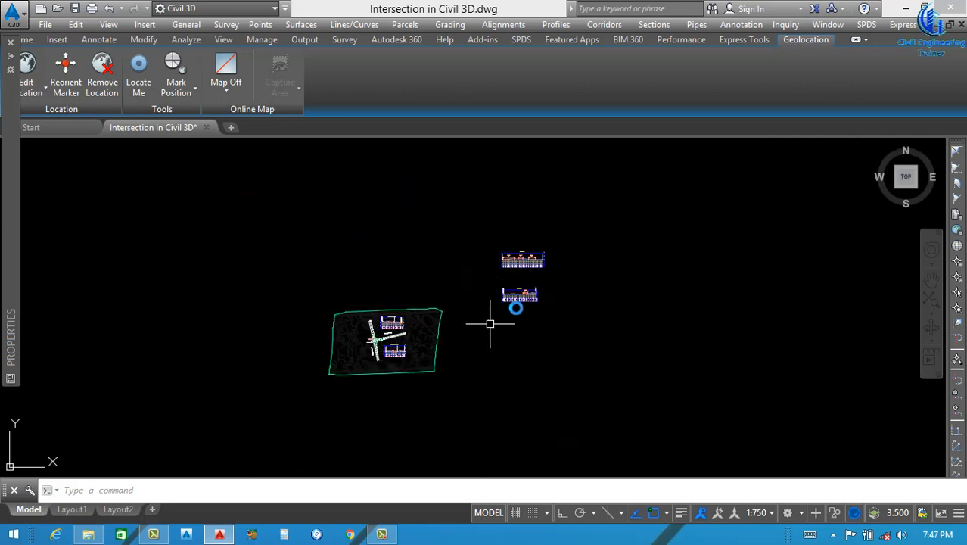
pyautogui.scroll(6, 540, 255)
pyautogui.scroll(-2, 562, 245)
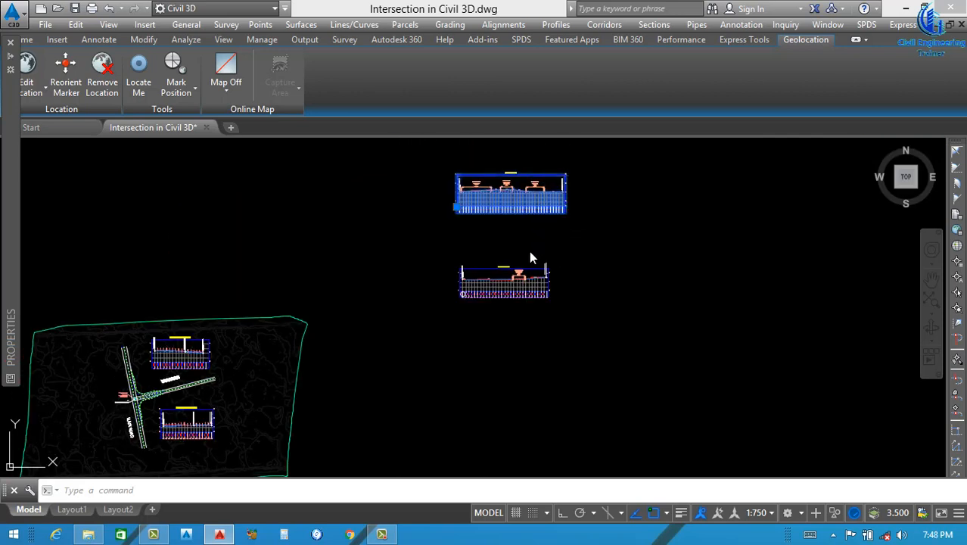
pyautogui.scroll(-3, 567, 255)
pyautogui.scroll(6, 447, 290)
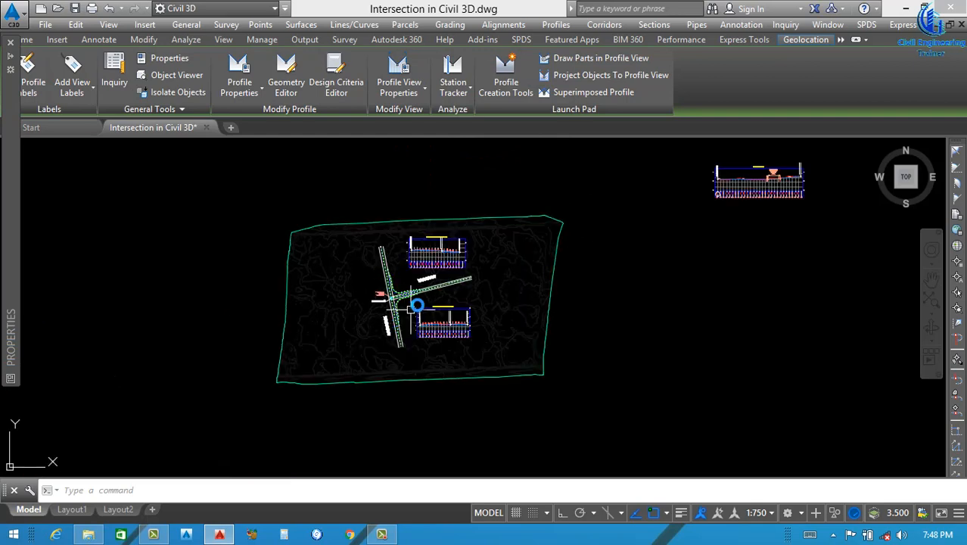
pyautogui.scroll(3, 348, 281)
pyautogui.scroll(-5, 401, 306)
pyautogui.moveTo(445, 303); pyautogui.dragTo(415, 314, button='middle')
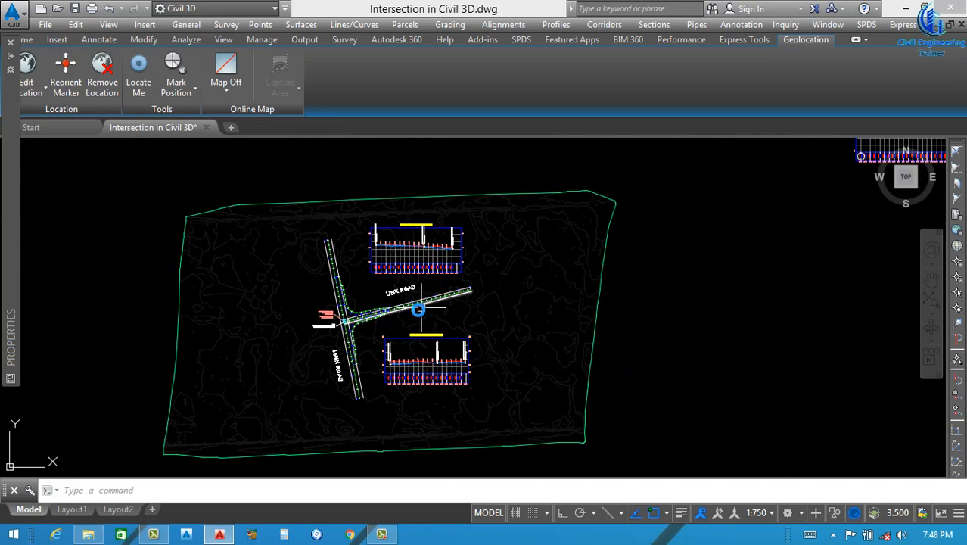
pyautogui.scroll(-3, 404, 318)
pyautogui.scroll(4, 405, 318)
pyautogui.scroll(-3, 402, 305)
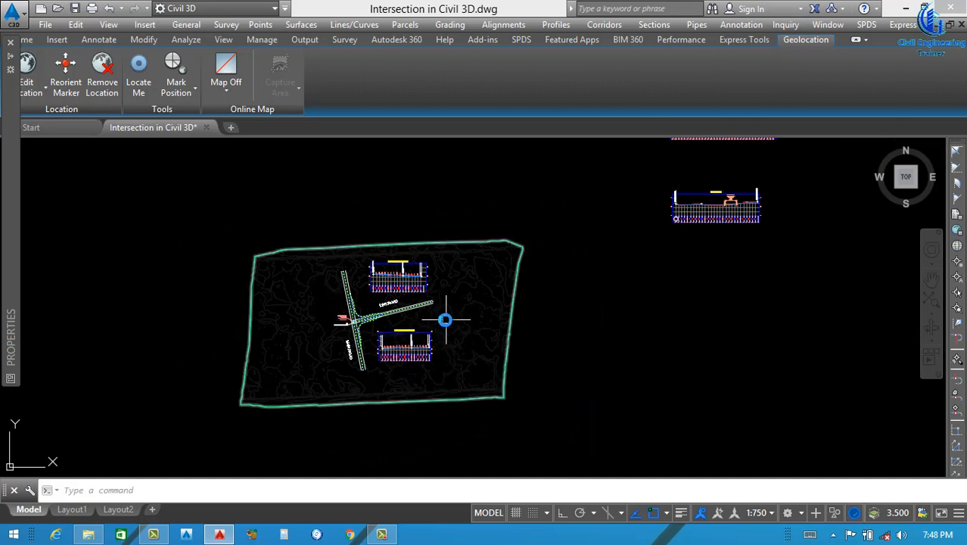
pyautogui.moveTo(438, 321); pyautogui.dragTo(447, 328, button='middle')
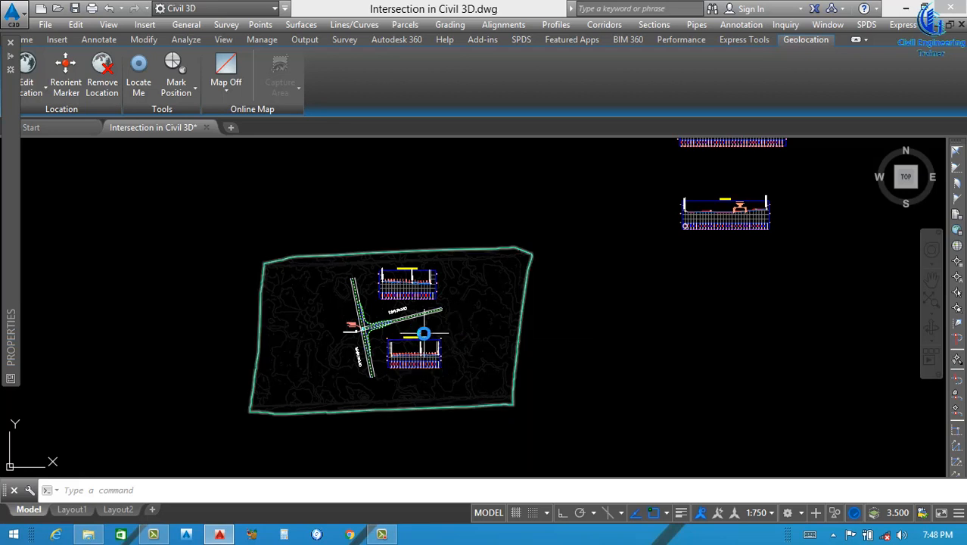
pyautogui.scroll(2, 420, 332)
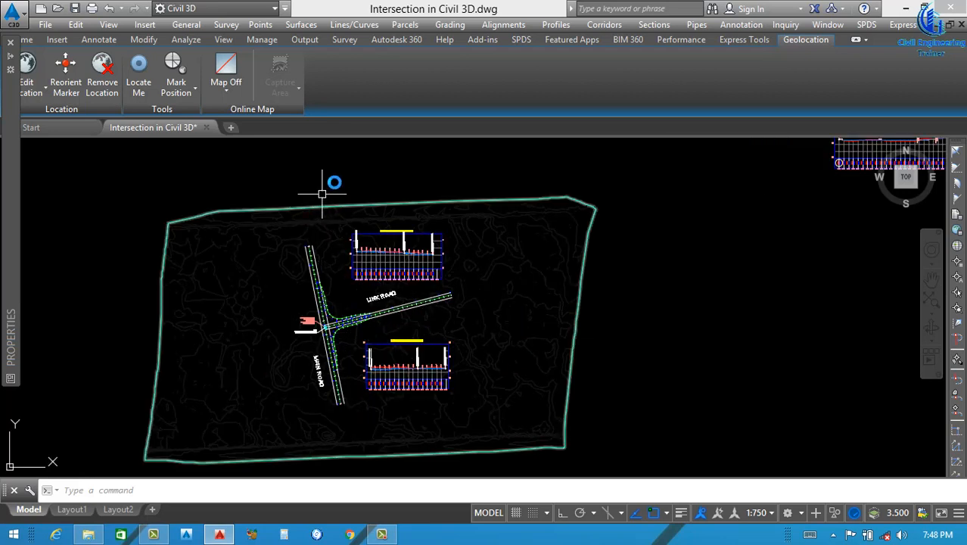